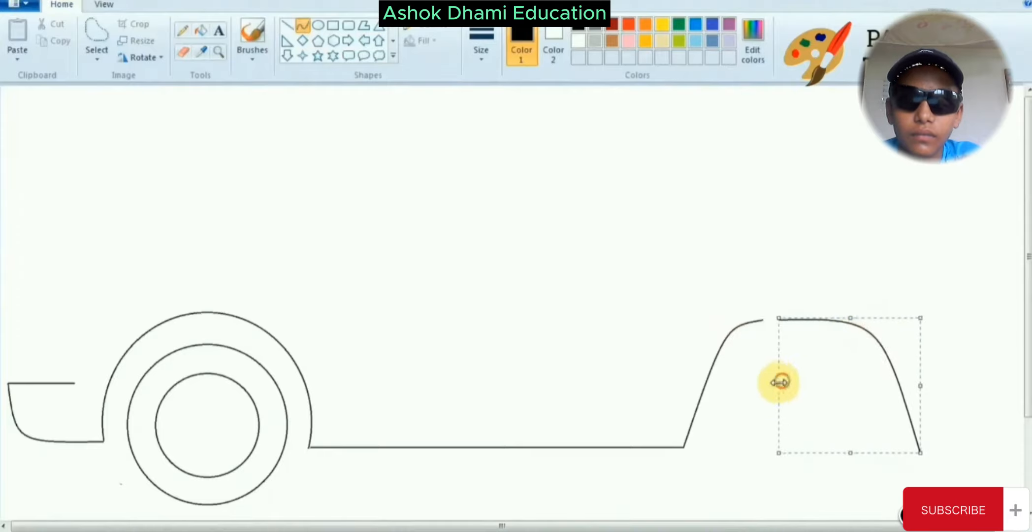
Move the right half of the front wheel arch against the left half and stretch it slightly wider
{"action": "left_click_drag", "start_coordinate": [809, 367], "coordinate": [806, 369]}
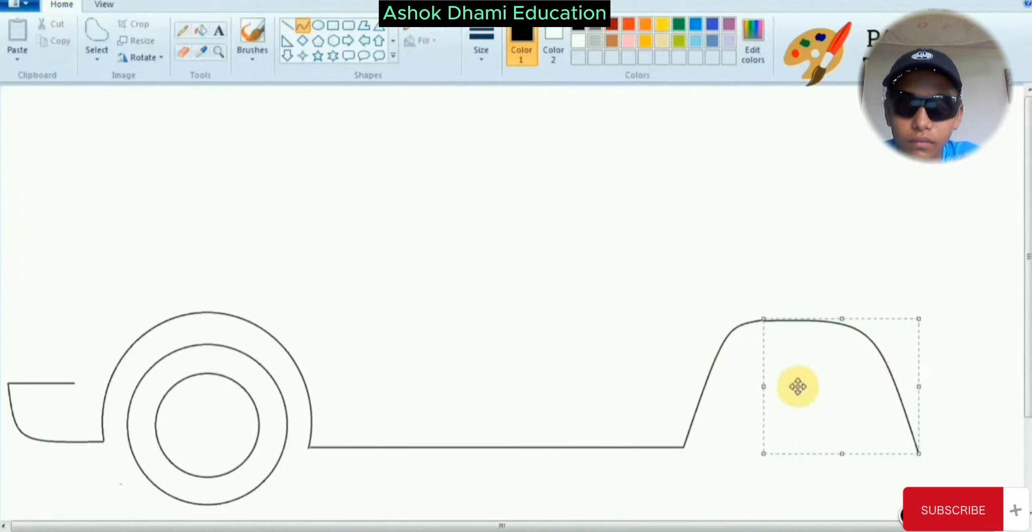
{"action": "left_click_drag", "start_coordinate": [920, 387], "coordinate": [931, 390]}
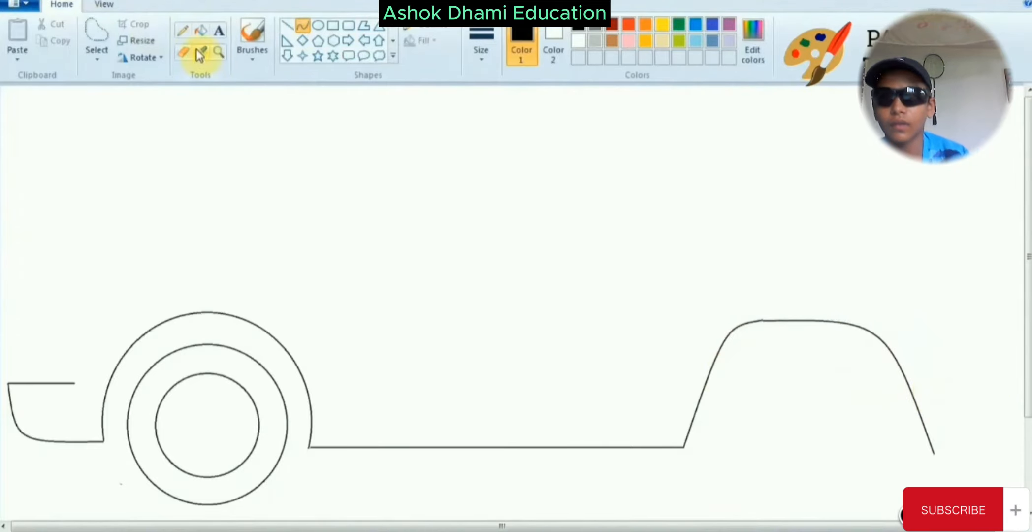
Cut the left curve of the front wheel arch loose at both ends and fill it with white to remove it
{"action": "left_click", "coordinate": [183, 52]}
{"action": "left_click", "coordinate": [687, 445]}
{"action": "left_click", "coordinate": [578, 39]}
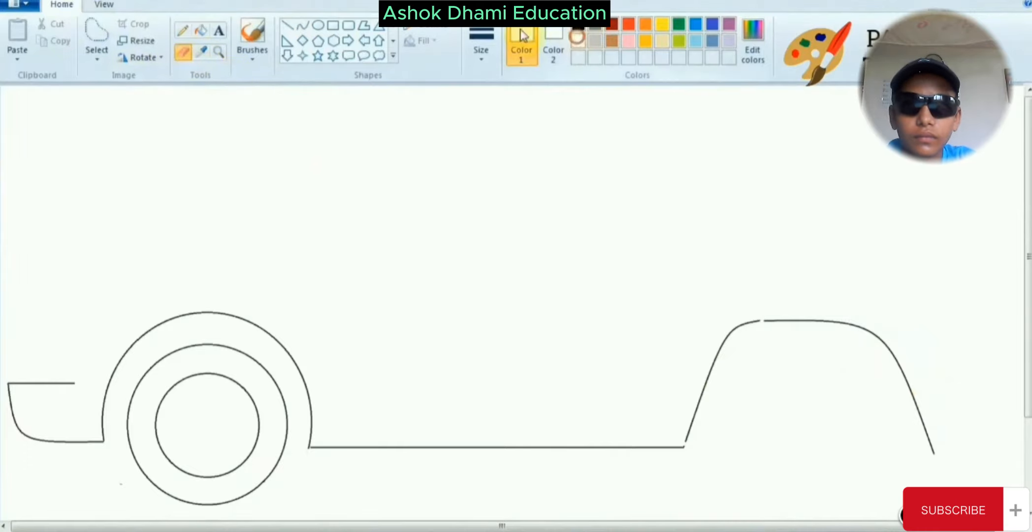
{"action": "left_click", "coordinate": [201, 30]}
{"action": "left_click", "coordinate": [735, 326]}
{"action": "left_click", "coordinate": [758, 321]}
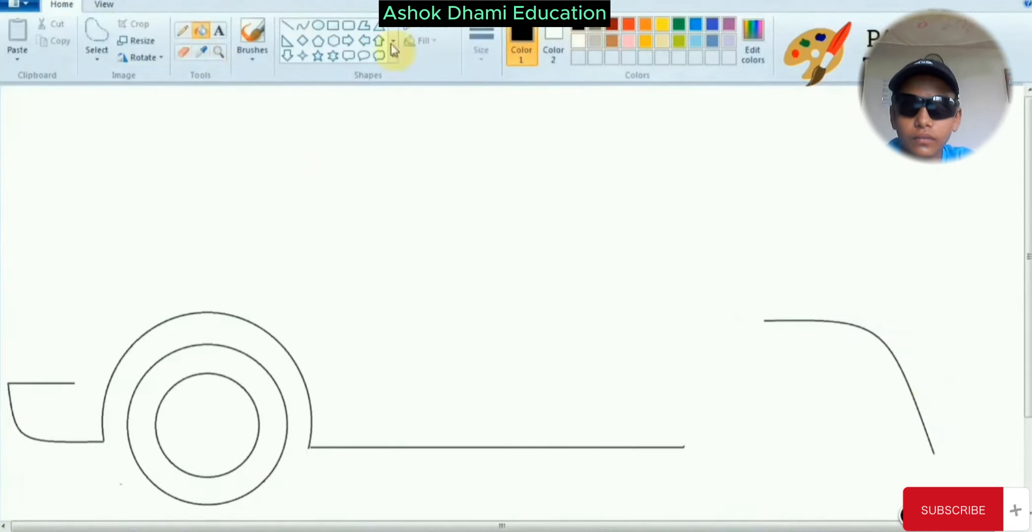
Redraw the left side of the front wheel arch as one smooth curve from its flat top to the sill line's end
{"action": "left_click", "coordinate": [303, 26]}
{"action": "left_click_drag", "start_coordinate": [765, 321], "coordinate": [688, 447]}
{"action": "left_click_drag", "start_coordinate": [755, 327], "coordinate": [708, 338]}
{"action": "left_click", "coordinate": [931, 434]}
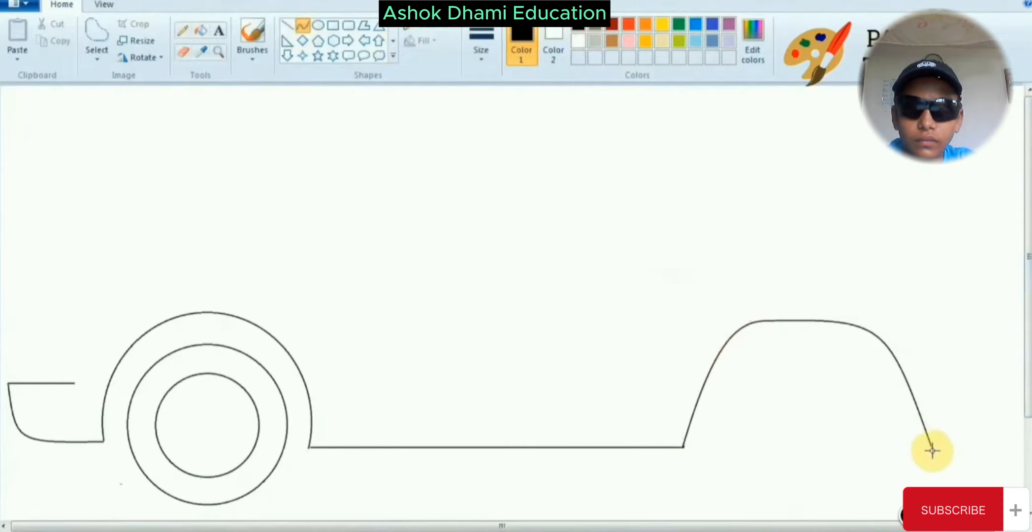
Draw the front bumper's lower edge as a curve from the wheel arch's front end, bending upward at its outer end
{"action": "left_click_drag", "start_coordinate": [934, 452], "coordinate": [974, 410]}
{"action": "left_click_drag", "start_coordinate": [972, 418], "coordinate": [970, 450]}
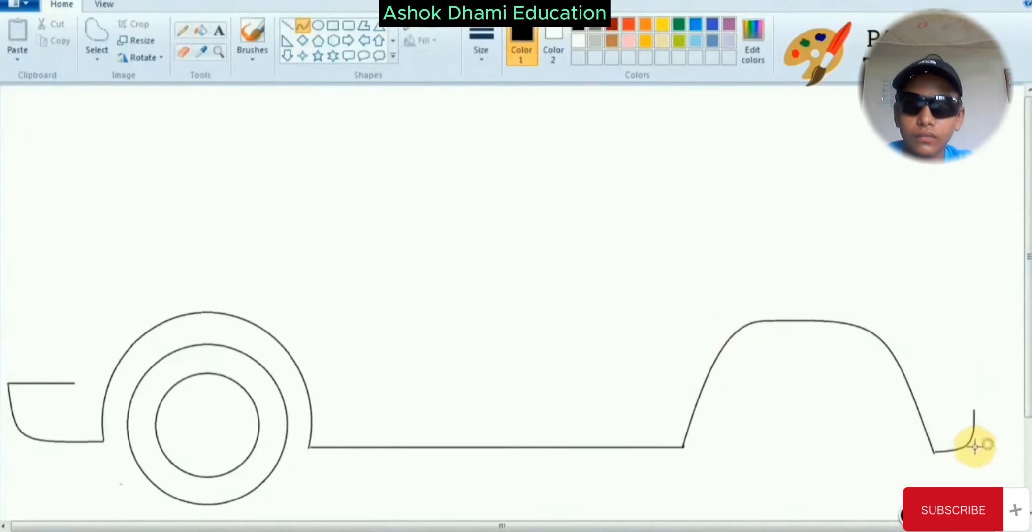
{"action": "left_click_drag", "start_coordinate": [955, 411], "coordinate": [957, 399]}
{"action": "left_click", "coordinate": [953, 353]}
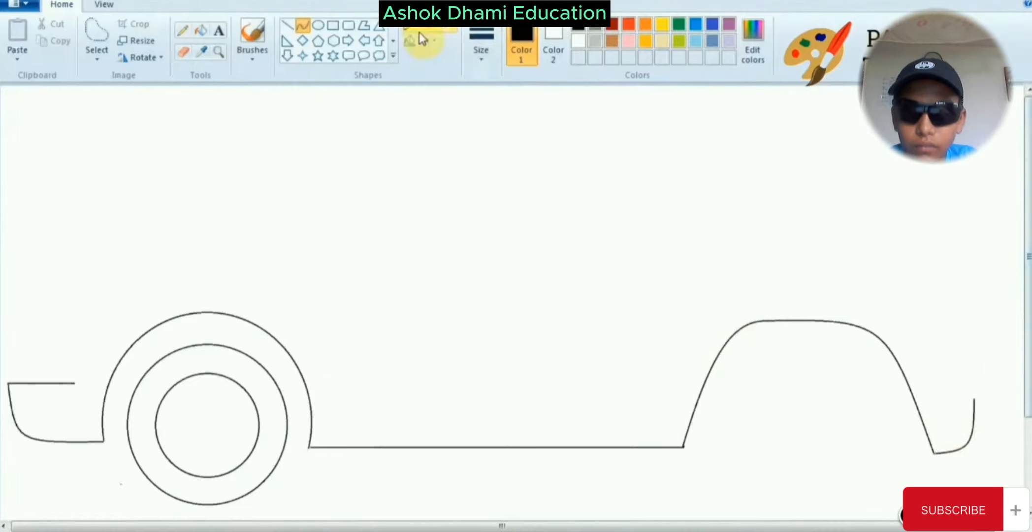
Draw a fender curve arching over the rear wheel arch, starting at the inner end of the rear bumper's top line
{"action": "left_click", "coordinate": [303, 25]}
{"action": "left_click_drag", "start_coordinate": [76, 383], "coordinate": [335, 393]}
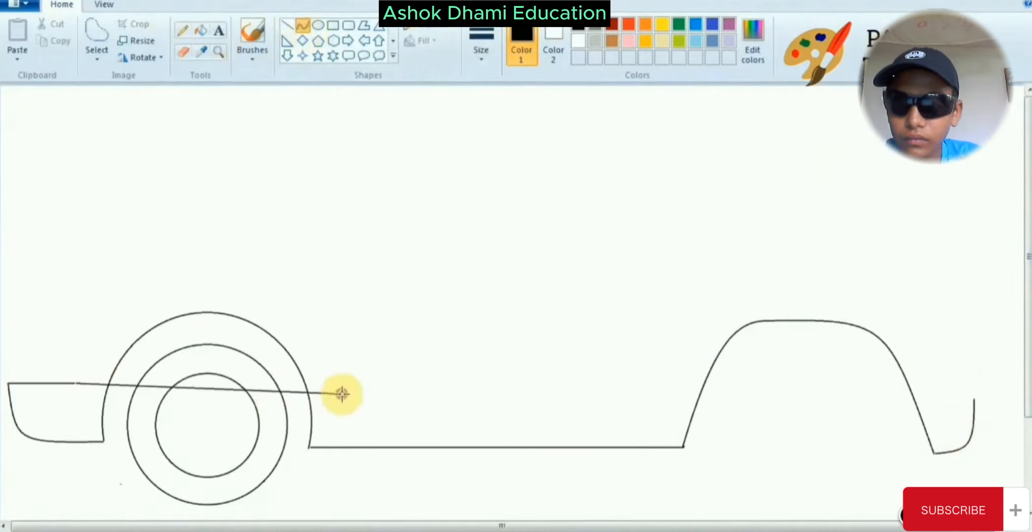
{"action": "left_click_drag", "start_coordinate": [134, 258], "coordinate": [300, 254]}
{"action": "left_click", "coordinate": [300, 254]}
{"action": "left_click_drag", "start_coordinate": [338, 336], "coordinate": [342, 335]}
{"action": "left_click", "coordinate": [427, 388]}
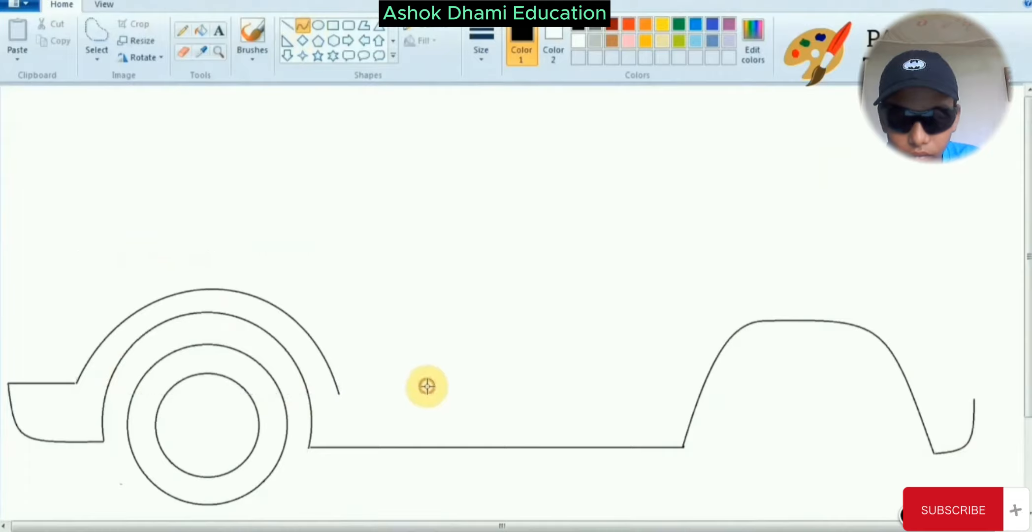
Add a second sill line between the wheel arches joined to the rear fender, and close the stepped front bumper with a short horizontal line
{"action": "left_click_drag", "start_coordinate": [311, 412], "coordinate": [692, 414]}
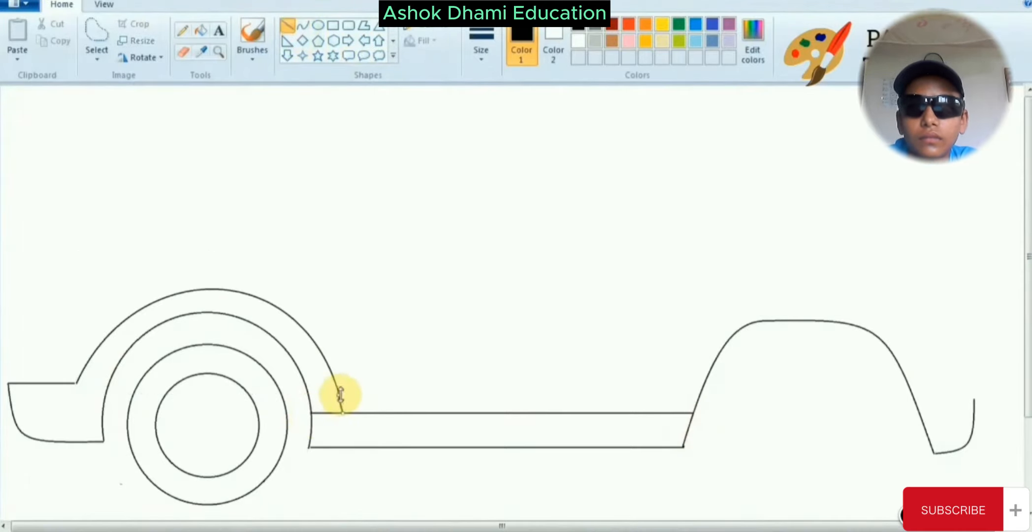
{"action": "left_click", "coordinate": [363, 377]}
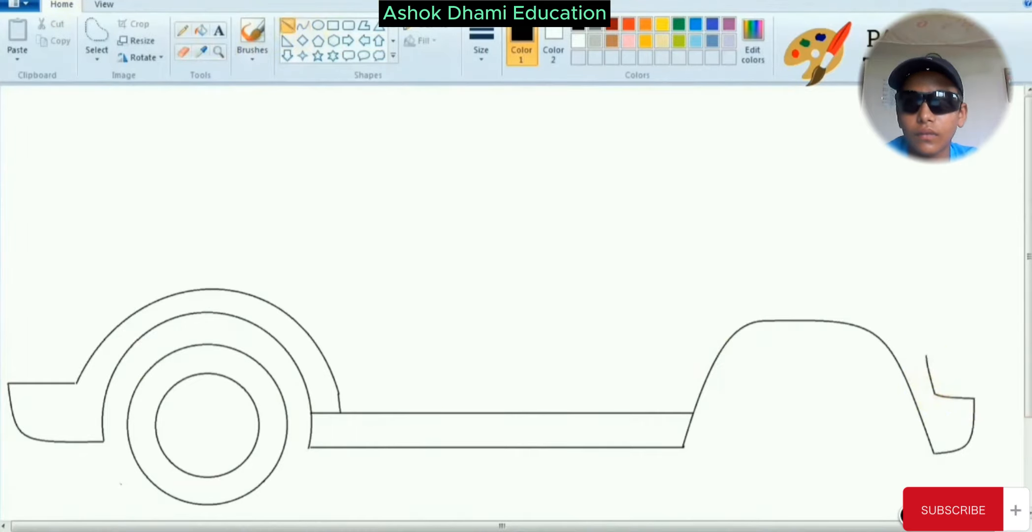
{"action": "left_click_drag", "start_coordinate": [892, 354], "coordinate": [927, 352]}
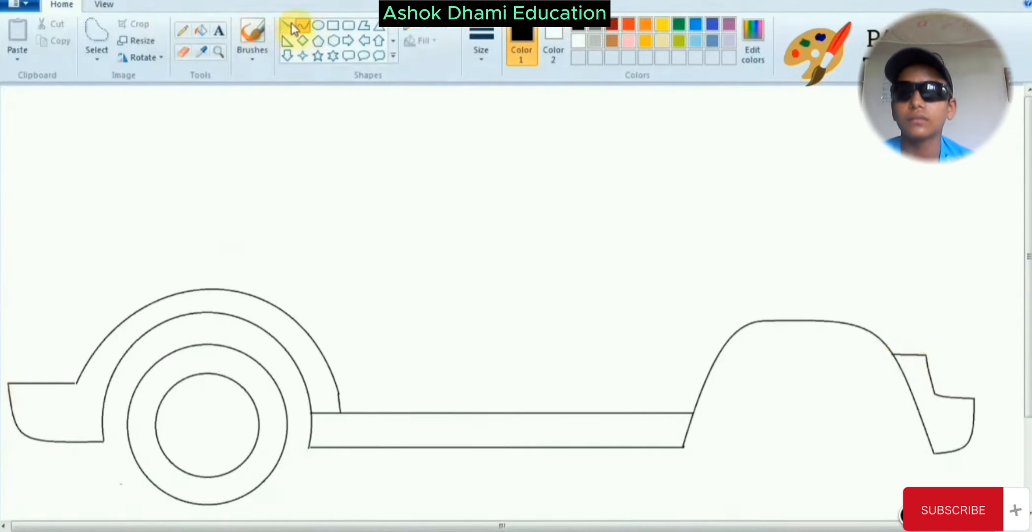
Draw the rear body outline with straight lines: a vertical from the rear bumper, an inward slant, and a horizontal beltline above the wheel
{"action": "left_click_drag", "start_coordinate": [27, 383], "coordinate": [44, 265]}
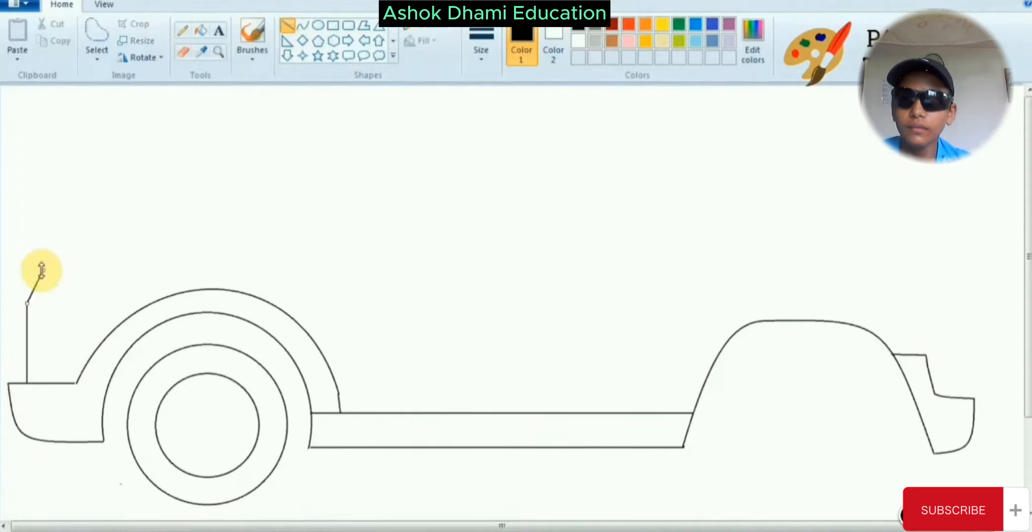
{"action": "mouse_move", "coordinate": [29, 382]}
{"action": "left_mouse_down"}
{"action": "mouse_move", "coordinate": [29, 280]}
{"action": "mouse_move", "coordinate": [50, 246]}
{"action": "mouse_move", "coordinate": [308, 243]}
{"action": "left_mouse_up"}
Draw the upper rear edge as a slightly outward-bowed curve rising from the beltline's rear end
{"action": "left_click", "coordinate": [304, 25]}
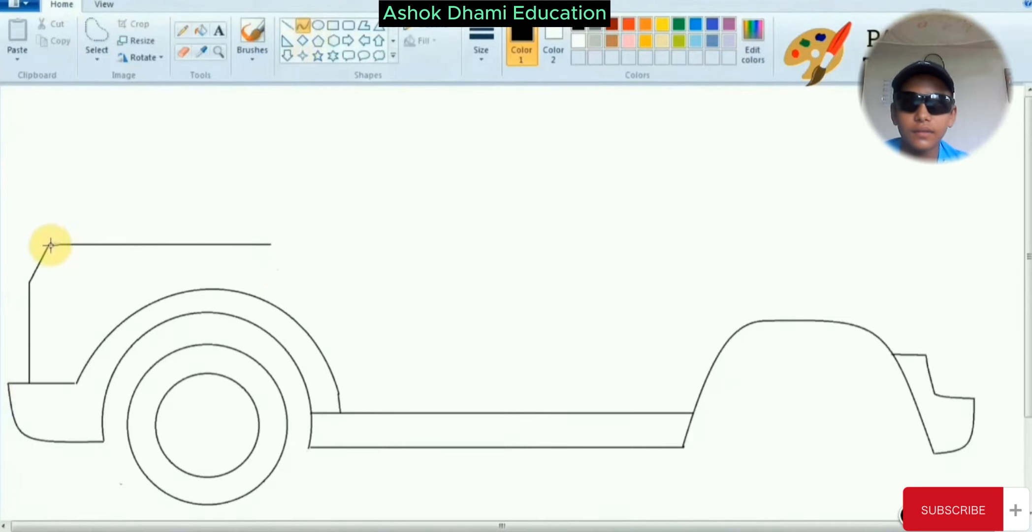
{"action": "left_click_drag", "start_coordinate": [49, 244], "coordinate": [49, 107]}
{"action": "left_click", "coordinate": [42, 121]}
{"action": "mouse_move", "coordinate": [46, 205]}
{"action": "left_mouse_down"}
{"action": "mouse_move", "coordinate": [44, 130]}
{"action": "mouse_move", "coordinate": [49, 244]}
{"action": "left_mouse_up"}
{"action": "key", "text": "ctrl+z"}
{"action": "left_click_drag", "start_coordinate": [37, 131], "coordinate": [44, 138]}
{"action": "left_click", "coordinate": [46, 197]}
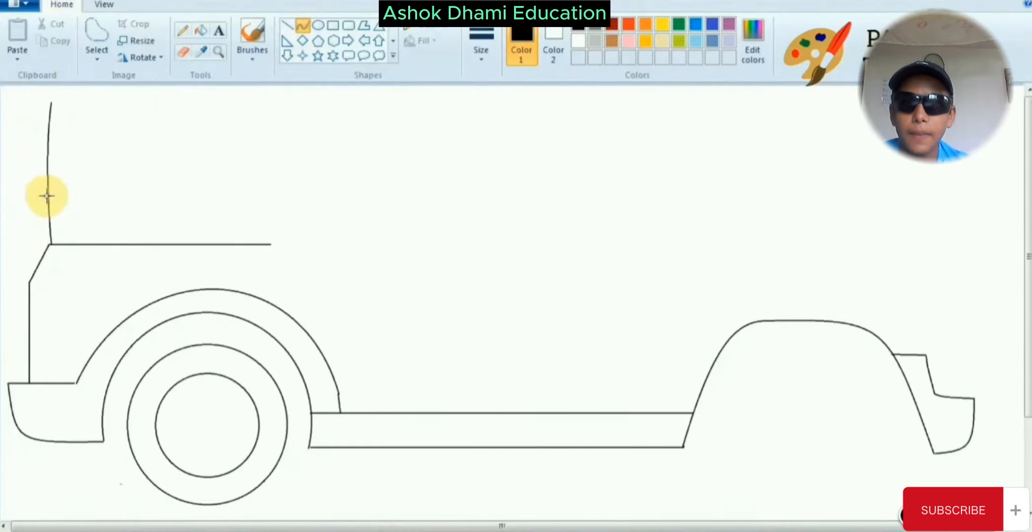
{"action": "left_click", "coordinate": [106, 156]}
{"action": "left_click_drag", "start_coordinate": [122, 104], "coordinate": [52, 94]}
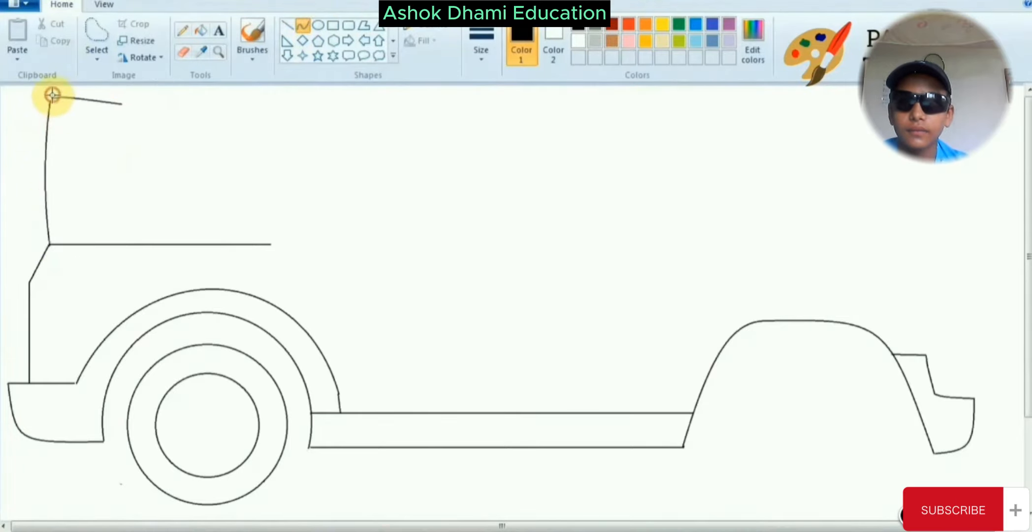
{"action": "key", "text": "ctrl+z"}
Round the upper rear corner with a small circle at the rear edge's tip, erasing all but its outer upper arc
{"action": "left_click", "coordinate": [218, 52]}
{"action": "left_click", "coordinate": [98, 128]}
{"action": "left_click", "coordinate": [318, 25]}
{"action": "left_click_drag", "start_coordinate": [133, 143], "coordinate": [203, 200]}
{"action": "left_click_drag", "start_coordinate": [162, 166], "coordinate": [126, 126]}
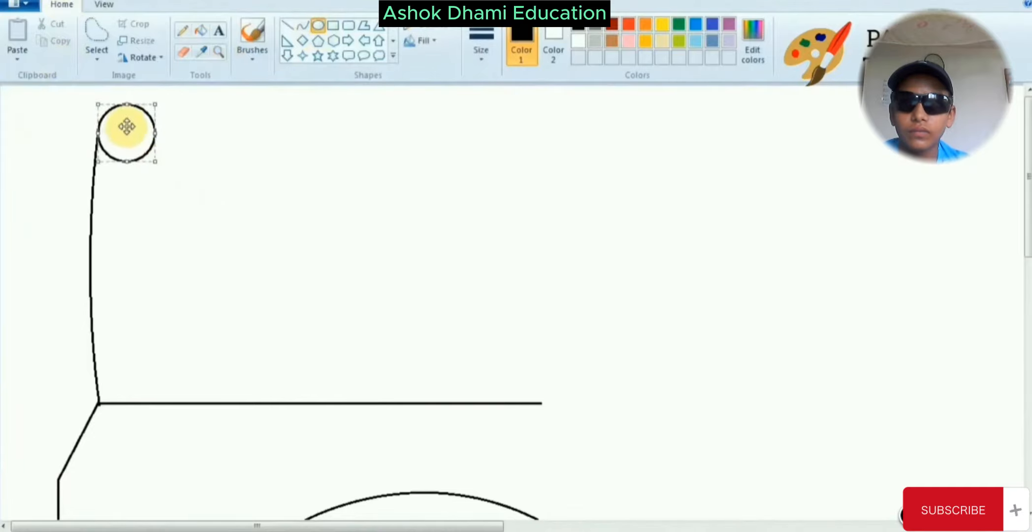
{"action": "left_click", "coordinate": [318, 25]}
{"action": "mouse_move", "coordinate": [254, 138]}
{"action": "left_mouse_down"}
{"action": "mouse_move", "coordinate": [295, 180]}
{"action": "mouse_move", "coordinate": [115, 108]}
{"action": "left_mouse_up"}
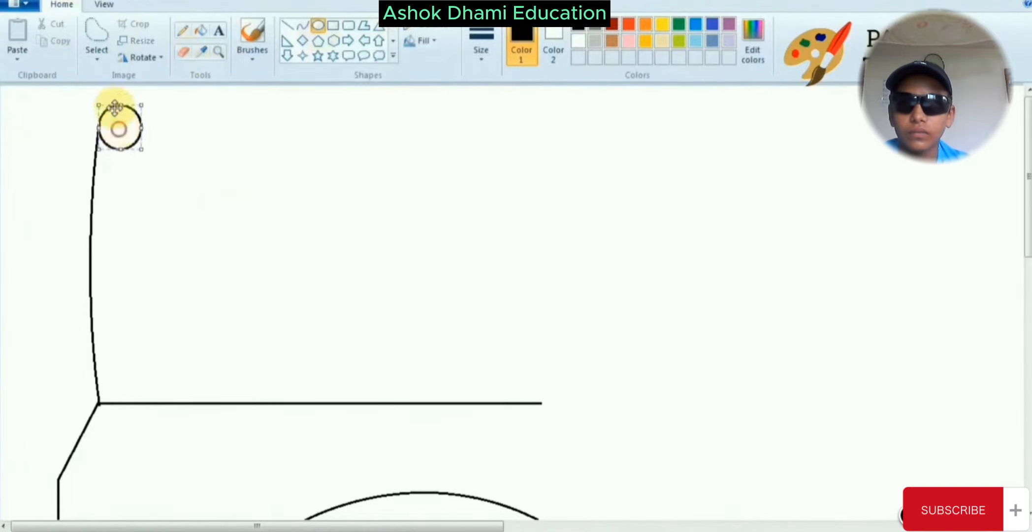
{"action": "left_click", "coordinate": [180, 57]}
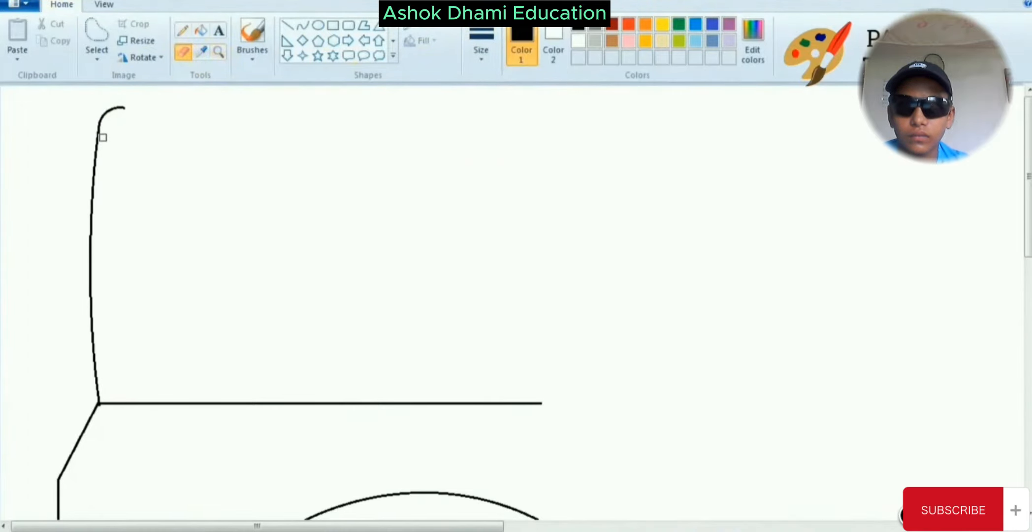
Draw a long, slightly arched roof line forward from the rounded rear corner
{"action": "left_click", "coordinate": [219, 52]}
{"action": "right_click", "coordinate": [219, 137]}
{"action": "left_click", "coordinate": [303, 28]}
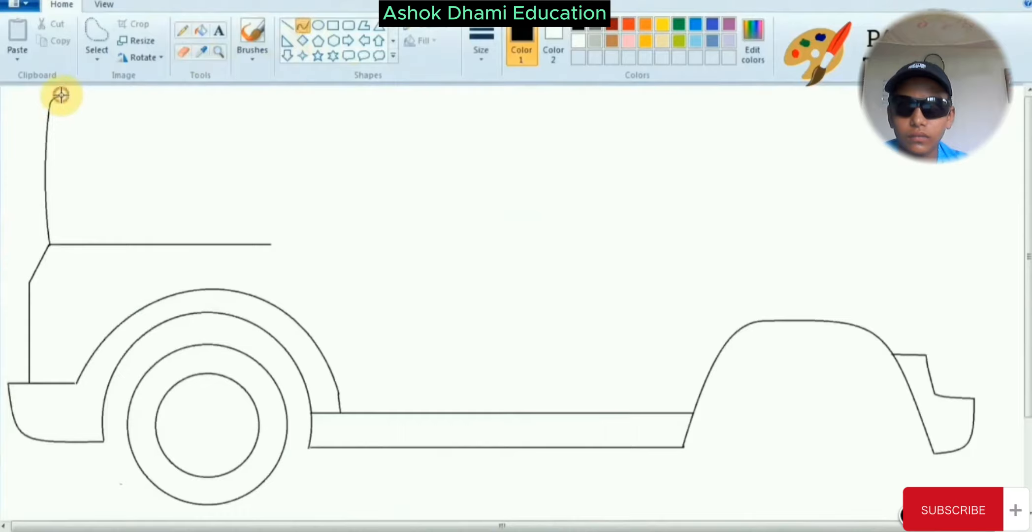
{"action": "left_click_drag", "start_coordinate": [61, 94], "coordinate": [418, 93]}
{"action": "left_click_drag", "start_coordinate": [186, 96], "coordinate": [296, 89]}
{"action": "left_click", "coordinate": [303, 93]}
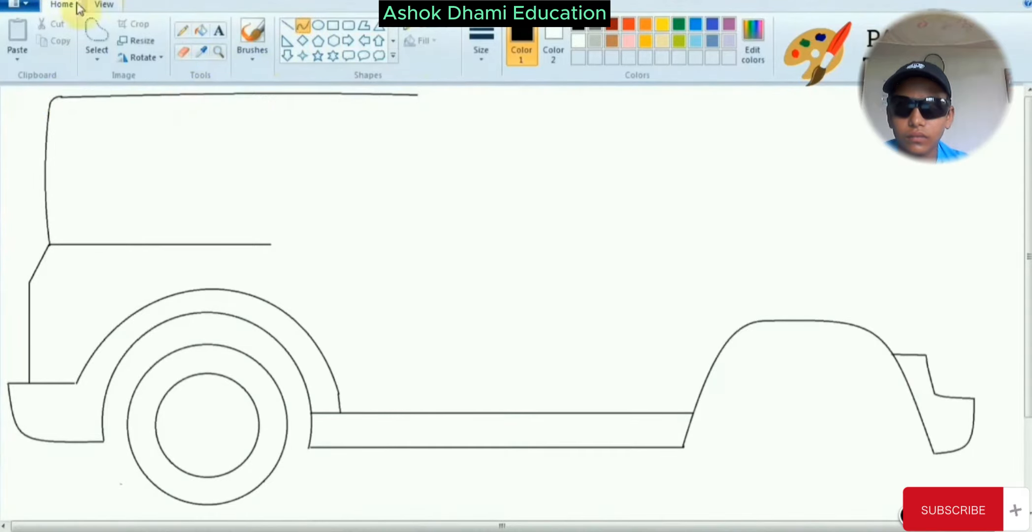
{"action": "left_click", "coordinate": [219, 52]}
{"action": "left_click", "coordinate": [242, 126]}
{"action": "left_click", "coordinate": [97, 58]}
{"action": "left_click", "coordinate": [123, 92]}
{"action": "left_click_drag", "start_coordinate": [804, 92], "coordinate": [58, 125]}
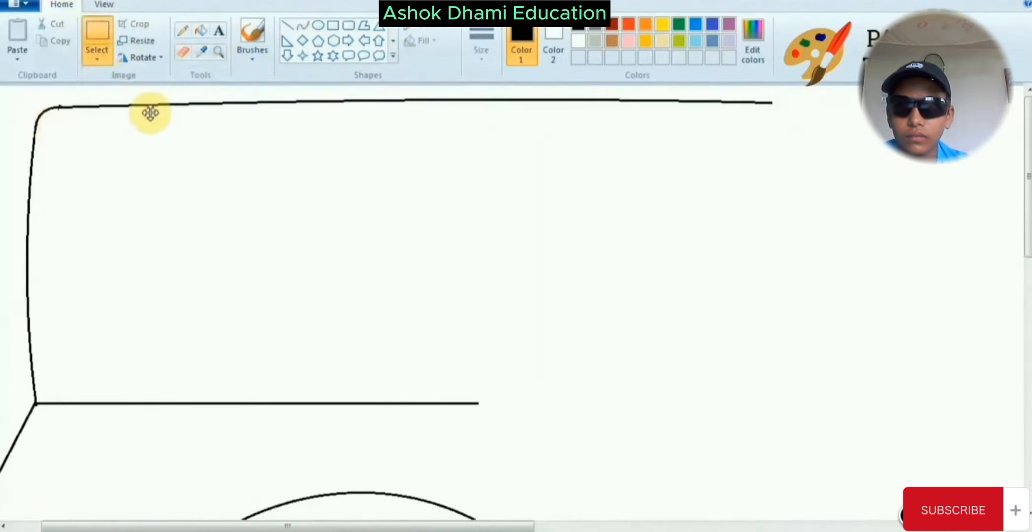
{"action": "left_click_drag", "start_coordinate": [151, 114], "coordinate": [197, 63]}
{"action": "key", "text": "ctrl+z"}
{"action": "mouse_move", "coordinate": [809, 88]}
{"action": "left_mouse_down"}
{"action": "mouse_move", "coordinate": [113, 125]}
{"action": "mouse_move", "coordinate": [57, 115]}
{"action": "mouse_move", "coordinate": [99, 108]}
{"action": "left_mouse_up"}
{"action": "key", "text": "ctrl+z"}
Erase the stray pixels where the roof line joins the rounded rear corner
{"action": "left_click", "coordinate": [183, 52]}
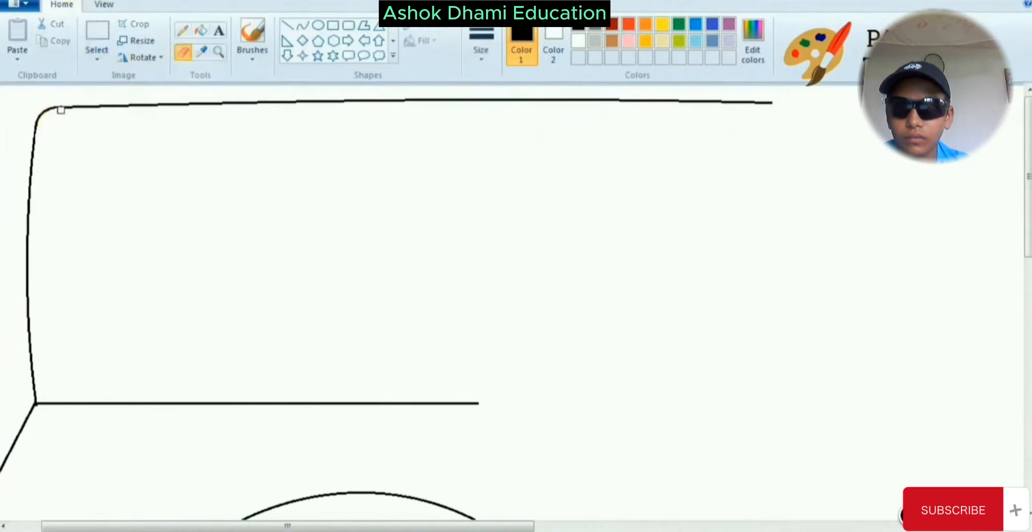
{"action": "left_click", "coordinate": [219, 52]}
{"action": "right_click", "coordinate": [364, 182]}
{"action": "left_click", "coordinate": [97, 33]}
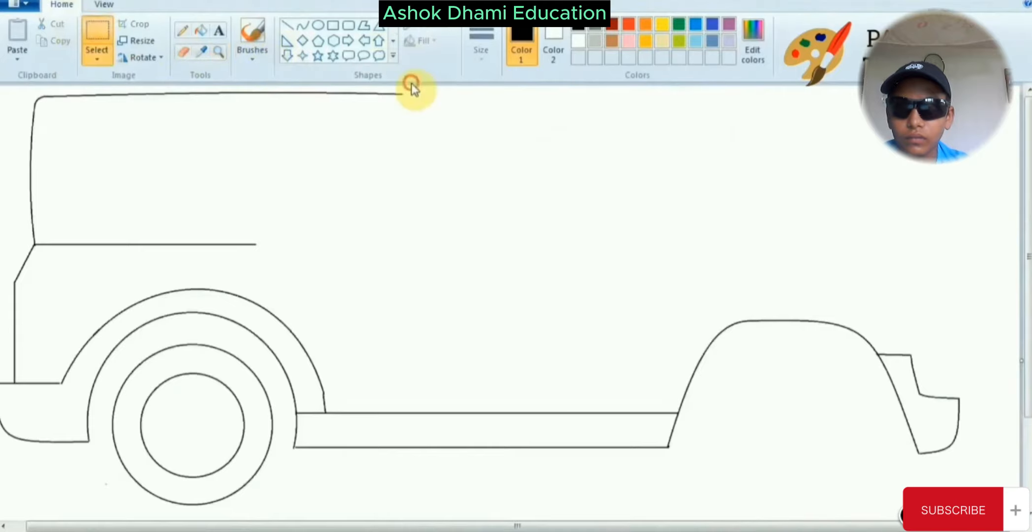
Extend the roof line forward with a gently downward-sloping curve ending above the rear side of the front wheel arch
{"action": "left_click", "coordinate": [302, 26]}
{"action": "mouse_move", "coordinate": [403, 94]}
{"action": "left_mouse_down"}
{"action": "mouse_move", "coordinate": [674, 109]}
{"action": "mouse_move", "coordinate": [519, 95]}
{"action": "left_mouse_up"}
{"action": "left_click", "coordinate": [532, 109]}
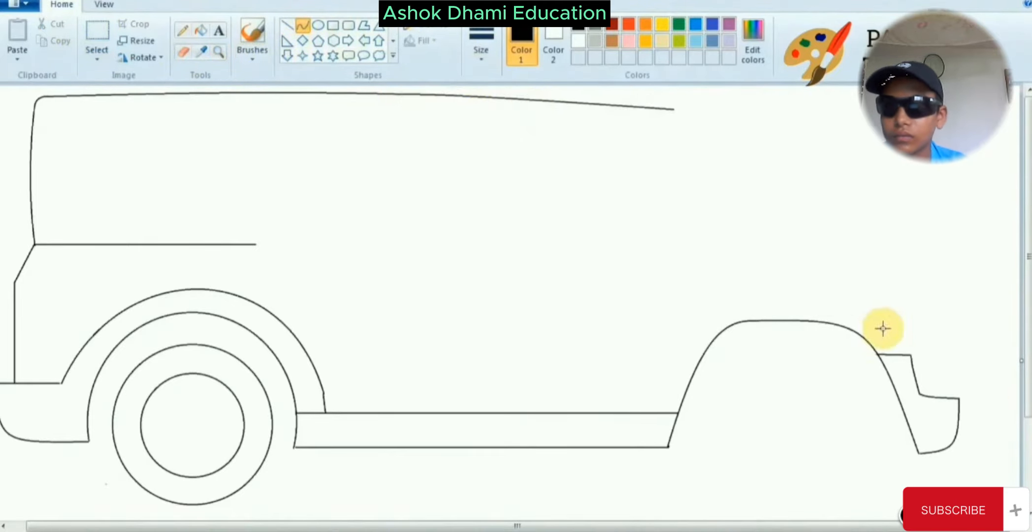
{"action": "left_click_drag", "start_coordinate": [912, 355], "coordinate": [804, 300]}
{"action": "key", "text": "ctrl+z"}
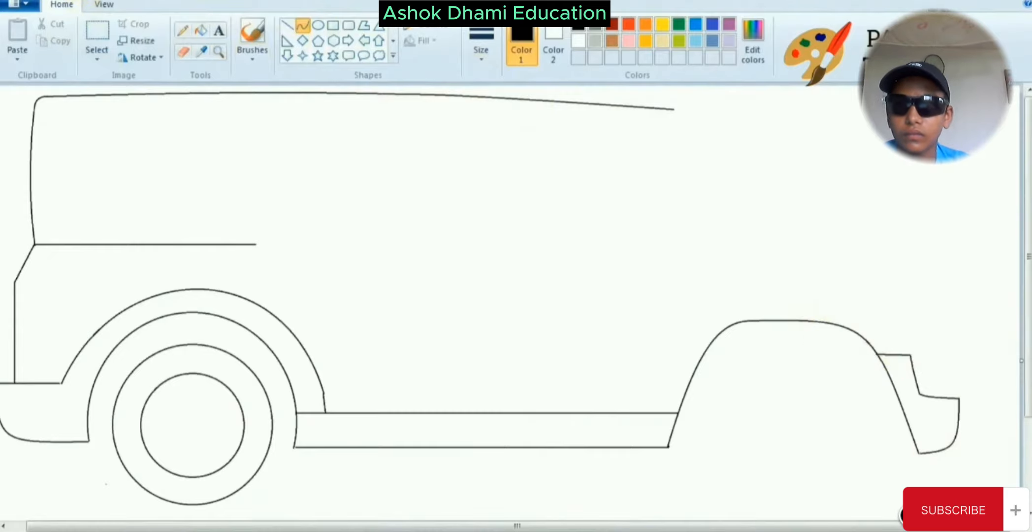
{"action": "left_click", "coordinate": [899, 531]}
{"action": "right_click", "coordinate": [922, 423]}
{"action": "left_click", "coordinate": [911, 268]}
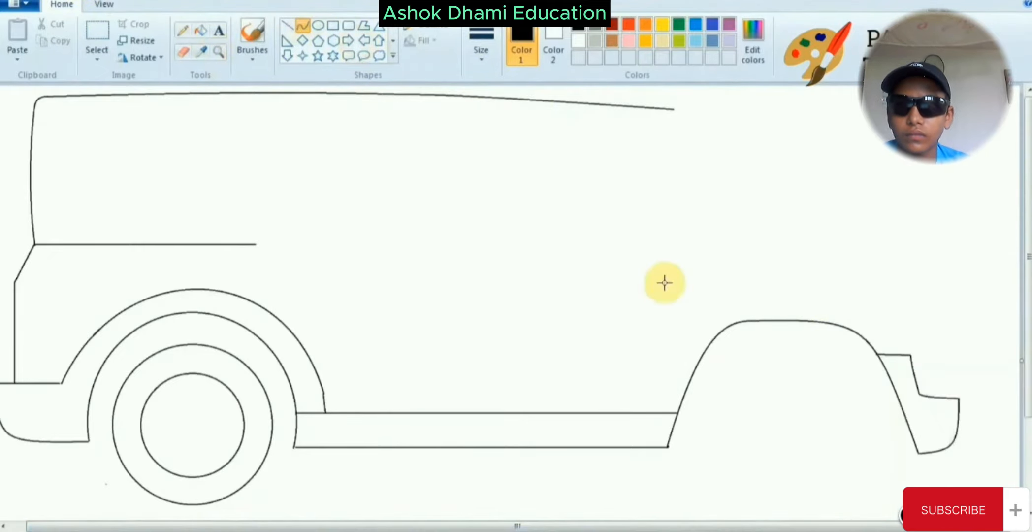
Select the stepped upper edge of the front bumper with a free-form selection and move it slightly toward the wheel arch
{"action": "left_click", "coordinate": [218, 52]}
{"action": "left_click", "coordinate": [788, 390]}
{"action": "left_click", "coordinate": [97, 49]}
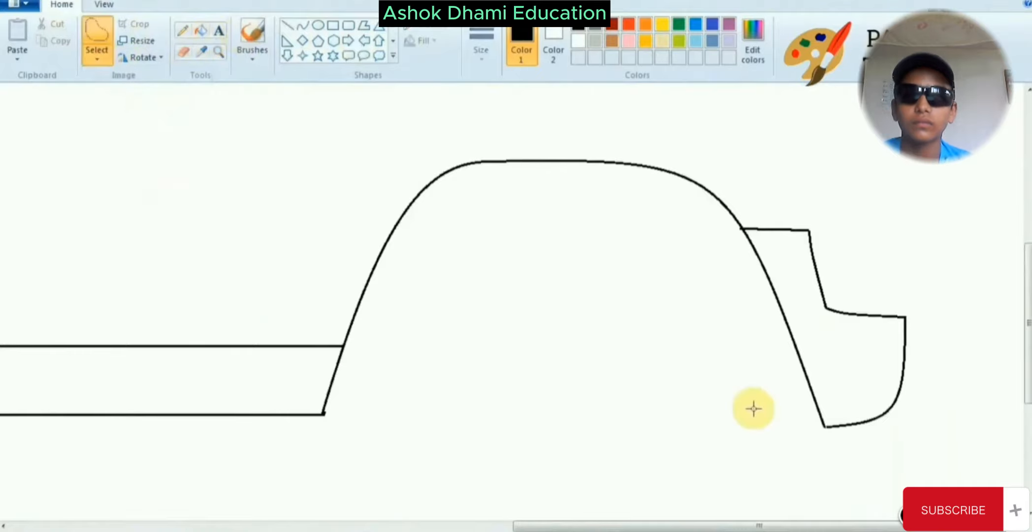
{"action": "mouse_move", "coordinate": [774, 214]}
{"action": "left_mouse_down"}
{"action": "mouse_move", "coordinate": [827, 341]}
{"action": "mouse_move", "coordinate": [774, 217]}
{"action": "left_mouse_up"}
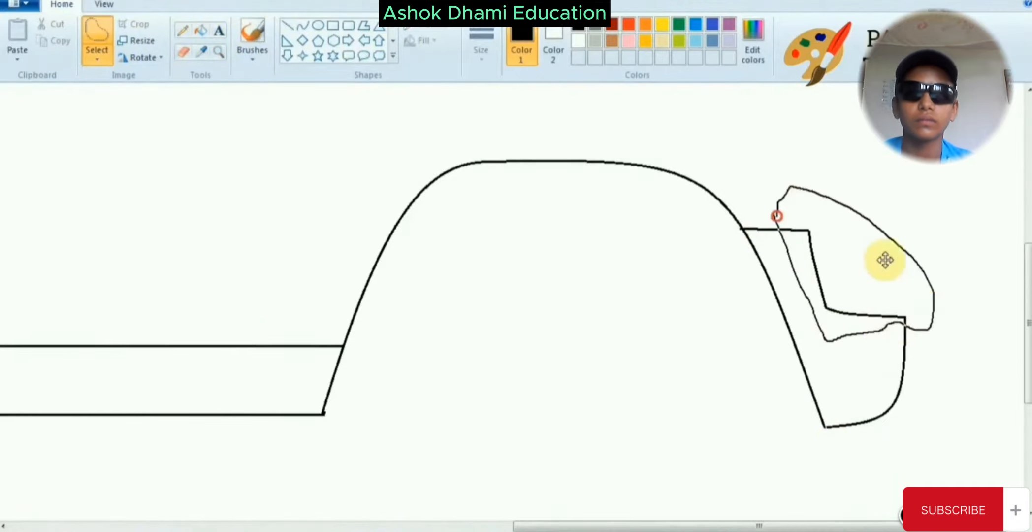
{"action": "left_click_drag", "start_coordinate": [883, 261], "coordinate": [868, 262]}
{"action": "left_click", "coordinate": [1002, 266]}
{"action": "left_click_drag", "start_coordinate": [884, 296], "coordinate": [908, 299]}
{"action": "key", "text": "Delete"}
{"action": "key", "text": "Delete"}
Close the gap in the front bumper's top edge with straight lines meeting at its outer corner
{"action": "left_click", "coordinate": [220, 52]}
{"action": "left_click", "coordinate": [839, 338]}
{"action": "left_click", "coordinate": [839, 338]}
{"action": "left_click", "coordinate": [302, 26]}
{"action": "left_click_drag", "start_coordinate": [560, 202], "coordinate": [655, 202]}
{"action": "key", "text": "ctrl+z"}
{"action": "left_click", "coordinate": [287, 25]}
{"action": "left_click_drag", "start_coordinate": [567, 201], "coordinate": [654, 201]}
{"action": "left_click_drag", "start_coordinate": [653, 246], "coordinate": [653, 203]}
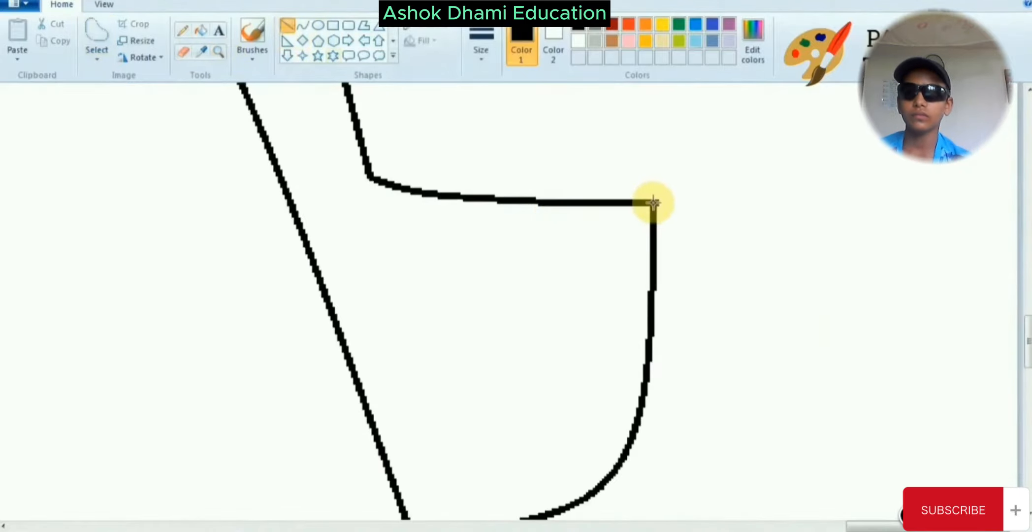
{"action": "left_click", "coordinate": [183, 51]}
{"action": "left_click", "coordinate": [303, 25]}
{"action": "key", "text": "ctrl+Page_Down"}
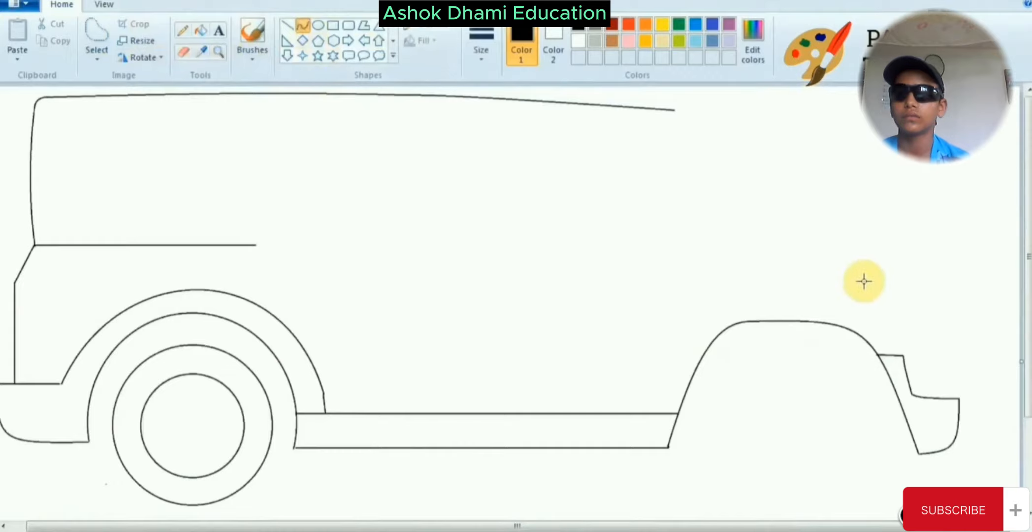
{"action": "left_click_drag", "start_coordinate": [887, 353], "coordinate": [869, 321]}
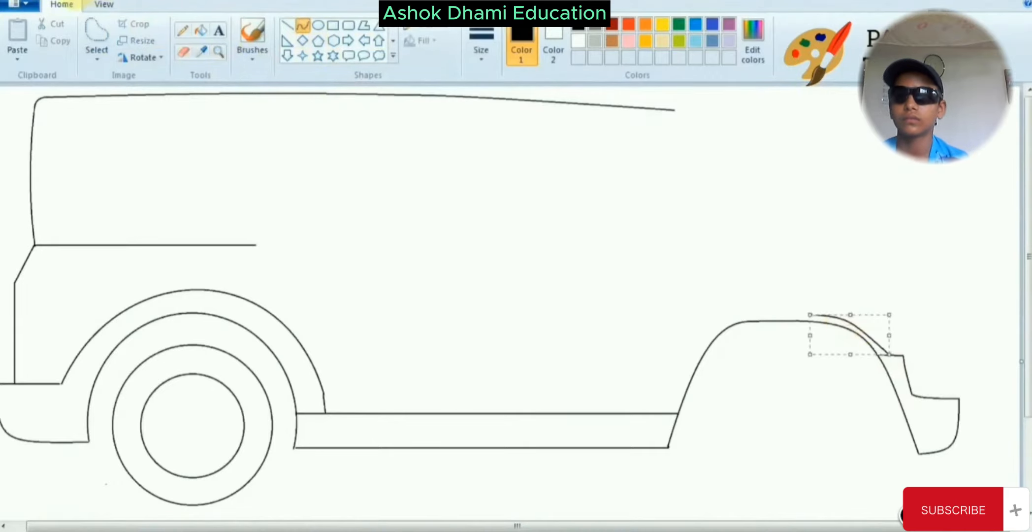
{"action": "key", "text": "ctrl+z"}
Draw a fender curve just above the front wheel arch's forward shoulder, ending at the bumper's top line
{"action": "left_click", "coordinate": [219, 52]}
{"action": "left_click", "coordinate": [783, 316]}
{"action": "left_click", "coordinate": [302, 25]}
{"action": "mouse_move", "coordinate": [620, 307]}
{"action": "left_mouse_down"}
{"action": "mouse_move", "coordinate": [707, 372]}
{"action": "mouse_move", "coordinate": [758, 379]}
{"action": "left_mouse_up"}
{"action": "mouse_move", "coordinate": [697, 322]}
{"action": "left_mouse_down"}
{"action": "mouse_move", "coordinate": [718, 320]}
{"action": "mouse_move", "coordinate": [687, 304]}
{"action": "mouse_move", "coordinate": [717, 318]}
{"action": "left_mouse_up"}
{"action": "left_click", "coordinate": [219, 51]}
{"action": "right_click", "coordinate": [364, 159]}
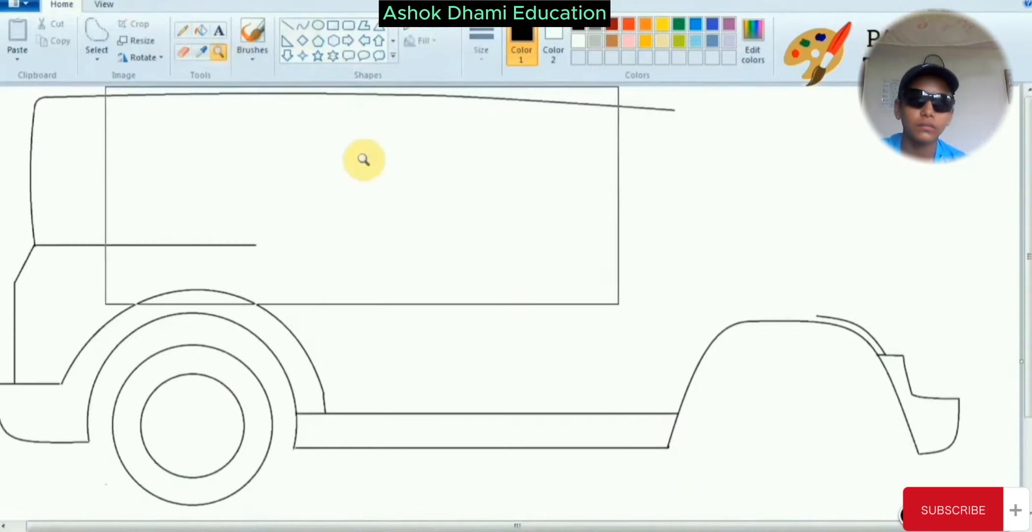
Draw a short, nearly vertical nose curve rising from the fender curve above the front bumper
{"action": "left_click", "coordinate": [301, 27]}
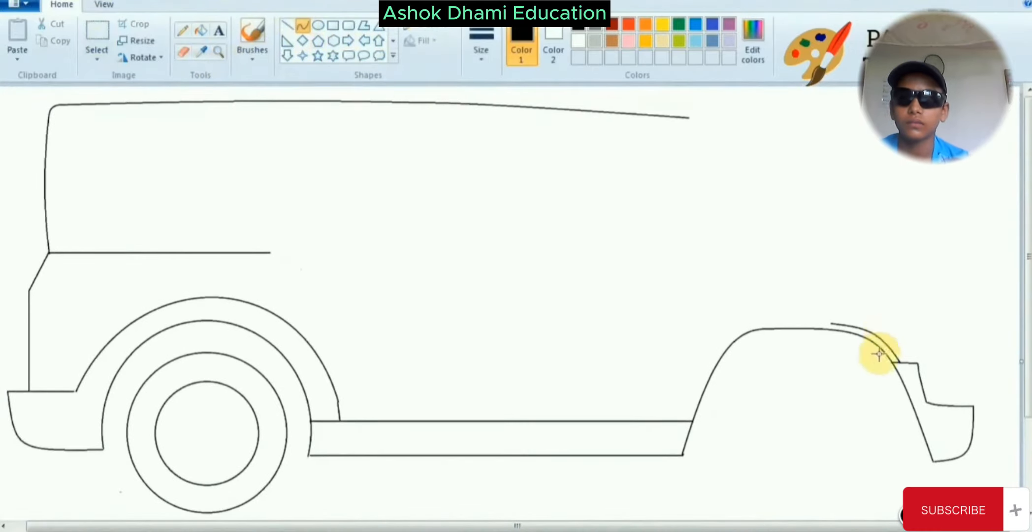
{"action": "left_click_drag", "start_coordinate": [878, 336], "coordinate": [870, 295]}
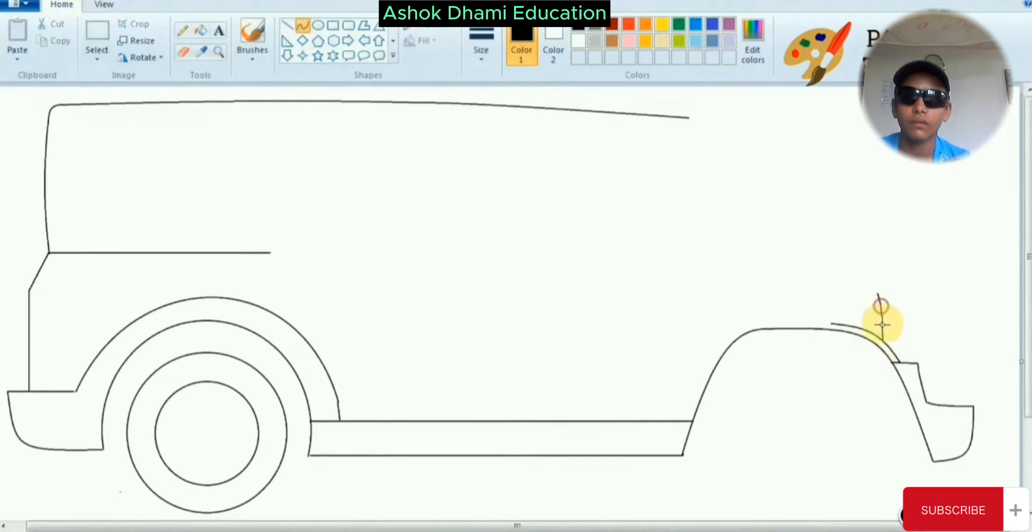
Try to draw a curved hood line running back from the top of the nose curve, also placing it slightly higher
{"action": "left_click_drag", "start_coordinate": [877, 293], "coordinate": [599, 258]}
{"action": "left_click", "coordinate": [703, 258]}
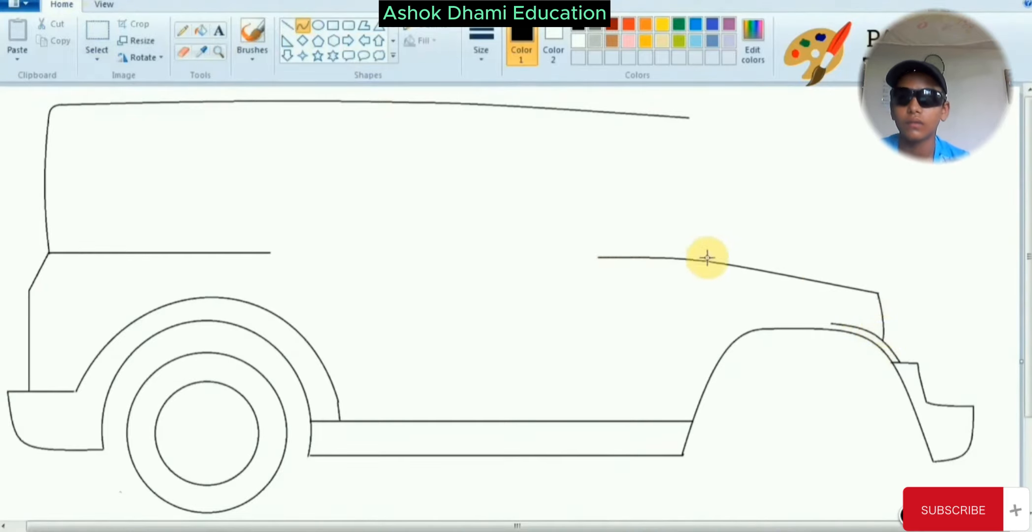
{"action": "left_click", "coordinate": [703, 258]}
{"action": "left_click_drag", "start_coordinate": [782, 283], "coordinate": [783, 237]}
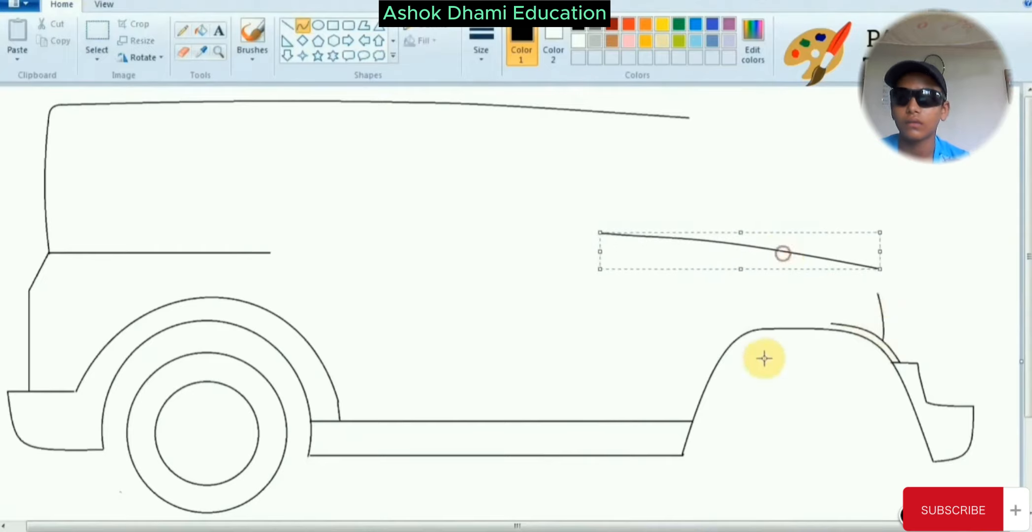
{"action": "key", "text": "ctrl+z"}
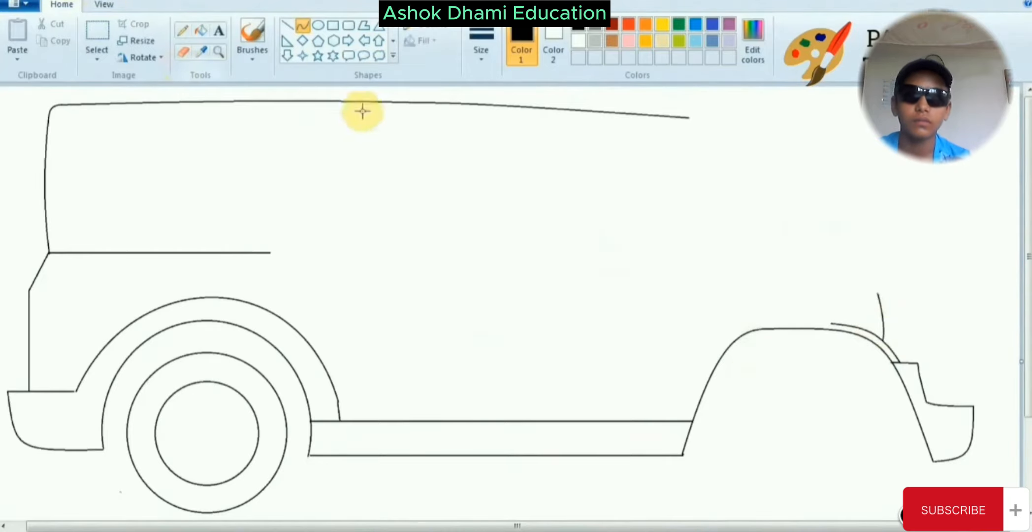
Select the front end of the roof line with a rectangular selection and delete it
{"action": "left_click", "coordinate": [97, 37]}
{"action": "left_click_drag", "start_coordinate": [722, 92], "coordinate": [573, 131]}
{"action": "key", "text": "Delete"}
Try a shorter, steeper hood curve rising back from the top of the nose curve
{"action": "left_click", "coordinate": [303, 26]}
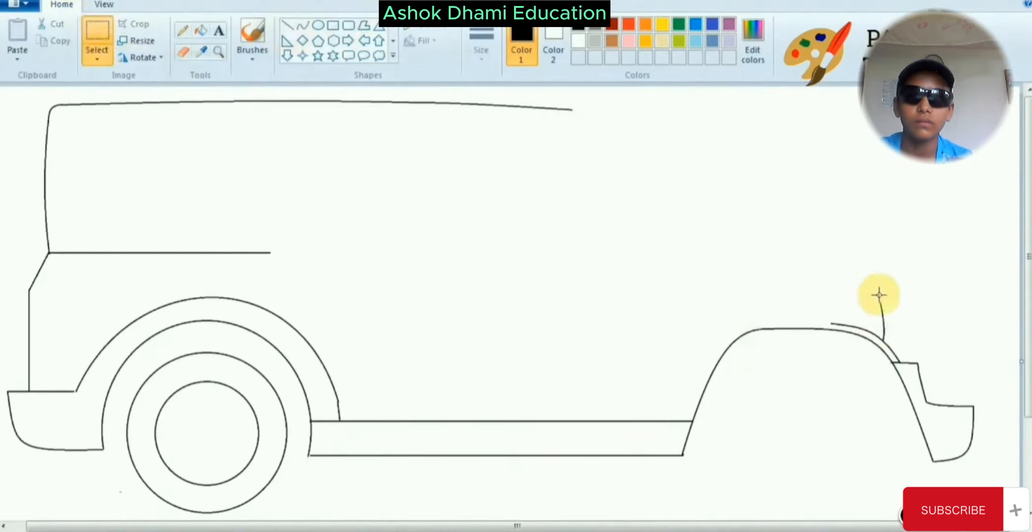
{"action": "left_click_drag", "start_coordinate": [879, 291], "coordinate": [638, 240]}
{"action": "left_click", "coordinate": [728, 244]}
{"action": "left_click", "coordinate": [880, 292]}
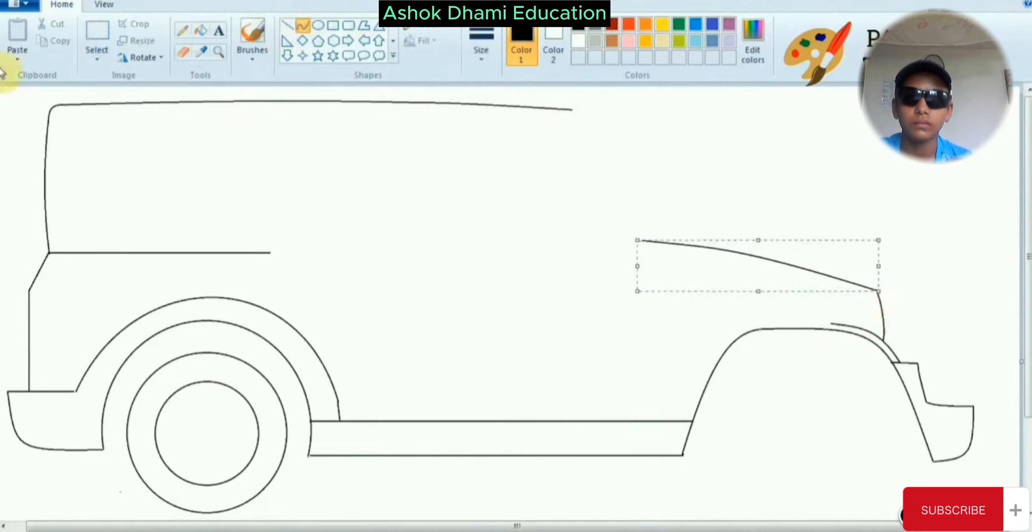
Replace the front half of the roof line with a straight, gently falling line and draw a slanted windshield line down from its end
{"action": "left_click", "coordinate": [97, 36]}
{"action": "left_click_drag", "start_coordinate": [324, 94], "coordinate": [574, 135]}
{"action": "key", "text": "Delete"}
{"action": "left_click", "coordinate": [287, 24]}
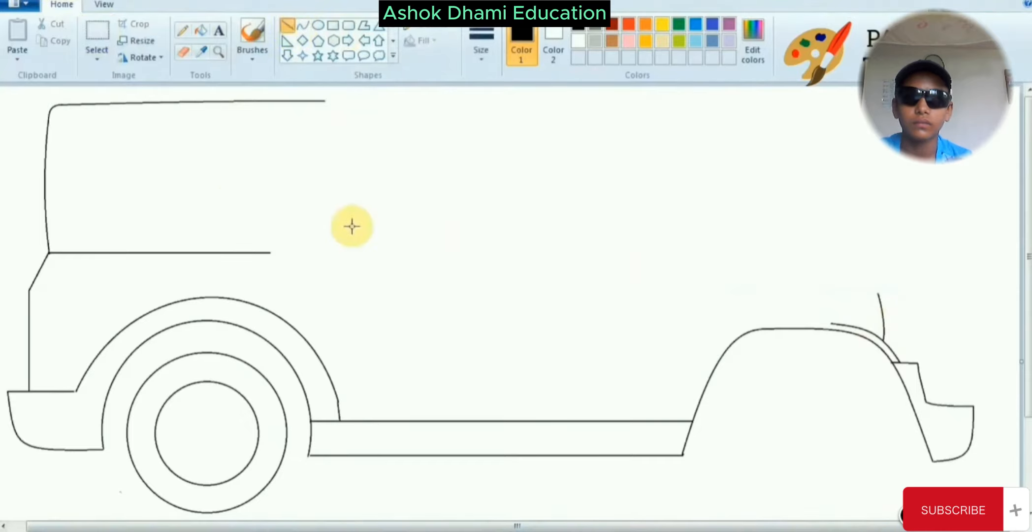
{"action": "left_click_drag", "start_coordinate": [325, 101], "coordinate": [601, 114]}
{"action": "mouse_move", "coordinate": [602, 114]}
{"action": "left_mouse_down"}
{"action": "mouse_move", "coordinate": [673, 223]}
{"action": "mouse_move", "coordinate": [669, 267]}
{"action": "left_mouse_up"}
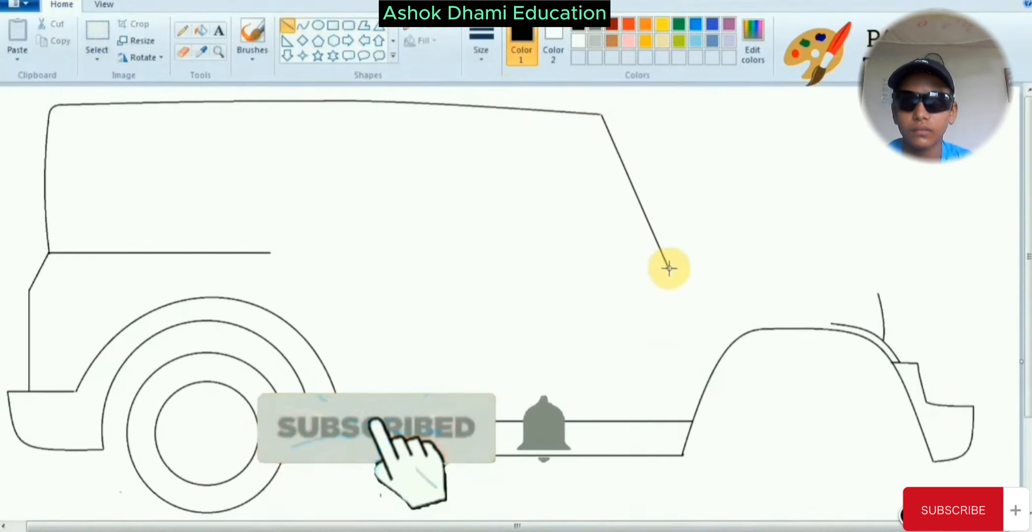
Extend the rear body line forward, slant a pillar line up from its end, and draw a thin strip beneath the roof's front half
{"action": "mouse_move", "coordinate": [270, 252]}
{"action": "left_mouse_down"}
{"action": "mouse_move", "coordinate": [307, 252]}
{"action": "mouse_move", "coordinate": [378, 181]}
{"action": "mouse_move", "coordinate": [358, 128]}
{"action": "mouse_move", "coordinate": [553, 118]}
{"action": "mouse_move", "coordinate": [546, 104]}
{"action": "mouse_move", "coordinate": [543, 119]}
{"action": "left_mouse_up"}
{"action": "key", "text": "Caps_Lock"}
{"action": "key", "text": "Caps_Lock"}
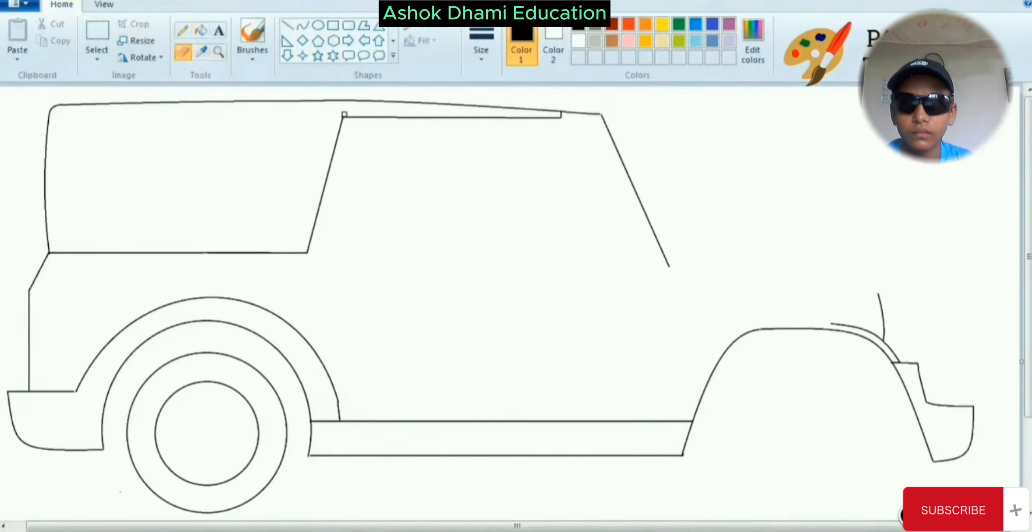
Draw a four-sided door window behind the windshield with a vertical rear edge and a slanted front edge, meeting cleanly at the corners
{"action": "left_click_drag", "start_coordinate": [366, 133], "coordinate": [365, 258]}
{"action": "mouse_move", "coordinate": [365, 133]}
{"action": "left_mouse_down"}
{"action": "mouse_move", "coordinate": [562, 133]}
{"action": "mouse_move", "coordinate": [609, 252]}
{"action": "left_mouse_up"}
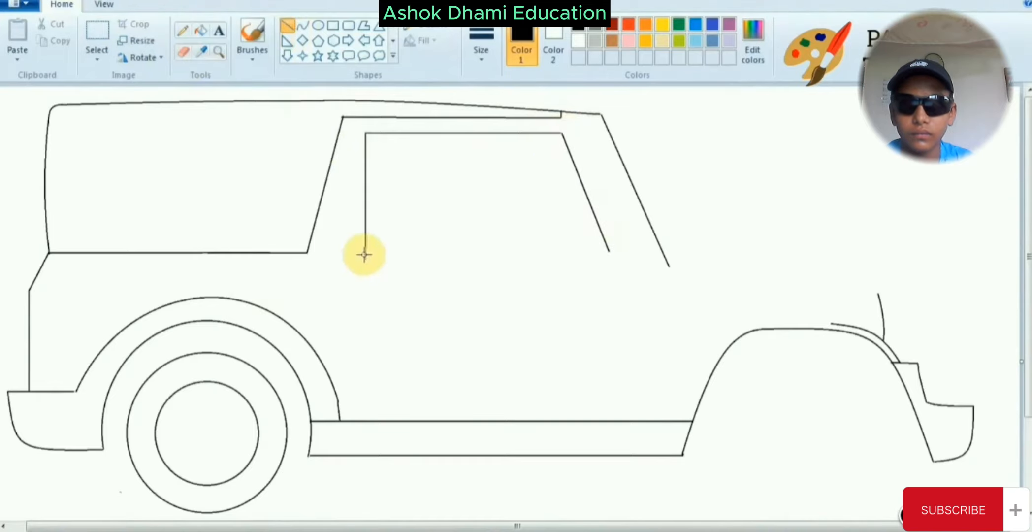
{"action": "mouse_move", "coordinate": [306, 253]}
{"action": "left_mouse_down"}
{"action": "mouse_move", "coordinate": [610, 253]}
{"action": "mouse_move", "coordinate": [361, 252]}
{"action": "left_mouse_up"}
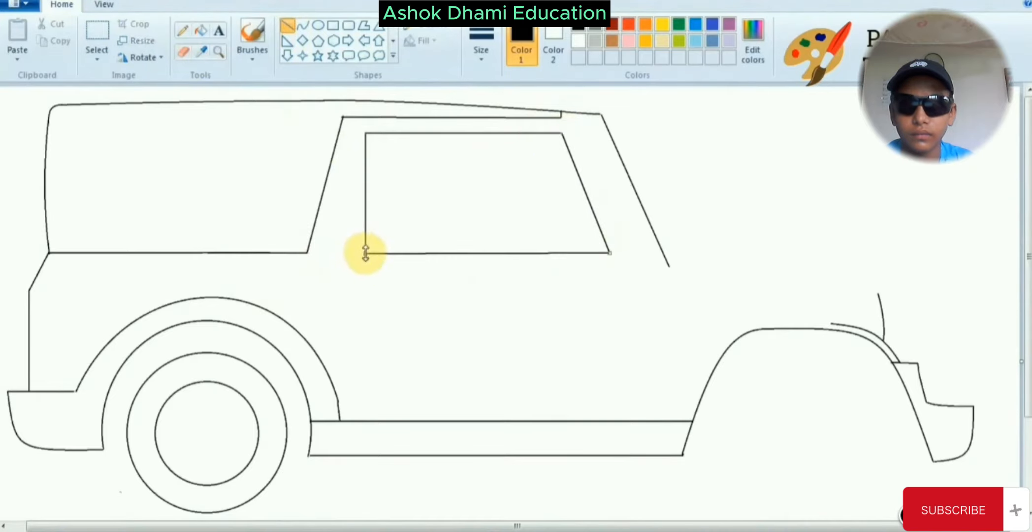
{"action": "left_click", "coordinate": [183, 53]}
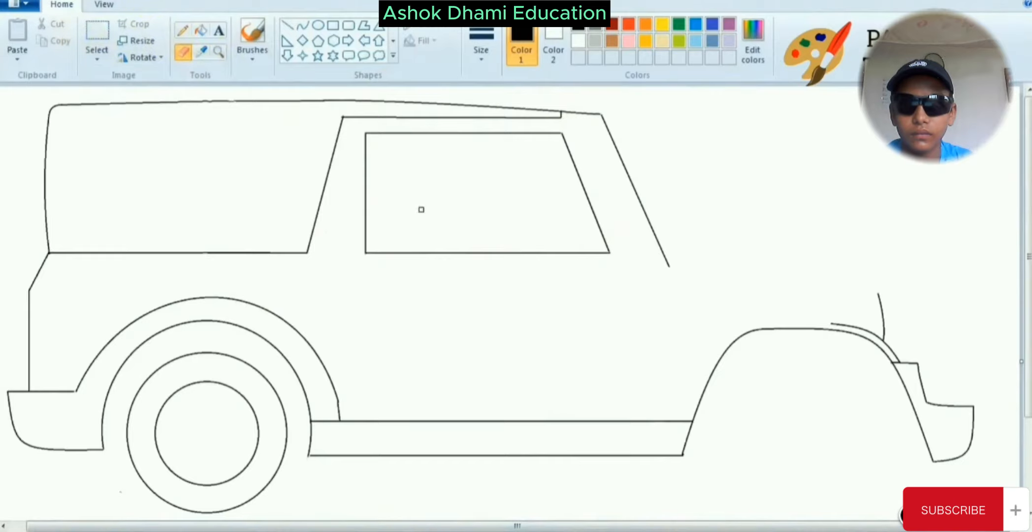
Try to narrow the door window by moving its rear part toward the windshield
{"action": "left_click", "coordinate": [97, 32]}
{"action": "left_click_drag", "start_coordinate": [360, 129], "coordinate": [441, 267]}
{"action": "left_click_drag", "start_coordinate": [403, 258], "coordinate": [438, 258]}
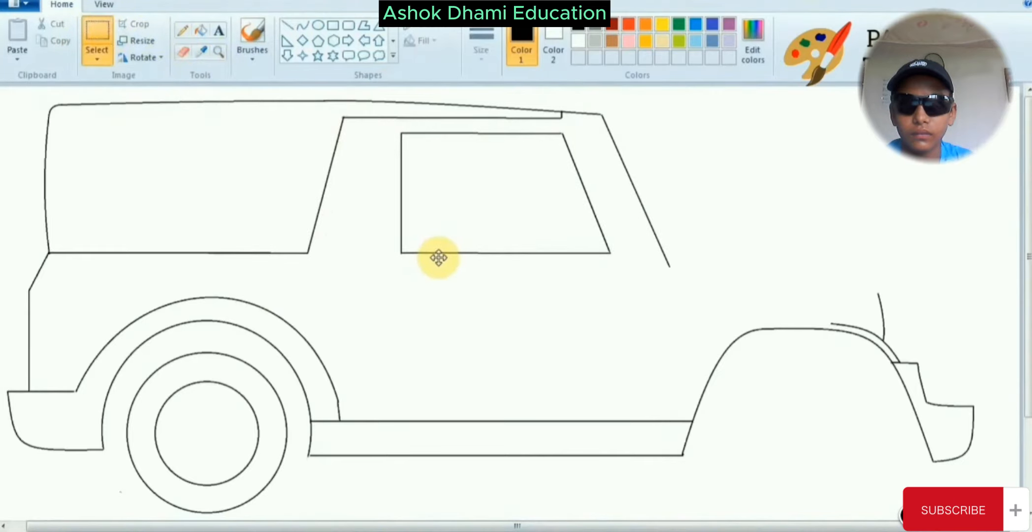
{"action": "left_click", "coordinate": [659, 213]}
{"action": "key", "text": "ctrl+z"}
Narrow the door window slightly by selecting its rear part and moving it a short distance forward
{"action": "left_click", "coordinate": [218, 52]}
{"action": "left_click", "coordinate": [525, 206]}
{"action": "left_click", "coordinate": [101, 33]}
{"action": "left_click_drag", "start_coordinate": [183, 141], "coordinate": [391, 452]}
{"action": "left_click_drag", "start_coordinate": [276, 329], "coordinate": [307, 329]}
{"action": "left_click", "coordinate": [219, 52]}
{"action": "right_click", "coordinate": [203, 134]}
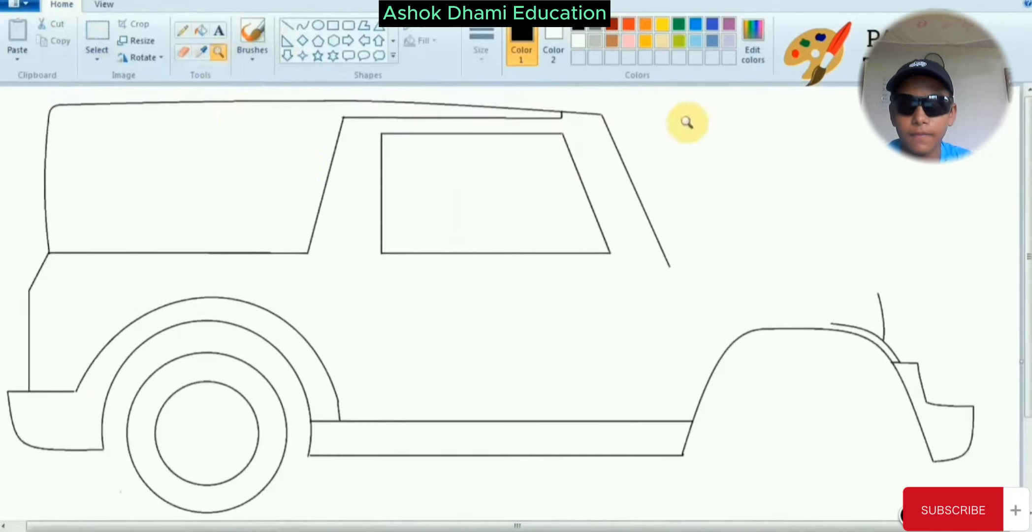
Select the fender and nose curves with a free-form selection and move them up, clear of the front wheel arch
{"action": "left_click", "coordinate": [303, 26]}
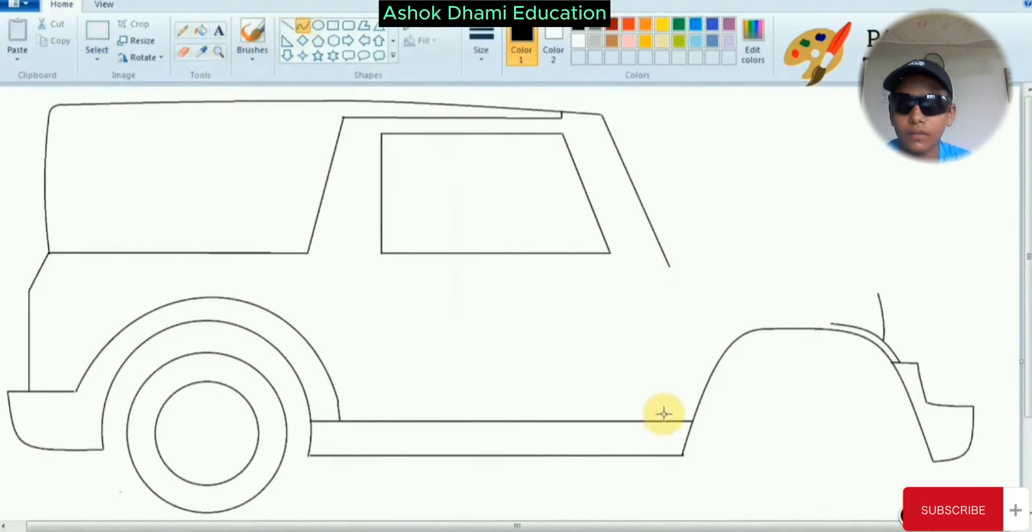
{"action": "key", "text": "ctrl+Page_Up"}
{"action": "left_click", "coordinate": [106, 60]}
{"action": "left_click", "coordinate": [126, 105]}
{"action": "mouse_move", "coordinate": [779, 310]}
{"action": "left_mouse_down"}
{"action": "mouse_move", "coordinate": [689, 244]}
{"action": "mouse_move", "coordinate": [776, 301]}
{"action": "left_mouse_up"}
{"action": "left_click_drag", "start_coordinate": [728, 269], "coordinate": [685, 193]}
{"action": "scroll", "coordinate": [684, 493], "scroll_direction": "up", "scroll_amount": 5}
{"action": "left_click_drag", "start_coordinate": [677, 493], "coordinate": [863, 212]}
{"action": "left_click", "coordinate": [218, 52]}
{"action": "right_click", "coordinate": [348, 249]}
Draw the rear slope of an outer front arch, curving up from the sill's upper line alongside the wheel arch
{"action": "left_click", "coordinate": [304, 29]}
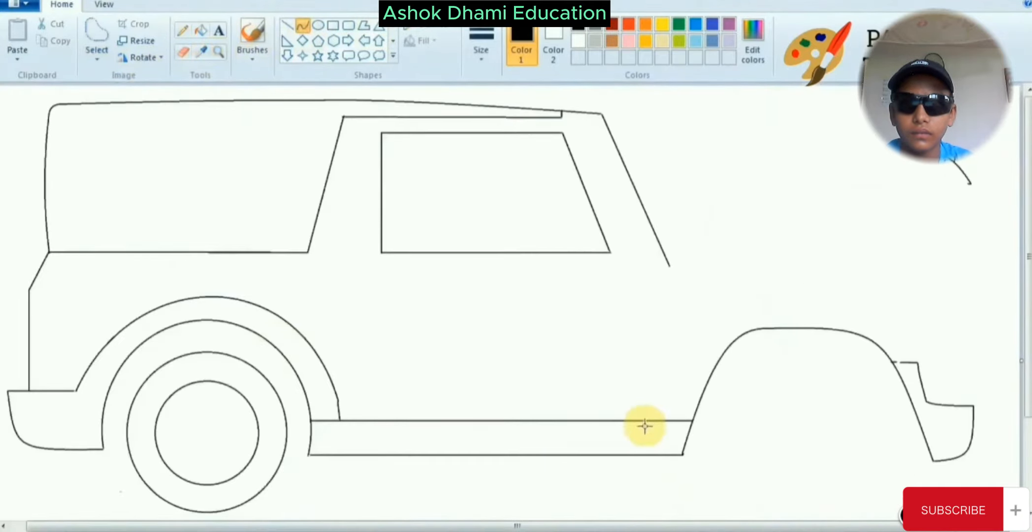
{"action": "left_click_drag", "start_coordinate": [651, 421], "coordinate": [742, 310]}
{"action": "left_click_drag", "start_coordinate": [714, 327], "coordinate": [696, 318]}
{"action": "left_click", "coordinate": [720, 313]}
{"action": "left_click_drag", "start_coordinate": [652, 421], "coordinate": [656, 420]}
Continue the outer front arch with a curve over the wheel arch and down to the front bumper's top line
{"action": "mouse_move", "coordinate": [741, 309]}
{"action": "left_mouse_down"}
{"action": "mouse_move", "coordinate": [796, 312]}
{"action": "mouse_move", "coordinate": [913, 362]}
{"action": "left_mouse_up"}
{"action": "left_click", "coordinate": [800, 278]}
{"action": "left_click_drag", "start_coordinate": [765, 290], "coordinate": [841, 302]}
{"action": "left_click", "coordinate": [880, 304]}
{"action": "left_click_drag", "start_coordinate": [912, 363], "coordinate": [914, 364]}
{"action": "left_click", "coordinate": [850, 266]}
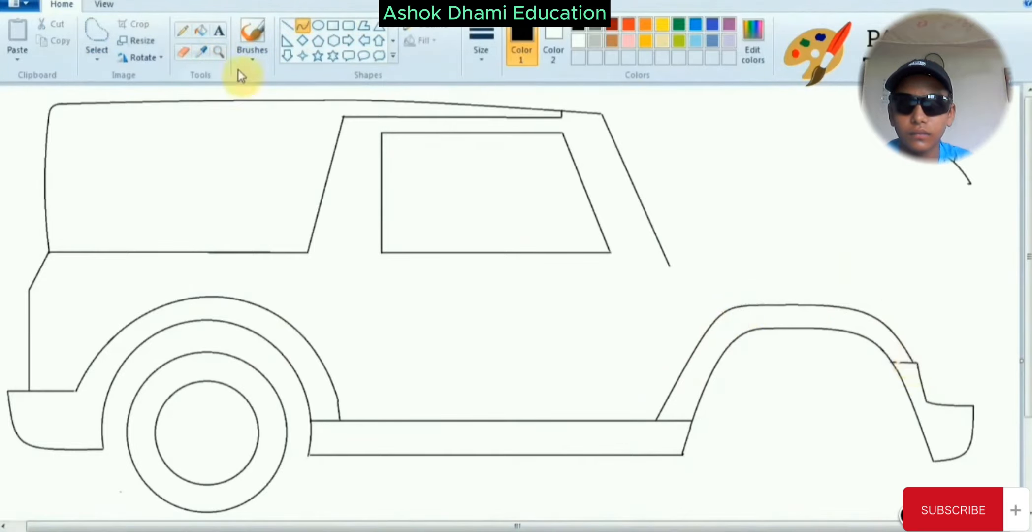
Extend the front bumper's top line with a straight segment to the inner wheel arch and erase the excess at the junction
{"action": "left_click", "coordinate": [218, 52]}
{"action": "left_click", "coordinate": [908, 362]}
{"action": "left_click", "coordinate": [818, 315]}
{"action": "left_click", "coordinate": [673, 354]}
{"action": "left_click", "coordinate": [287, 25]}
{"action": "left_click_drag", "start_coordinate": [299, 177], "coordinate": [248, 176]}
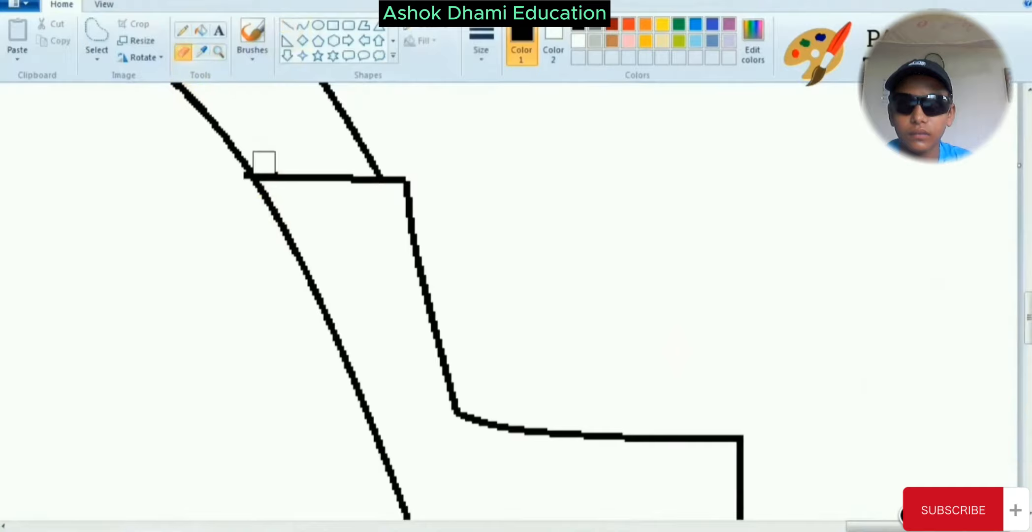
{"action": "left_click", "coordinate": [219, 52]}
{"action": "right_click", "coordinate": [323, 143]}
{"action": "right_click", "coordinate": [322, 143]}
{"action": "right_click", "coordinate": [323, 142]}
{"action": "right_click", "coordinate": [323, 143]}
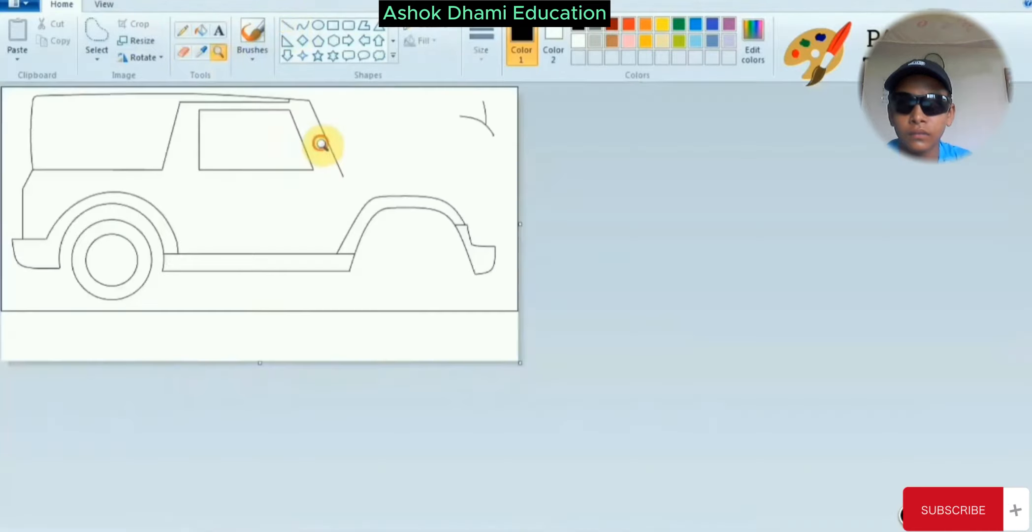
{"action": "left_click", "coordinate": [323, 142]}
Draw a fender curve from the top of the outer front arch down to the front bumper's upper corner
{"action": "left_click", "coordinate": [288, 25]}
{"action": "left_click", "coordinate": [96, 55]}
{"action": "left_click", "coordinate": [155, 113]}
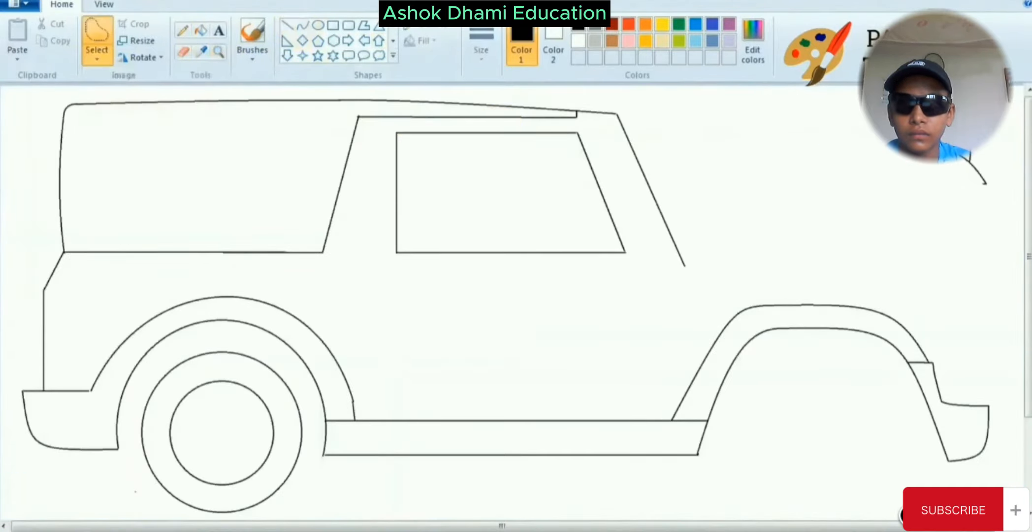
{"action": "left_click", "coordinate": [303, 25]}
{"action": "left_click_drag", "start_coordinate": [811, 301], "coordinate": [935, 363]}
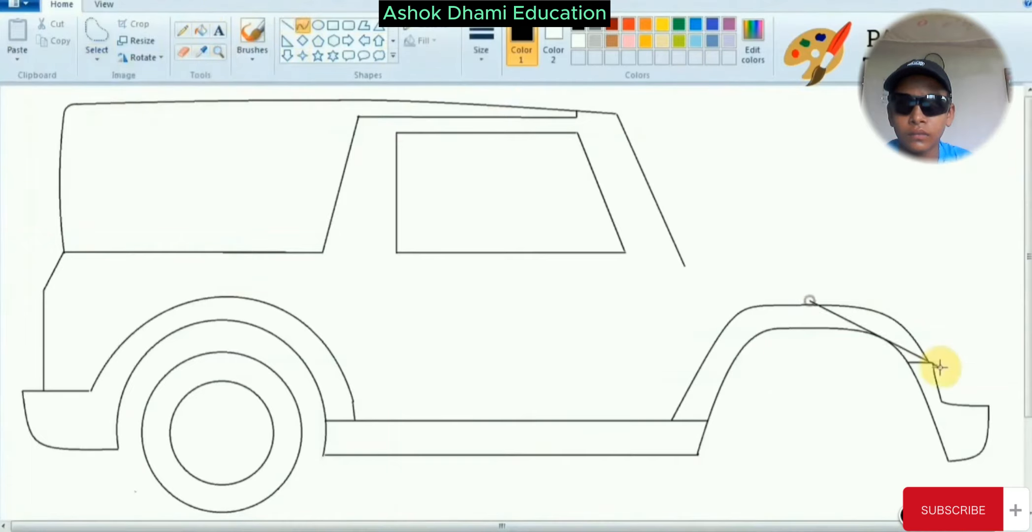
Draw a short nose curve up from the fender and a gently arched hood curve from its top back to the windshield
{"action": "mouse_move", "coordinate": [842, 294]}
{"action": "left_mouse_down"}
{"action": "mouse_move", "coordinate": [904, 309]}
{"action": "mouse_move", "coordinate": [893, 277]}
{"action": "mouse_move", "coordinate": [895, 291]}
{"action": "mouse_move", "coordinate": [815, 279]}
{"action": "mouse_move", "coordinate": [671, 240]}
{"action": "left_mouse_up"}
{"action": "left_click", "coordinate": [888, 245]}
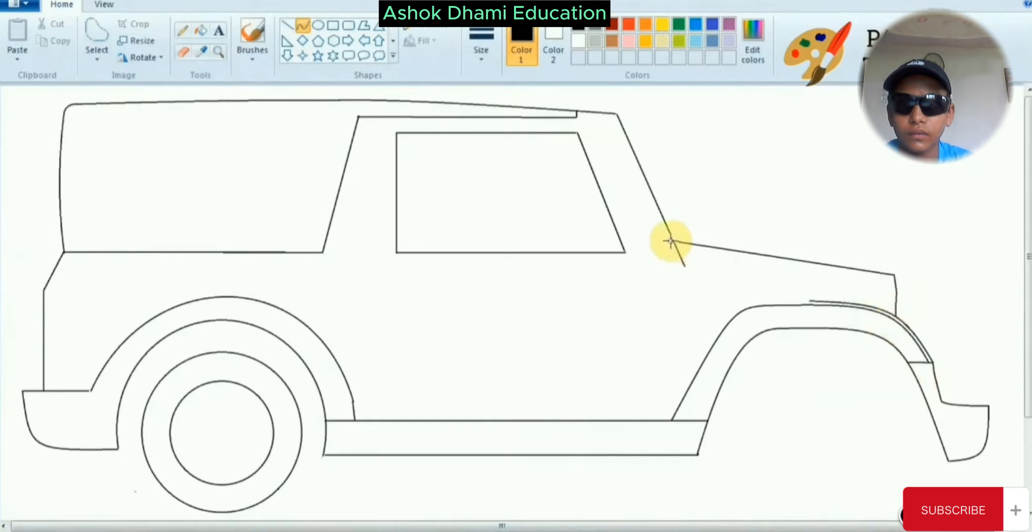
{"action": "left_click_drag", "start_coordinate": [734, 241], "coordinate": [737, 236]}
{"action": "mouse_move", "coordinate": [826, 228]}
{"action": "left_mouse_down"}
{"action": "mouse_move", "coordinate": [712, 242]}
{"action": "mouse_move", "coordinate": [896, 275]}
{"action": "left_mouse_up"}
{"action": "left_click_drag", "start_coordinate": [717, 240], "coordinate": [738, 247]}
{"action": "left_click_drag", "start_coordinate": [820, 252], "coordinate": [846, 258]}
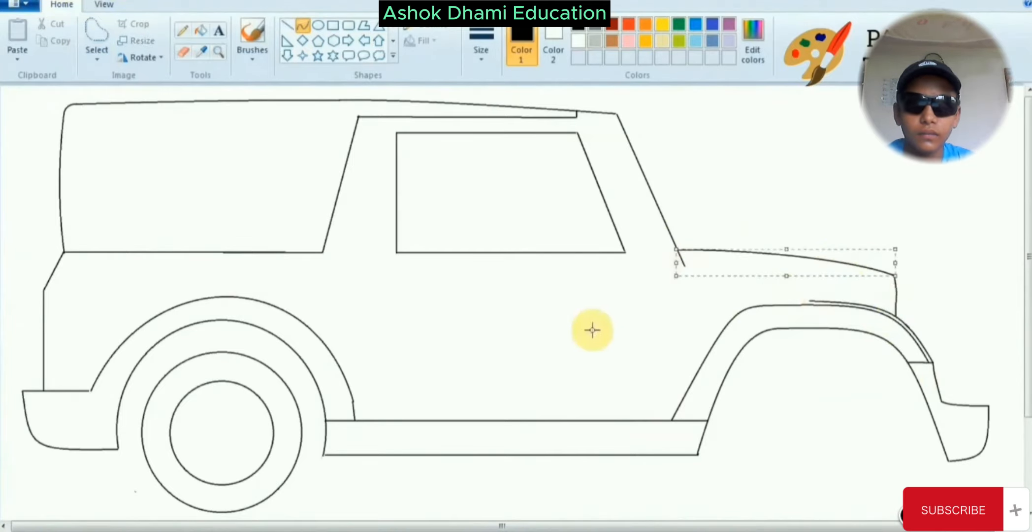
{"action": "left_click", "coordinate": [701, 201]}
Select the rear part of the car, including its wheel, with a rectangular selection and move it slightly forward to shorten the body
{"action": "left_click", "coordinate": [102, 61]}
{"action": "left_click_drag", "start_coordinate": [367, 94], "coordinate": [11, 507]}
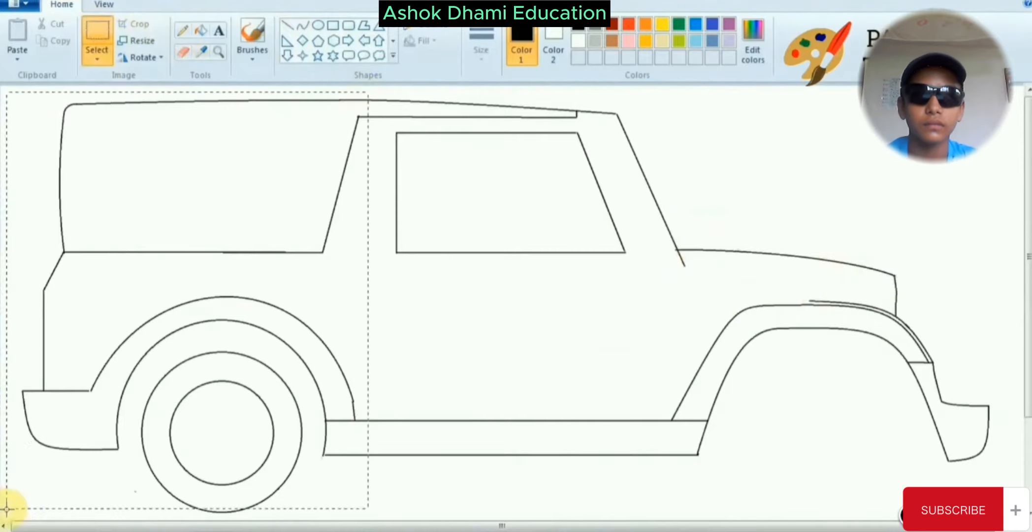
{"action": "left_click_drag", "start_coordinate": [170, 363], "coordinate": [194, 362]}
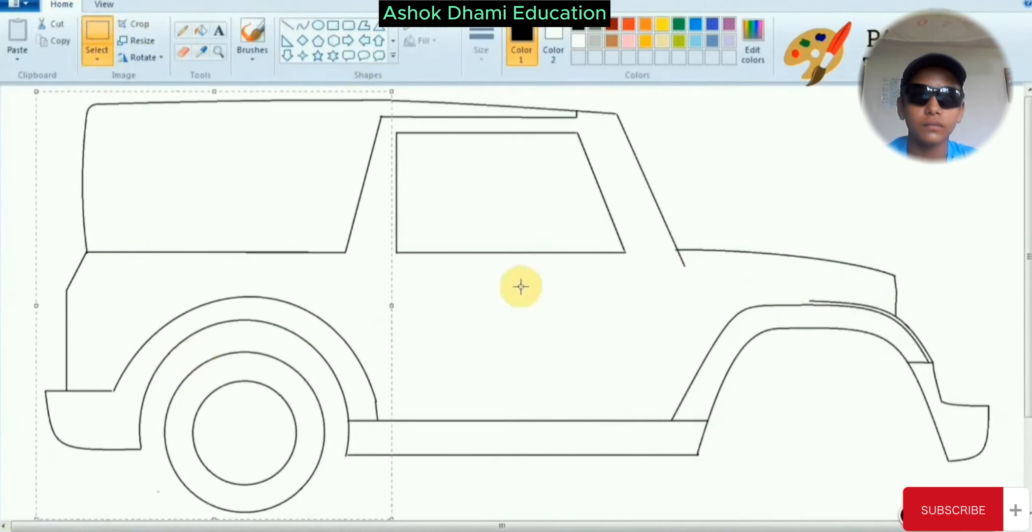
Select the door window with a free-form selection and move it forward, closer to the windshield
{"action": "left_click", "coordinate": [219, 53]}
{"action": "left_click", "coordinate": [492, 161]}
{"action": "right_click", "coordinate": [493, 161]}
{"action": "left_click", "coordinate": [98, 58]}
{"action": "left_click", "coordinate": [123, 104]}
{"action": "mouse_move", "coordinate": [375, 123]}
{"action": "left_mouse_down"}
{"action": "mouse_move", "coordinate": [606, 274]}
{"action": "mouse_move", "coordinate": [433, 122]}
{"action": "mouse_move", "coordinate": [374, 123]}
{"action": "left_mouse_up"}
{"action": "left_click_drag", "start_coordinate": [485, 178], "coordinate": [575, 187]}
{"action": "left_click", "coordinate": [97, 58]}
{"action": "left_click", "coordinate": [128, 199]}
{"action": "left_click", "coordinate": [869, 174]}
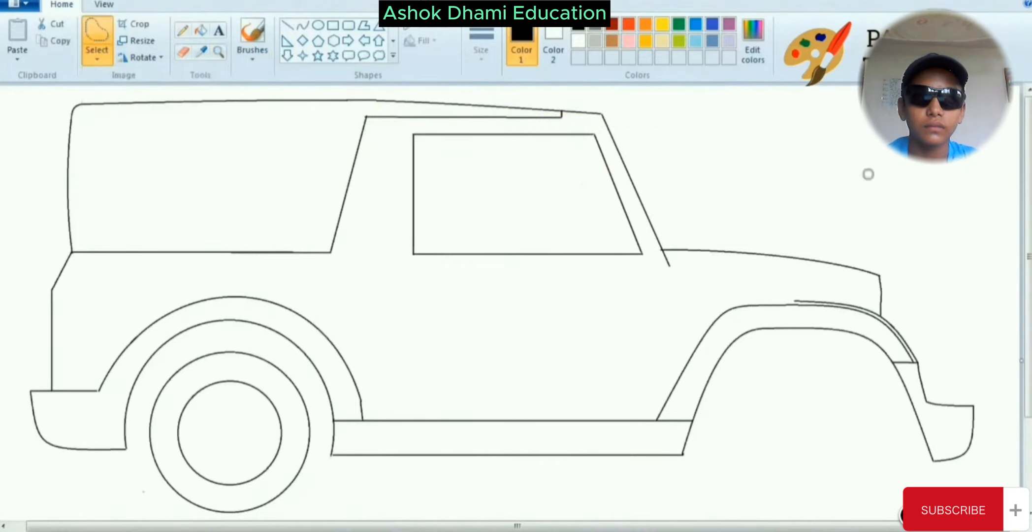
Delete the uneven part of the rear body line and redraw it as a straight line to the foot of the slanted pillar
{"action": "left_click", "coordinate": [216, 54]}
{"action": "left_click", "coordinate": [276, 249]}
{"action": "left_click", "coordinate": [101, 38]}
{"action": "mouse_move", "coordinate": [387, 277]}
{"action": "left_mouse_down"}
{"action": "mouse_move", "coordinate": [643, 306]}
{"action": "mouse_move", "coordinate": [434, 281]}
{"action": "left_mouse_up"}
{"action": "key", "text": "Delete"}
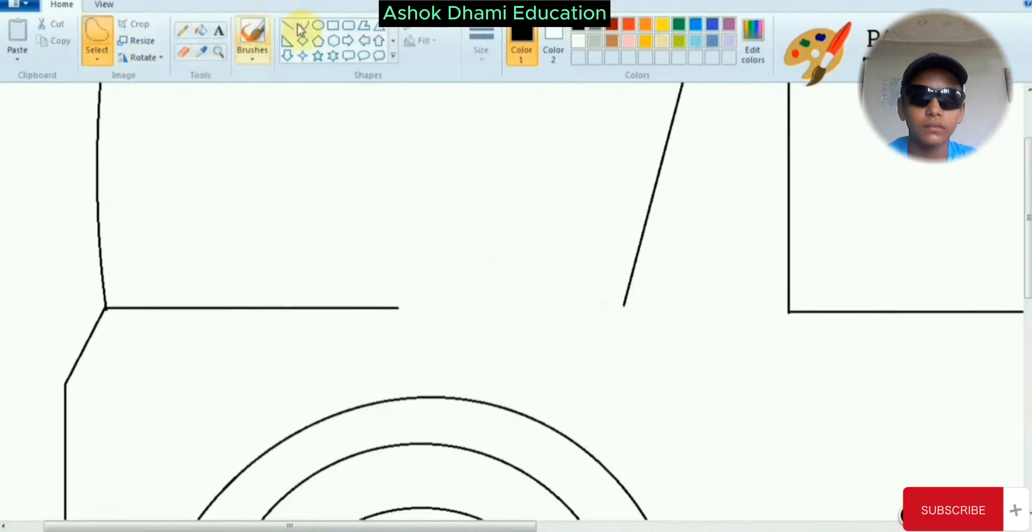
{"action": "left_click", "coordinate": [291, 27]}
{"action": "left_click_drag", "start_coordinate": [292, 308], "coordinate": [625, 309]}
{"action": "left_click", "coordinate": [572, 244]}
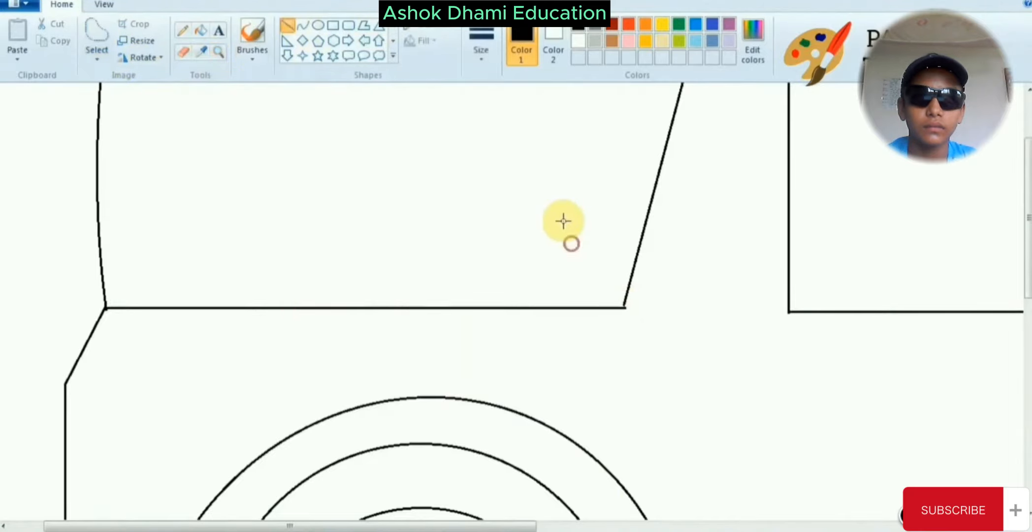
Join the rear bumper's top edge to the foot of the rear outer wheel arch with a short straight line
{"action": "left_click", "coordinate": [219, 53]}
{"action": "right_click", "coordinate": [409, 250]}
{"action": "left_click", "coordinate": [143, 404]}
{"action": "left_click", "coordinate": [207, 221]}
{"action": "left_click", "coordinate": [288, 25]}
{"action": "key", "text": "Caps_Lock"}
{"action": "mouse_move", "coordinate": [437, 367]}
{"action": "left_mouse_down"}
{"action": "mouse_move", "coordinate": [426, 367]}
{"action": "mouse_move", "coordinate": [440, 366]}
{"action": "left_mouse_up"}
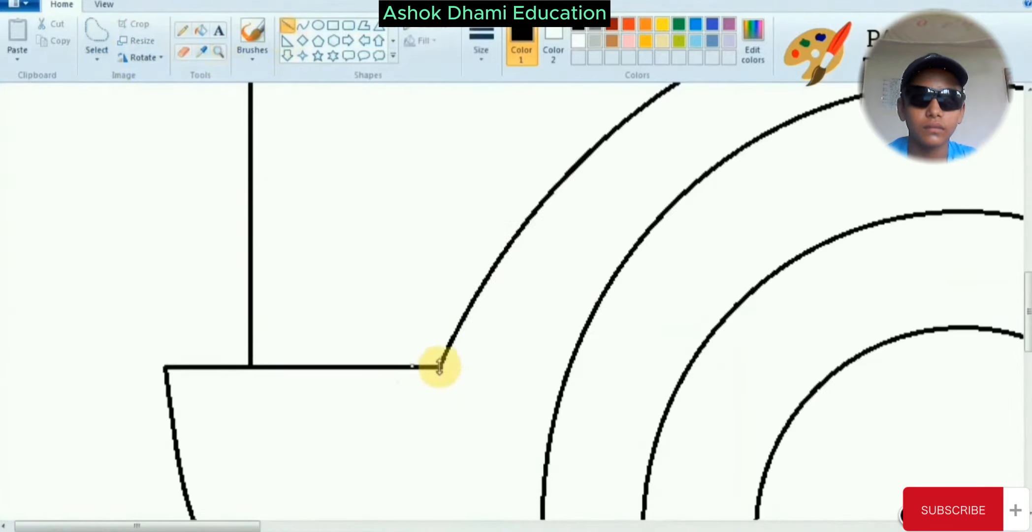
{"action": "left_click", "coordinate": [219, 52]}
{"action": "right_click", "coordinate": [334, 166]}
{"action": "right_click", "coordinate": [334, 166]}
{"action": "right_click", "coordinate": [334, 166]}
{"action": "left_click", "coordinate": [373, 177]}
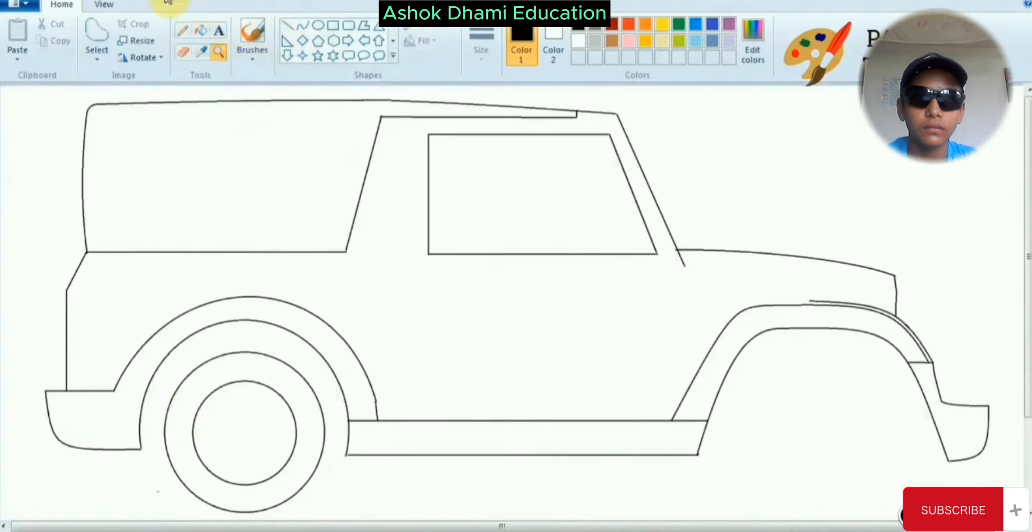
Try to narrow the door window strongly by moving its rear part far forward
{"action": "left_click", "coordinate": [101, 55]}
{"action": "left_click", "coordinate": [130, 93]}
{"action": "mouse_move", "coordinate": [1004, 106]}
{"action": "left_mouse_down"}
{"action": "mouse_move", "coordinate": [508, 444]}
{"action": "mouse_move", "coordinate": [505, 470]}
{"action": "left_mouse_up"}
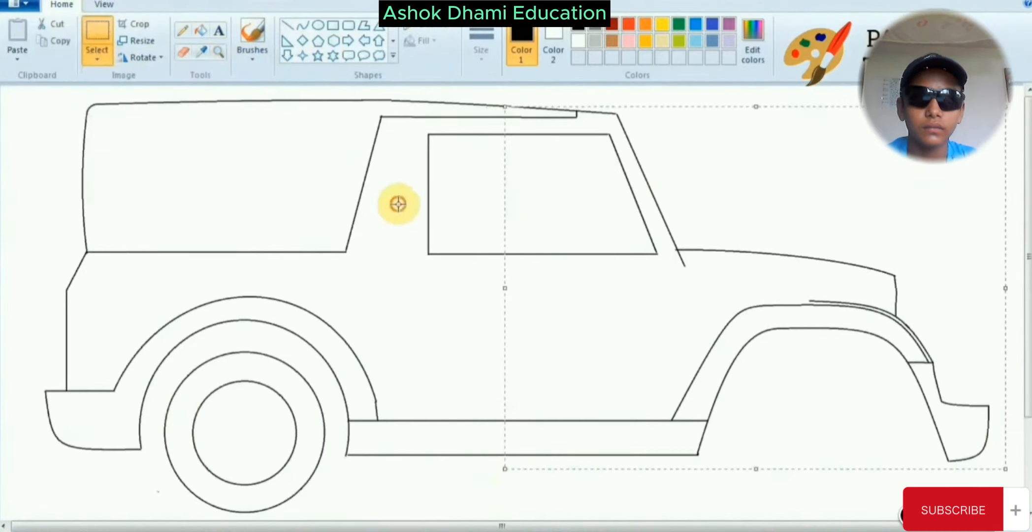
{"action": "left_click_drag", "start_coordinate": [413, 126], "coordinate": [558, 312]}
{"action": "left_click_drag", "start_coordinate": [456, 209], "coordinate": [495, 208]}
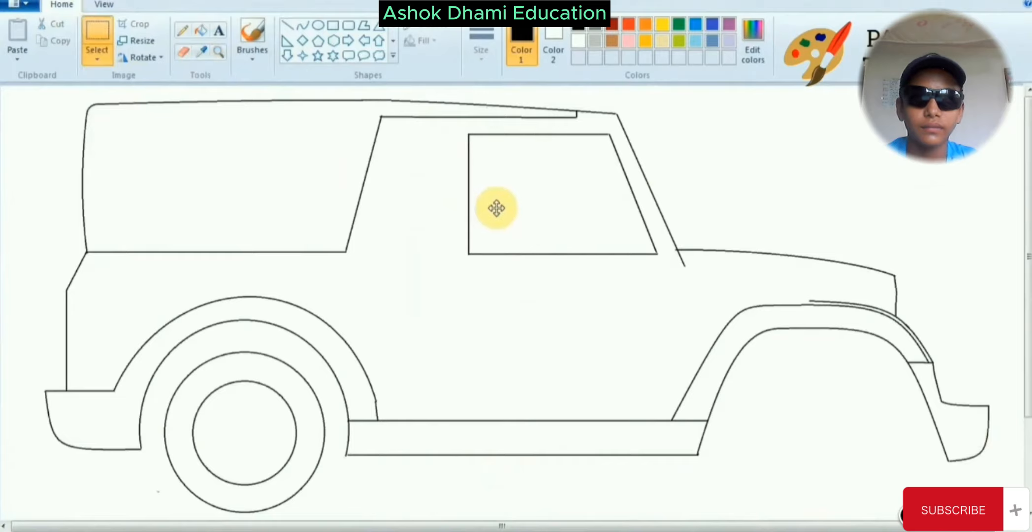
Undo the last window change and move the door window's rear part only a little forward
{"action": "left_click", "coordinate": [97, 58]}
{"action": "left_click", "coordinate": [121, 89]}
{"action": "left_click", "coordinate": [79, 1]}
{"action": "left_click_drag", "start_coordinate": [459, 226], "coordinate": [471, 226]}
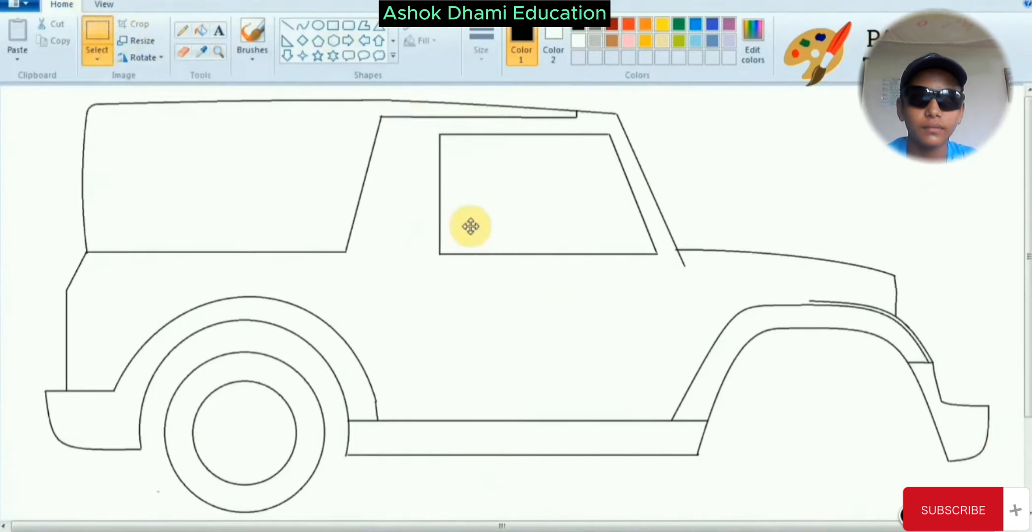
Select the whole door window with a free-form outline and shift it slightly toward the rear
{"action": "left_click", "coordinate": [97, 55]}
{"action": "left_click", "coordinate": [128, 112]}
{"action": "mouse_move", "coordinate": [614, 124]}
{"action": "left_mouse_down"}
{"action": "mouse_move", "coordinate": [556, 289]}
{"action": "mouse_move", "coordinate": [597, 122]}
{"action": "left_mouse_up"}
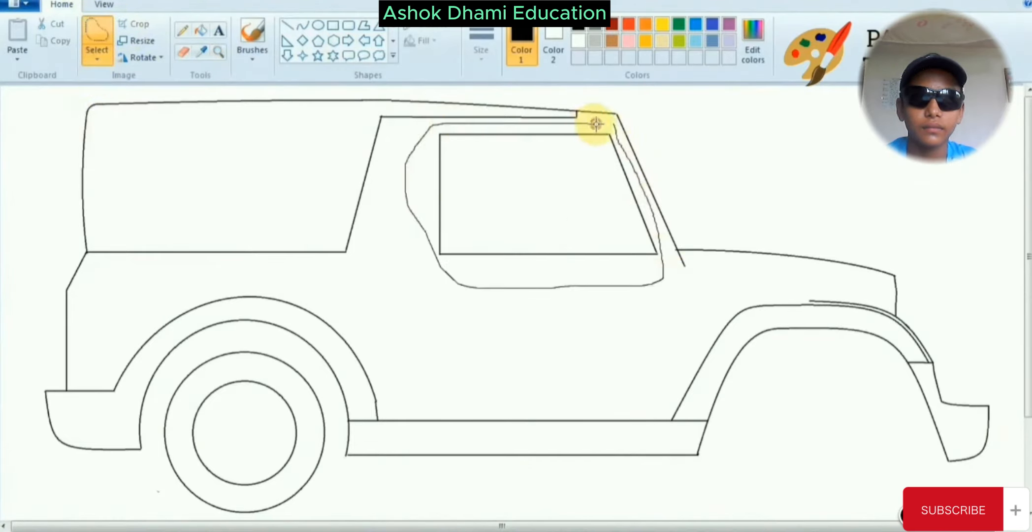
{"action": "left_click_drag", "start_coordinate": [554, 187], "coordinate": [549, 187]}
{"action": "left_click", "coordinate": [784, 156]}
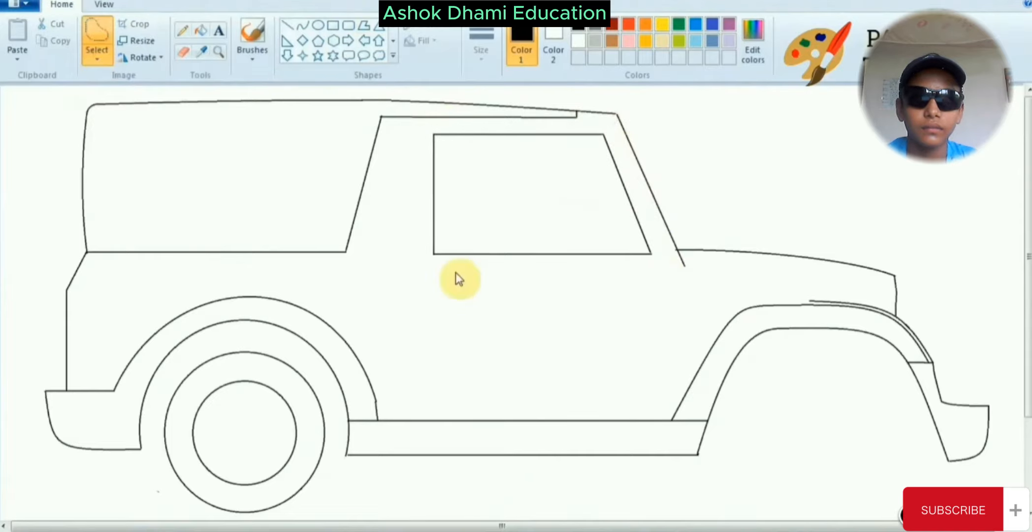
{"action": "right_click", "coordinate": [919, 426]}
{"action": "left_click", "coordinate": [917, 279]}
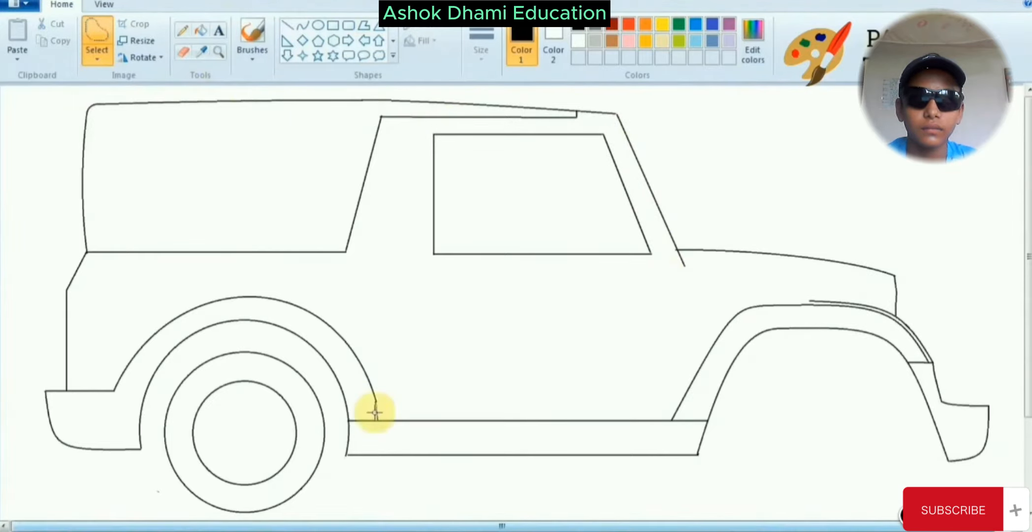
Draw a narrow upright rounded rectangle as the tail light on the rear body line, with a vertical line inside its rear edge
{"action": "left_click", "coordinate": [85, 314]}
{"action": "left_click", "coordinate": [348, 25]}
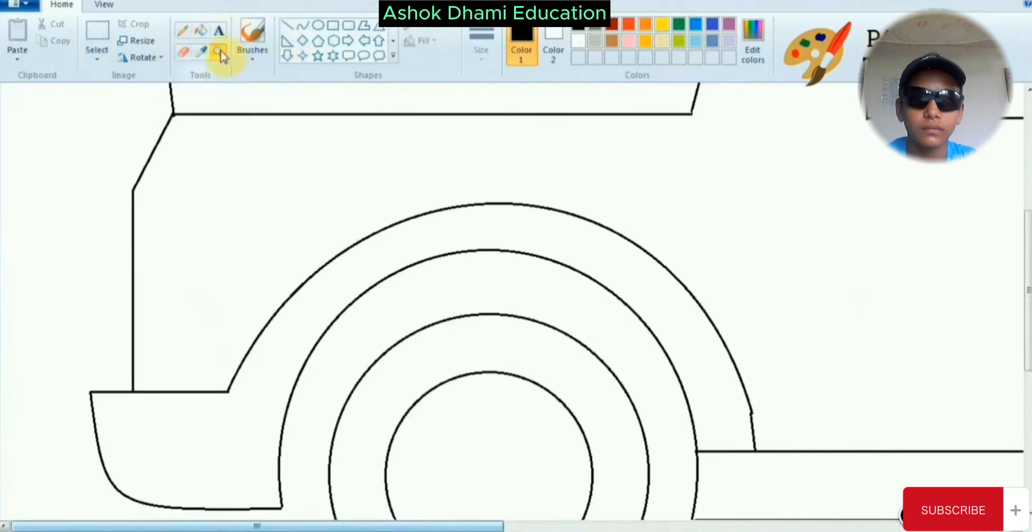
{"action": "mouse_move", "coordinate": [112, 235]}
{"action": "left_mouse_down"}
{"action": "mouse_move", "coordinate": [161, 323]}
{"action": "mouse_move", "coordinate": [149, 339]}
{"action": "left_mouse_up"}
{"action": "left_click_drag", "start_coordinate": [148, 287], "coordinate": [120, 286]}
{"action": "left_click_drag", "start_coordinate": [151, 287], "coordinate": [158, 281]}
{"action": "left_click", "coordinate": [288, 25]}
{"action": "left_click_drag", "start_coordinate": [127, 235], "coordinate": [126, 337]}
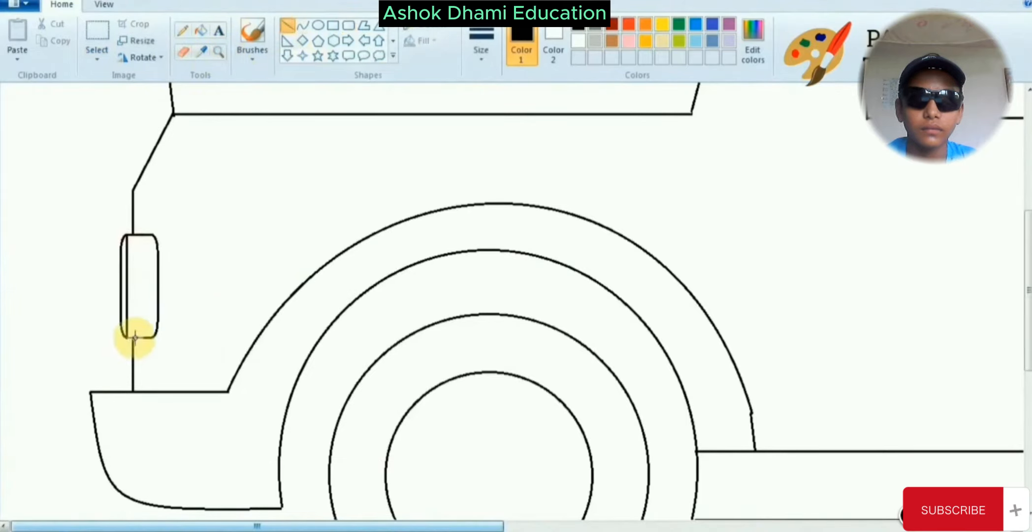
Draw a curved border around the front side of the tail light, starting and ending on the rear body line
{"action": "left_click", "coordinate": [303, 25]}
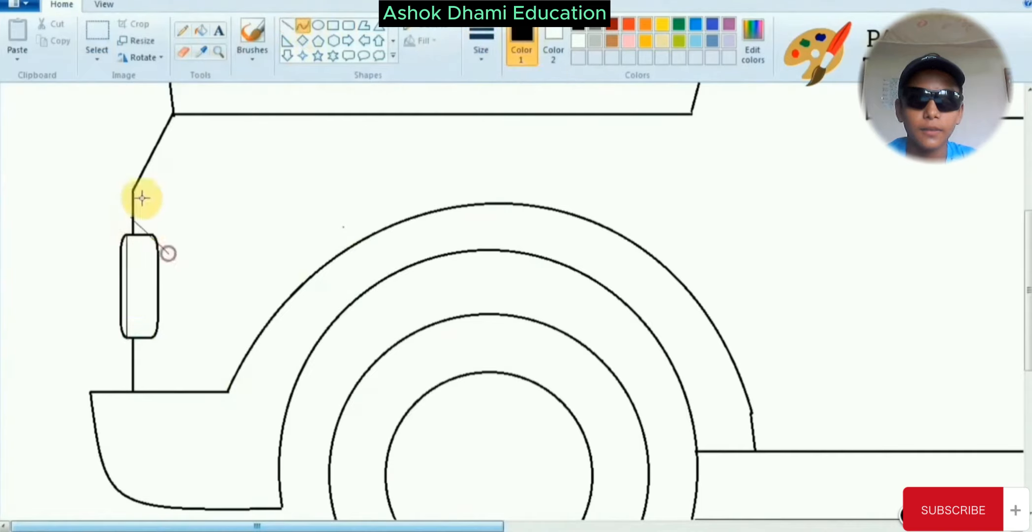
{"action": "left_click", "coordinate": [171, 219]}
{"action": "left_click_drag", "start_coordinate": [169, 253], "coordinate": [178, 250]}
{"action": "left_click_drag", "start_coordinate": [131, 217], "coordinate": [134, 221]}
{"action": "left_click_drag", "start_coordinate": [178, 237], "coordinate": [133, 350]}
{"action": "left_click_drag", "start_coordinate": [168, 279], "coordinate": [172, 351]}
{"action": "left_click", "coordinate": [173, 350]}
{"action": "left_click", "coordinate": [212, 293]}
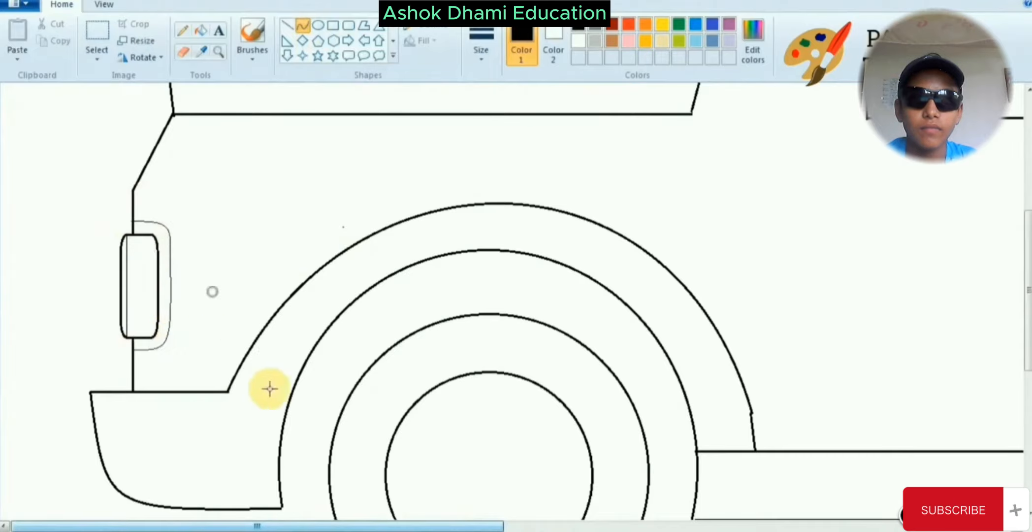
Draw a thin horizontal line from the hood's front edge back to below the windshield as the hood's lower edge
{"action": "left_click", "coordinate": [218, 52]}
{"action": "right_click", "coordinate": [240, 199]}
{"action": "left_click", "coordinate": [287, 25]}
{"action": "left_click", "coordinate": [482, 47]}
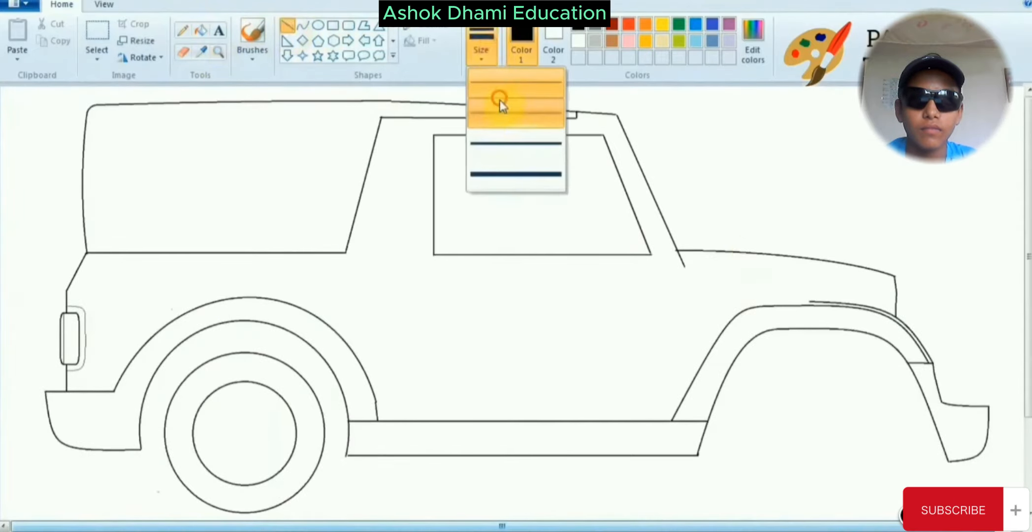
{"action": "left_click", "coordinate": [500, 100]}
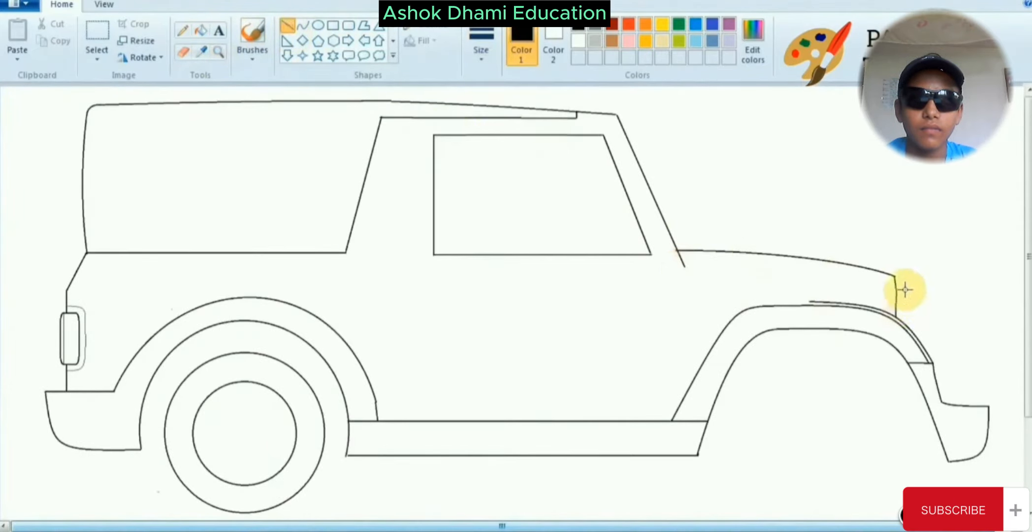
{"action": "left_click_drag", "start_coordinate": [895, 296], "coordinate": [696, 298]}
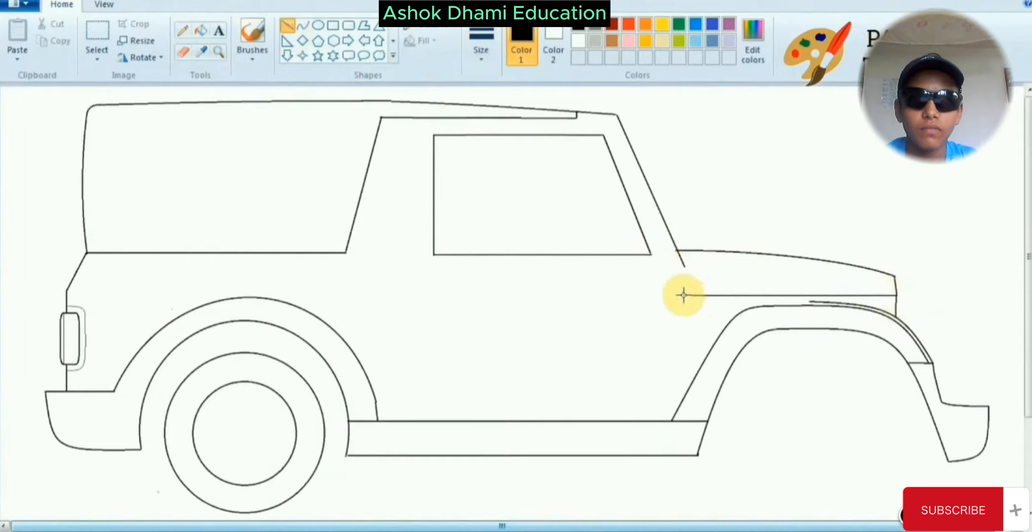
Extend the windshield line down to the rear end of the hood's lower edge, redoing the misaligned attempt and erasing the overshoot
{"action": "left_click_drag", "start_coordinate": [684, 266], "coordinate": [696, 298]}
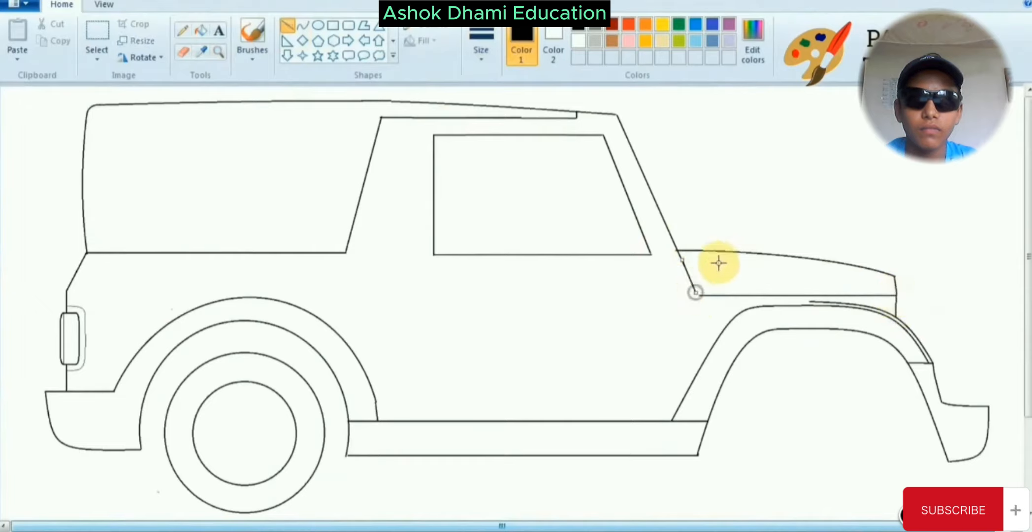
{"action": "left_click", "coordinate": [734, 247]}
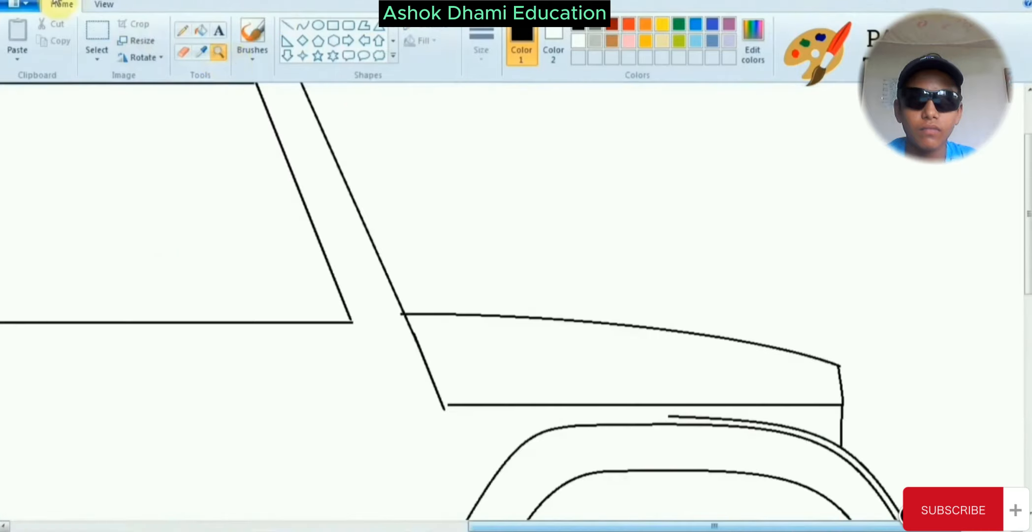
{"action": "key", "text": "ctrl+z"}
{"action": "left_click_drag", "start_coordinate": [419, 348], "coordinate": [447, 412]}
{"action": "left_click", "coordinate": [183, 52]}
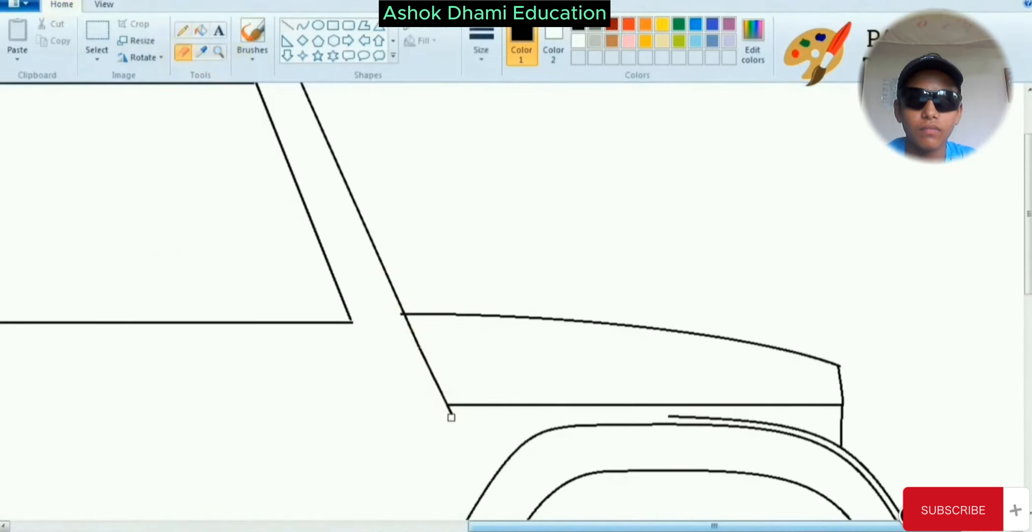
{"action": "left_click", "coordinate": [219, 51]}
{"action": "right_click", "coordinate": [614, 352]}
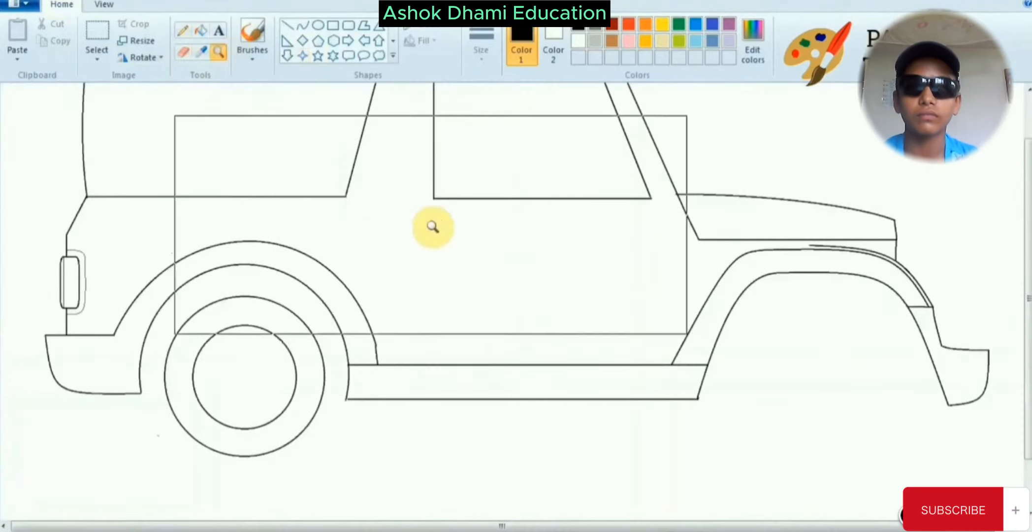
Select the door frame, door window, front roof and windshield with a free-form outline and shift them toward the rear
{"action": "scroll", "coordinate": [432, 226], "scroll_direction": "up", "scroll_amount": 2}
{"action": "left_click", "coordinate": [96, 60]}
{"action": "left_click", "coordinate": [118, 107]}
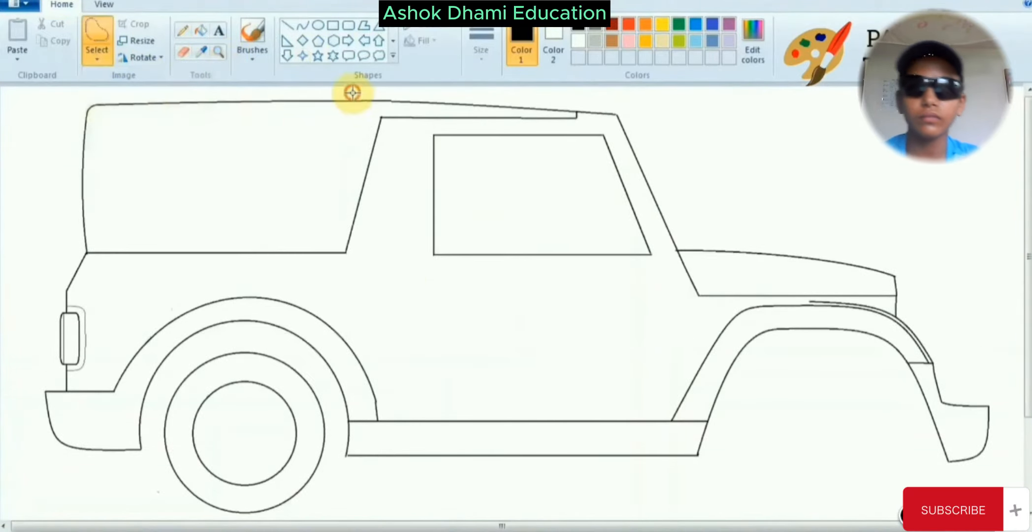
{"action": "mouse_move", "coordinate": [352, 93]}
{"action": "left_mouse_down"}
{"action": "mouse_move", "coordinate": [429, 259]}
{"action": "mouse_move", "coordinate": [645, 115]}
{"action": "mouse_move", "coordinate": [399, 95]}
{"action": "left_mouse_up"}
{"action": "left_click_drag", "start_coordinate": [499, 166], "coordinate": [491, 164]}
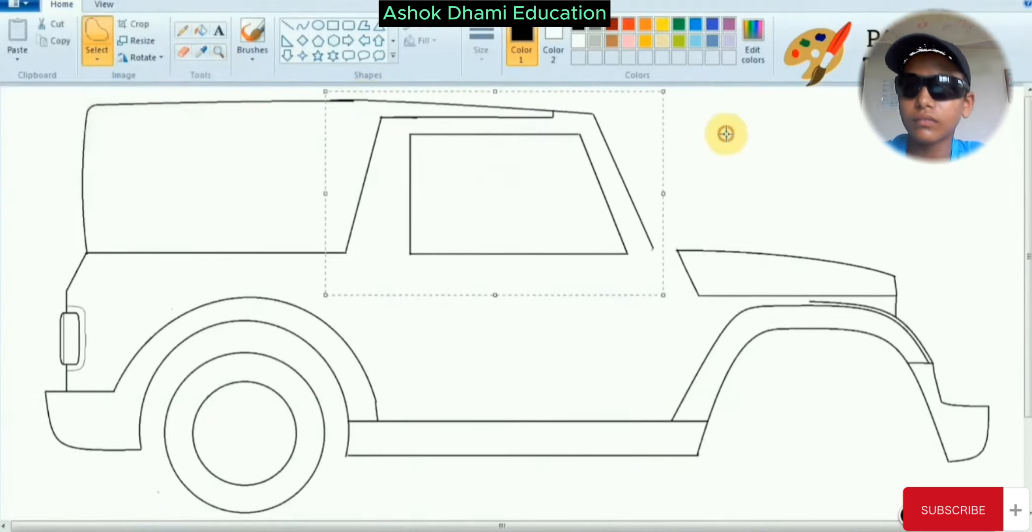
Delete the overlapping piece of the roof line above the slanted pillar and bridge the gap with a straight line
{"action": "left_click", "coordinate": [219, 51]}
{"action": "left_click", "coordinate": [391, 125]}
{"action": "left_click", "coordinate": [478, 141]}
{"action": "left_click", "coordinate": [97, 36]}
{"action": "mouse_move", "coordinate": [330, 124]}
{"action": "left_mouse_down"}
{"action": "mouse_move", "coordinate": [470, 170]}
{"action": "mouse_move", "coordinate": [485, 124]}
{"action": "left_mouse_up"}
{"action": "key", "text": "Delete"}
{"action": "left_click", "coordinate": [291, 31]}
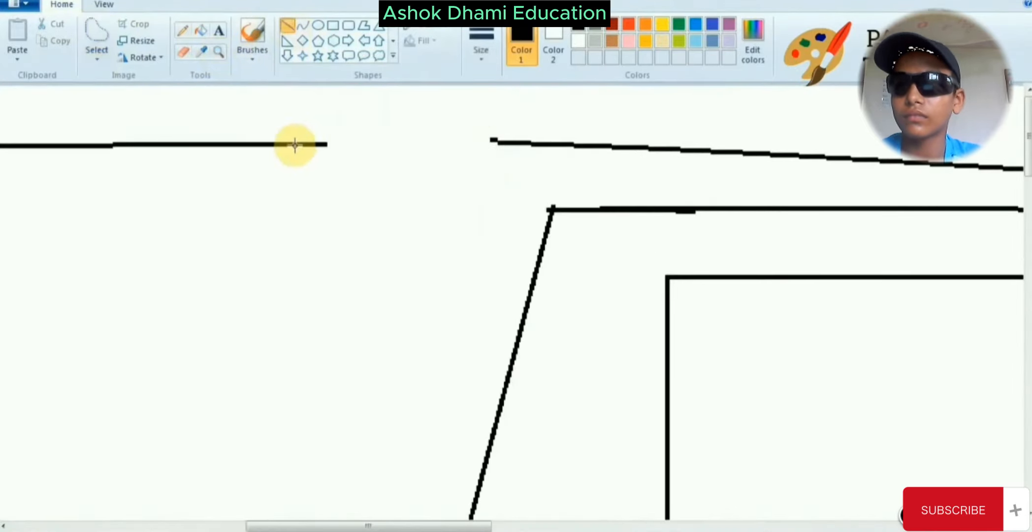
{"action": "left_click_drag", "start_coordinate": [326, 144], "coordinate": [601, 146]}
Delete the uneven piece of the door frame's top line near the slanted pillar and redraw it straight
{"action": "left_click", "coordinate": [219, 52]}
{"action": "right_click", "coordinate": [376, 118]}
{"action": "left_click", "coordinate": [387, 120]}
{"action": "left_click", "coordinate": [492, 153]}
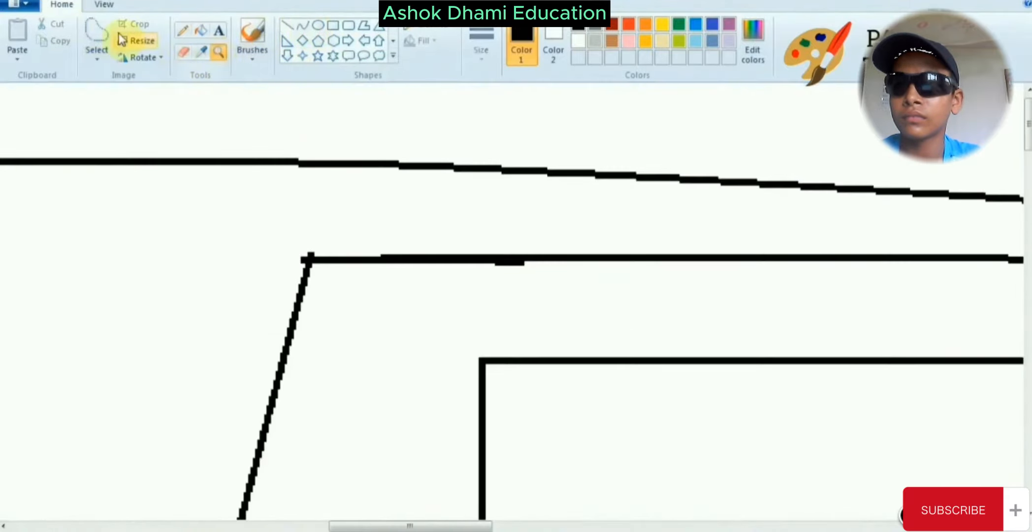
{"action": "left_click", "coordinate": [97, 35]}
{"action": "left_click_drag", "start_coordinate": [366, 244], "coordinate": [546, 243]}
{"action": "key", "text": "Delete"}
{"action": "left_click", "coordinate": [287, 25]}
{"action": "left_click_drag", "start_coordinate": [324, 258], "coordinate": [569, 257]}
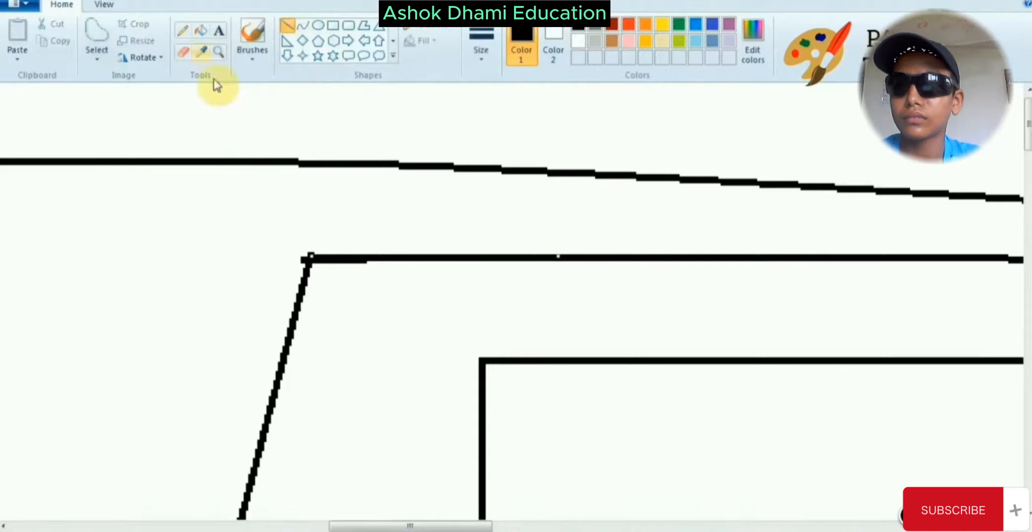
Delete the hood's curved top line, its slanted rear edge and the rear end of its lower line
{"action": "left_click", "coordinate": [219, 52]}
{"action": "right_click", "coordinate": [698, 260]}
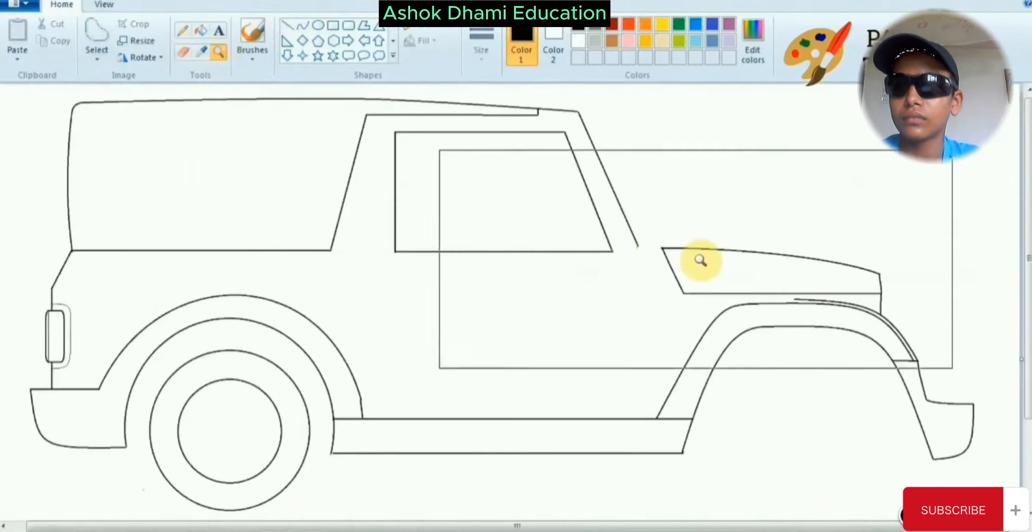
{"action": "left_click", "coordinate": [788, 279]}
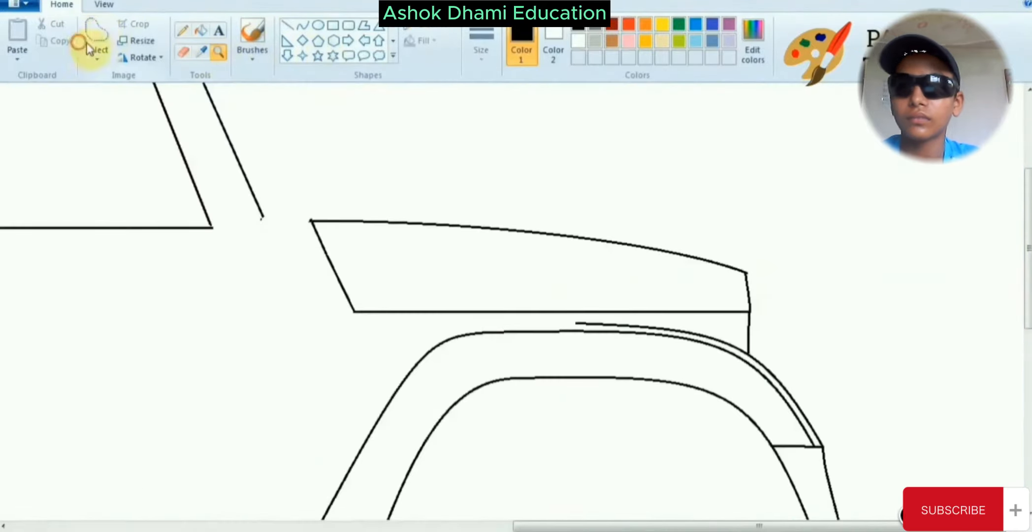
{"action": "left_click", "coordinate": [96, 39]}
{"action": "mouse_move", "coordinate": [734, 270]}
{"action": "left_mouse_down"}
{"action": "mouse_move", "coordinate": [392, 306]}
{"action": "mouse_move", "coordinate": [730, 263]}
{"action": "left_mouse_up"}
{"action": "key", "text": "Delete"}
{"action": "mouse_move", "coordinate": [452, 169]}
{"action": "left_mouse_down"}
{"action": "mouse_move", "coordinate": [735, 238]}
{"action": "mouse_move", "coordinate": [552, 247]}
{"action": "left_mouse_up"}
{"action": "key", "text": "Delete"}
{"action": "left_click_drag", "start_coordinate": [527, 209], "coordinate": [727, 282]}
{"action": "key", "text": "Delete"}
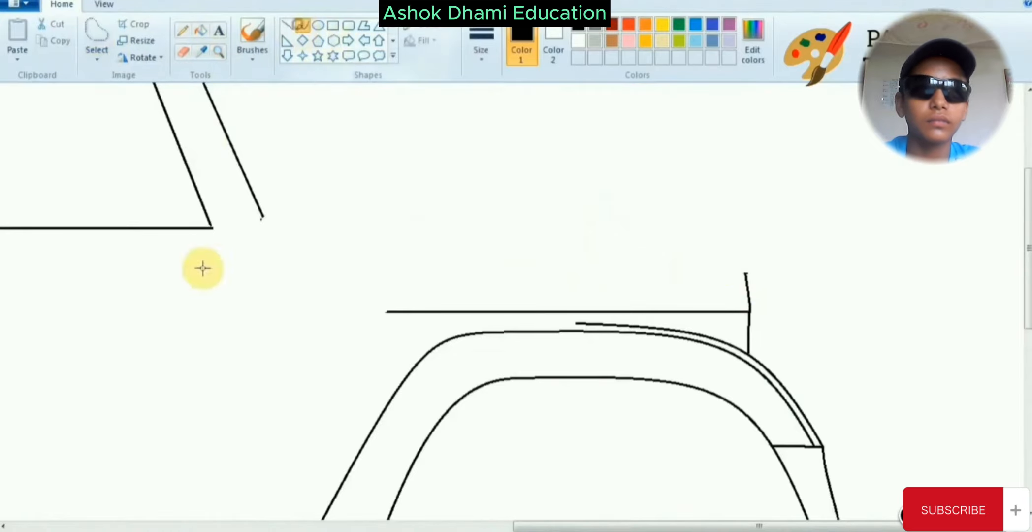
Extend the windshield and hood's lower line to meet, and redraw the hood's top as a curve from front edge to windshield
{"action": "left_click", "coordinate": [288, 25]}
{"action": "left_click_drag", "start_coordinate": [261, 217], "coordinate": [308, 312]}
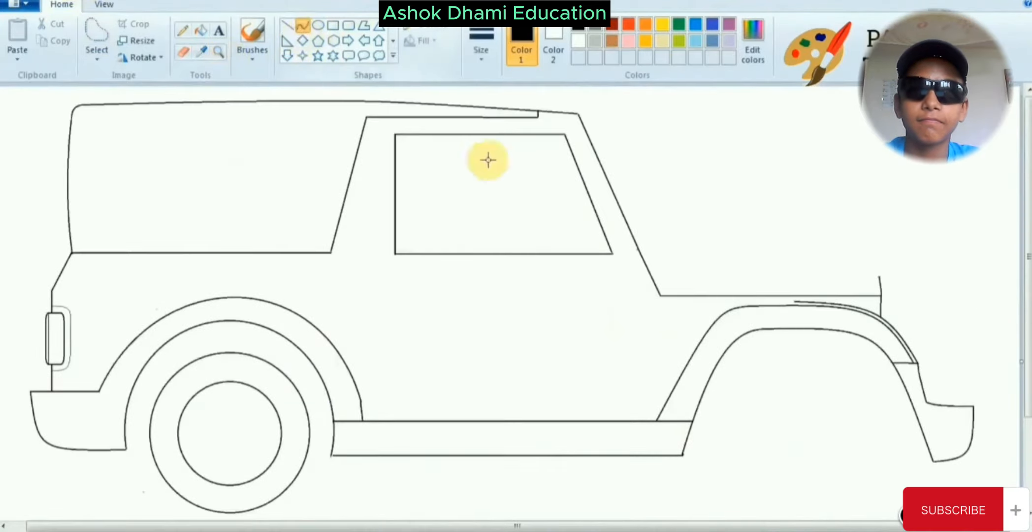
{"action": "left_click_drag", "start_coordinate": [879, 276], "coordinate": [638, 246]}
{"action": "left_click_drag", "start_coordinate": [712, 258], "coordinate": [800, 255]}
{"action": "left_click_drag", "start_coordinate": [867, 249], "coordinate": [760, 251]}
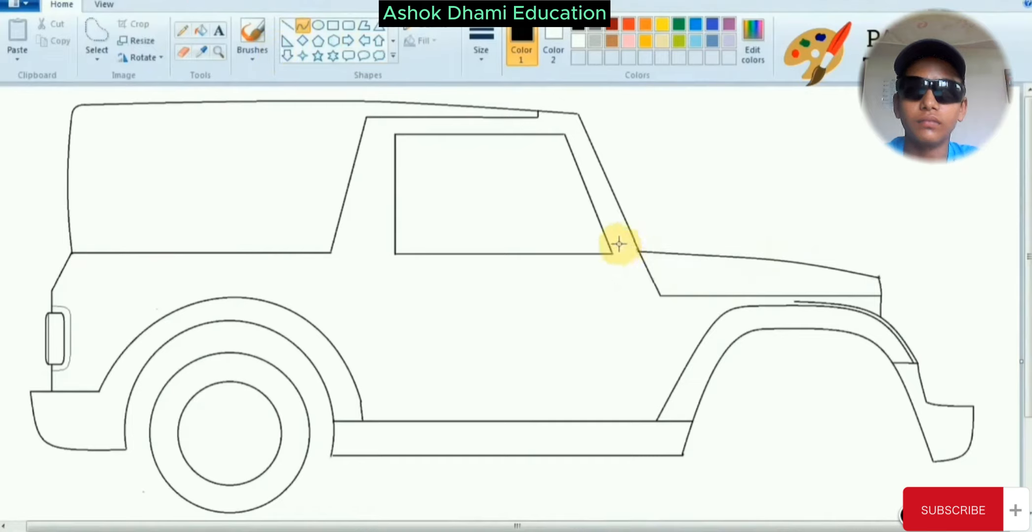
Draw a large rounded rectangle in the rear upper body panel as the rear side window
{"action": "left_click", "coordinate": [349, 24]}
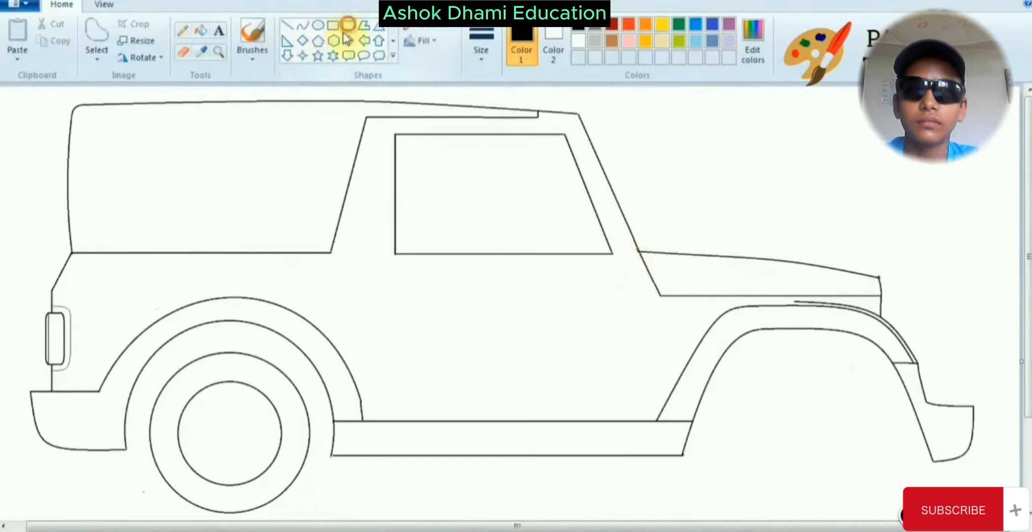
{"action": "left_click_drag", "start_coordinate": [111, 124], "coordinate": [325, 238]}
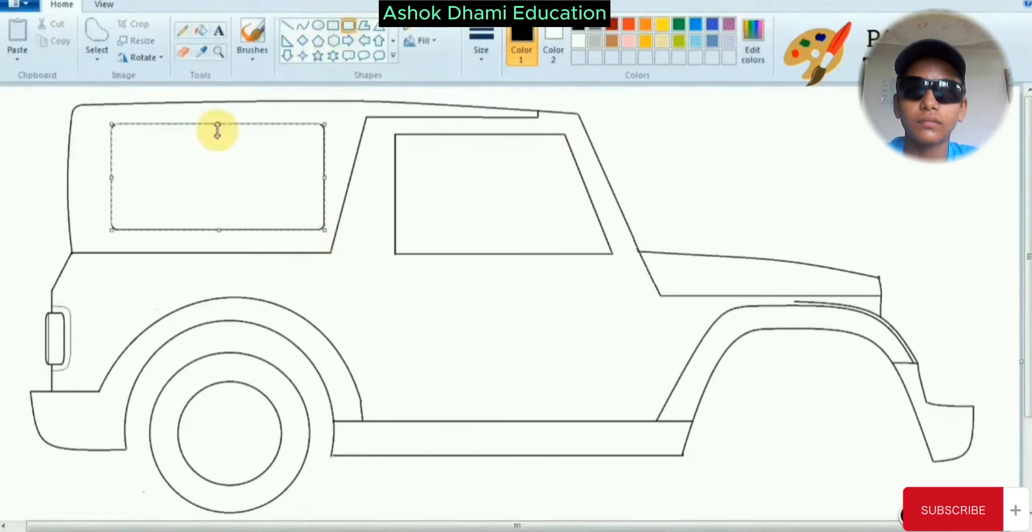
{"action": "scroll", "coordinate": [341, 212], "scroll_direction": "up", "scroll_amount": 1, "text": "ctrl"}
Delete the front end of the rear side window with free-form selections, leaving its top and bottom lines open
{"action": "left_click", "coordinate": [97, 59]}
{"action": "left_click", "coordinate": [126, 109]}
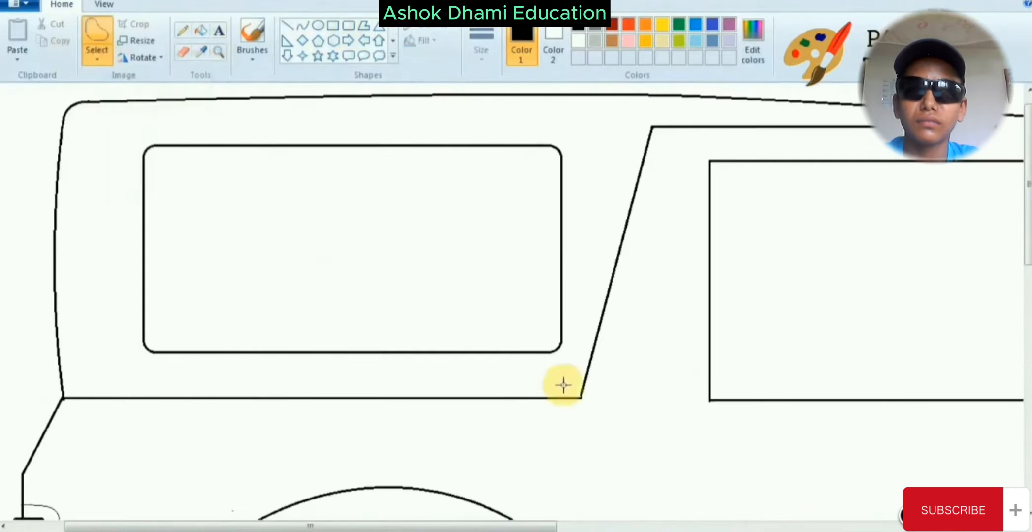
{"action": "mouse_move", "coordinate": [542, 375]}
{"action": "left_mouse_down"}
{"action": "mouse_move", "coordinate": [477, 290]}
{"action": "mouse_move", "coordinate": [532, 369]}
{"action": "left_mouse_up"}
{"action": "key", "text": "Delete"}
{"action": "left_click_drag", "start_coordinate": [532, 315], "coordinate": [514, 344]}
{"action": "right_click", "coordinate": [515, 344]}
{"action": "left_click", "coordinate": [544, 456]}
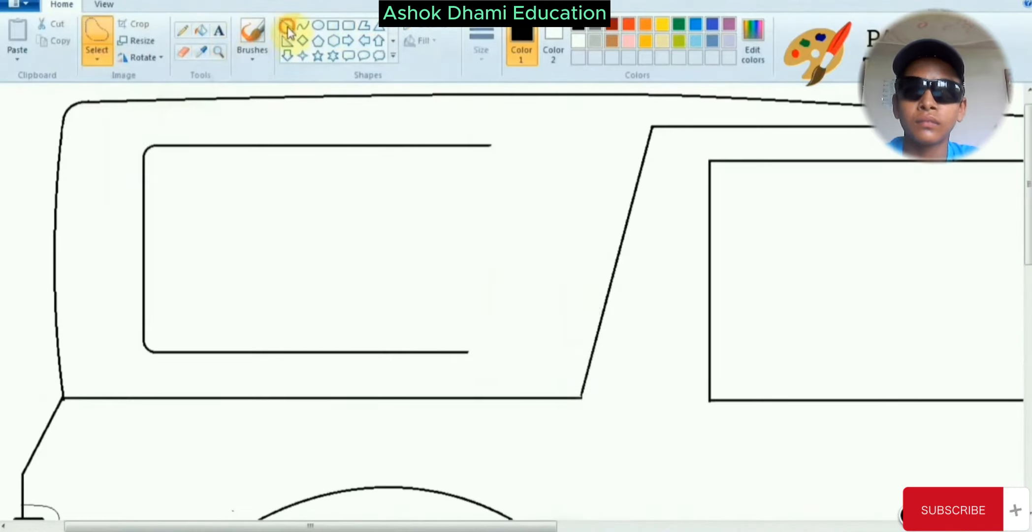
Close the rear side window with a slanted front line parallel to the pillar and erase the overshooting line ends
{"action": "left_click", "coordinate": [287, 25]}
{"action": "mouse_move", "coordinate": [491, 146]}
{"action": "left_mouse_down"}
{"action": "mouse_move", "coordinate": [514, 262]}
{"action": "mouse_move", "coordinate": [429, 346]}
{"action": "left_mouse_up"}
{"action": "mouse_move", "coordinate": [466, 223]}
{"action": "left_mouse_down"}
{"action": "mouse_move", "coordinate": [681, 184]}
{"action": "mouse_move", "coordinate": [594, 325]}
{"action": "mouse_move", "coordinate": [456, 246]}
{"action": "mouse_move", "coordinate": [565, 247]}
{"action": "mouse_move", "coordinate": [619, 223]}
{"action": "left_mouse_up"}
{"action": "mouse_move", "coordinate": [582, 373]}
{"action": "left_mouse_down"}
{"action": "mouse_move", "coordinate": [590, 401]}
{"action": "mouse_move", "coordinate": [424, 269]}
{"action": "mouse_move", "coordinate": [414, 283]}
{"action": "left_mouse_up"}
{"action": "left_click", "coordinate": [182, 51]}
{"action": "left_click", "coordinate": [481, 52]}
{"action": "left_click", "coordinate": [506, 175]}
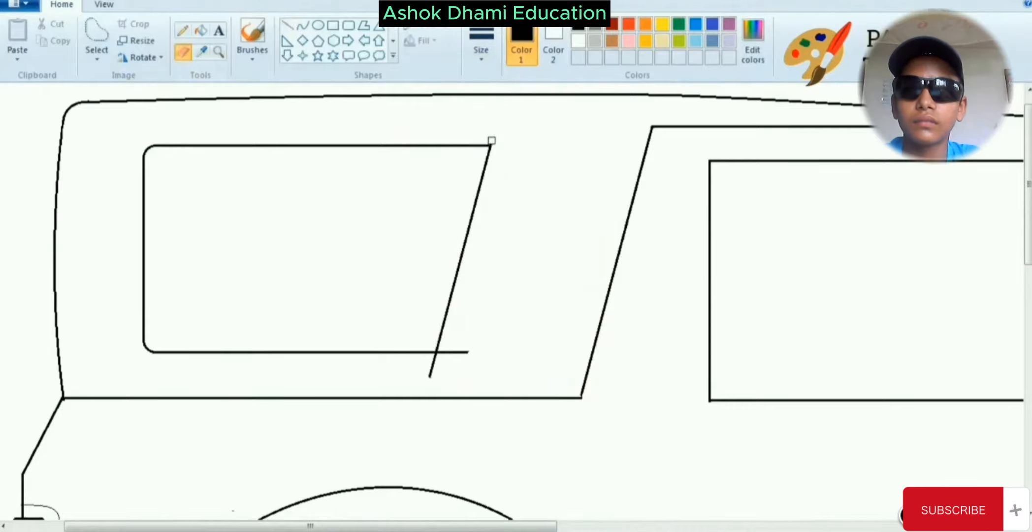
Try to round the rear side window's upper front corner with a flipped copy of its rounded upper rear corner
{"action": "left_click", "coordinate": [96, 56]}
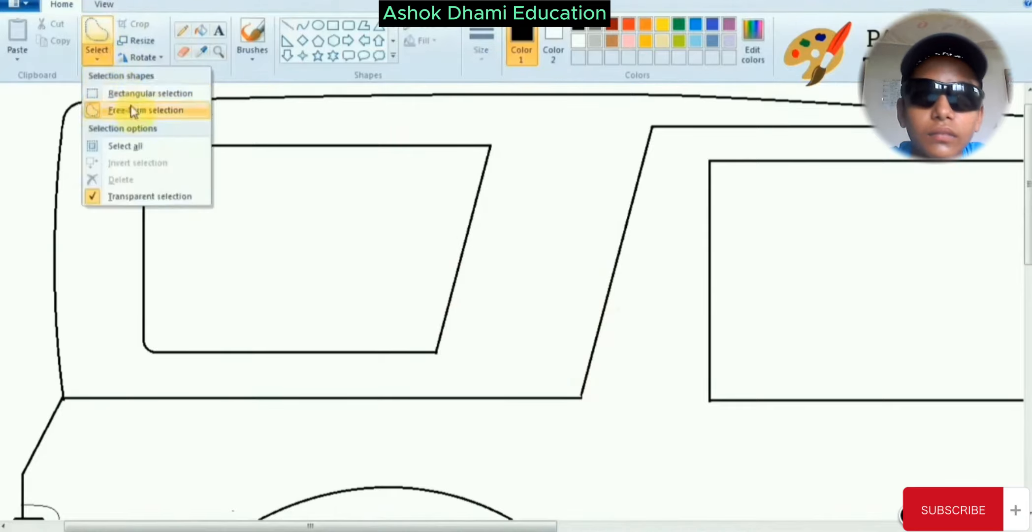
{"action": "left_click", "coordinate": [131, 109]}
{"action": "left_click_drag", "start_coordinate": [161, 133], "coordinate": [131, 168]}
{"action": "right_click", "coordinate": [143, 152]}
{"action": "left_click", "coordinate": [183, 197]}
{"action": "right_click", "coordinate": [424, 178]}
{"action": "left_click_drag", "start_coordinate": [20, 105], "coordinate": [477, 158]}
{"action": "left_click", "coordinate": [566, 375]}
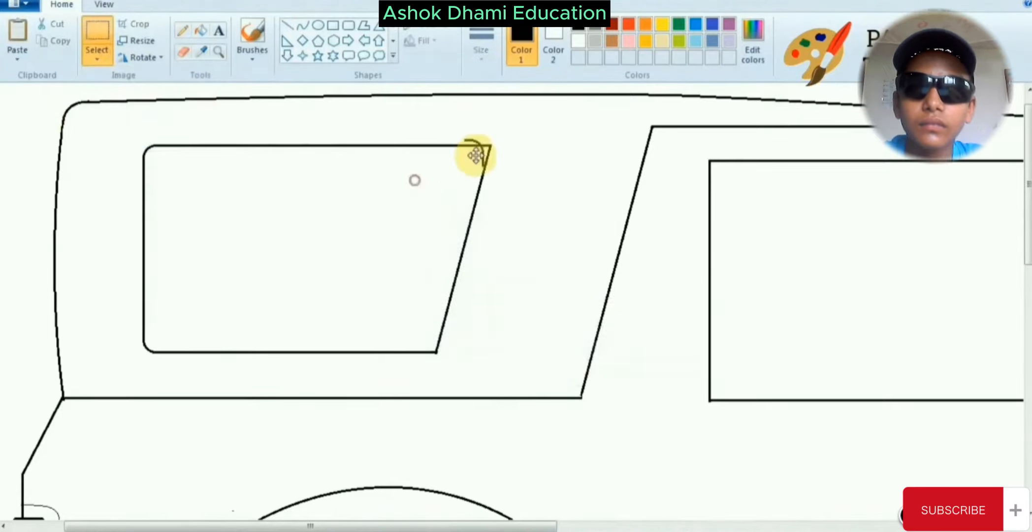
Erase the sharp upper front corner of the rear side window and replace it with a smooth curve
{"action": "left_click", "coordinate": [218, 53]}
{"action": "left_click", "coordinate": [617, 209]}
{"action": "left_click", "coordinate": [334, 241]}
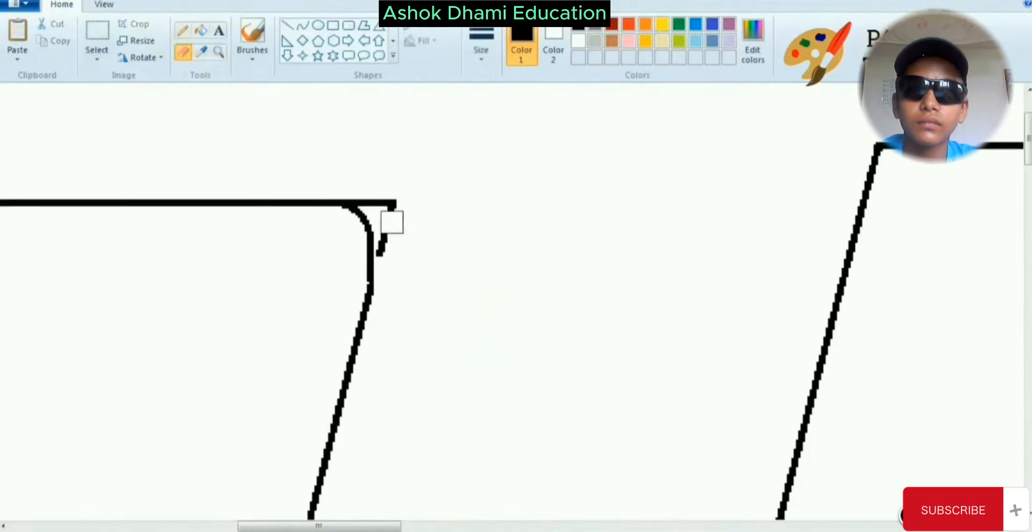
{"action": "left_click", "coordinate": [302, 26]}
{"action": "left_click_drag", "start_coordinate": [326, 203], "coordinate": [367, 290]}
{"action": "left_click", "coordinate": [367, 203]}
{"action": "left_click", "coordinate": [387, 237]}
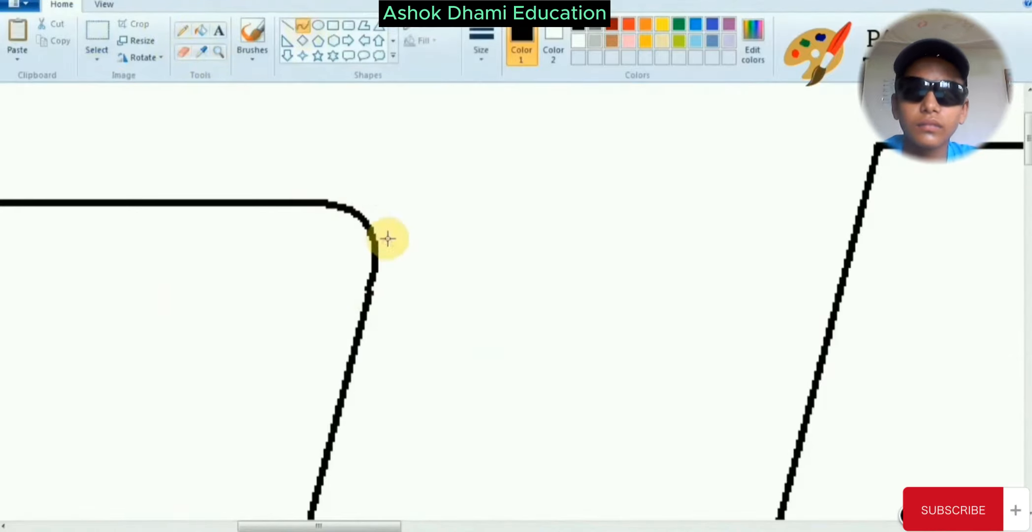
{"action": "left_click_drag", "start_coordinate": [344, 224], "coordinate": [346, 223]}
{"action": "left_click", "coordinate": [483, 205]}
Erase the sharp lower front corner of the rear side window and bridge the gap with a rounded curve
{"action": "left_click", "coordinate": [219, 52]}
{"action": "right_click", "coordinate": [243, 187]}
{"action": "left_click", "coordinate": [505, 349]}
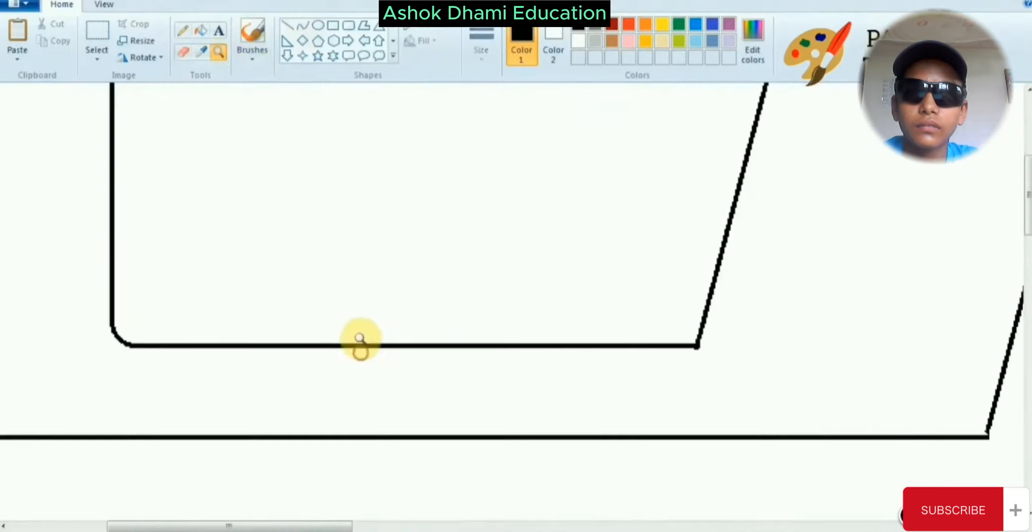
{"action": "left_click", "coordinate": [303, 26]}
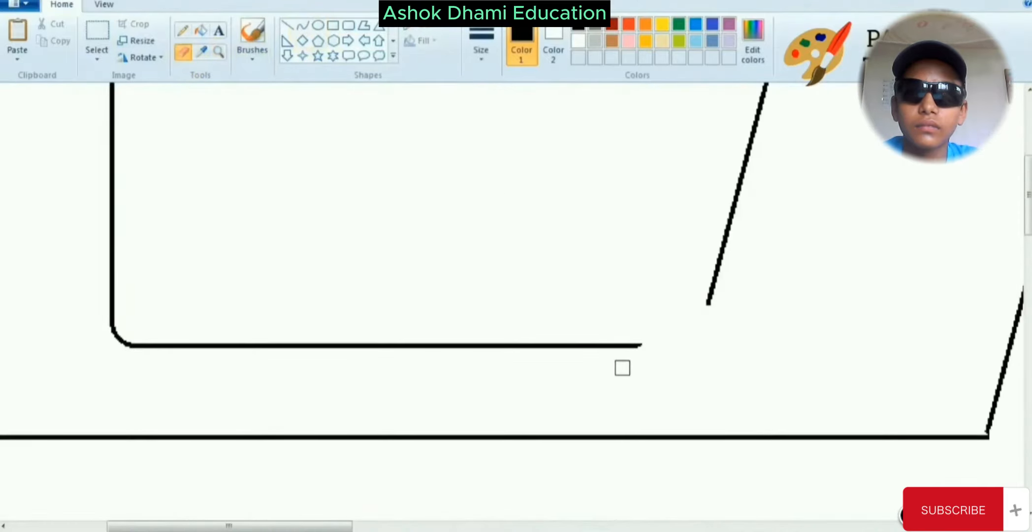
{"action": "left_click", "coordinate": [303, 25]}
{"action": "left_click_drag", "start_coordinate": [708, 305], "coordinate": [643, 344]}
{"action": "mouse_move", "coordinate": [677, 325]}
{"action": "left_mouse_down"}
{"action": "mouse_move", "coordinate": [709, 332]}
{"action": "mouse_move", "coordinate": [695, 349]}
{"action": "left_mouse_up"}
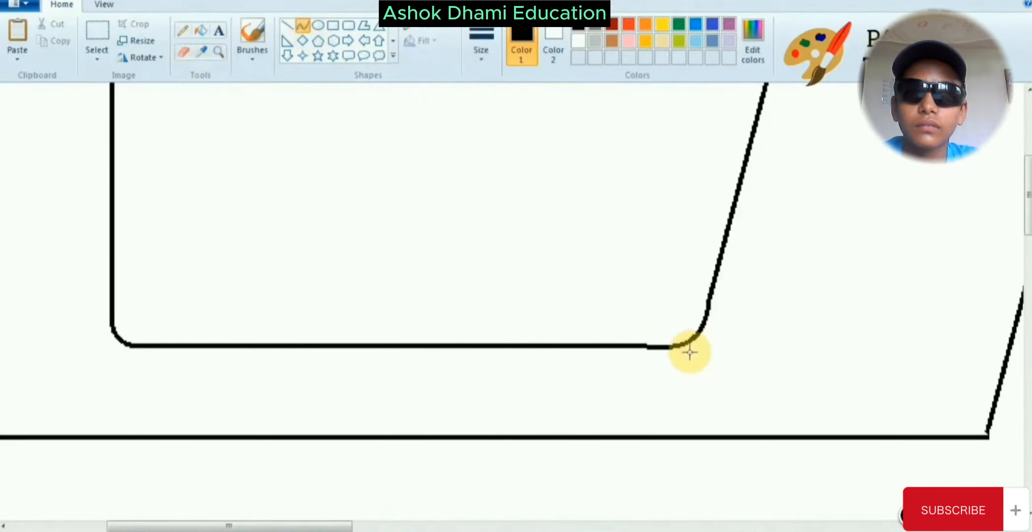
{"action": "left_click_drag", "start_coordinate": [636, 335], "coordinate": [674, 347]}
{"action": "left_click", "coordinate": [419, 213]}
Delete the uneven stretch of the rear side window's bottom line beside the new corner and redraw it straight
{"action": "left_click", "coordinate": [98, 31]}
{"action": "left_click_drag", "start_coordinate": [548, 304], "coordinate": [677, 366]}
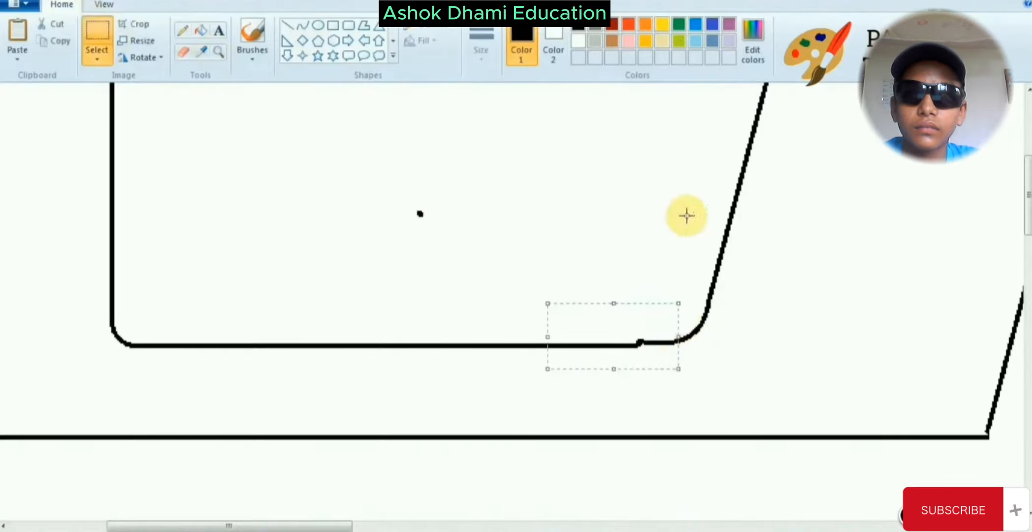
{"action": "left_click", "coordinate": [687, 216]}
{"action": "left_click_drag", "start_coordinate": [598, 318], "coordinate": [674, 364]}
{"action": "key", "text": "Delete"}
{"action": "left_click", "coordinate": [288, 26]}
{"action": "left_click_drag", "start_coordinate": [524, 346], "coordinate": [668, 349]}
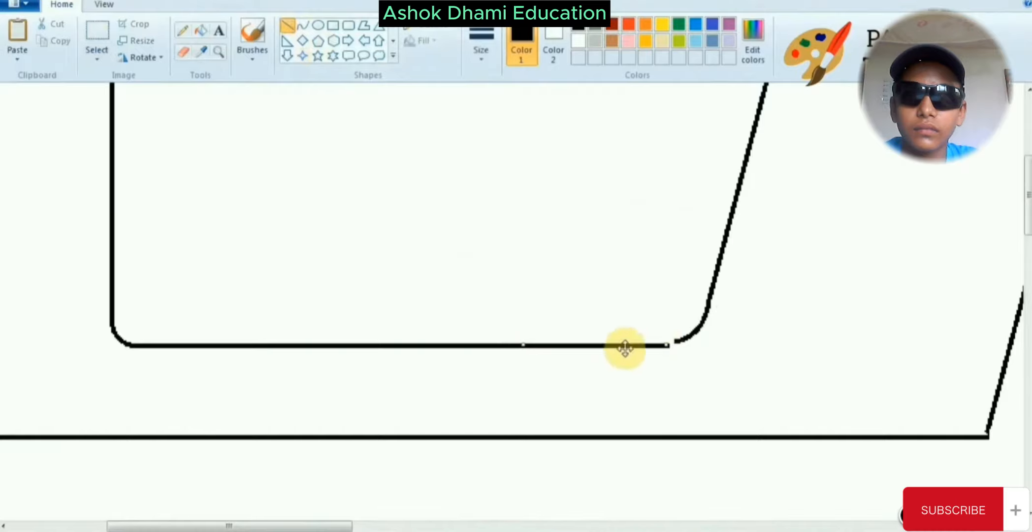
Detach the rear side window's lower front corner arc, wipe it out with a white fill and redraw it as a smoother curve
{"action": "left_click", "coordinate": [98, 32]}
{"action": "mouse_move", "coordinate": [787, 288]}
{"action": "left_mouse_down"}
{"action": "mouse_move", "coordinate": [659, 382]}
{"action": "mouse_move", "coordinate": [670, 382]}
{"action": "left_mouse_up"}
{"action": "left_click_drag", "start_coordinate": [735, 332], "coordinate": [735, 335]}
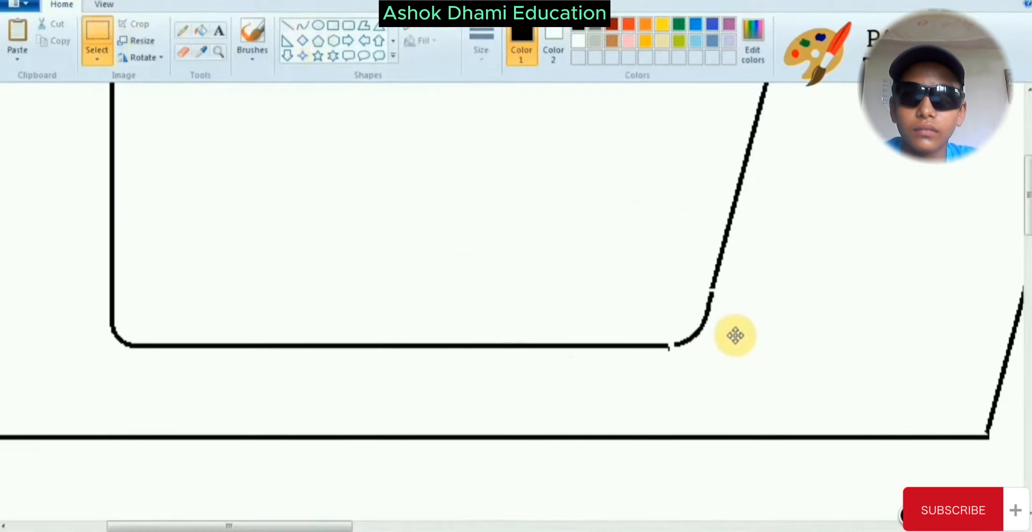
{"action": "left_click", "coordinate": [288, 26]}
{"action": "left_click", "coordinate": [204, 33]}
{"action": "left_click", "coordinate": [578, 41]}
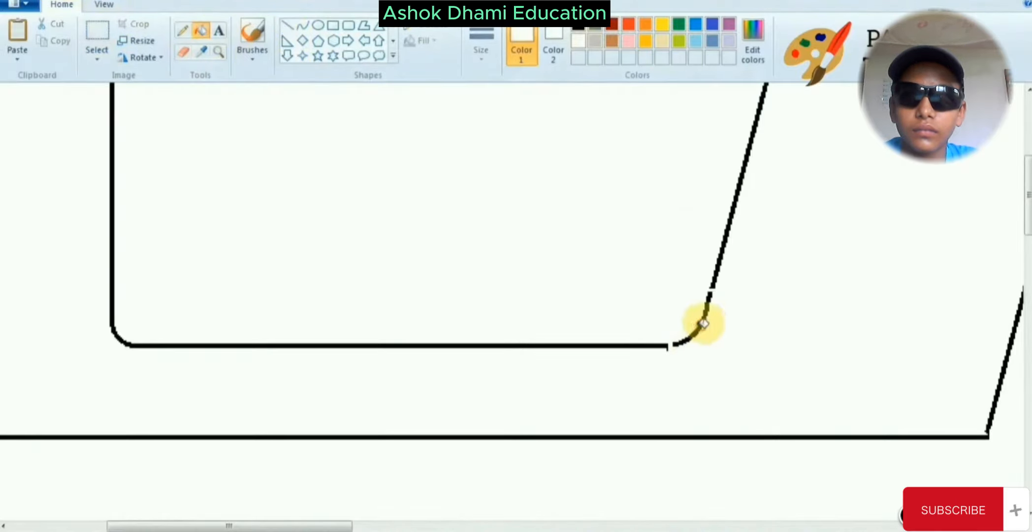
{"action": "left_click", "coordinate": [703, 325]}
{"action": "left_click", "coordinate": [303, 25]}
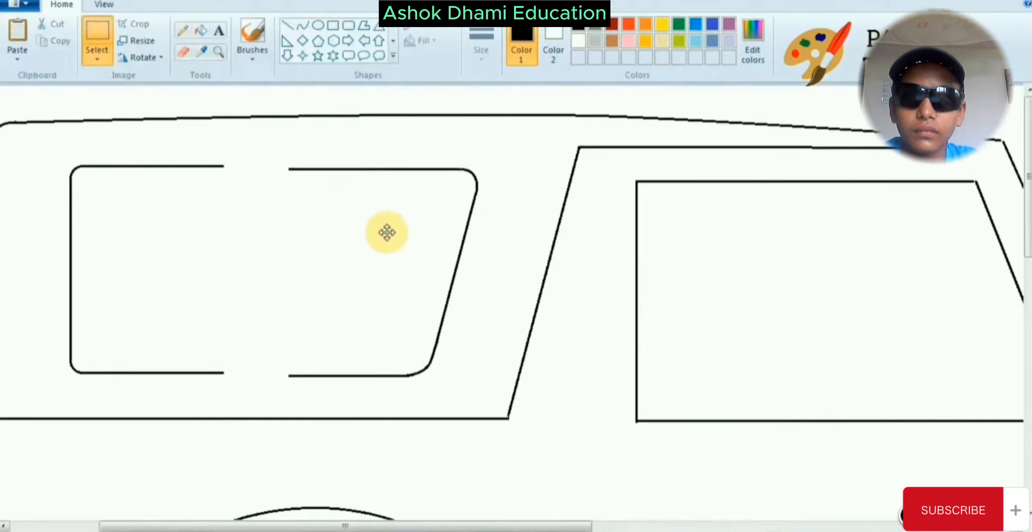
Move the front part of the rear side window towards the door pillar and lengthen its top and bottom lines
{"action": "left_click_drag", "start_coordinate": [385, 231], "coordinate": [443, 214]}
{"action": "left_click_drag", "start_coordinate": [225, 166], "coordinate": [336, 166]}
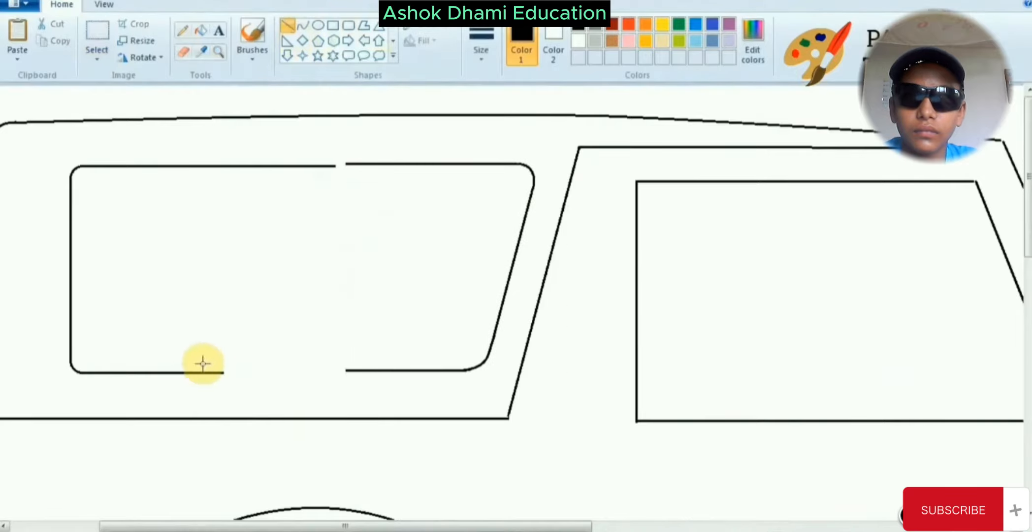
{"action": "left_click_drag", "start_coordinate": [224, 373], "coordinate": [338, 375]}
Try to close the gaps in the rear side window by shifting its free-form selected front part onto the line ends
{"action": "left_click", "coordinate": [97, 59]}
{"action": "left_click", "coordinate": [126, 108]}
{"action": "mouse_move", "coordinate": [342, 152]}
{"action": "left_mouse_down"}
{"action": "mouse_move", "coordinate": [387, 311]}
{"action": "mouse_move", "coordinate": [493, 350]}
{"action": "mouse_move", "coordinate": [345, 148]}
{"action": "left_mouse_up"}
{"action": "left_click_drag", "start_coordinate": [486, 232], "coordinate": [406, 235]}
{"action": "left_click_drag", "start_coordinate": [331, 226], "coordinate": [353, 225]}
{"action": "left_click", "coordinate": [219, 52]}
{"action": "right_click", "coordinate": [210, 139]}
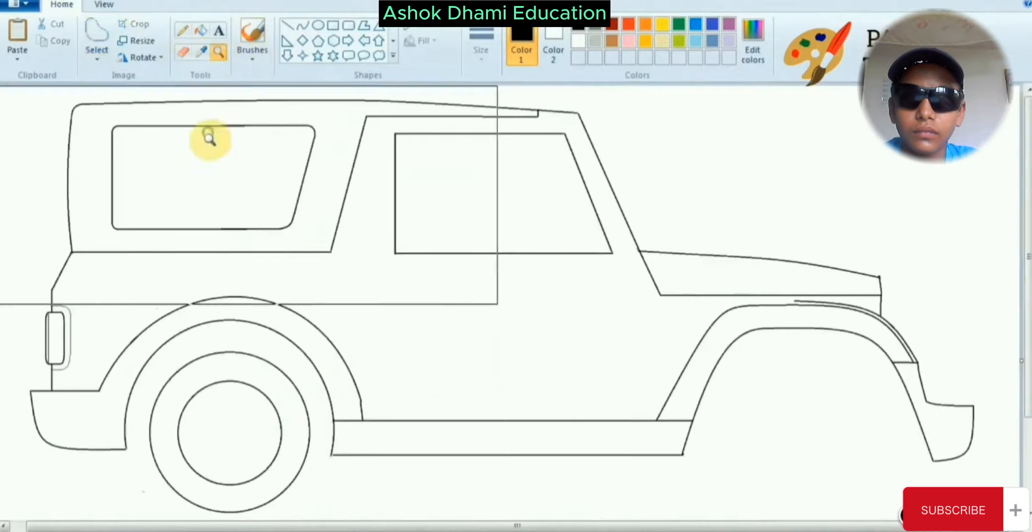
{"action": "left_click", "coordinate": [364, 167]}
{"action": "key", "text": "ctrl+z"}
{"action": "left_click", "coordinate": [288, 25]}
{"action": "left_click_drag", "start_coordinate": [473, 151], "coordinate": [455, 349]}
{"action": "key", "text": "ctrl+z"}
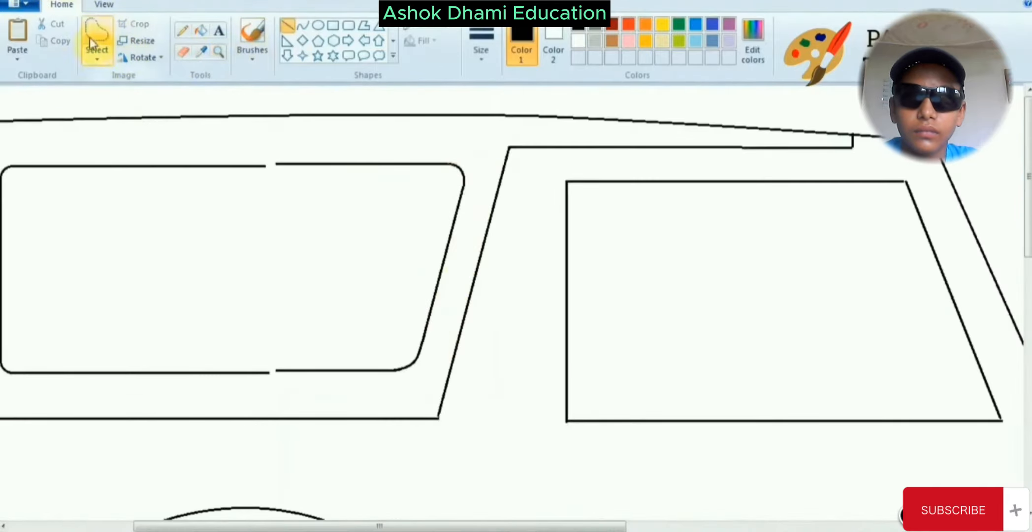
Reselect the rear side window's front part free-form and slide it backward until it overlaps the top and bottom lines
{"action": "left_click", "coordinate": [97, 38]}
{"action": "mouse_move", "coordinate": [264, 144]}
{"action": "left_mouse_down"}
{"action": "mouse_move", "coordinate": [279, 375]}
{"action": "mouse_move", "coordinate": [277, 193]}
{"action": "mouse_move", "coordinate": [323, 381]}
{"action": "mouse_move", "coordinate": [387, 150]}
{"action": "mouse_move", "coordinate": [340, 147]}
{"action": "left_mouse_up"}
{"action": "left_click", "coordinate": [254, 118]}
{"action": "left_click_drag", "start_coordinate": [354, 215], "coordinate": [324, 220]}
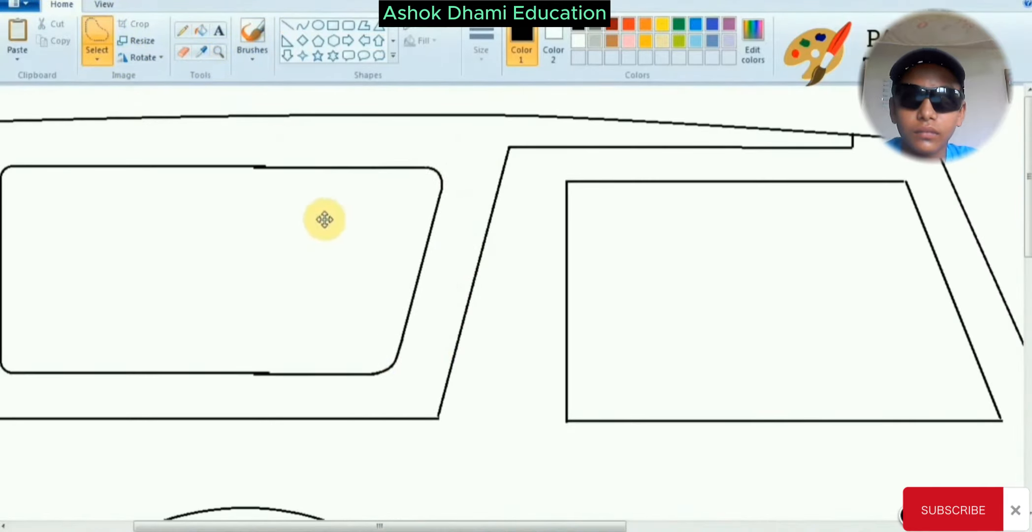
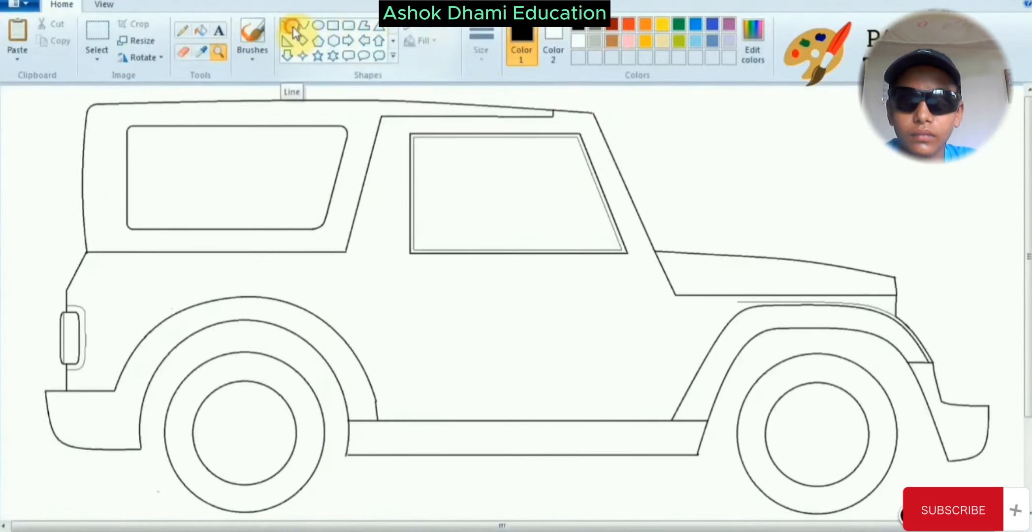
Erase the short vertical line between the roof and the door-top line, and extend the door-top line forward
{"action": "left_click", "coordinate": [553, 133]}
{"action": "left_click", "coordinate": [553, 133]}
{"action": "left_click", "coordinate": [183, 51]}
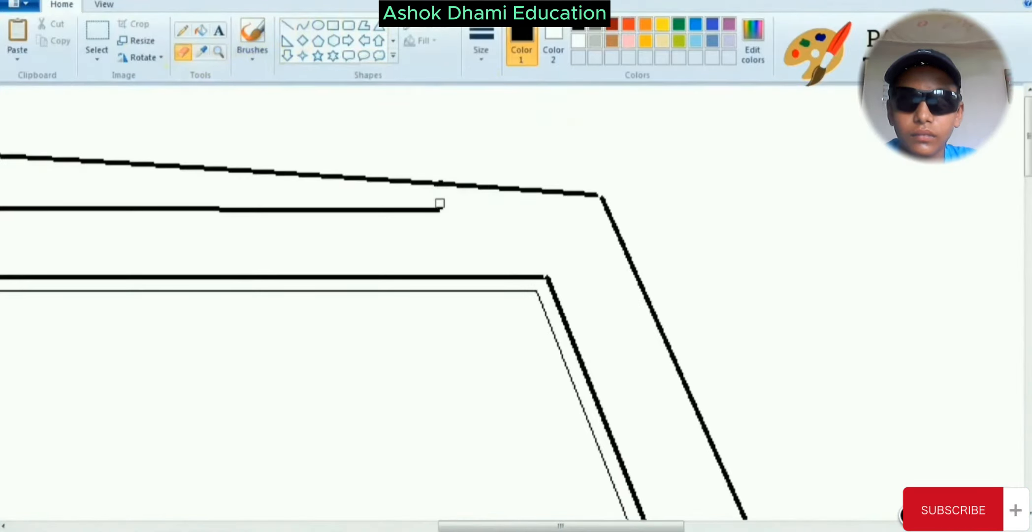
{"action": "left_click", "coordinate": [442, 178]}
{"action": "left_click", "coordinate": [287, 25]}
{"action": "left_click_drag", "start_coordinate": [442, 209], "coordinate": [551, 210]}
Draw a line parallel to the windshield from the roof to the hood's base and extend the hood's lower line to meet it
{"action": "scroll", "coordinate": [550, 210], "scroll_direction": "down", "scroll_amount": 1}
{"action": "mouse_move", "coordinate": [279, 141]}
{"action": "left_mouse_down"}
{"action": "mouse_move", "coordinate": [395, 424]}
{"action": "mouse_move", "coordinate": [443, 400]}
{"action": "mouse_move", "coordinate": [410, 253]}
{"action": "mouse_move", "coordinate": [439, 288]}
{"action": "left_mouse_up"}
{"action": "key", "text": "ctrl+z"}
{"action": "scroll", "coordinate": [491, 313], "scroll_direction": "up", "scroll_amount": 4}
{"action": "scroll", "coordinate": [469, 395], "scroll_direction": "down", "scroll_amount": 2}
{"action": "left_click_drag", "start_coordinate": [481, 396], "coordinate": [439, 395]}
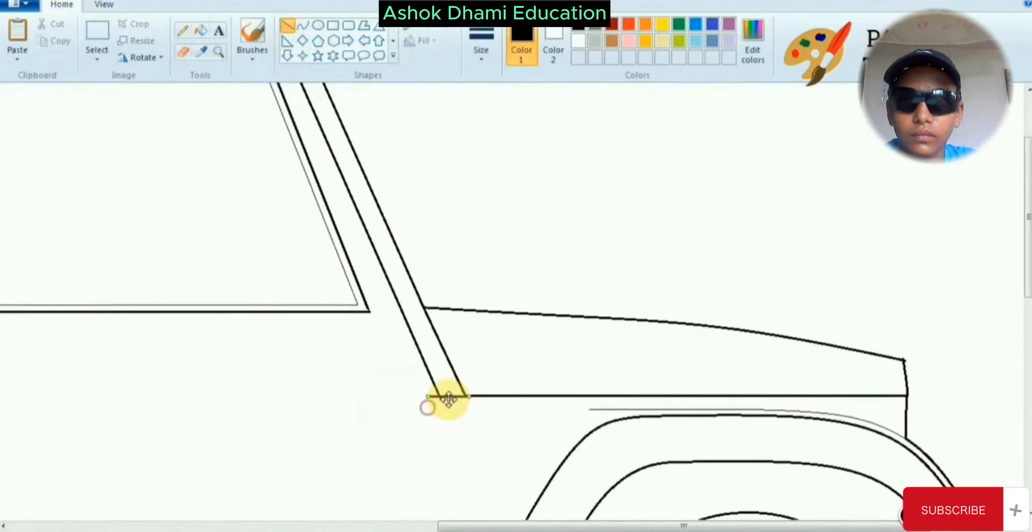
{"action": "left_click", "coordinate": [183, 52]}
Cut off the door-top line at both ends, remove it with a white fill and redraw it as one straight line
{"action": "scroll", "coordinate": [469, 296], "scroll_direction": "up", "scroll_amount": 2}
{"action": "left_click_drag", "start_coordinate": [684, 526], "coordinate": [545, 526]}
{"action": "left_click", "coordinate": [568, 147]}
{"action": "left_click", "coordinate": [167, 150]}
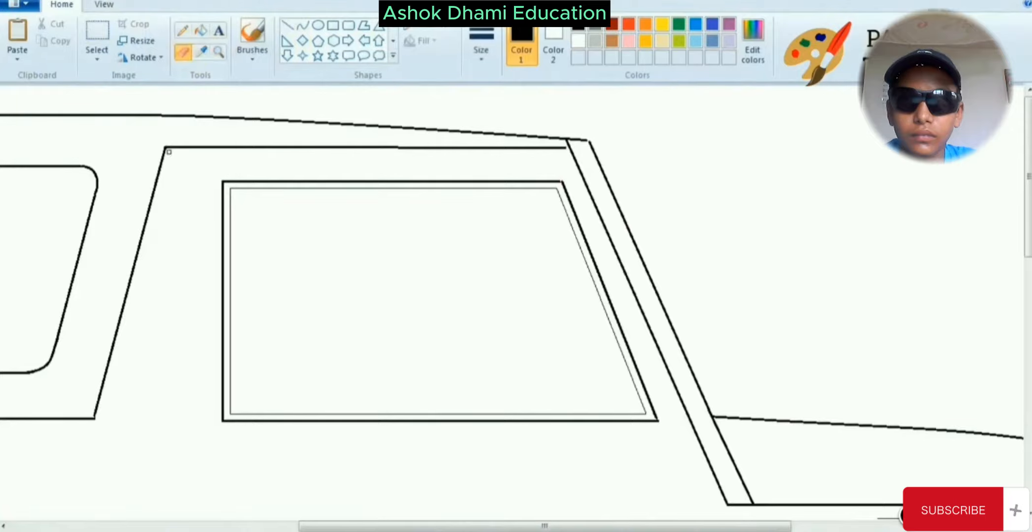
{"action": "left_click", "coordinate": [201, 30]}
{"action": "right_click", "coordinate": [341, 145]}
{"action": "left_click", "coordinate": [288, 25]}
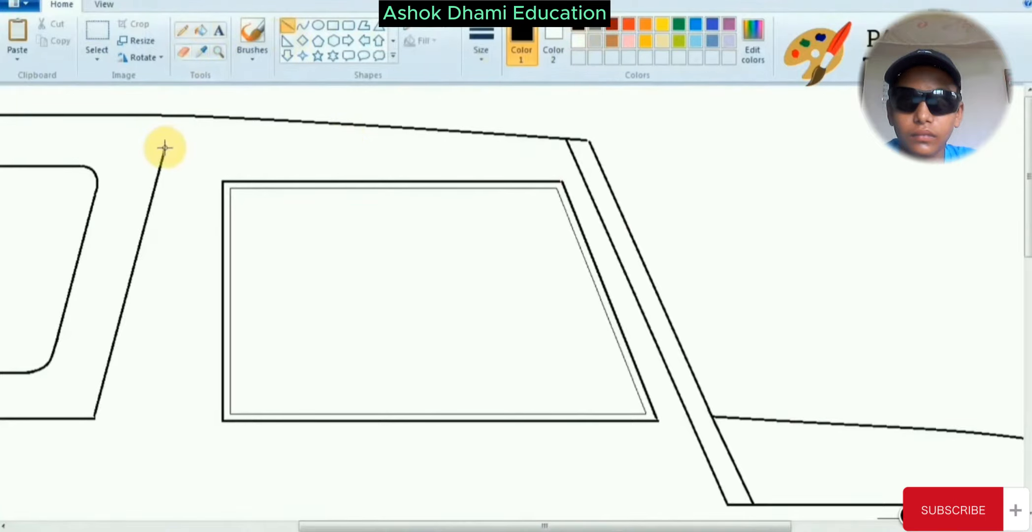
{"action": "mouse_move", "coordinate": [165, 147]}
{"action": "left_mouse_down"}
{"action": "mouse_move", "coordinate": [510, 192]}
{"action": "mouse_move", "coordinate": [568, 189]}
{"action": "left_mouse_up"}
Draw the door's vertical rear edge from the door-top line down to just above the side sill
{"action": "left_click", "coordinate": [218, 51]}
{"action": "right_click", "coordinate": [408, 228]}
{"action": "right_click", "coordinate": [408, 228]}
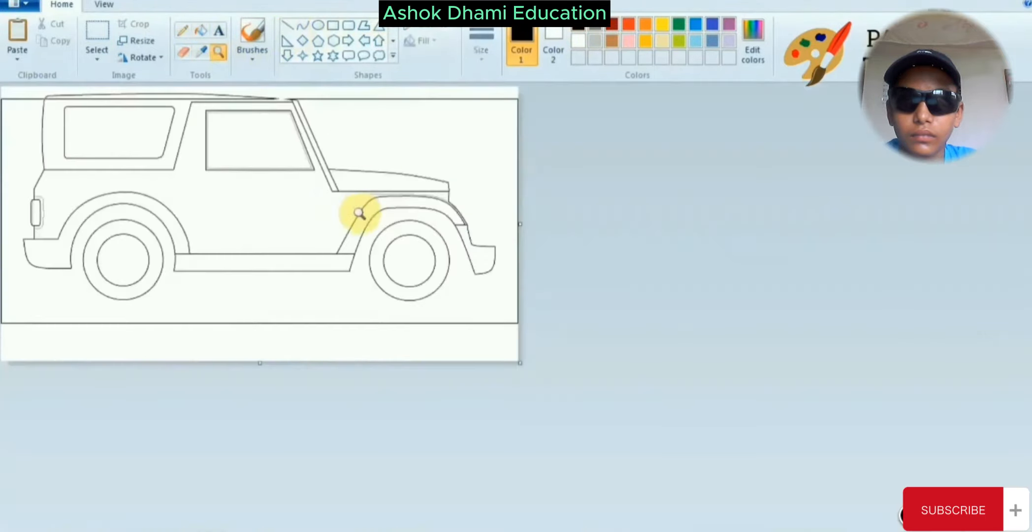
{"action": "left_click", "coordinate": [362, 212]}
{"action": "left_click_drag", "start_coordinate": [395, 116], "coordinate": [396, 388]}
Cut the front wheel arch's outer line at its foot and upper bend, and remove the rear leg with a white fill
{"action": "left_click", "coordinate": [292, 27]}
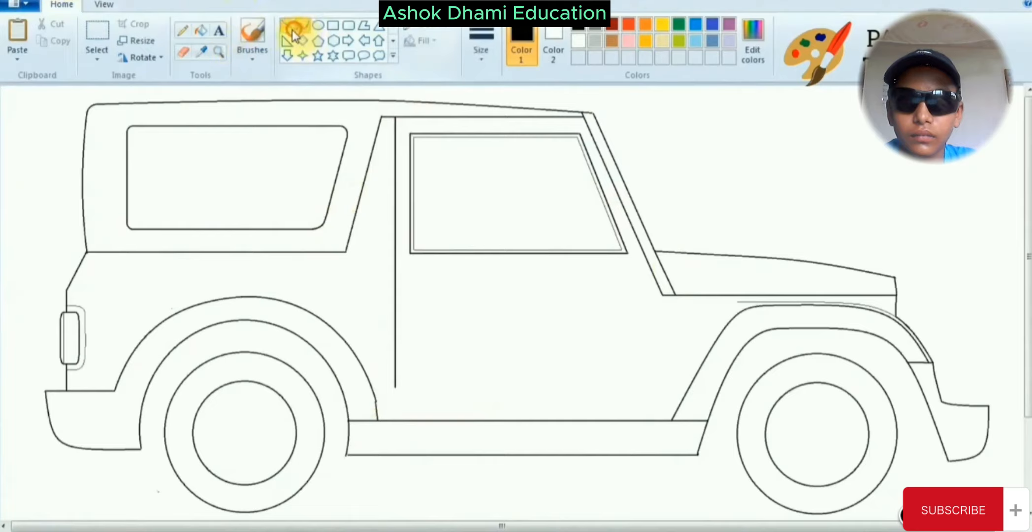
{"action": "left_click", "coordinate": [219, 52]}
{"action": "left_click", "coordinate": [679, 378]}
{"action": "left_click", "coordinate": [183, 52]}
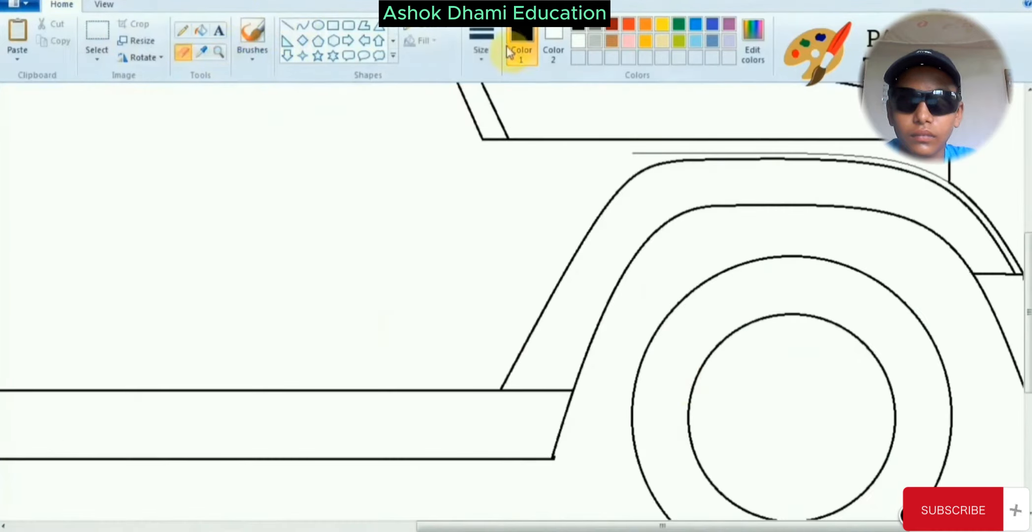
{"action": "key", "text": "ctrl+z"}
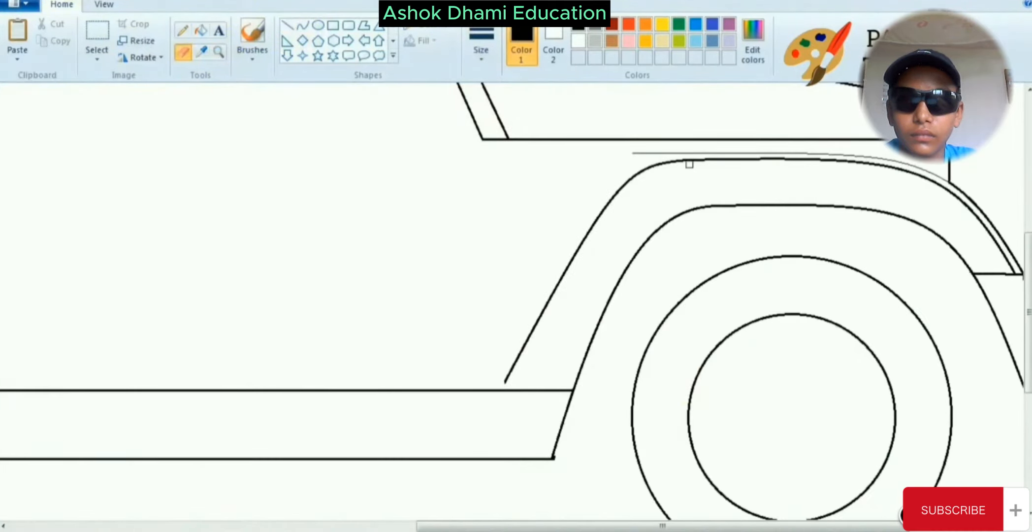
{"action": "left_click", "coordinate": [688, 161]}
{"action": "left_click", "coordinate": [200, 30]}
{"action": "left_click", "coordinate": [578, 41]}
{"action": "left_click", "coordinate": [630, 180]}
Redraw the rear leg of the front wheel arch's outer line as a curve with its foot closer to the inner arch line
{"action": "left_click", "coordinate": [303, 25]}
{"action": "left_click", "coordinate": [580, 28]}
{"action": "mouse_move", "coordinate": [692, 160]}
{"action": "left_mouse_down"}
{"action": "mouse_move", "coordinate": [523, 400]}
{"action": "mouse_move", "coordinate": [515, 390]}
{"action": "left_mouse_up"}
{"action": "left_click_drag", "start_coordinate": [572, 280], "coordinate": [613, 172]}
{"action": "left_click", "coordinate": [612, 176]}
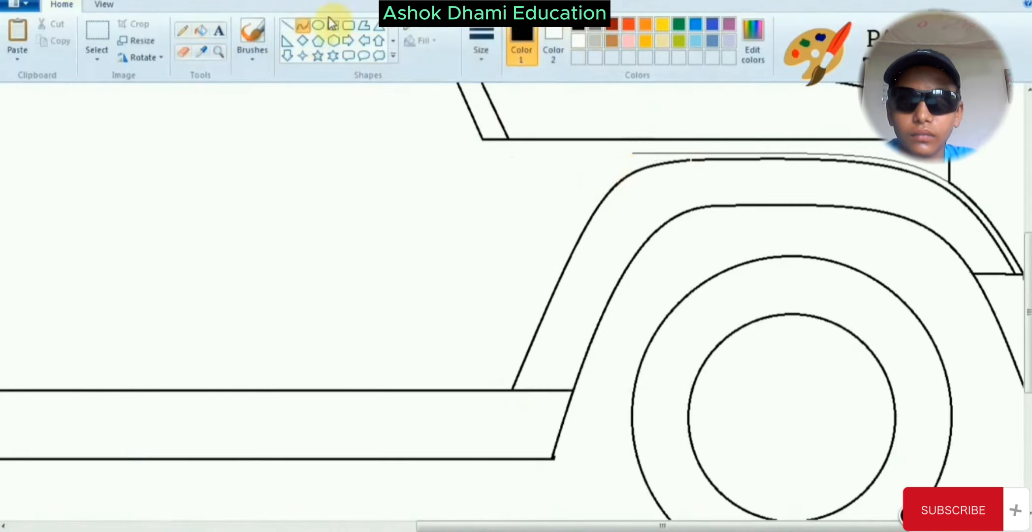
Draw the door's vertical front edge from the base of the windshield pillar down towards the side sill
{"action": "left_click", "coordinate": [287, 24]}
{"action": "left_click", "coordinate": [218, 52]}
{"action": "right_click", "coordinate": [231, 162]}
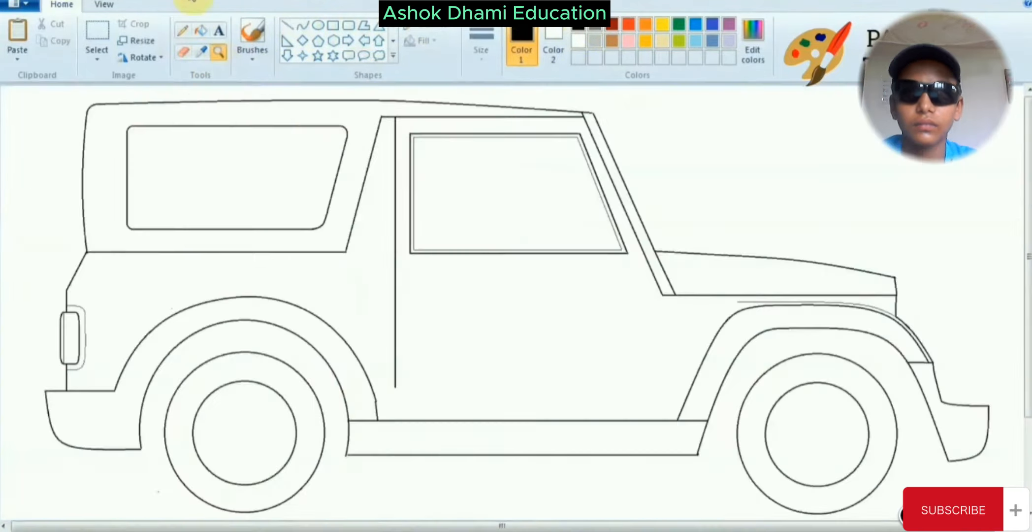
{"action": "left_click", "coordinate": [287, 25]}
{"action": "left_click_drag", "start_coordinate": [663, 295], "coordinate": [657, 404]}
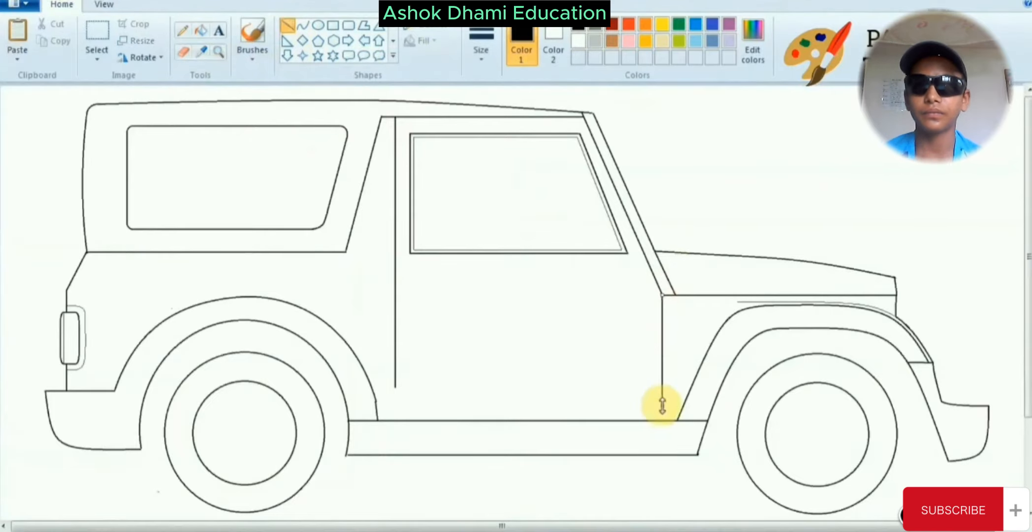
Draw the door's horizontal bottom edge between its front and rear edges, just above the side sill
{"action": "left_click", "coordinate": [218, 53]}
{"action": "left_click", "coordinate": [581, 359]}
{"action": "left_click", "coordinate": [287, 24]}
{"action": "left_click_drag", "start_coordinate": [155, 403], "coordinate": [681, 403]}
Replace the kinked lower front end of the rear wheel arch with a slanted line down to the side sill
{"action": "left_click", "coordinate": [183, 52]}
{"action": "left_click", "coordinate": [287, 24]}
{"action": "left_click_drag", "start_coordinate": [107, 394], "coordinate": [120, 434]}
Try to fit a circle into the door's lower rear corner as a rounding guide
{"action": "left_click", "coordinate": [319, 25]}
{"action": "left_click_drag", "start_coordinate": [202, 269], "coordinate": [271, 342]}
{"action": "mouse_move", "coordinate": [244, 311]}
{"action": "left_mouse_down"}
{"action": "mouse_move", "coordinate": [198, 352]}
{"action": "mouse_move", "coordinate": [190, 377]}
{"action": "left_mouse_up"}
{"action": "left_click_drag", "start_coordinate": [331, 304], "coordinate": [394, 354]}
{"action": "left_click", "coordinate": [57, 1]}
{"action": "left_click", "coordinate": [56, 1]}
{"action": "left_click_drag", "start_coordinate": [204, 165], "coordinate": [293, 261]}
{"action": "mouse_move", "coordinate": [256, 210]}
{"action": "left_mouse_down"}
{"action": "mouse_move", "coordinate": [223, 327]}
{"action": "mouse_move", "coordinate": [197, 362]}
{"action": "left_mouse_up"}
{"action": "left_click", "coordinate": [275, 340]}
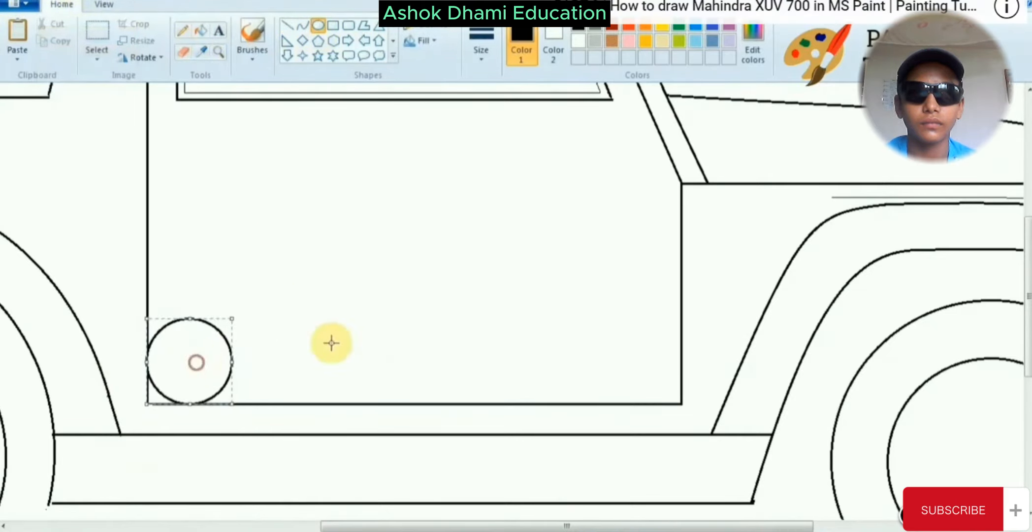
{"action": "left_click", "coordinate": [57, 1]}
Round the door's lower rear corner with a circle touching both edges, removing the sharp corner and the rest of the circle
{"action": "left_click_drag", "start_coordinate": [204, 166], "coordinate": [301, 262]}
{"action": "left_click_drag", "start_coordinate": [256, 211], "coordinate": [199, 353]}
{"action": "left_click", "coordinate": [219, 52]}
{"action": "left_click", "coordinate": [348, 364]}
{"action": "left_click", "coordinate": [347, 363]}
{"action": "left_click", "coordinate": [183, 47]}
{"action": "left_click_drag", "start_coordinate": [268, 332], "coordinate": [146, 231]}
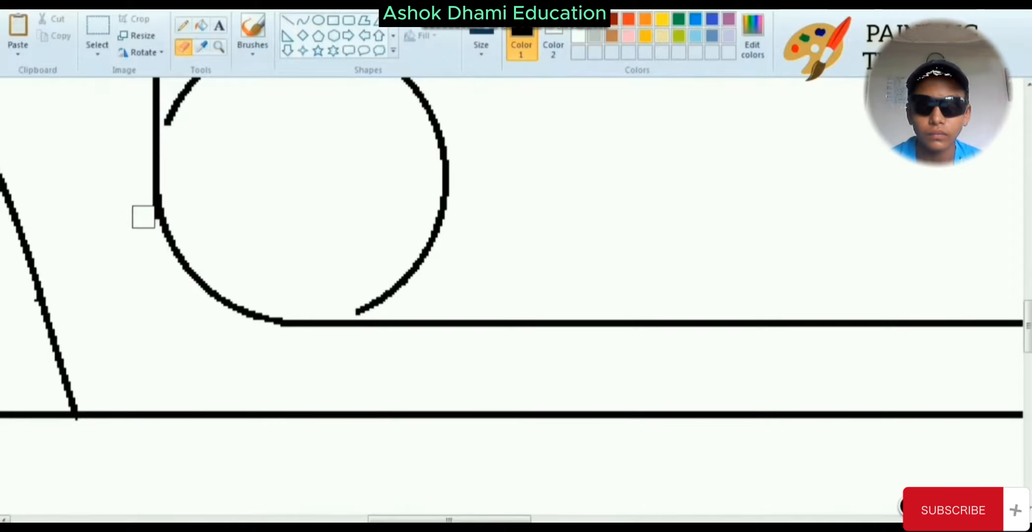
{"action": "scroll", "coordinate": [182, 306], "scroll_direction": "up", "scroll_amount": 3}
{"action": "left_click", "coordinate": [219, 47]}
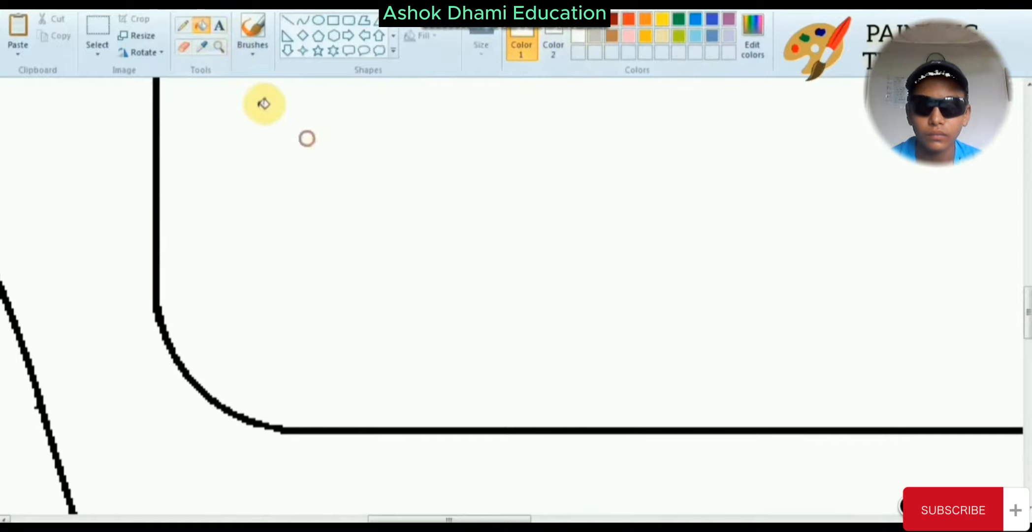
{"action": "right_click", "coordinate": [589, 284]}
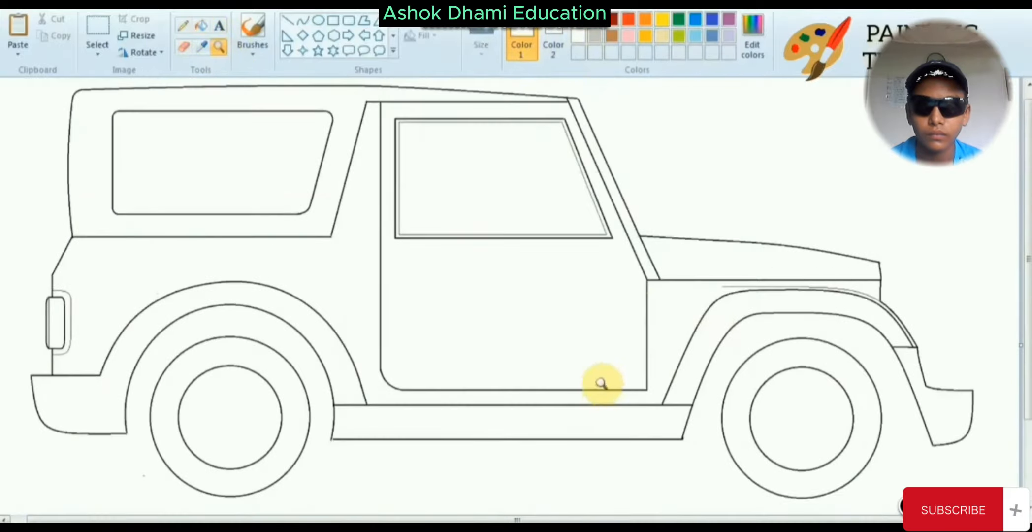
Delete the sharp lower front corner of the door
{"action": "left_click", "coordinate": [600, 384]}
{"action": "left_click", "coordinate": [98, 39]}
{"action": "left_click_drag", "start_coordinate": [673, 276], "coordinate": [597, 346]}
{"action": "key", "text": "Delete"}
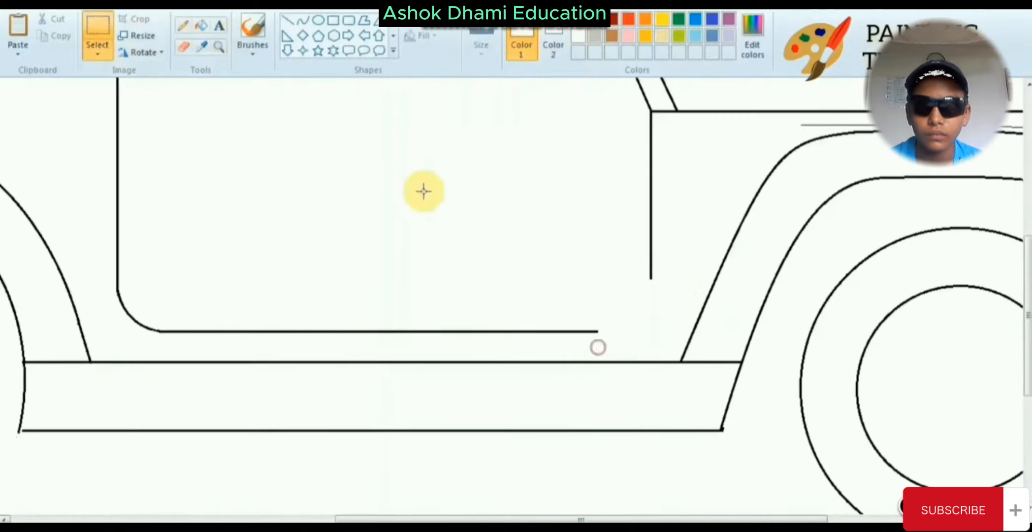
Copy the door's rounded lower rear corner, flip the copy horizontally and place it in the open lower front corner
{"action": "left_click_drag", "start_coordinate": [215, 242], "coordinate": [107, 337]}
{"action": "right_click", "coordinate": [149, 266]}
{"action": "left_click", "coordinate": [179, 295]}
{"action": "right_click", "coordinate": [166, 267]}
{"action": "left_click", "coordinate": [216, 311]}
{"action": "right_click", "coordinate": [61, 169]}
{"action": "left_click", "coordinate": [212, 372]}
{"action": "left_click_drag", "start_coordinate": [38, 129], "coordinate": [590, 292]}
{"action": "left_click", "coordinate": [219, 47]}
{"action": "right_click", "coordinate": [406, 492]}
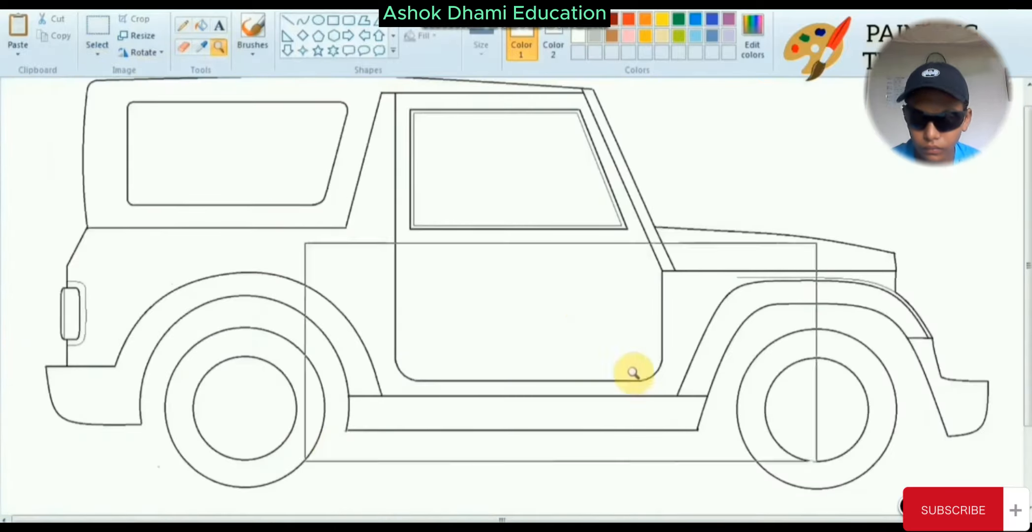
Draw a door handle below the window near the door's rear edge as a small rounded rectangle with a narrow tab underneath
{"action": "left_click", "coordinate": [580, 298]}
{"action": "left_click", "coordinate": [334, 20]}
{"action": "mouse_move", "coordinate": [233, 217]}
{"action": "left_mouse_down"}
{"action": "mouse_move", "coordinate": [323, 247]}
{"action": "mouse_move", "coordinate": [294, 235]}
{"action": "left_mouse_up"}
{"action": "key", "text": "ctrl+z"}
{"action": "left_click", "coordinate": [219, 47]}
{"action": "right_click", "coordinate": [844, 221]}
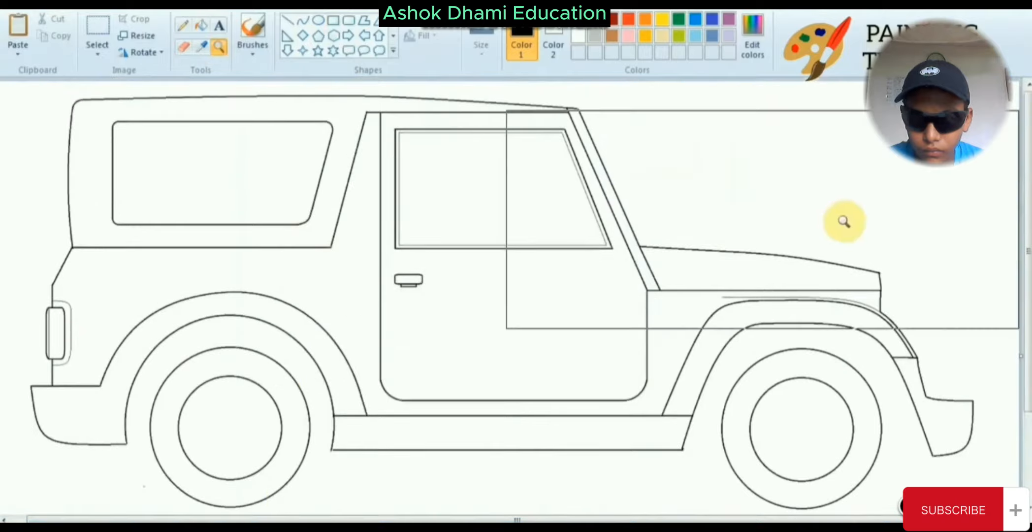
{"action": "left_click", "coordinate": [857, 306]}
{"action": "left_click", "coordinate": [184, 46]}
{"action": "left_click", "coordinate": [301, 23]}
{"action": "left_click_drag", "start_coordinate": [177, 194], "coordinate": [184, 284]}
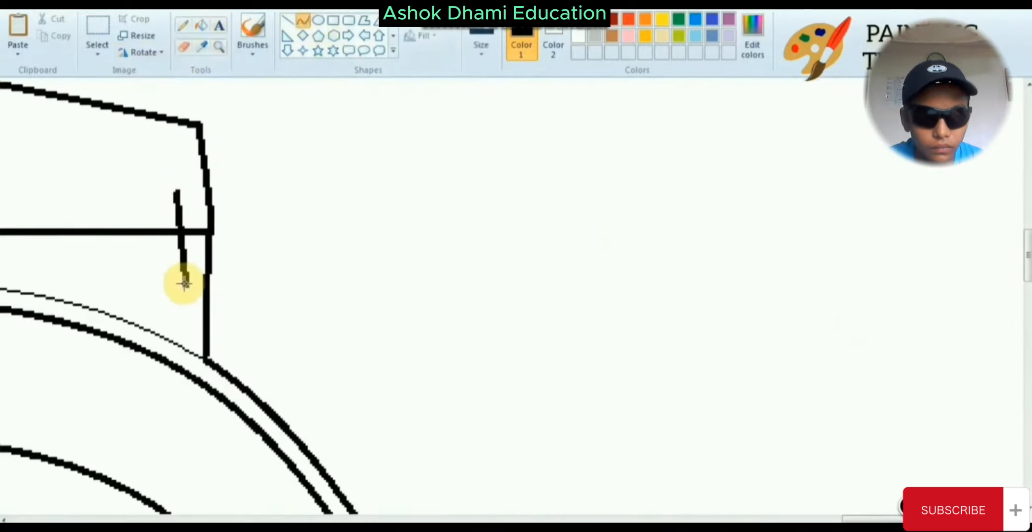
{"action": "left_click_drag", "start_coordinate": [167, 233], "coordinate": [195, 233]}
{"action": "key", "text": "ctrl+z"}
Draw a narrow upright box with slightly curved sides across the hood's lower line, just behind the hood's front end
{"action": "mouse_move", "coordinate": [177, 174]}
{"action": "left_mouse_down"}
{"action": "mouse_move", "coordinate": [185, 277]}
{"action": "mouse_move", "coordinate": [108, 179]}
{"action": "mouse_move", "coordinate": [135, 174]}
{"action": "mouse_move", "coordinate": [139, 278]}
{"action": "left_mouse_up"}
{"action": "left_click", "coordinate": [187, 212]}
{"action": "left_click", "coordinate": [287, 21]}
{"action": "left_click", "coordinate": [303, 20]}
{"action": "left_click", "coordinate": [287, 20]}
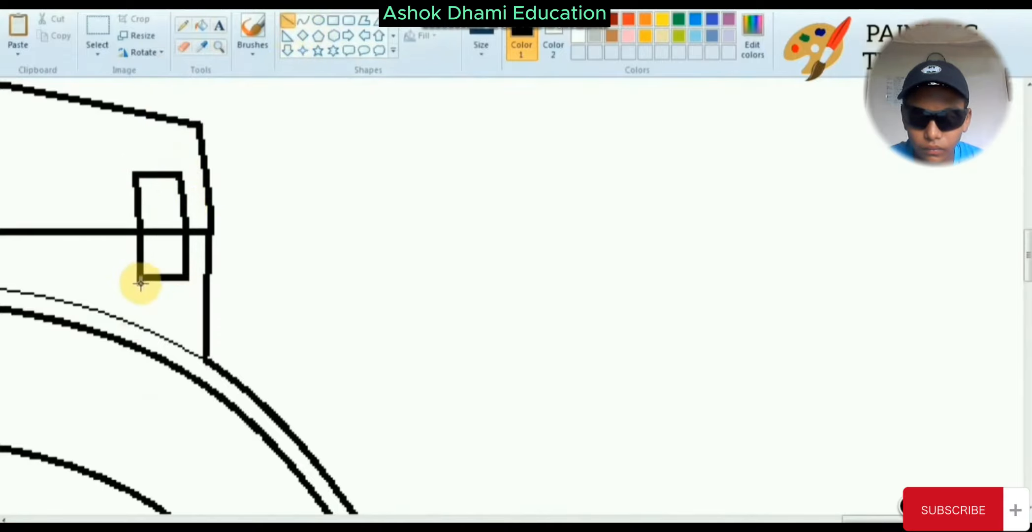
{"action": "left_click", "coordinate": [215, 50]}
{"action": "right_click", "coordinate": [476, 256]}
{"action": "right_click", "coordinate": [477, 256]}
{"action": "right_click", "coordinate": [477, 255]}
{"action": "right_click", "coordinate": [477, 256]}
{"action": "right_click", "coordinate": [477, 256]}
{"action": "left_click", "coordinate": [303, 21]}
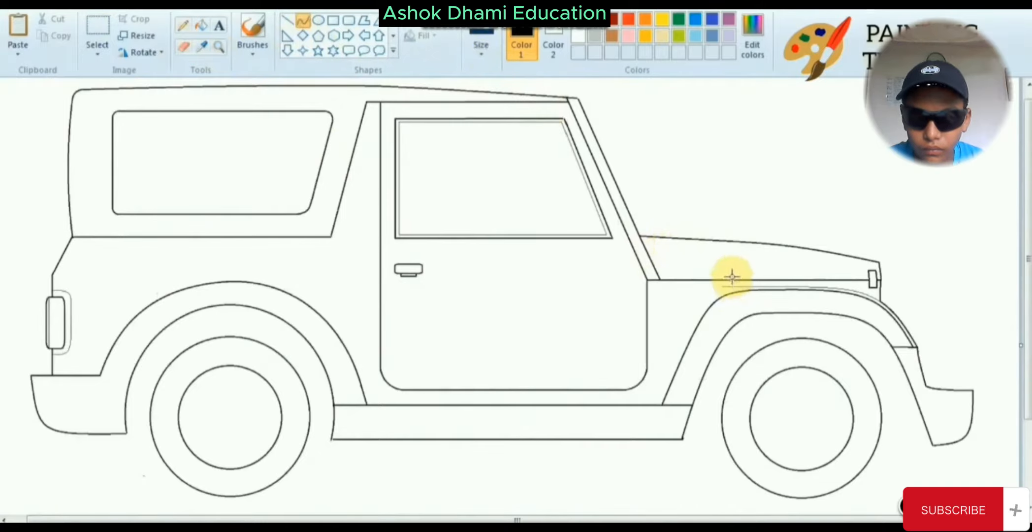
Draw a thin curve across the hood near the windshield and a thin line just above the hood's lower edge
{"action": "mouse_move", "coordinate": [679, 239]}
{"action": "left_mouse_down"}
{"action": "mouse_move", "coordinate": [691, 279]}
{"action": "mouse_move", "coordinate": [868, 277]}
{"action": "left_mouse_up"}
{"action": "left_click", "coordinate": [689, 251]}
Draw a thin vertical line near the body's rear from roof to bumper, and a thin horizontal line from the door top back to it
{"action": "left_click", "coordinate": [288, 20]}
{"action": "left_click_drag", "start_coordinate": [92, 89], "coordinate": [120, 375]}
{"action": "left_click", "coordinate": [192, 318]}
{"action": "left_click", "coordinate": [219, 47]}
{"action": "left_click", "coordinate": [128, 111]}
{"action": "left_click", "coordinate": [188, 120]}
{"action": "right_click", "coordinate": [369, 132]}
{"action": "right_click", "coordinate": [369, 131]}
{"action": "left_click", "coordinate": [288, 21]}
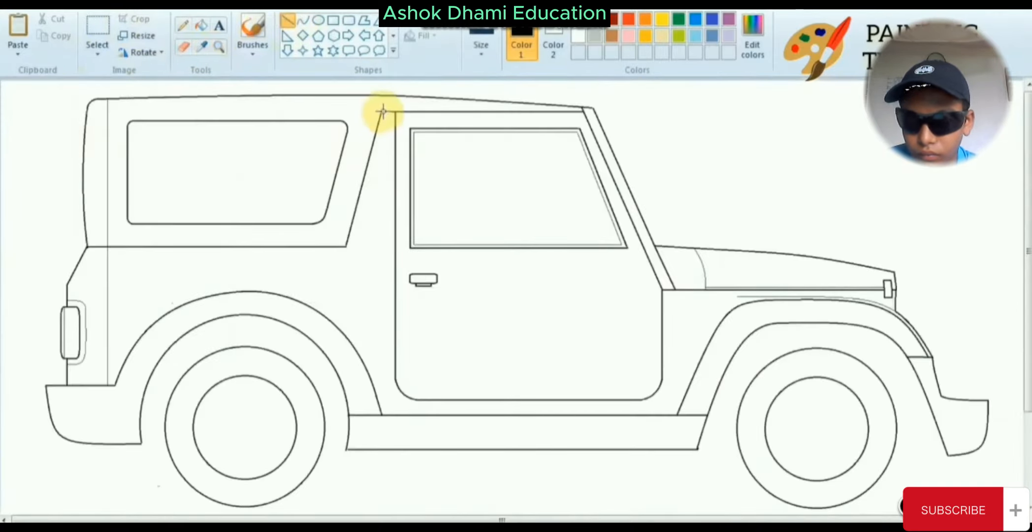
{"action": "left_click_drag", "start_coordinate": [382, 111], "coordinate": [115, 209]}
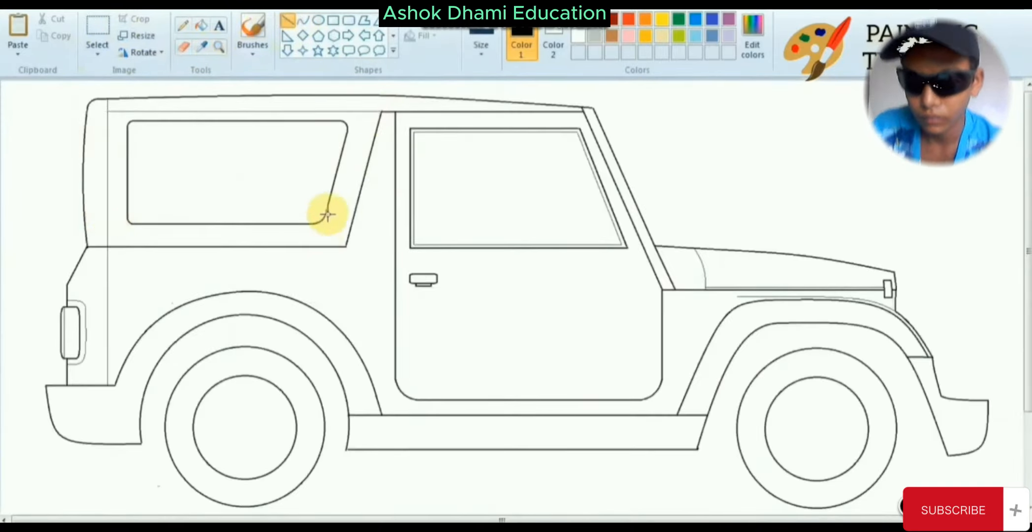
Erase the sloped outer edge and top-edge end of the rear bumper
{"action": "left_click", "coordinate": [218, 47]}
{"action": "left_click", "coordinate": [93, 377]}
{"action": "left_click", "coordinate": [94, 377]}
{"action": "left_click", "coordinate": [183, 47]}
{"action": "left_click_drag", "start_coordinate": [185, 185], "coordinate": [255, 179]}
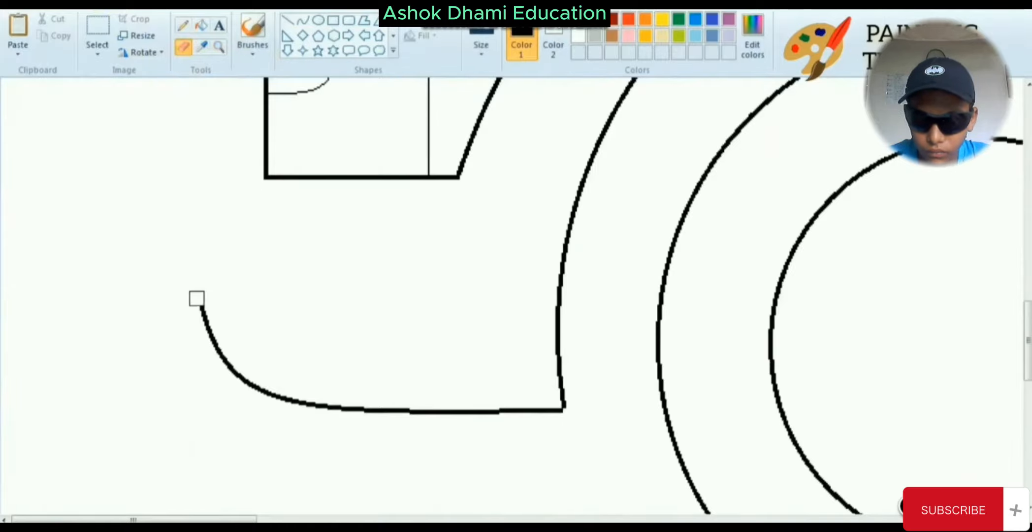
Redraw the rear bumper's outer side as an upright edge with a rounded upper corner
{"action": "left_click", "coordinate": [288, 20]}
{"action": "left_click", "coordinate": [481, 44]}
{"action": "mouse_move", "coordinate": [197, 298]}
{"action": "left_mouse_down"}
{"action": "mouse_move", "coordinate": [209, 339]}
{"action": "mouse_move", "coordinate": [217, 210]}
{"action": "mouse_move", "coordinate": [285, 176]}
{"action": "mouse_move", "coordinate": [257, 175]}
{"action": "left_mouse_up"}
{"action": "left_click", "coordinate": [503, 107]}
{"action": "left_click", "coordinate": [302, 20]}
Draw a thin curved line inside the rear fender arch, parallel to its outer edge, using the thinnest line width
{"action": "left_click", "coordinate": [219, 47]}
{"action": "right_click", "coordinate": [237, 145]}
{"action": "right_click", "coordinate": [238, 144]}
{"action": "right_click", "coordinate": [237, 144]}
{"action": "left_click", "coordinate": [389, 190]}
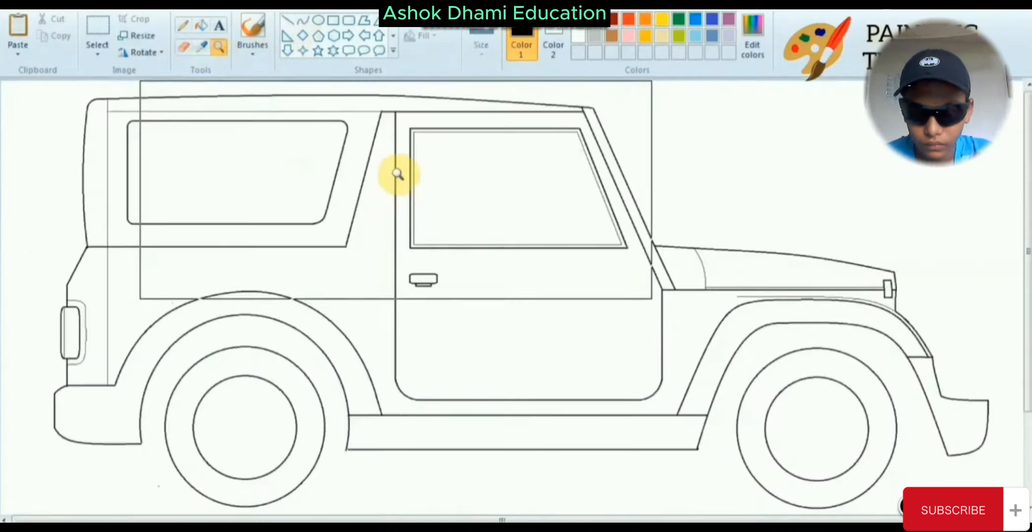
{"action": "left_click", "coordinate": [303, 20]}
{"action": "left_click_drag", "start_coordinate": [117, 381], "coordinate": [142, 392]}
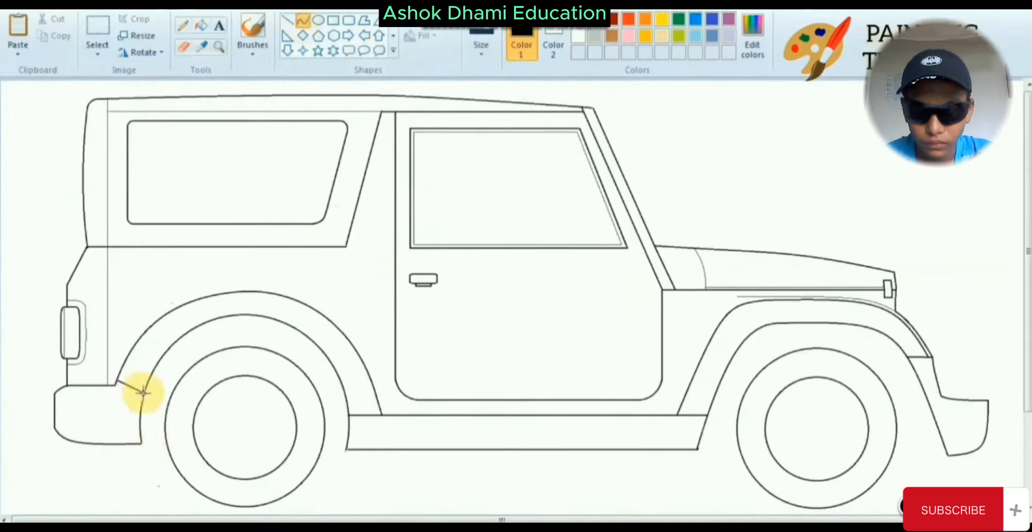
{"action": "left_click", "coordinate": [481, 44]}
{"action": "left_click", "coordinate": [513, 83]}
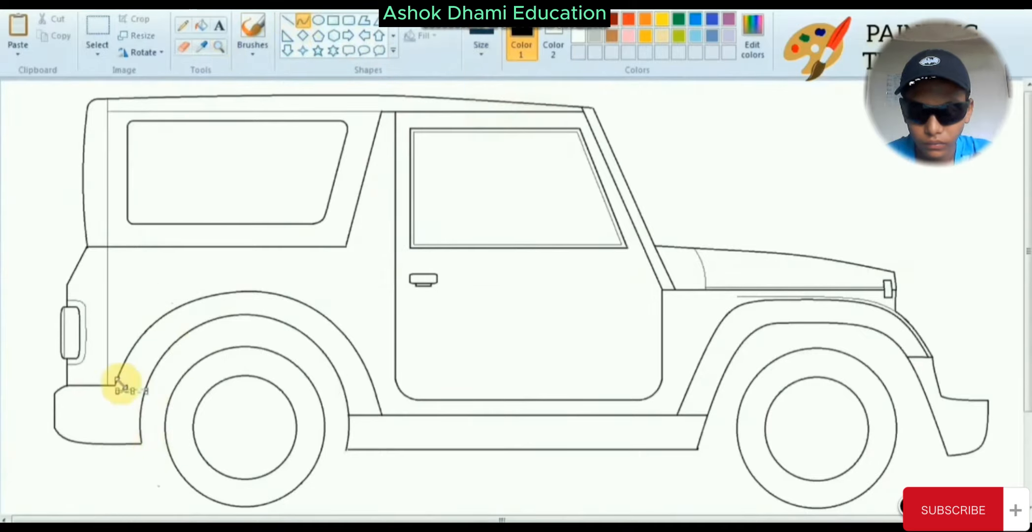
{"action": "mouse_move", "coordinate": [143, 397]}
{"action": "left_mouse_down"}
{"action": "mouse_move", "coordinate": [118, 398]}
{"action": "mouse_move", "coordinate": [191, 279]}
{"action": "mouse_move", "coordinate": [275, 251]}
{"action": "mouse_move", "coordinate": [300, 258]}
{"action": "mouse_move", "coordinate": [302, 290]}
{"action": "mouse_move", "coordinate": [323, 276]}
{"action": "left_mouse_up"}
{"action": "left_click_drag", "start_coordinate": [375, 342], "coordinate": [365, 341]}
{"action": "left_click_drag", "start_coordinate": [245, 276], "coordinate": [245, 265]}
Draw a thin inner outline on the rear bumper along its top and outer side
{"action": "mouse_move", "coordinate": [121, 408]}
{"action": "left_mouse_down"}
{"action": "mouse_move", "coordinate": [122, 397]}
{"action": "mouse_move", "coordinate": [57, 365]}
{"action": "mouse_move", "coordinate": [80, 434]}
{"action": "left_mouse_up"}
{"action": "left_click", "coordinate": [365, 406]}
{"action": "left_click", "coordinate": [445, 472]}
{"action": "left_click", "coordinate": [81, 396]}
{"action": "left_click", "coordinate": [116, 334]}
{"action": "mouse_move", "coordinate": [81, 434]}
{"action": "left_mouse_down"}
{"action": "mouse_move", "coordinate": [40, 410]}
{"action": "mouse_move", "coordinate": [61, 427]}
{"action": "mouse_move", "coordinate": [55, 415]}
{"action": "left_mouse_up"}
{"action": "left_click", "coordinate": [146, 379]}
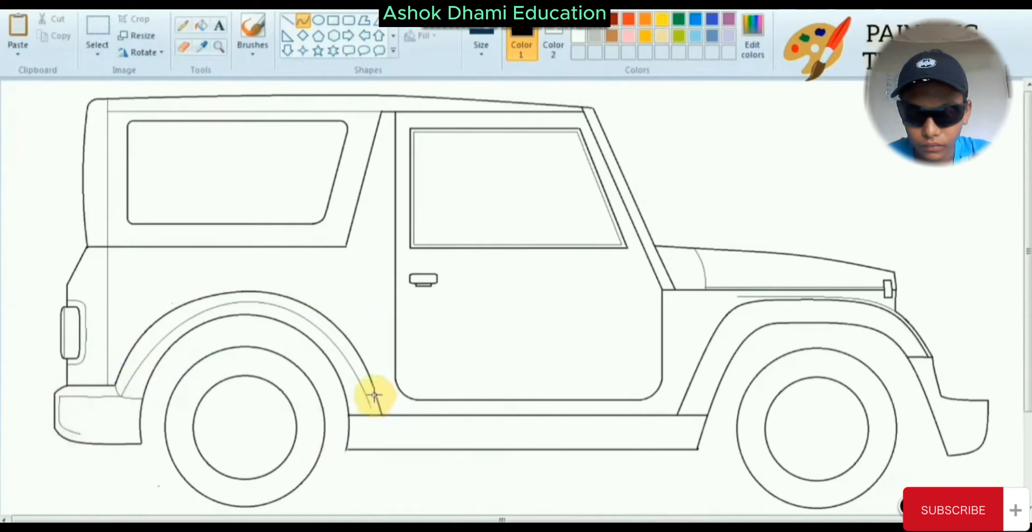
{"action": "left_click_drag", "start_coordinate": [668, 416], "coordinate": [663, 436]}
{"action": "key", "text": "ctrl+z"}
{"action": "left_click", "coordinate": [285, 21]}
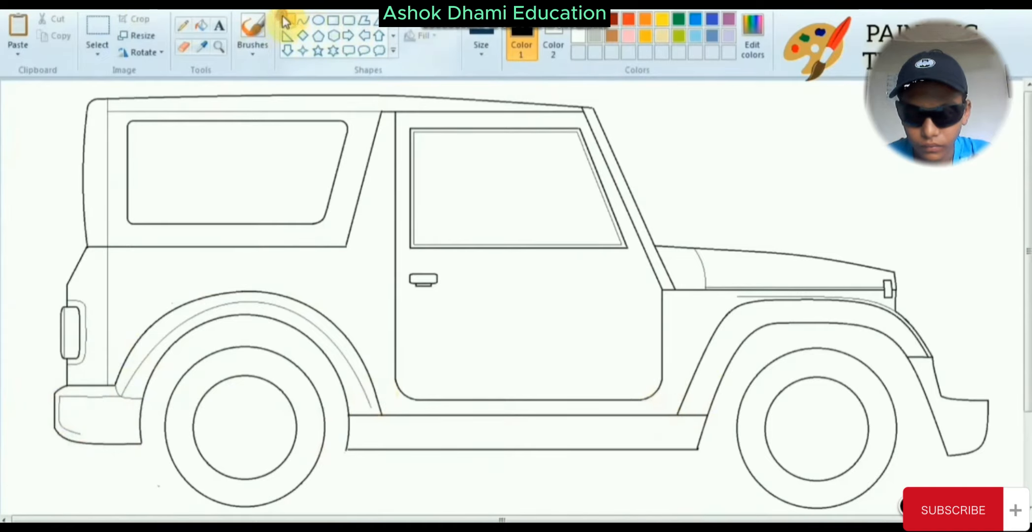
{"action": "left_click", "coordinate": [304, 20]}
{"action": "left_click_drag", "start_coordinate": [63, 397], "coordinate": [81, 434]}
{"action": "left_click", "coordinate": [42, 404]}
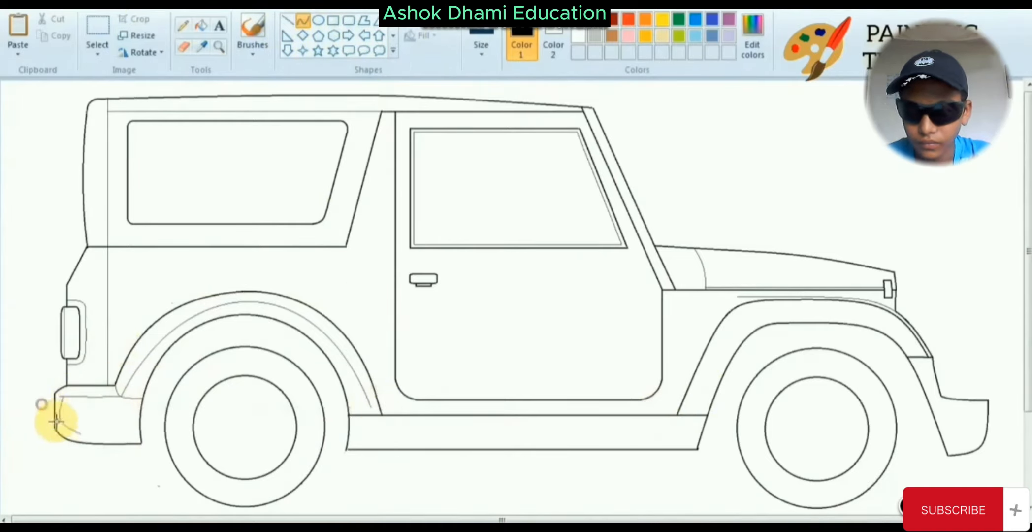
{"action": "left_click", "coordinate": [57, 416]}
{"action": "key", "text": "ctrl+z"}
{"action": "key", "text": "ctrl+z"}
{"action": "key", "text": "ctrl+z"}
Redraw the thin curve inside the rear fender arch from the bumper's top to just above the sill
{"action": "left_click_drag", "start_coordinate": [121, 394], "coordinate": [374, 405]}
{"action": "left_click", "coordinate": [169, 279]}
{"action": "left_click_drag", "start_coordinate": [301, 255], "coordinate": [332, 299]}
{"action": "left_click_drag", "start_coordinate": [120, 405], "coordinate": [123, 406]}
{"action": "left_click_drag", "start_coordinate": [365, 405], "coordinate": [372, 408]}
{"action": "left_click", "coordinate": [446, 472]}
Redraw the rear bumper's thin inner outline along the top and down the outer side, curving in at the lower end
{"action": "mouse_move", "coordinate": [122, 396]}
{"action": "left_mouse_down"}
{"action": "mouse_move", "coordinate": [59, 396]}
{"action": "mouse_move", "coordinate": [81, 434]}
{"action": "mouse_move", "coordinate": [59, 414]}
{"action": "left_mouse_up"}
{"action": "left_click", "coordinate": [80, 398]}
{"action": "left_click", "coordinate": [119, 345]}
{"action": "left_click", "coordinate": [50, 418]}
{"action": "left_click", "coordinate": [60, 427]}
{"action": "left_click", "coordinate": [383, 330]}
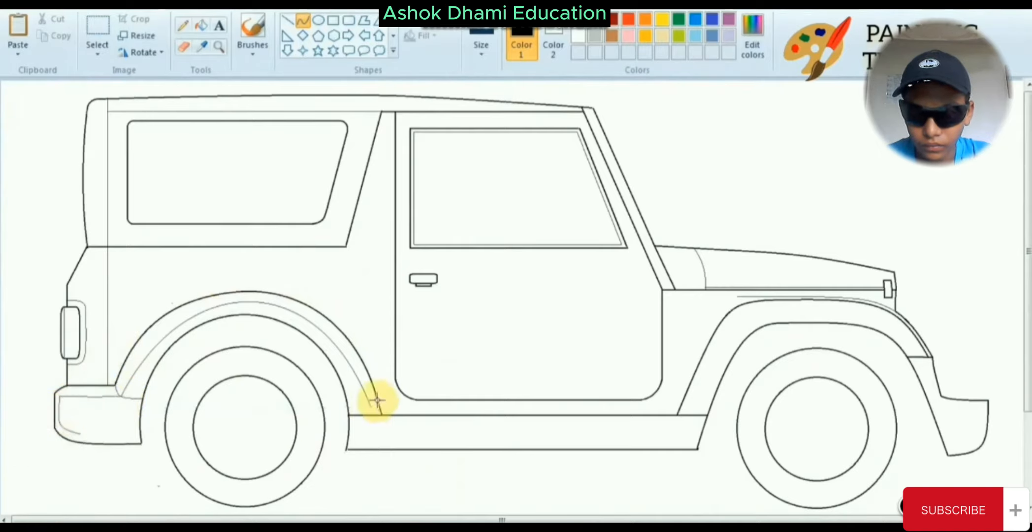
Draw a thin line along the inside of the sill with short slanted ends at the front and rear
{"action": "left_click_drag", "start_coordinate": [668, 416], "coordinate": [662, 436]}
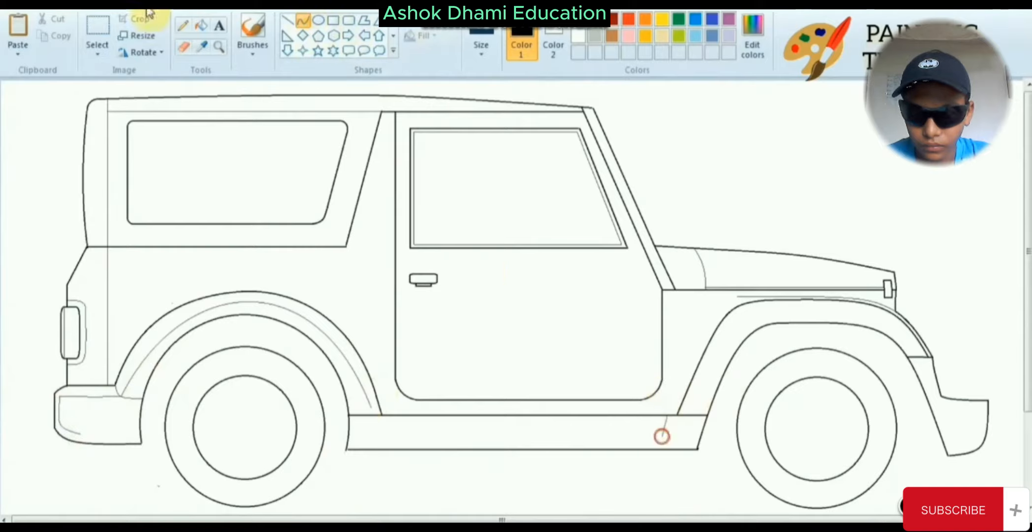
{"action": "left_click", "coordinate": [286, 21]}
{"action": "left_click_drag", "start_coordinate": [392, 426], "coordinate": [666, 425]}
Erase the front bumper's wheel-side edge and redraw it as a smooth curve from the fender corner down to the bumper's lower edge
{"action": "left_click", "coordinate": [219, 47]}
{"action": "left_click", "coordinate": [894, 384]}
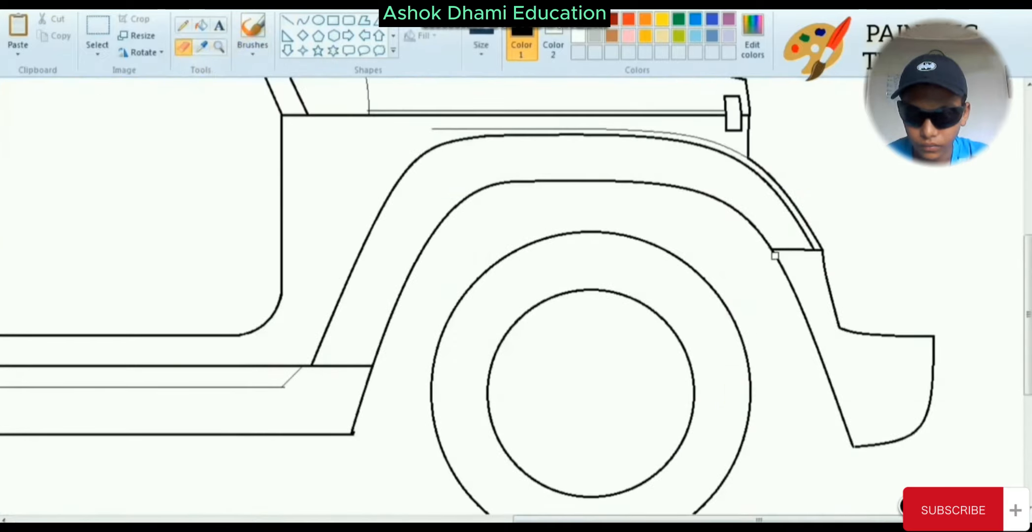
{"action": "left_click", "coordinate": [304, 27]}
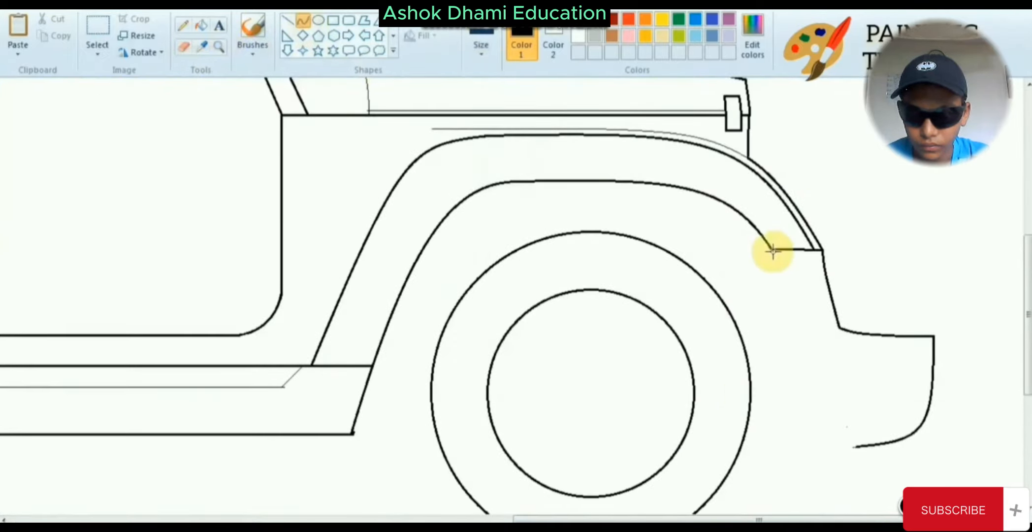
{"action": "mouse_move", "coordinate": [771, 249]}
{"action": "left_mouse_down"}
{"action": "mouse_move", "coordinate": [814, 447]}
{"action": "mouse_move", "coordinate": [833, 451]}
{"action": "left_mouse_up"}
{"action": "left_click_drag", "start_coordinate": [811, 367], "coordinate": [819, 372]}
{"action": "left_click", "coordinate": [885, 395]}
Draw an upright elliptical fog light on the front bumper with a thicker outline
{"action": "left_click", "coordinate": [319, 21]}
{"action": "mouse_move", "coordinate": [907, 351]}
{"action": "left_mouse_down"}
{"action": "mouse_move", "coordinate": [850, 418]}
{"action": "mouse_move", "coordinate": [870, 426]}
{"action": "left_mouse_up"}
{"action": "left_click", "coordinate": [481, 44]}
{"action": "left_click", "coordinate": [516, 110]}
{"action": "left_click_drag", "start_coordinate": [870, 351], "coordinate": [894, 374]}
{"action": "left_click", "coordinate": [737, 294]}
Draw a thin slanted line above the front bumper's top edge, from its rear bend to the front corner
{"action": "left_click", "coordinate": [288, 20]}
{"action": "scroll", "coordinate": [832, 434], "scroll_direction": "down", "scroll_amount": 3}
{"action": "mouse_move", "coordinate": [825, 324]}
{"action": "left_mouse_down"}
{"action": "mouse_move", "coordinate": [740, 343]}
{"action": "mouse_move", "coordinate": [800, 311]}
{"action": "left_mouse_up"}
{"action": "key", "text": "ctrl+z"}
Move the front bumper slightly up to the level of the sill's lower edge, checking the height with temporary horizontal lines
{"action": "left_click_drag", "start_coordinate": [353, 324], "coordinate": [790, 336]}
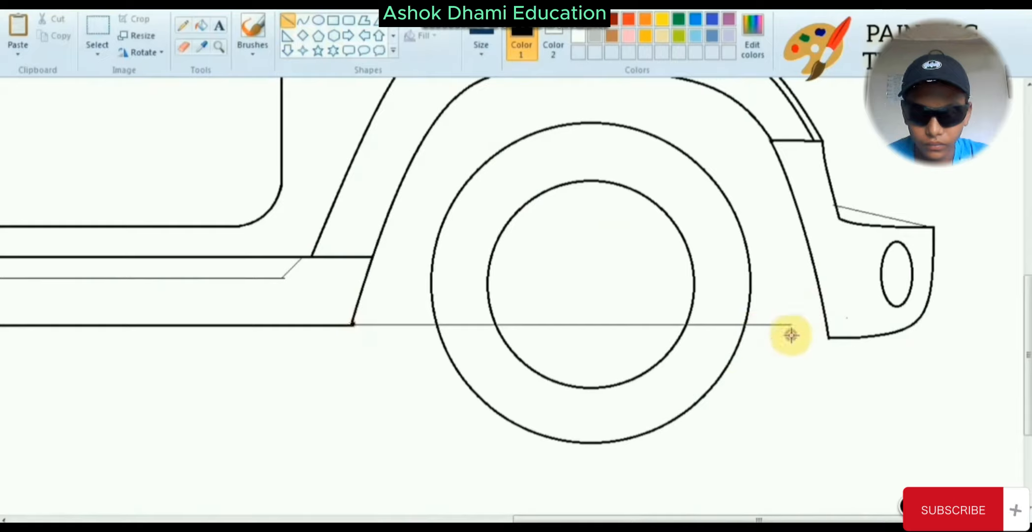
{"action": "key", "text": "ctrl+z"}
{"action": "left_click", "coordinate": [98, 48]}
{"action": "left_click", "coordinate": [118, 106]}
{"action": "mouse_move", "coordinate": [769, 195]}
{"action": "left_mouse_down"}
{"action": "mouse_move", "coordinate": [858, 381]}
{"action": "mouse_move", "coordinate": [793, 340]}
{"action": "left_mouse_up"}
{"action": "mouse_move", "coordinate": [875, 272]}
{"action": "left_mouse_down"}
{"action": "mouse_move", "coordinate": [869, 250]}
{"action": "mouse_move", "coordinate": [871, 261]}
{"action": "left_mouse_up"}
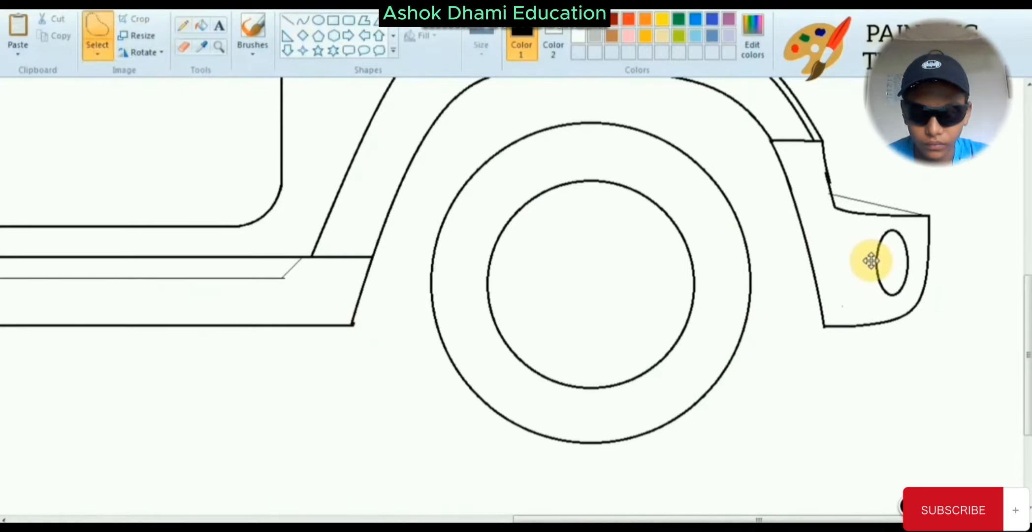
{"action": "left_click", "coordinate": [219, 47]}
{"action": "left_click", "coordinate": [287, 20]}
{"action": "left_click_drag", "start_coordinate": [354, 326], "coordinate": [826, 327]}
{"action": "key", "text": "ctrl+z"}
Erase the edge between the fender's lower corner and the front bumper's top, and choose the Curve tool with a thicker line
{"action": "left_click", "coordinate": [216, 49]}
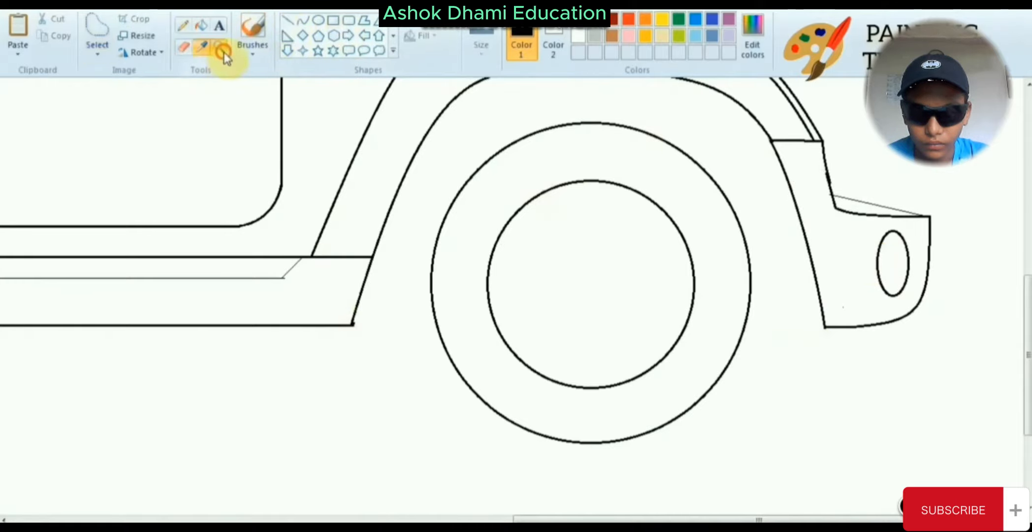
{"action": "left_click", "coordinate": [860, 237]}
{"action": "left_click", "coordinate": [859, 236]}
{"action": "left_click", "coordinate": [184, 48]}
{"action": "scroll", "coordinate": [403, 230], "scroll_direction": "up", "scroll_amount": 3}
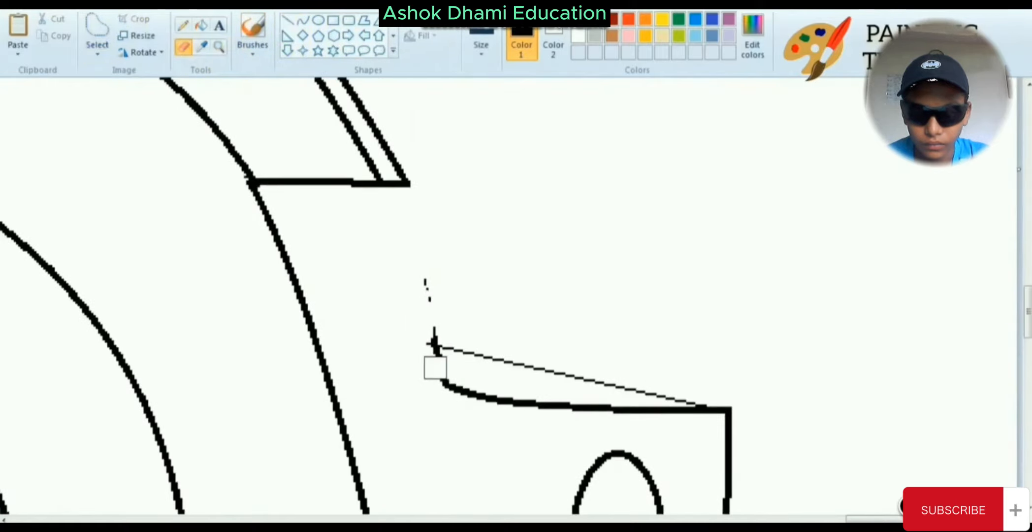
{"action": "left_click", "coordinate": [303, 19]}
{"action": "left_click", "coordinate": [482, 47]}
{"action": "left_click", "coordinate": [497, 131]}
{"action": "left_click_drag", "start_coordinate": [408, 183], "coordinate": [431, 340]}
{"action": "left_click", "coordinate": [430, 364]}
{"action": "key", "text": "ctrl+z"}
{"action": "mouse_move", "coordinate": [408, 185]}
{"action": "left_mouse_down"}
{"action": "mouse_move", "coordinate": [485, 396]}
{"action": "mouse_move", "coordinate": [466, 332]}
{"action": "left_mouse_up"}
{"action": "left_click", "coordinate": [429, 385]}
{"action": "left_click", "coordinate": [457, 326]}
{"action": "key", "text": "ctrl+z"}
{"action": "key", "text": "ctrl+z"}
{"action": "mouse_move", "coordinate": [408, 185]}
{"action": "left_mouse_down"}
{"action": "mouse_move", "coordinate": [485, 396]}
{"action": "mouse_move", "coordinate": [428, 332]}
{"action": "mouse_move", "coordinate": [453, 315]}
{"action": "left_mouse_up"}
{"action": "key", "text": "ctrl+z"}
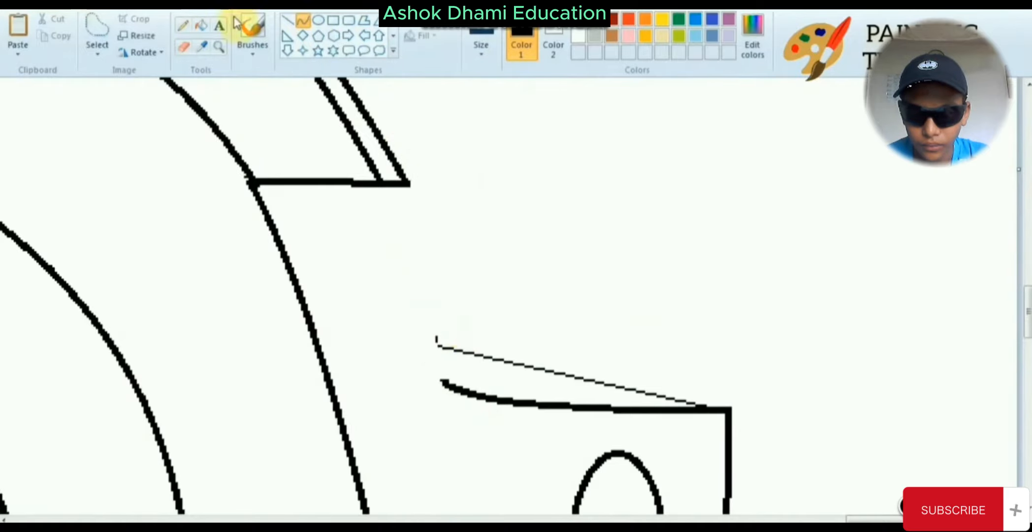
Draw a curved edge from the fender's lower front corner down to the front bumper's top
{"action": "scroll", "coordinate": [901, 375], "scroll_direction": "down", "scroll_amount": 2}
{"action": "left_click_drag", "start_coordinate": [608, 153], "coordinate": [726, 297]}
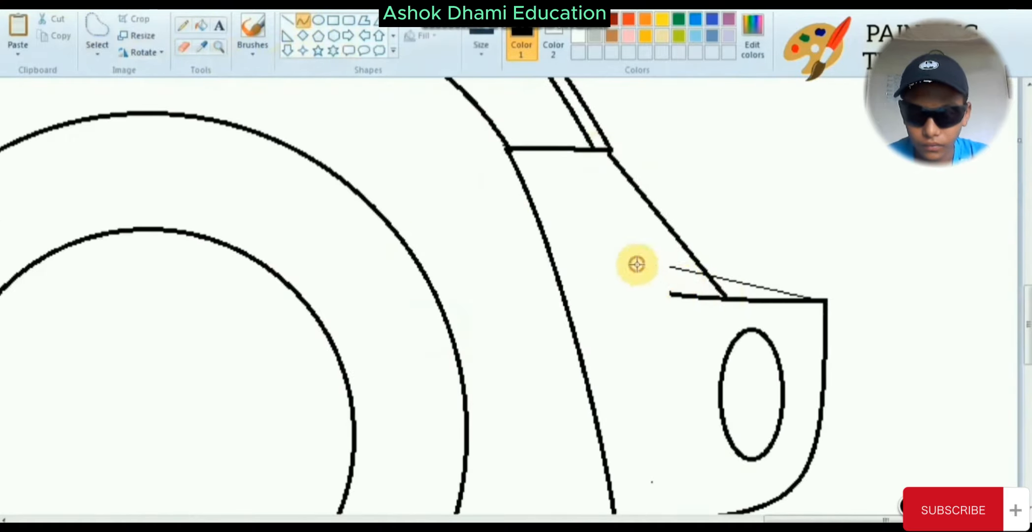
{"action": "mouse_move", "coordinate": [636, 263]}
{"action": "left_mouse_down"}
{"action": "mouse_move", "coordinate": [670, 272]}
{"action": "mouse_move", "coordinate": [656, 277]}
{"action": "left_mouse_up"}
Erase the uneven join at the front bumper's top and redraw it so the curve flows into a straight top edge
{"action": "scroll", "coordinate": [690, 295], "scroll_direction": "up", "scroll_amount": 1}
{"action": "left_click", "coordinate": [184, 47]}
{"action": "left_click_drag", "start_coordinate": [497, 224], "coordinate": [579, 236]}
{"action": "left_click", "coordinate": [302, 21]}
{"action": "mouse_move", "coordinate": [485, 208]}
{"action": "left_mouse_down"}
{"action": "mouse_move", "coordinate": [599, 235]}
{"action": "mouse_move", "coordinate": [546, 231]}
{"action": "mouse_move", "coordinate": [659, 235]}
{"action": "left_mouse_up"}
{"action": "left_click", "coordinate": [547, 236]}
Extend the thin slanted line above the front bumper back to the curved rear edge
{"action": "left_click", "coordinate": [288, 20]}
{"action": "left_click", "coordinate": [478, 159]}
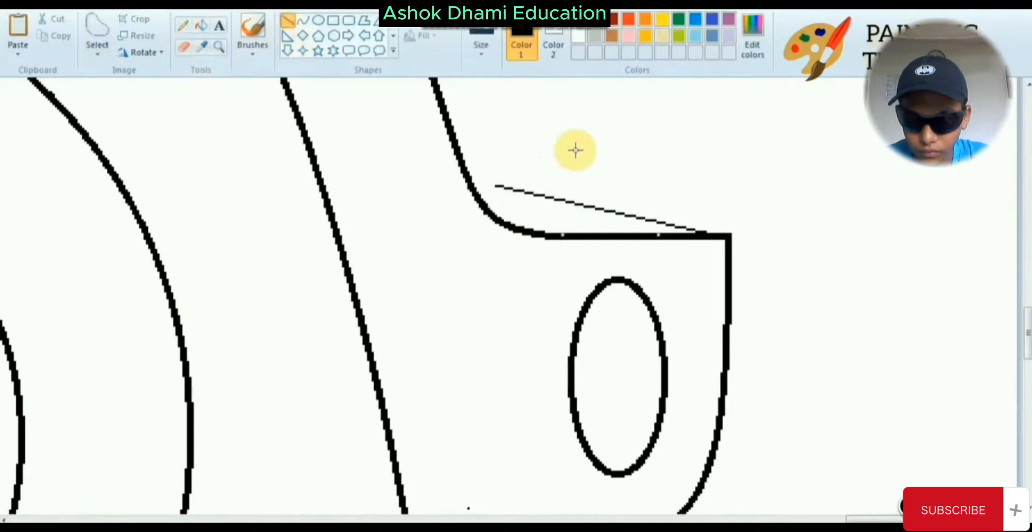
{"action": "left_click_drag", "start_coordinate": [528, 190], "coordinate": [470, 177]}
{"action": "key", "text": "ctrl+z"}
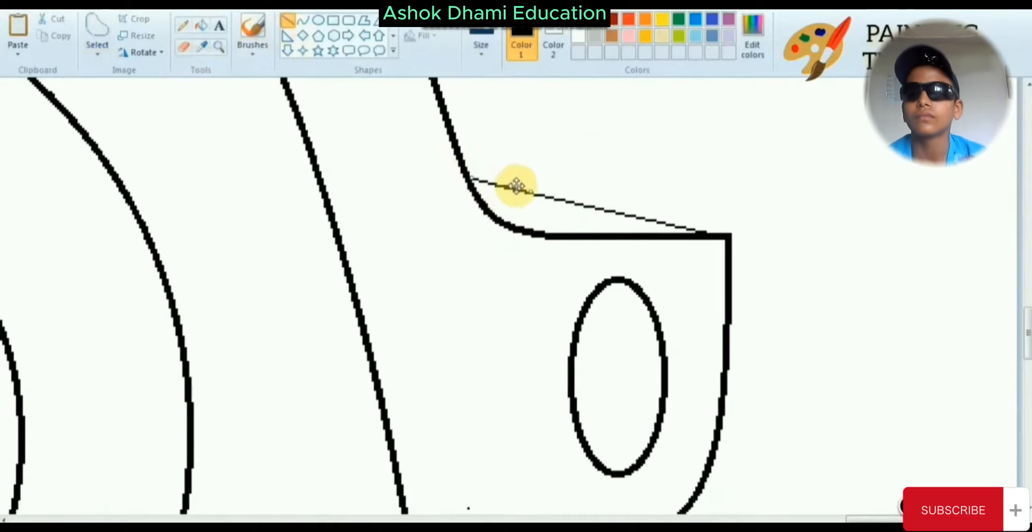
Draw short thin lines joining the rear bumper and the sill to the rear wheel, and shift the selected pieces slightly down
{"action": "left_click", "coordinate": [219, 47]}
{"action": "right_click", "coordinate": [214, 102]}
{"action": "right_click", "coordinate": [214, 101]}
{"action": "right_click", "coordinate": [214, 101]}
{"action": "right_click", "coordinate": [214, 102]}
{"action": "right_click", "coordinate": [214, 101]}
{"action": "left_click", "coordinate": [287, 20]}
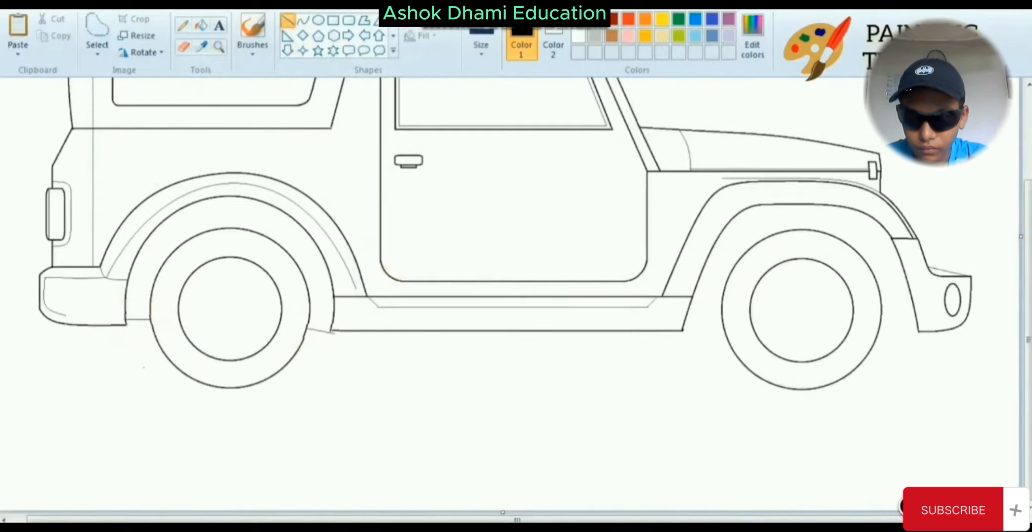
{"action": "scroll", "coordinate": [304, 180], "scroll_direction": "up", "scroll_amount": 3}
{"action": "left_click", "coordinate": [93, 33]}
{"action": "mouse_move", "coordinate": [139, 415]}
{"action": "left_mouse_down"}
{"action": "mouse_move", "coordinate": [148, 369]}
{"action": "mouse_move", "coordinate": [310, 375]}
{"action": "mouse_move", "coordinate": [181, 491]}
{"action": "mouse_move", "coordinate": [138, 425]}
{"action": "left_mouse_up"}
{"action": "left_click_drag", "start_coordinate": [228, 400], "coordinate": [225, 406]}
Draw a small flat rectangle near the rear wheel, select it and move it down
{"action": "left_click", "coordinate": [334, 20]}
{"action": "left_click_drag", "start_coordinate": [206, 359], "coordinate": [259, 368]}
{"action": "left_click", "coordinate": [281, 270]}
{"action": "left_click", "coordinate": [98, 27]}
{"action": "left_click_drag", "start_coordinate": [338, 302], "coordinate": [189, 387]}
{"action": "left_click_drag", "start_coordinate": [263, 350], "coordinate": [274, 401]}
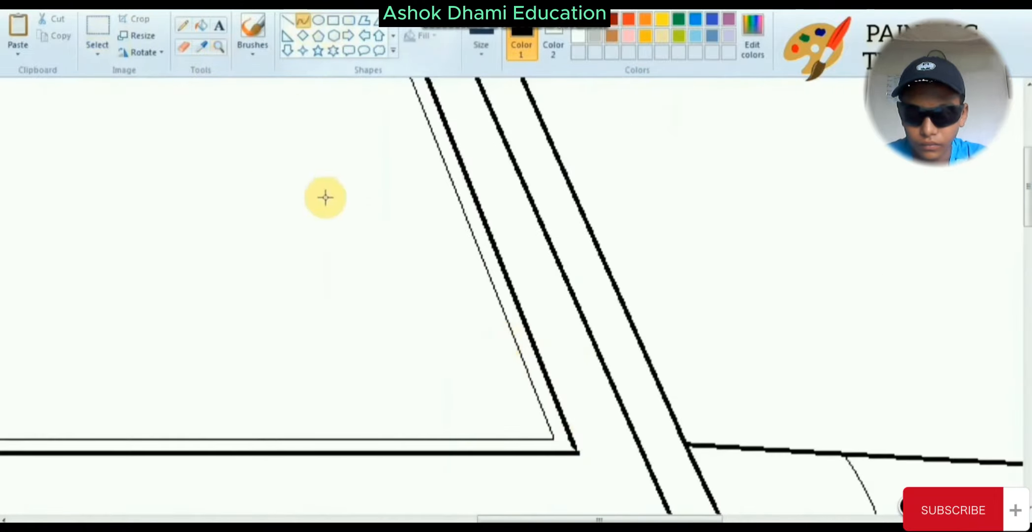
Draw a side-mirror outline in the front part of the door window with a slanted upper front edge, upright sides and a rounded upper rear corner
{"action": "mouse_move", "coordinate": [355, 179]}
{"action": "left_mouse_down"}
{"action": "mouse_move", "coordinate": [396, 347]}
{"action": "mouse_move", "coordinate": [397, 303]}
{"action": "left_mouse_up"}
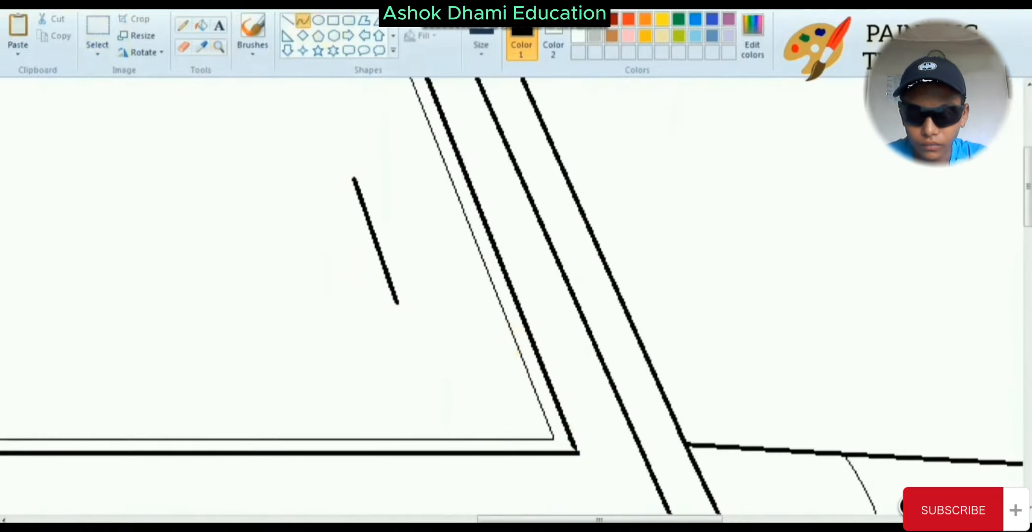
{"action": "left_click", "coordinate": [288, 20]}
{"action": "key", "text": "ctrl+z"}
{"action": "left_click_drag", "start_coordinate": [373, 245], "coordinate": [373, 328]}
{"action": "mouse_move", "coordinate": [374, 244]}
{"action": "left_mouse_down"}
{"action": "mouse_move", "coordinate": [348, 180]}
{"action": "mouse_move", "coordinate": [283, 184]}
{"action": "mouse_move", "coordinate": [276, 333]}
{"action": "left_mouse_up"}
{"action": "left_click", "coordinate": [303, 21]}
{"action": "left_click_drag", "start_coordinate": [267, 199], "coordinate": [273, 183]}
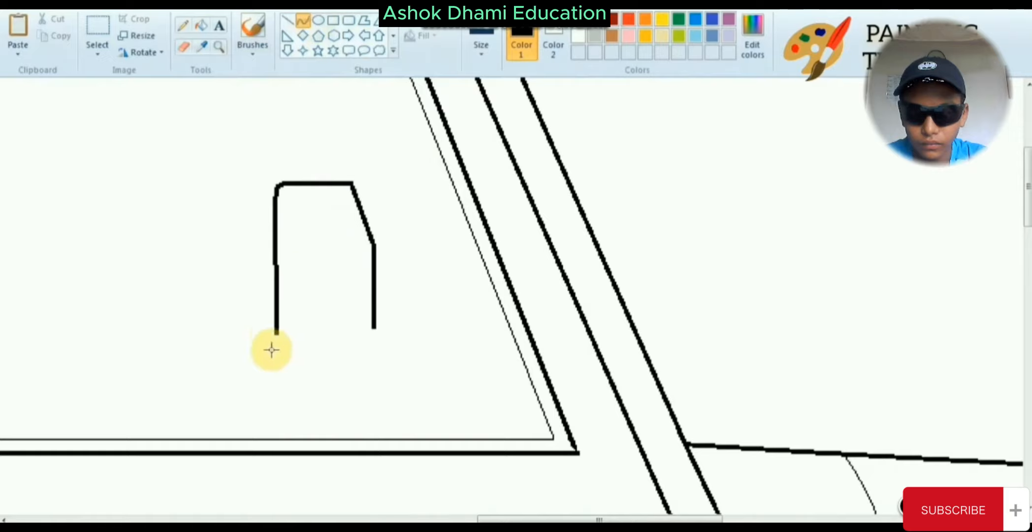
Draw the slightly curved lower edge of the side-mirror housing from its rear side towards the front
{"action": "left_click_drag", "start_coordinate": [276, 334], "coordinate": [344, 339]}
{"action": "left_click", "coordinate": [301, 337]}
{"action": "left_click", "coordinate": [317, 339]}
{"action": "left_click", "coordinate": [345, 347]}
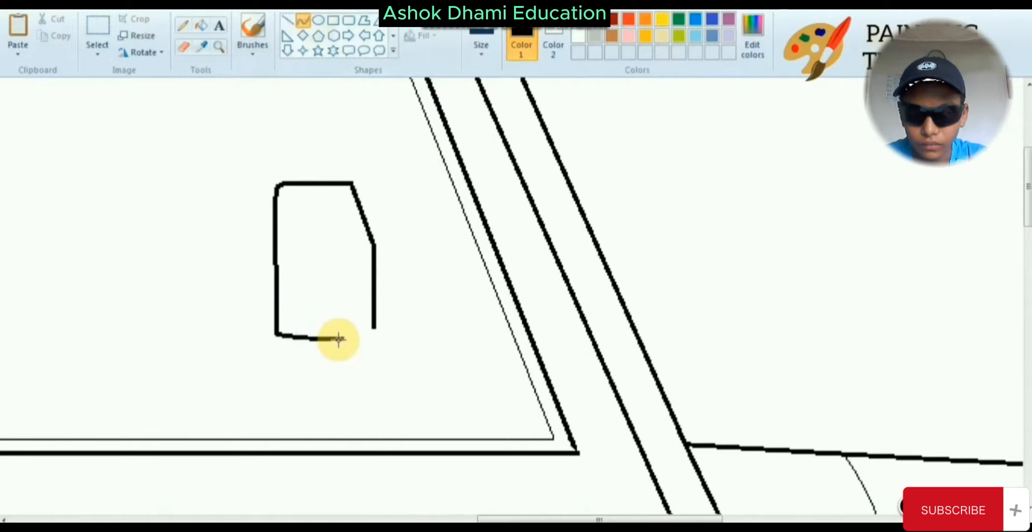
Draw the mirror's mounting arm below the housing with a slanted rear side, rounded lower front corner and curved upper edge, plus a thin closing line
{"action": "left_click", "coordinate": [288, 19]}
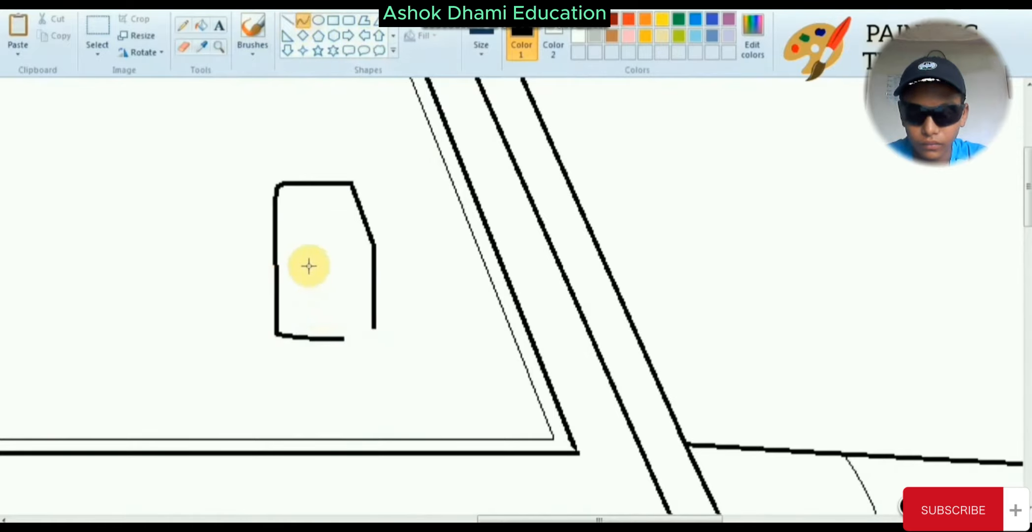
{"action": "left_click", "coordinate": [99, 29]}
{"action": "left_click_drag", "start_coordinate": [361, 272], "coordinate": [288, 408]}
{"action": "left_click_drag", "start_coordinate": [272, 264], "coordinate": [355, 387]}
{"action": "mouse_move", "coordinate": [311, 330]}
{"action": "left_mouse_down"}
{"action": "mouse_move", "coordinate": [381, 349]}
{"action": "mouse_move", "coordinate": [362, 319]}
{"action": "mouse_move", "coordinate": [380, 338]}
{"action": "mouse_move", "coordinate": [330, 378]}
{"action": "mouse_move", "coordinate": [337, 359]}
{"action": "mouse_move", "coordinate": [327, 385]}
{"action": "mouse_move", "coordinate": [408, 360]}
{"action": "mouse_move", "coordinate": [382, 350]}
{"action": "left_mouse_up"}
{"action": "left_click", "coordinate": [303, 19]}
{"action": "left_click", "coordinate": [436, 306]}
{"action": "left_click", "coordinate": [481, 39]}
{"action": "left_click", "coordinate": [507, 74]}
{"action": "left_click", "coordinate": [290, 24]}
{"action": "key", "text": "ctrl+z"}
{"action": "left_click_drag", "start_coordinate": [382, 353], "coordinate": [384, 391]}
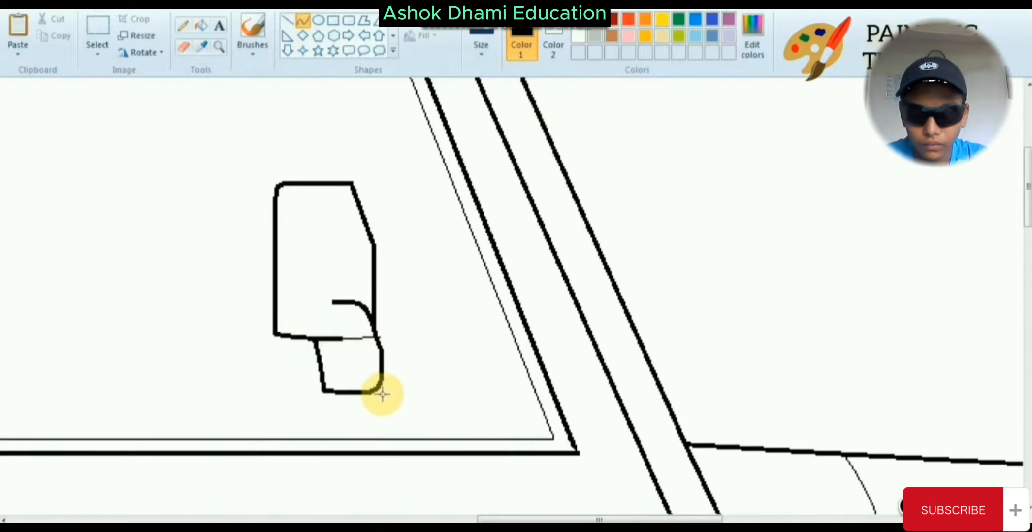
Draw a thin rectangle inside the mirror's front side and connect it with thin lines to the housing's upper and lower rear corners
{"action": "left_click", "coordinate": [333, 20]}
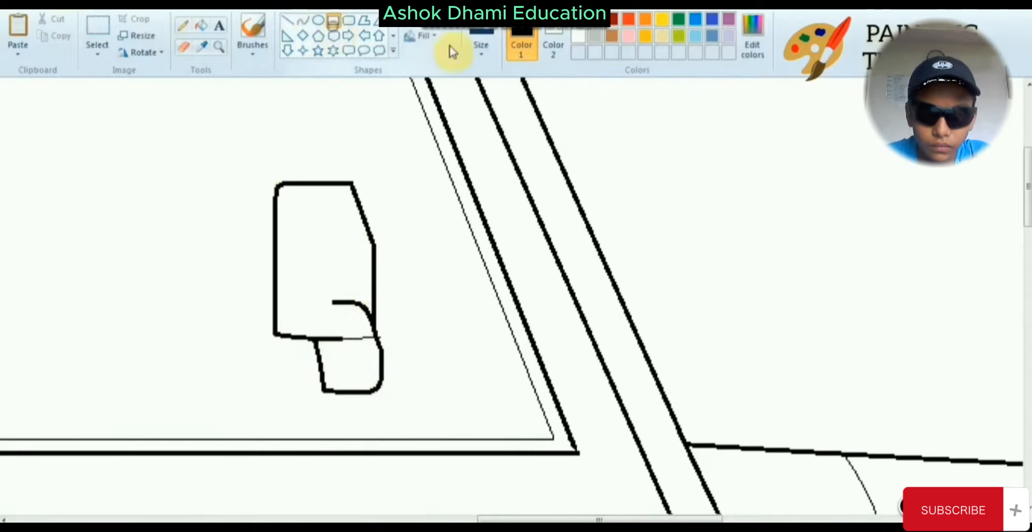
{"action": "left_click", "coordinate": [481, 41]}
{"action": "left_click", "coordinate": [497, 79]}
{"action": "left_click_drag", "start_coordinate": [332, 225], "coordinate": [377, 302]}
{"action": "left_click_drag", "start_coordinate": [354, 224], "coordinate": [375, 272]}
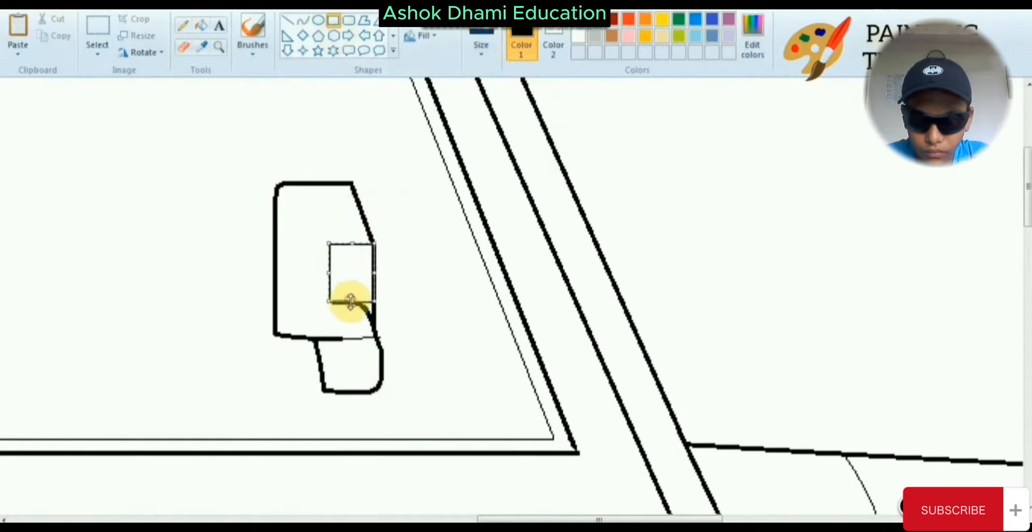
{"action": "left_click", "coordinate": [303, 20]}
{"action": "left_click_drag", "start_coordinate": [279, 186], "coordinate": [330, 244]}
{"action": "left_click_drag", "start_coordinate": [330, 302], "coordinate": [274, 330]}
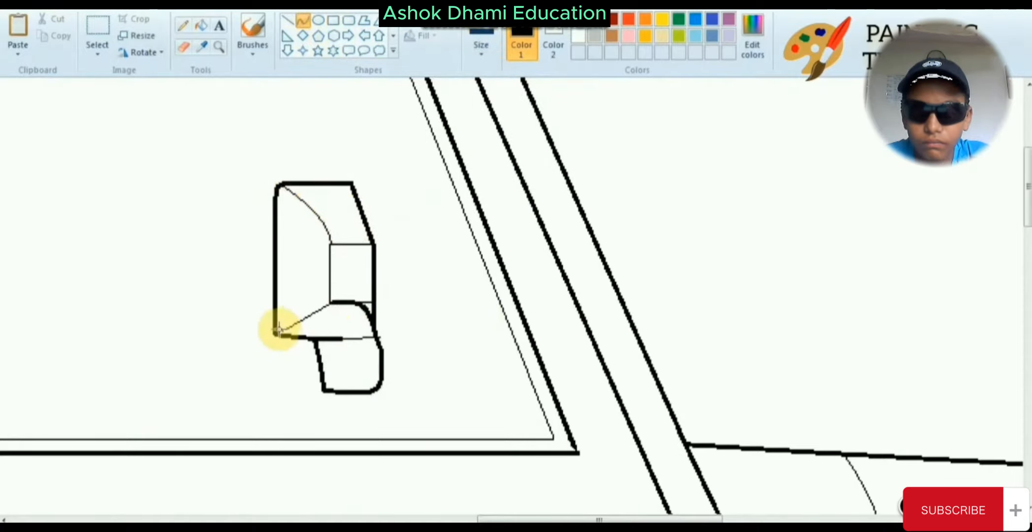
Add a thin curved crease and a thin slanted line on the mirror's mounting arm
{"action": "left_click_drag", "start_coordinate": [330, 302], "coordinate": [375, 374]}
{"action": "left_click", "coordinate": [356, 314]}
{"action": "left_click_drag", "start_coordinate": [331, 340], "coordinate": [352, 341]}
{"action": "left_click_drag", "start_coordinate": [377, 375], "coordinate": [384, 371]}
{"action": "left_click", "coordinate": [442, 327]}
{"action": "left_click_drag", "start_coordinate": [343, 340], "coordinate": [366, 379]}
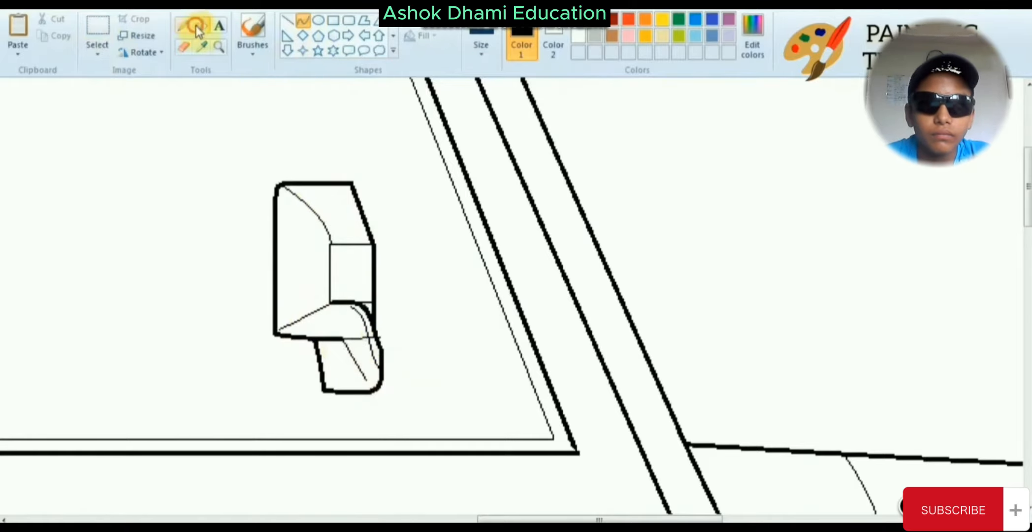
Fill all sections of the side mirror with lime green
{"action": "left_click", "coordinate": [683, 34]}
{"action": "left_click", "coordinate": [303, 276]}
{"action": "left_click", "coordinate": [351, 273]}
{"action": "left_click", "coordinate": [341, 366]}
{"action": "left_click", "coordinate": [340, 214]}
{"action": "left_click", "coordinate": [142, 35]}
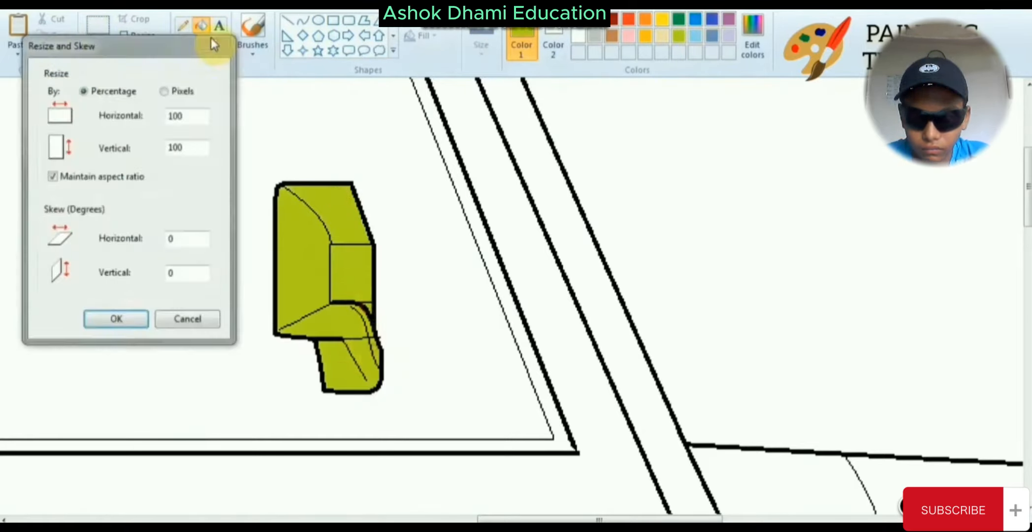
Select the whole side mirror and move it to the lower front corner of the door window
{"action": "left_click", "coordinate": [97, 25]}
{"action": "left_click_drag", "start_coordinate": [269, 172], "coordinate": [408, 408]}
{"action": "left_click_drag", "start_coordinate": [344, 285], "coordinate": [532, 378]}
Fill all sections of the moved side mirror and its arm with white
{"action": "left_click", "coordinate": [202, 25]}
{"action": "left_click", "coordinate": [578, 36]}
{"action": "left_click", "coordinate": [549, 305]}
{"action": "left_click", "coordinate": [502, 365]}
{"action": "left_click", "coordinate": [548, 372]}
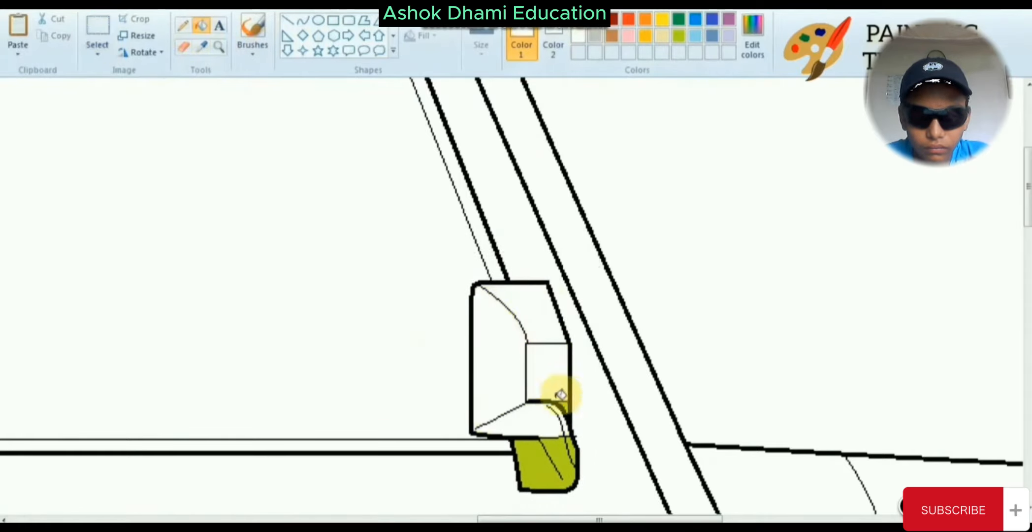
{"action": "left_click", "coordinate": [567, 406]}
{"action": "left_click", "coordinate": [534, 463]}
Draw a thin black circle just inside the rear wheel's rim
{"action": "left_click", "coordinate": [220, 46]}
{"action": "right_click", "coordinate": [426, 230]}
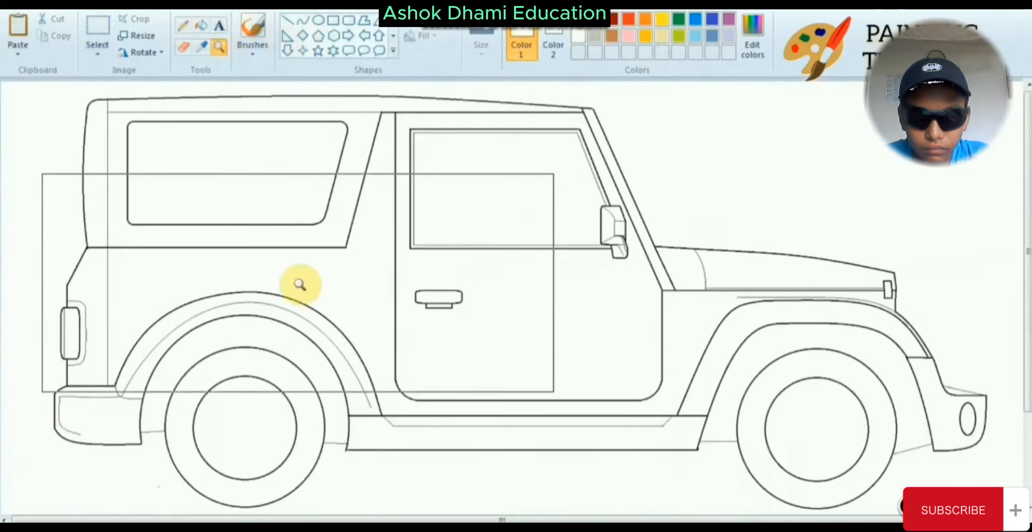
{"action": "left_click", "coordinate": [323, 472]}
{"action": "left_click", "coordinate": [318, 20]}
{"action": "left_click", "coordinate": [578, 20]}
{"action": "left_click_drag", "start_coordinate": [357, 246], "coordinate": [600, 466]}
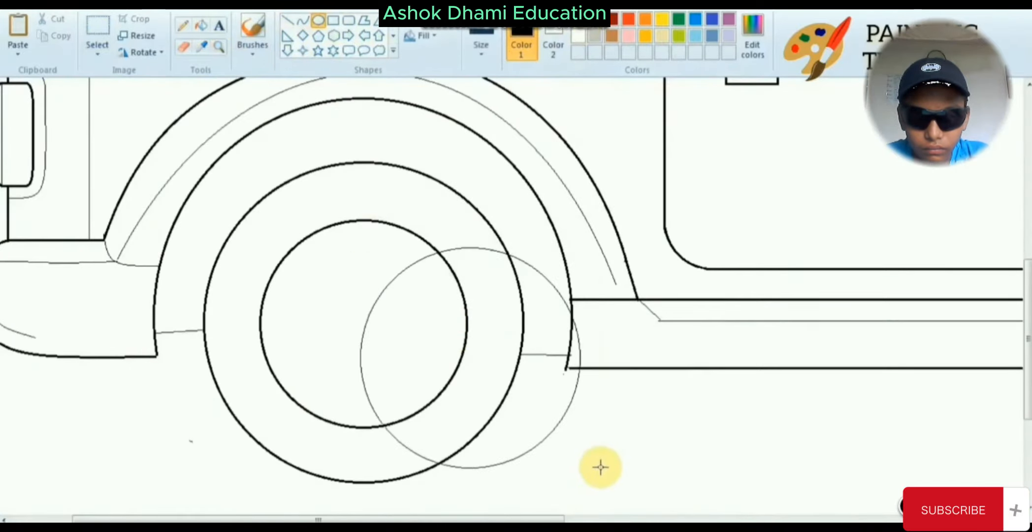
{"action": "left_click_drag", "start_coordinate": [473, 337], "coordinate": [356, 310]}
Draw the top spoke of the rear wheel with two curved sides and short forked ends at the rim, and trim its lower ends
{"action": "left_click", "coordinate": [287, 19]}
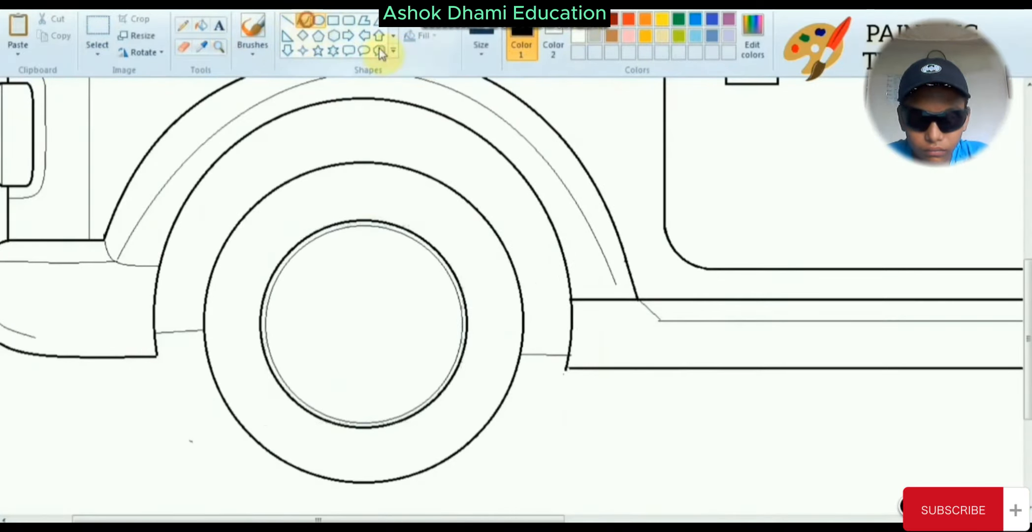
{"action": "left_click_drag", "start_coordinate": [403, 234], "coordinate": [357, 335]}
{"action": "left_click", "coordinate": [303, 20]}
{"action": "left_click_drag", "start_coordinate": [344, 261], "coordinate": [353, 295]}
{"action": "left_click_drag", "start_coordinate": [387, 239], "coordinate": [387, 335]}
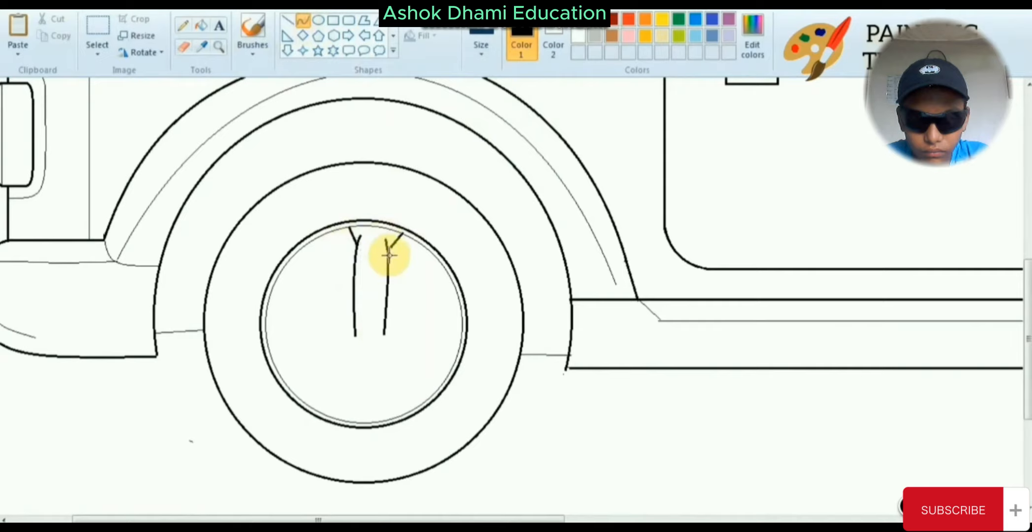
{"action": "left_click_drag", "start_coordinate": [387, 254], "coordinate": [383, 268]}
{"action": "left_click_drag", "start_coordinate": [389, 234], "coordinate": [385, 336]}
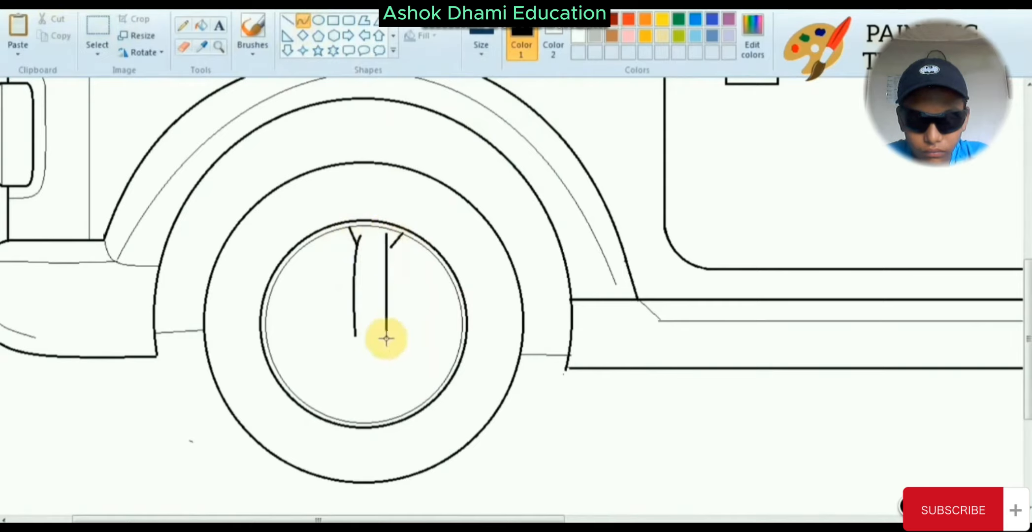
{"action": "left_click_drag", "start_coordinate": [392, 249], "coordinate": [389, 250]}
{"action": "left_click", "coordinate": [432, 251]}
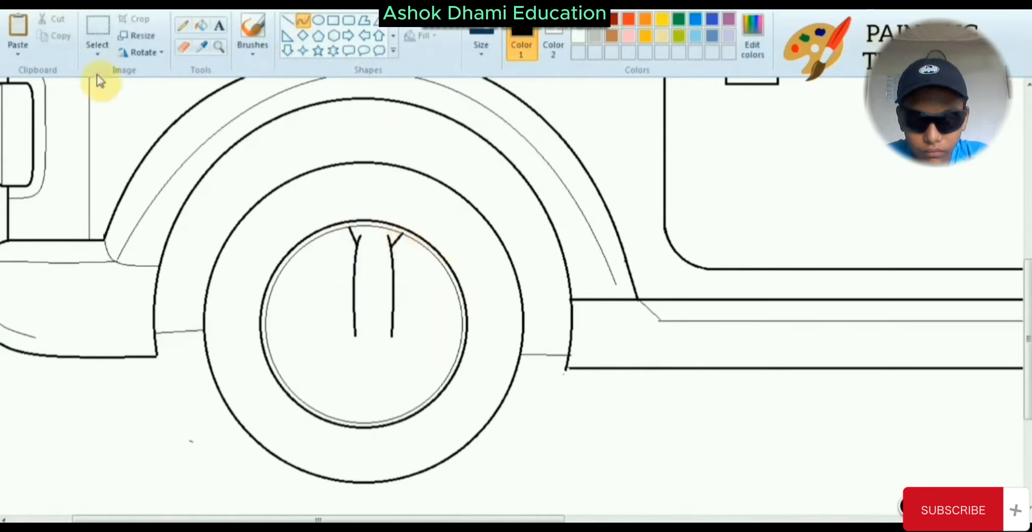
{"action": "left_click", "coordinate": [98, 31]}
{"action": "left_click_drag", "start_coordinate": [315, 340], "coordinate": [415, 314]}
{"action": "key", "text": "Delete"}
Try to place a rotated copy of the top spoke elsewhere inside the rear wheel's rim
{"action": "left_click", "coordinate": [97, 51]}
{"action": "left_click", "coordinate": [134, 110]}
{"action": "mouse_move", "coordinate": [333, 289]}
{"action": "left_mouse_down"}
{"action": "mouse_move", "coordinate": [406, 231]}
{"action": "mouse_move", "coordinate": [333, 261]}
{"action": "left_mouse_up"}
{"action": "right_click", "coordinate": [376, 235]}
{"action": "left_click", "coordinate": [393, 266]}
{"action": "right_click", "coordinate": [335, 247]}
{"action": "left_click", "coordinate": [357, 290]}
{"action": "right_click", "coordinate": [64, 154]}
{"action": "key", "text": "Escape"}
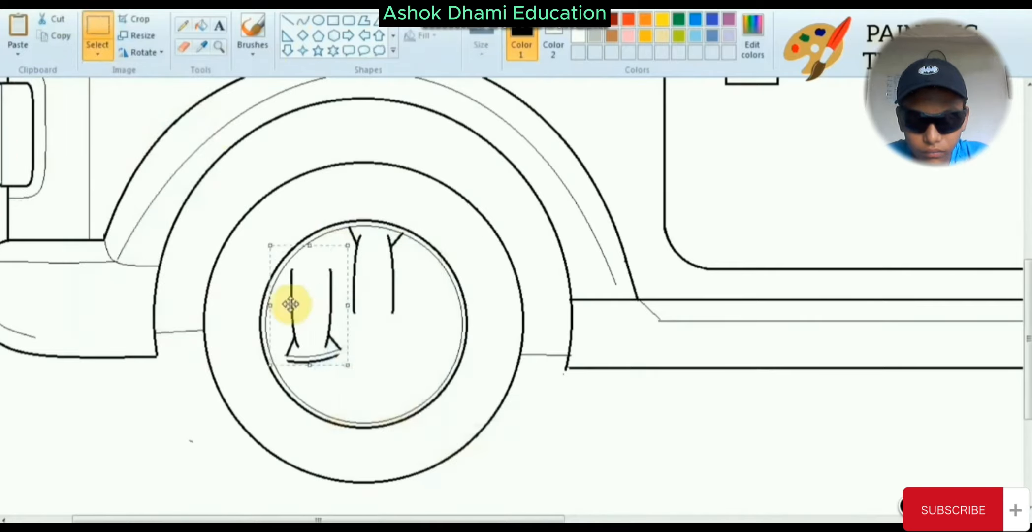
{"action": "left_click_drag", "start_coordinate": [290, 302], "coordinate": [353, 373]}
{"action": "key", "text": "Delete"}
Draw the curved edges of the rear wheel's right and lower-right spokes from the hub area to the rim
{"action": "left_click", "coordinate": [288, 20]}
{"action": "left_click_drag", "start_coordinate": [393, 310], "coordinate": [433, 399]}
{"action": "left_click", "coordinate": [444, 336]}
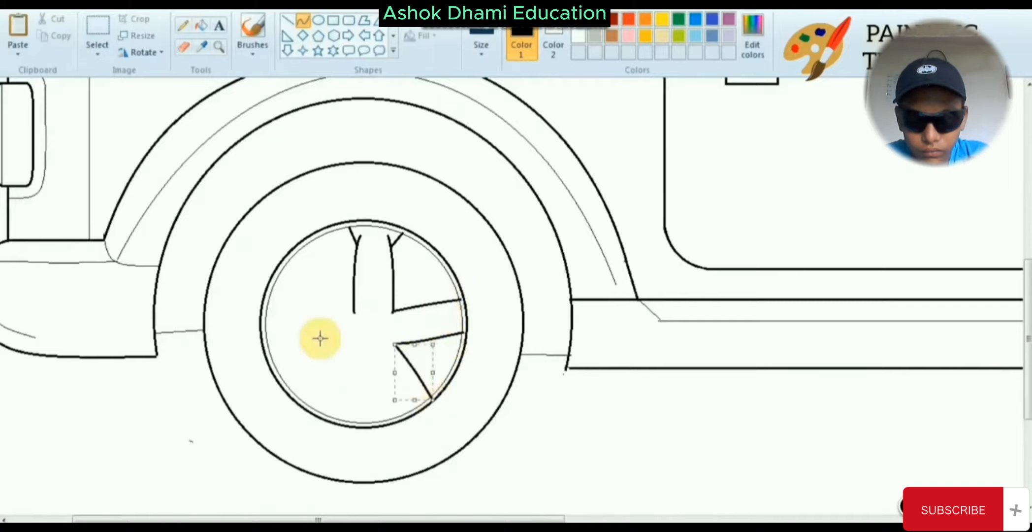
{"action": "left_click_drag", "start_coordinate": [360, 353], "coordinate": [401, 420]}
{"action": "left_click", "coordinate": [377, 371]}
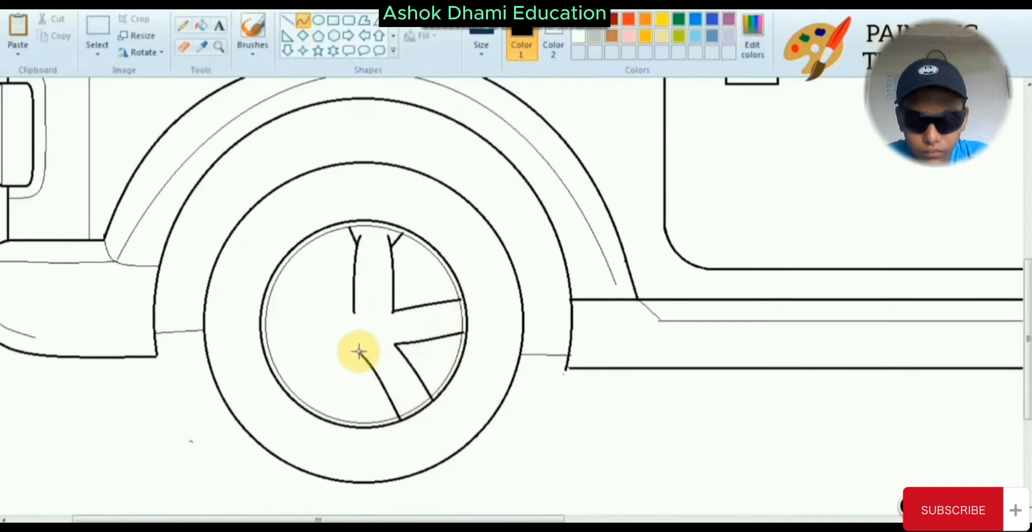
Draw the edges of the left and lower-left spokes, then redo the upper-left edge and the top spoke's left side
{"action": "left_click_drag", "start_coordinate": [359, 351], "coordinate": [274, 281]}
{"action": "double_click", "coordinate": [339, 373]}
{"action": "double_click", "coordinate": [283, 376]}
{"action": "double_click", "coordinate": [299, 288]}
{"action": "left_click_drag", "start_coordinate": [336, 332], "coordinate": [261, 312]}
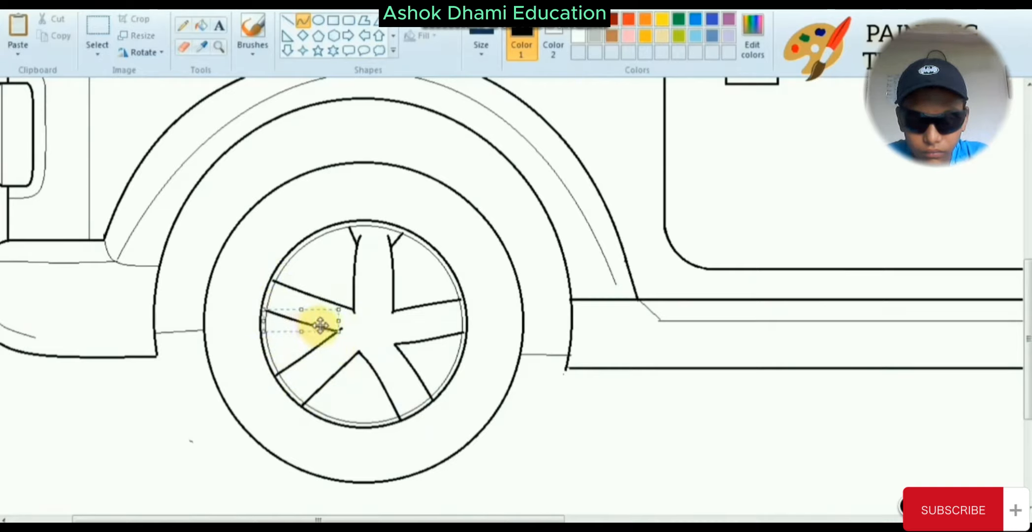
{"action": "left_click", "coordinate": [277, 109]}
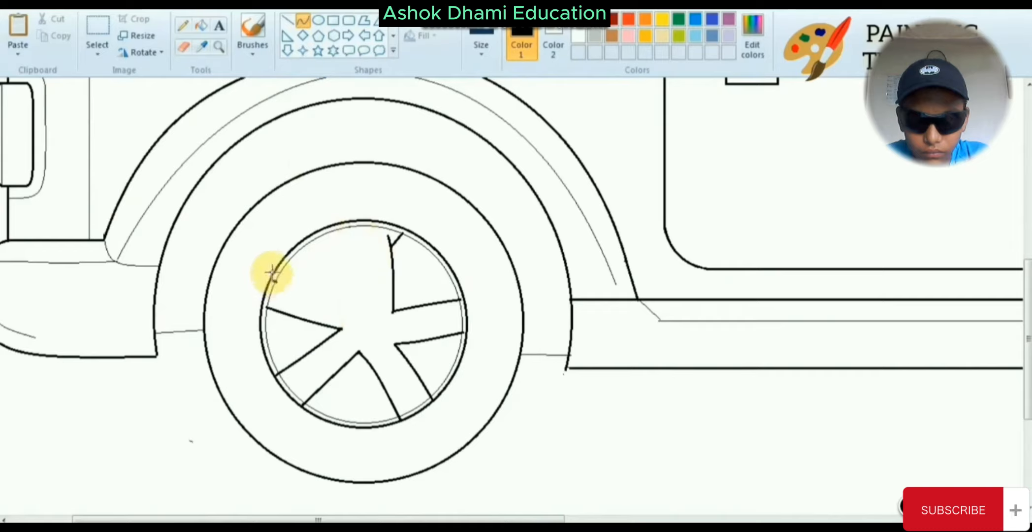
{"action": "left_click_drag", "start_coordinate": [274, 271], "coordinate": [360, 300]}
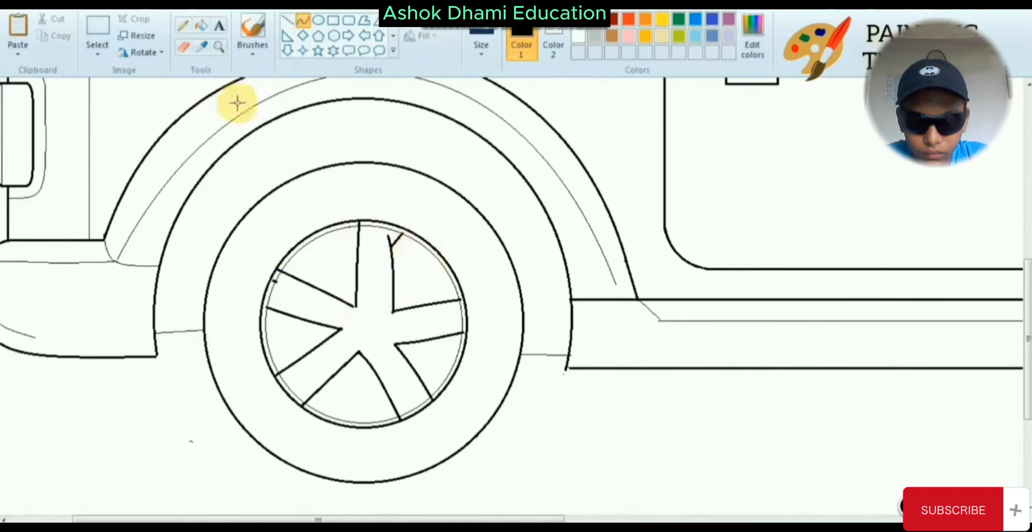
Select the left-hand spoke lines of the rear wheel with a free-form outline and delete them
{"action": "left_click", "coordinate": [219, 47]}
{"action": "left_click", "coordinate": [403, 354]}
{"action": "left_click", "coordinate": [97, 53]}
{"action": "left_click", "coordinate": [133, 104]}
{"action": "mouse_move", "coordinate": [420, 192]}
{"action": "left_mouse_down"}
{"action": "mouse_move", "coordinate": [362, 398]}
{"action": "mouse_move", "coordinate": [237, 185]}
{"action": "mouse_move", "coordinate": [414, 198]}
{"action": "left_mouse_up"}
{"action": "key", "text": "Delete"}
Place a horizontally flipped copy of the right-hand spoke lines on the wheel's left half and join its upper edge to the top spoke
{"action": "scroll", "coordinate": [426, 212], "scroll_direction": "up", "scroll_amount": 1}
{"action": "mouse_move", "coordinate": [482, 347]}
{"action": "left_mouse_down"}
{"action": "mouse_move", "coordinate": [632, 309]}
{"action": "mouse_move", "coordinate": [616, 443]}
{"action": "mouse_move", "coordinate": [477, 239]}
{"action": "left_mouse_up"}
{"action": "scroll", "coordinate": [634, 387], "scroll_direction": "down", "scroll_amount": 1}
{"action": "right_click", "coordinate": [522, 219]}
{"action": "left_click", "coordinate": [554, 246]}
{"action": "right_click", "coordinate": [552, 245]}
{"action": "left_click", "coordinate": [584, 287]}
{"action": "right_click", "coordinate": [143, 233]}
{"action": "left_click", "coordinate": [291, 430]}
{"action": "left_click_drag", "start_coordinate": [37, 135], "coordinate": [261, 224]}
{"action": "left_click", "coordinate": [304, 19]}
{"action": "left_click_drag", "start_coordinate": [374, 212], "coordinate": [419, 208]}
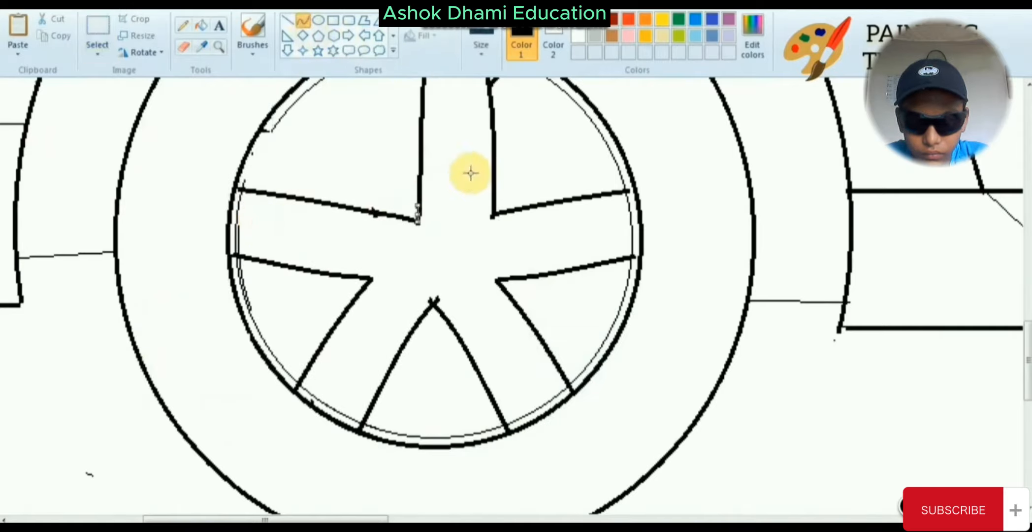
Delete both sides of the rear wheel's top spoke using a free-form selection
{"action": "left_click", "coordinate": [220, 47]}
{"action": "right_click", "coordinate": [353, 207]}
{"action": "right_click", "coordinate": [351, 216]}
{"action": "left_click", "coordinate": [340, 301]}
{"action": "left_click", "coordinate": [343, 299]}
{"action": "left_click", "coordinate": [97, 53]}
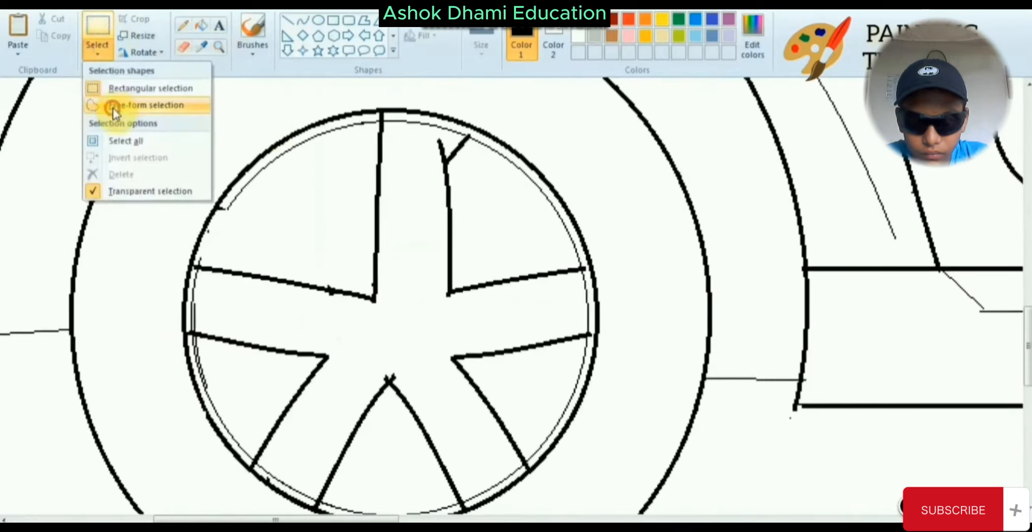
{"action": "left_click", "coordinate": [111, 106]}
{"action": "mouse_move", "coordinate": [370, 276]}
{"action": "left_mouse_down"}
{"action": "mouse_move", "coordinate": [421, 116]}
{"action": "mouse_move", "coordinate": [370, 295]}
{"action": "mouse_move", "coordinate": [446, 291]}
{"action": "left_mouse_up"}
{"action": "key", "text": "Delete"}
Redraw the top spoke with two straight sides running from the neighbouring spoke edges to the rim
{"action": "left_click_drag", "start_coordinate": [362, 294], "coordinate": [354, 116]}
{"action": "left_click_drag", "start_coordinate": [421, 298], "coordinate": [436, 116]}
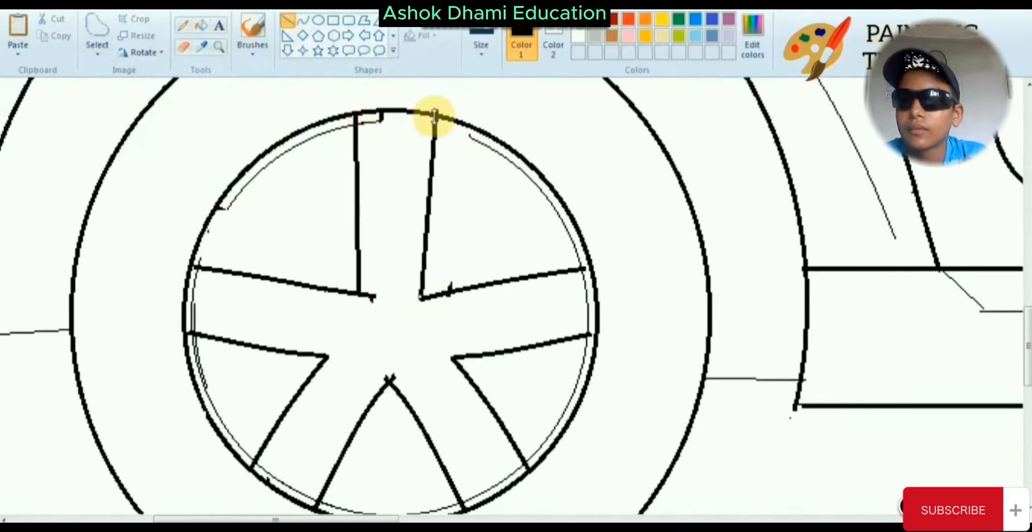
{"action": "left_click", "coordinate": [897, 526]}
{"action": "right_click", "coordinate": [907, 431]}
{"action": "key", "text": "Escape"}
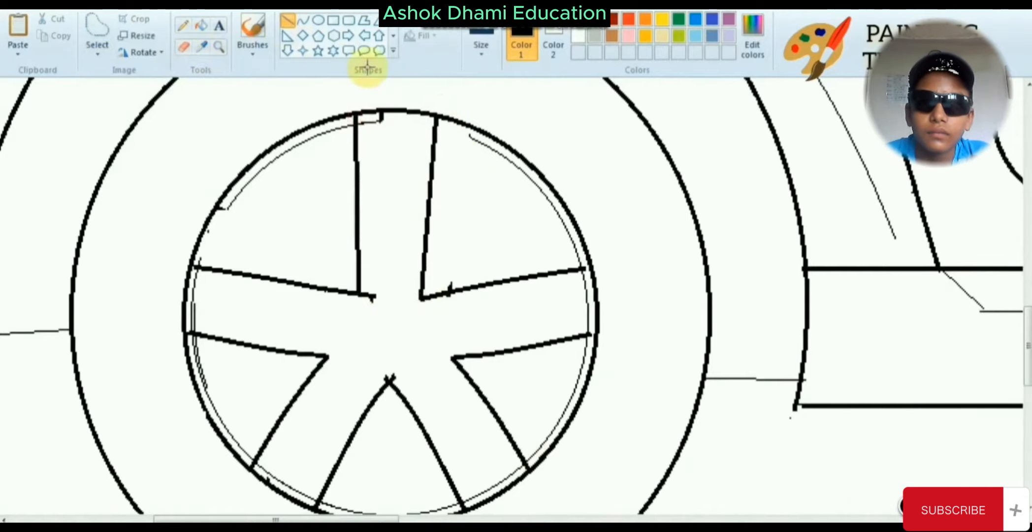
Erase the stray marks around the top spoke, the lower spokes' apex and the left spoke
{"action": "left_click", "coordinate": [183, 47]}
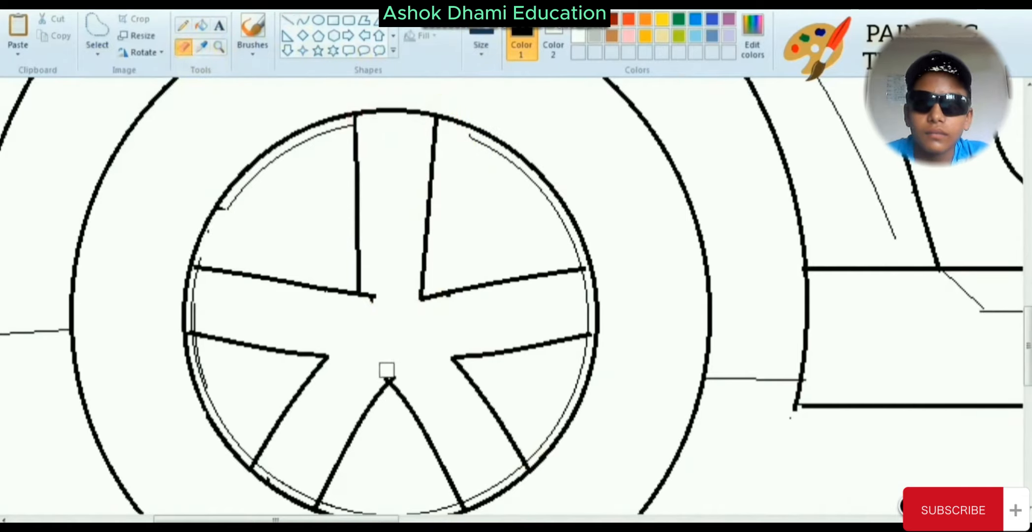
{"action": "left_click", "coordinate": [481, 43]}
{"action": "left_click", "coordinate": [516, 85]}
{"action": "left_click_drag", "start_coordinate": [195, 274], "coordinate": [194, 304]}
Erase the thin inner arc and leftover marks along the lower-left part of the rear wheel's rim
{"action": "left_click", "coordinate": [482, 43]}
{"action": "left_click", "coordinate": [516, 168]}
{"action": "left_click", "coordinate": [219, 47]}
{"action": "left_click", "coordinate": [384, 340]}
{"action": "left_click", "coordinate": [184, 47]}
{"action": "scroll", "coordinate": [166, 369], "scroll_direction": "down", "scroll_amount": 3}
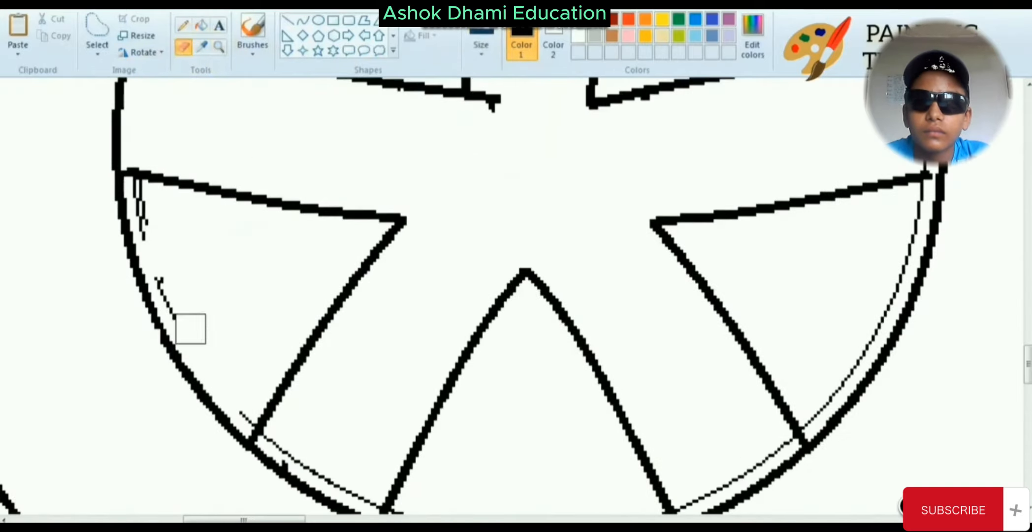
{"action": "left_click_drag", "start_coordinate": [176, 292], "coordinate": [170, 285]}
{"action": "left_click", "coordinate": [481, 43]}
{"action": "left_click", "coordinate": [516, 82]}
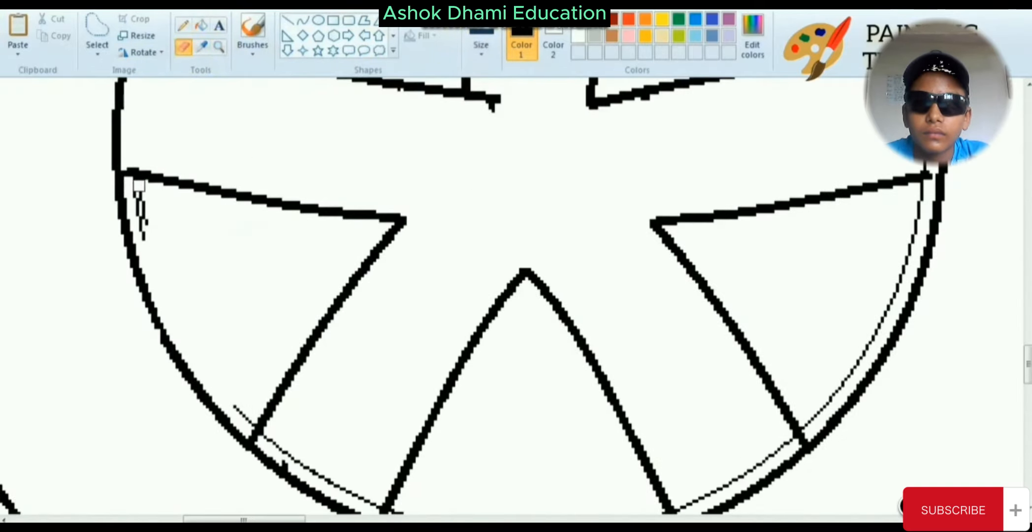
{"action": "scroll", "coordinate": [157, 255], "scroll_direction": "down", "scroll_amount": 3}
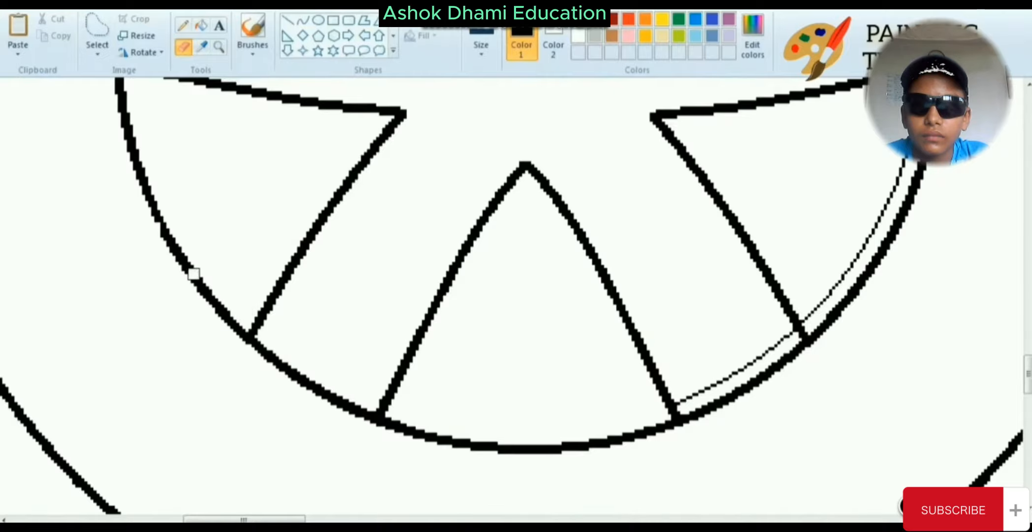
Erase the thin inner arc and stray marks along the upper half of the rear wheel's rim
{"action": "left_click", "coordinate": [219, 47]}
{"action": "right_click", "coordinate": [258, 186]}
{"action": "right_click", "coordinate": [443, 196]}
{"action": "right_click", "coordinate": [394, 195]}
{"action": "left_click", "coordinate": [68, 139]}
{"action": "left_click", "coordinate": [418, 269]}
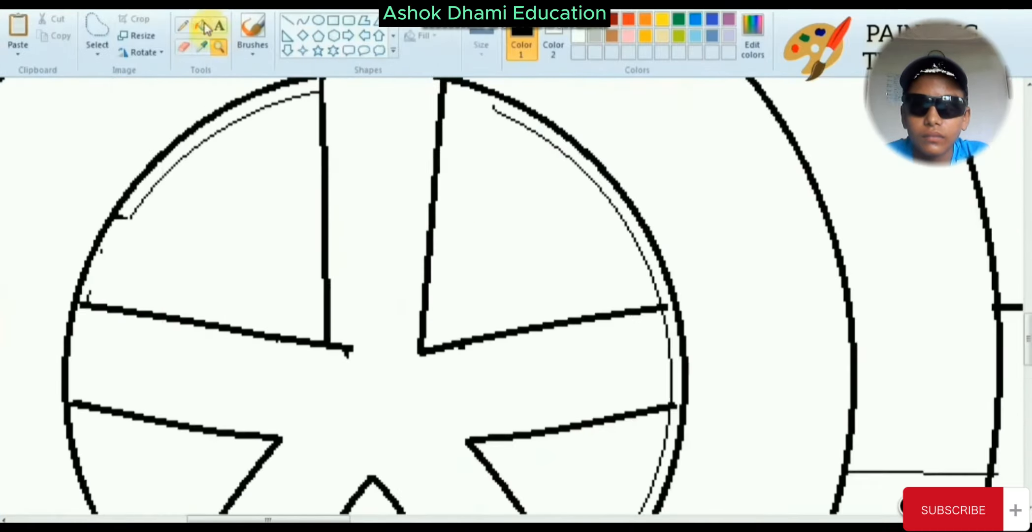
{"action": "left_click", "coordinate": [184, 47]}
{"action": "left_click", "coordinate": [481, 44]}
{"action": "left_click", "coordinate": [512, 169]}
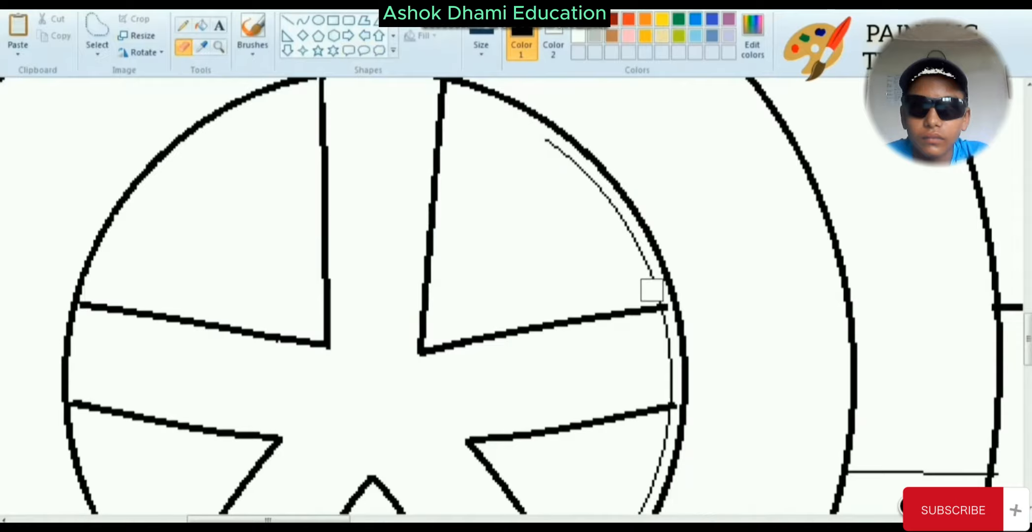
Erase the thin inner arc across the right spoke and begin clearing it around the lower-right spoke
{"action": "scroll", "coordinate": [542, 154], "scroll_direction": "down", "scroll_amount": 3}
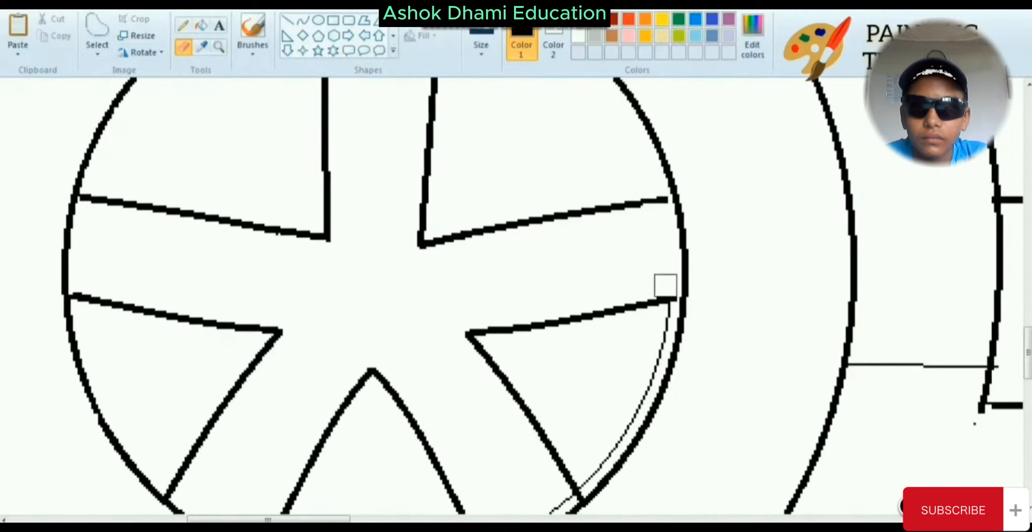
{"action": "left_click", "coordinate": [482, 47]}
{"action": "left_click", "coordinate": [493, 86]}
{"action": "left_click", "coordinate": [287, 21]}
{"action": "left_click", "coordinate": [481, 45]}
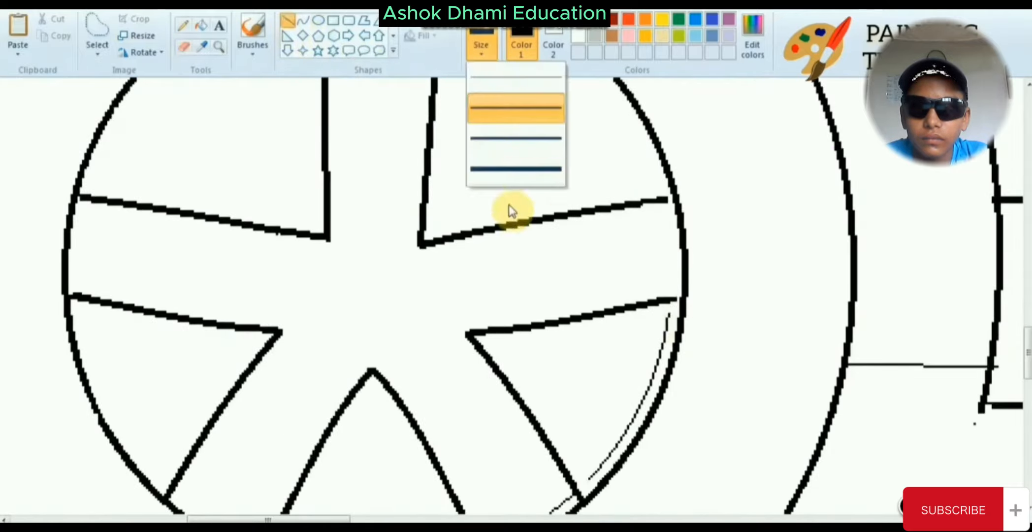
{"action": "left_click", "coordinate": [513, 170]}
{"action": "mouse_move", "coordinate": [670, 309]}
{"action": "left_mouse_down"}
{"action": "mouse_move", "coordinate": [640, 410]}
{"action": "mouse_move", "coordinate": [593, 473]}
{"action": "left_mouse_up"}
{"action": "key", "text": "ctrl+z"}
Remove the remaining thin arc along the lower-right rim and set the primary color back to black
{"action": "left_click", "coordinate": [578, 36]}
{"action": "left_click", "coordinate": [184, 47]}
{"action": "scroll", "coordinate": [499, 430], "scroll_direction": "down", "scroll_amount": 3}
{"action": "left_click", "coordinate": [578, 20]}
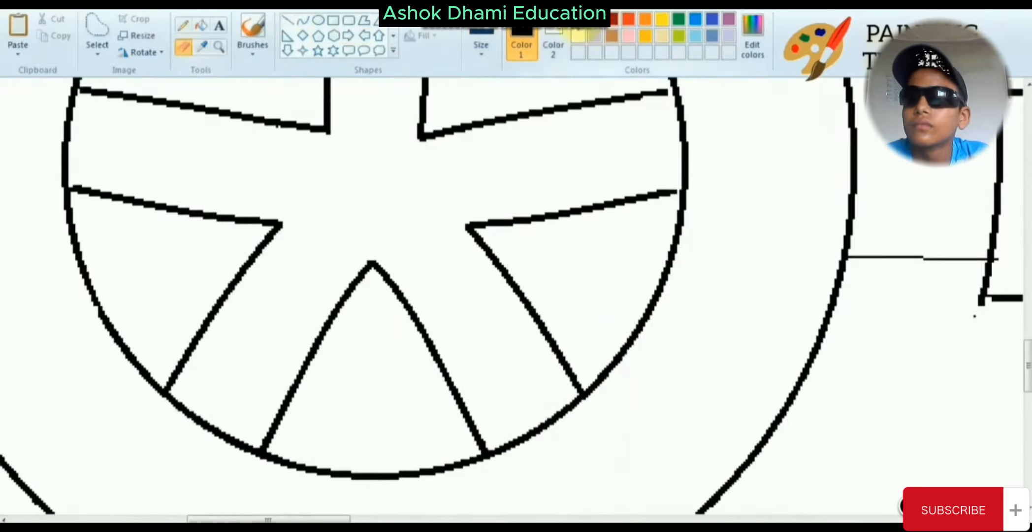
Extend the lower edge of the rear wheel's right spoke with a short line to meet the rim
{"action": "left_click", "coordinate": [288, 21]}
{"action": "mouse_move", "coordinate": [682, 189]}
{"action": "left_mouse_down"}
{"action": "mouse_move", "coordinate": [654, 193]}
{"action": "mouse_move", "coordinate": [664, 192]}
{"action": "left_mouse_up"}
{"action": "key", "text": "ctrl+z"}
{"action": "left_click", "coordinate": [482, 46]}
{"action": "left_click", "coordinate": [510, 111]}
Draw a thin ellipse over the spokes inside the rear wheel's rim
{"action": "left_click", "coordinate": [219, 48]}
{"action": "right_click", "coordinate": [234, 224]}
{"action": "right_click", "coordinate": [235, 224]}
{"action": "right_click", "coordinate": [235, 224]}
{"action": "right_click", "coordinate": [235, 224]}
{"action": "right_click", "coordinate": [334, 295]}
{"action": "right_click", "coordinate": [334, 295]}
{"action": "left_click", "coordinate": [365, 251]}
{"action": "left_click", "coordinate": [887, 174]}
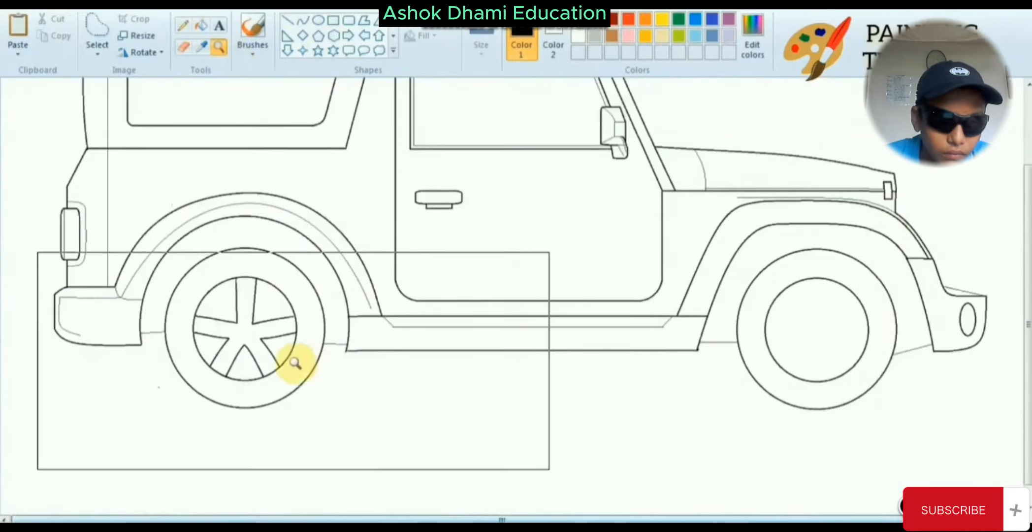
{"action": "left_click", "coordinate": [292, 357]}
{"action": "left_click", "coordinate": [533, 288]}
{"action": "scroll", "coordinate": [319, 126], "scroll_direction": "up", "scroll_amount": 2}
{"action": "left_click", "coordinate": [319, 20]}
{"action": "left_click", "coordinate": [481, 46]}
{"action": "left_click", "coordinate": [512, 80]}
{"action": "left_click_drag", "start_coordinate": [90, 157], "coordinate": [399, 440]}
Stretch the thin ellipse upward, to the right and downward until it runs evenly just inside the rim
{"action": "left_click_drag", "start_coordinate": [245, 157], "coordinate": [245, 106]}
{"action": "left_click_drag", "start_coordinate": [399, 273], "coordinate": [477, 311]}
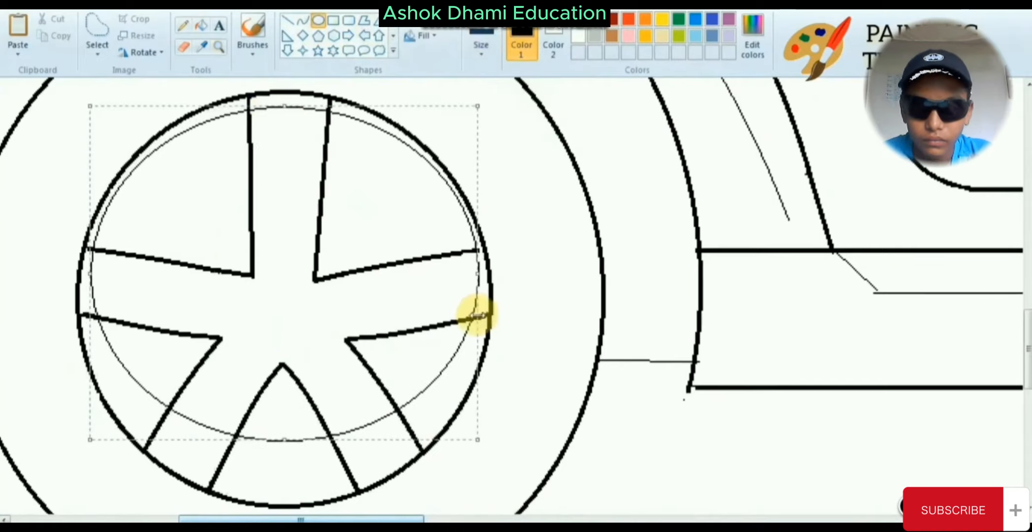
{"action": "left_click_drag", "start_coordinate": [284, 440], "coordinate": [289, 486]}
{"action": "left_click_drag", "start_coordinate": [284, 106], "coordinate": [280, 101]}
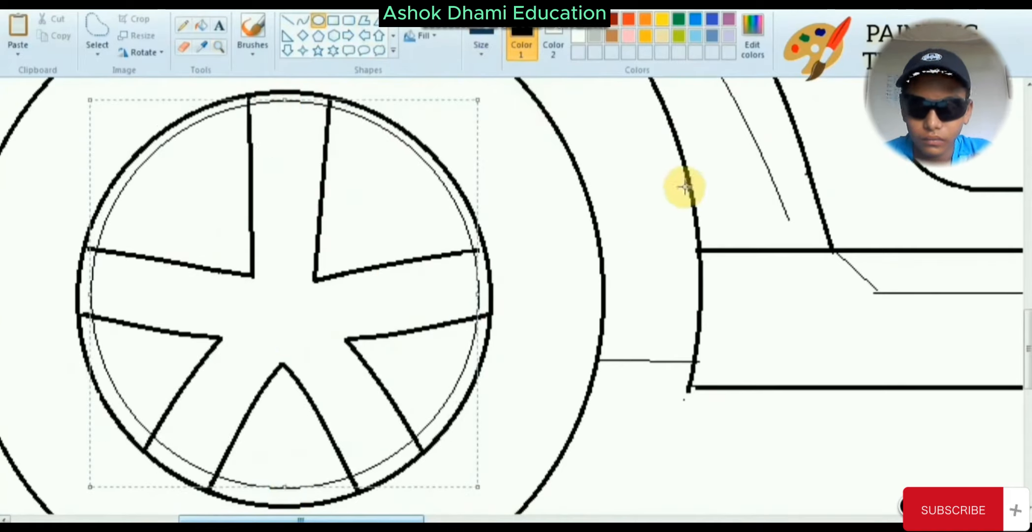
Draw short thick diagonal lines from the spoke edges to the rim, flaring the outer ends of the spokes
{"action": "left_click", "coordinate": [289, 20]}
{"action": "left_click", "coordinate": [481, 45]}
{"action": "left_click_drag", "start_coordinate": [221, 107], "coordinate": [248, 145]}
{"action": "left_click_drag", "start_coordinate": [358, 106], "coordinate": [327, 145]}
{"action": "left_click_drag", "start_coordinate": [482, 226], "coordinate": [453, 253]}
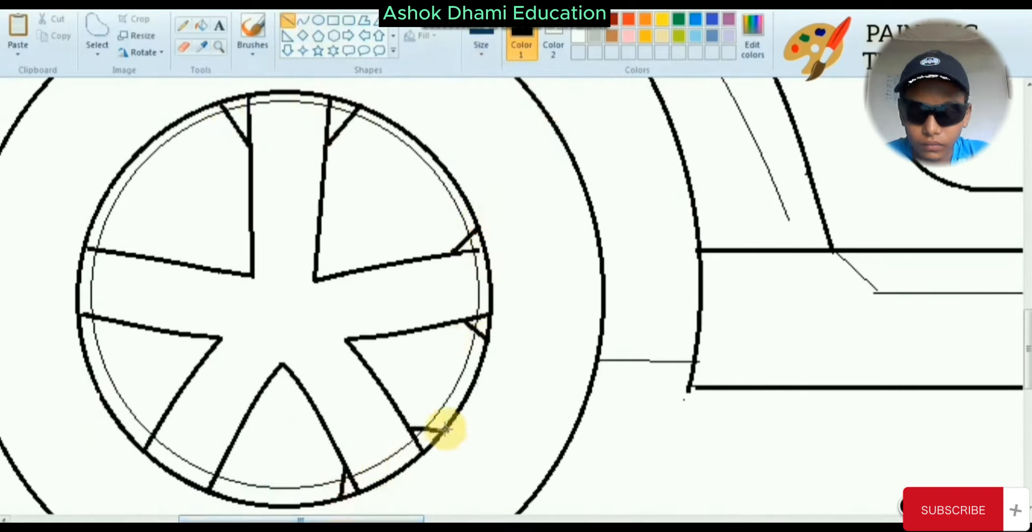
{"action": "left_click_drag", "start_coordinate": [159, 429], "coordinate": [134, 438]}
{"action": "left_click_drag", "start_coordinate": [218, 463], "coordinate": [228, 496]}
{"action": "left_click_drag", "start_coordinate": [94, 219], "coordinate": [119, 254]}
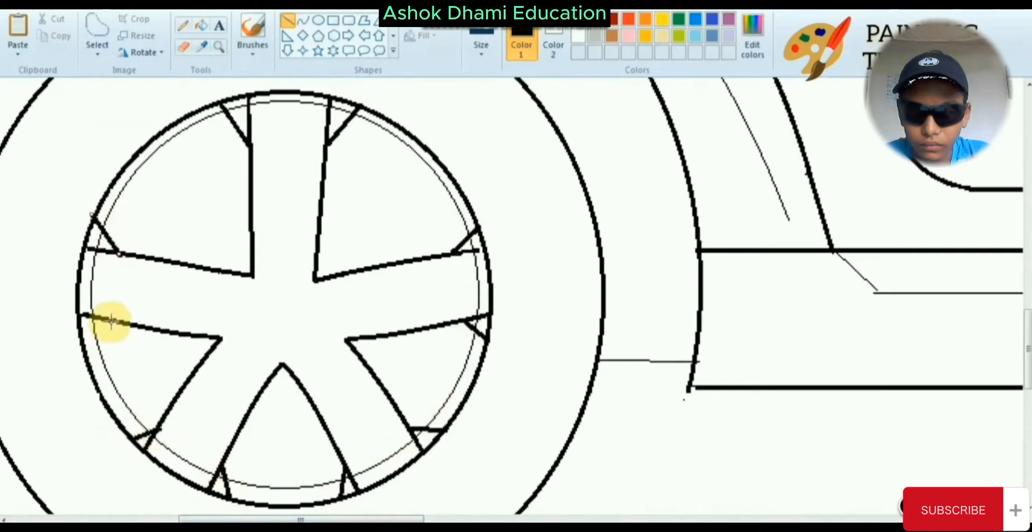
Erase the thin circle and old edge ends inside the flared ends of the top, right and lower spokes
{"action": "left_click", "coordinate": [372, 182]}
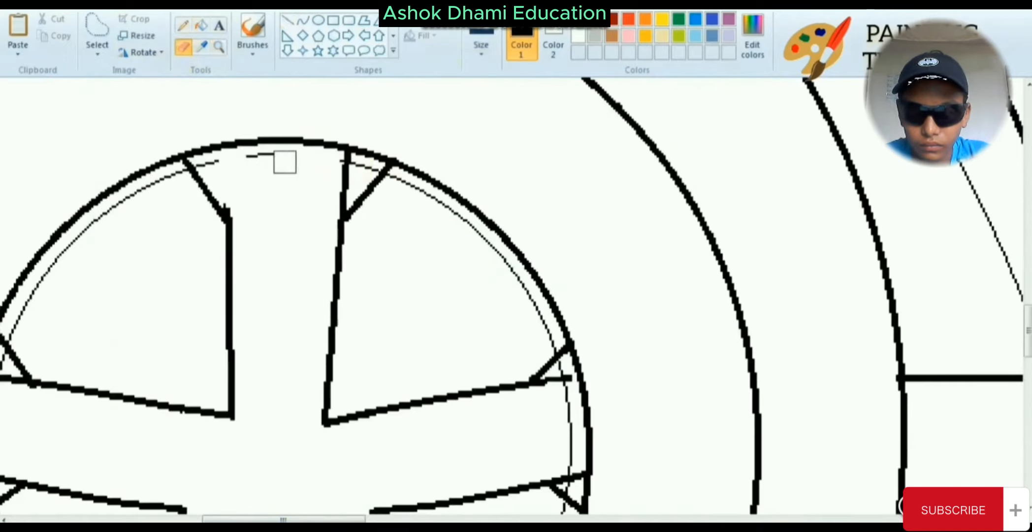
{"action": "scroll", "coordinate": [283, 343], "scroll_direction": "down", "scroll_amount": 3}
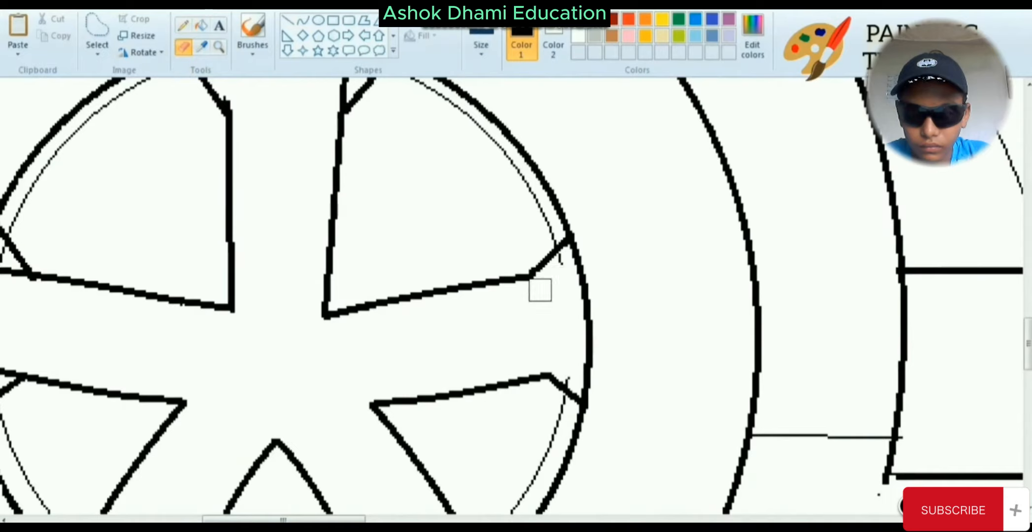
{"action": "scroll", "coordinate": [522, 310], "scroll_direction": "down", "scroll_amount": 1}
{"action": "left_click", "coordinate": [485, 46]}
{"action": "left_click", "coordinate": [526, 112]}
{"action": "scroll", "coordinate": [502, 180], "scroll_direction": "up", "scroll_amount": 1}
{"action": "scroll", "coordinate": [389, 334], "scroll_direction": "down", "scroll_amount": 3}
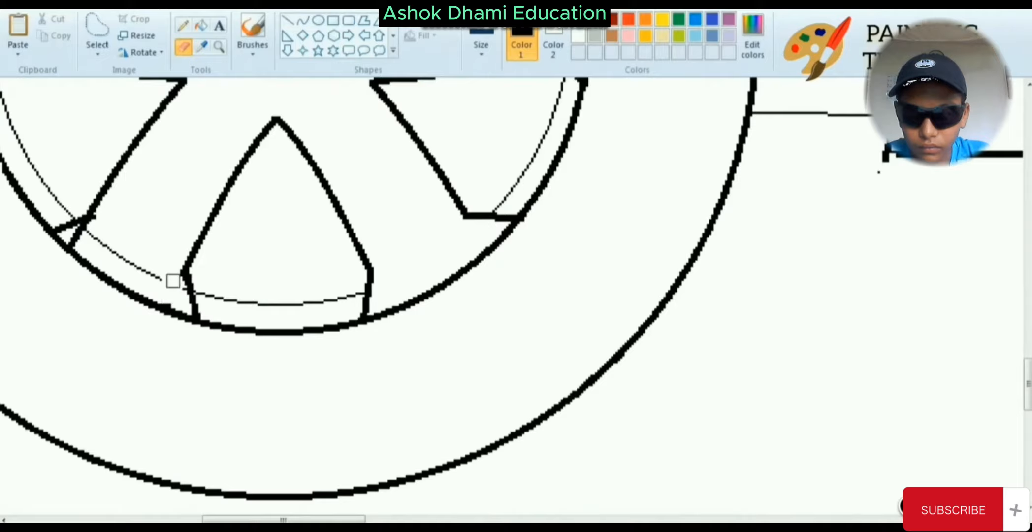
Erase the leftover thin arc pieces around the flared end of the top spoke
{"action": "left_click", "coordinate": [218, 50]}
{"action": "right_click", "coordinate": [517, 252]}
{"action": "right_click", "coordinate": [517, 251]}
{"action": "left_click", "coordinate": [517, 216]}
{"action": "left_click", "coordinate": [517, 217]}
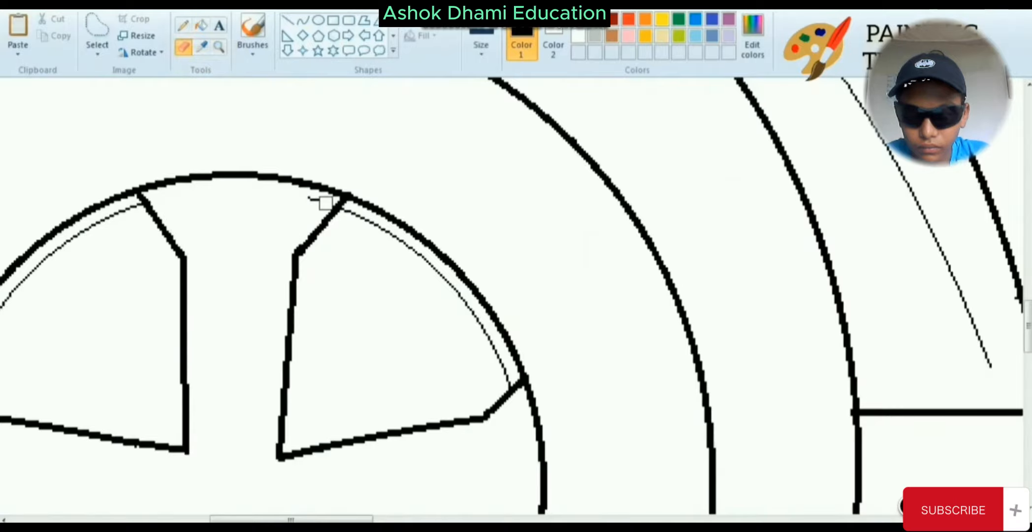
Erase the thin arc and leftover marks crossing the flared end of the left spoke
{"action": "left_click", "coordinate": [219, 48]}
{"action": "right_click", "coordinate": [180, 226]}
{"action": "right_click", "coordinate": [180, 226]}
{"action": "right_click", "coordinate": [180, 226]}
{"action": "left_click", "coordinate": [224, 345]}
{"action": "triple_click", "coordinate": [489, 244]}
{"action": "left_click", "coordinate": [184, 48]}
{"action": "left_click_drag", "start_coordinate": [220, 123], "coordinate": [206, 155]}
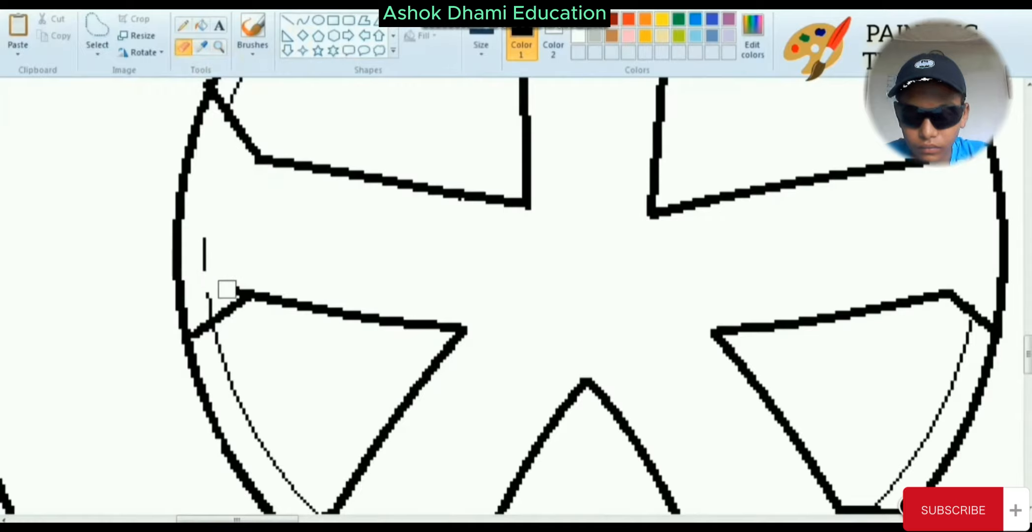
Draw curves that round off the hub ends of the lower-left and top spokes
{"action": "left_click", "coordinate": [219, 48]}
{"action": "right_click", "coordinate": [254, 166]}
{"action": "right_click", "coordinate": [254, 166]}
{"action": "right_click", "coordinate": [253, 166]}
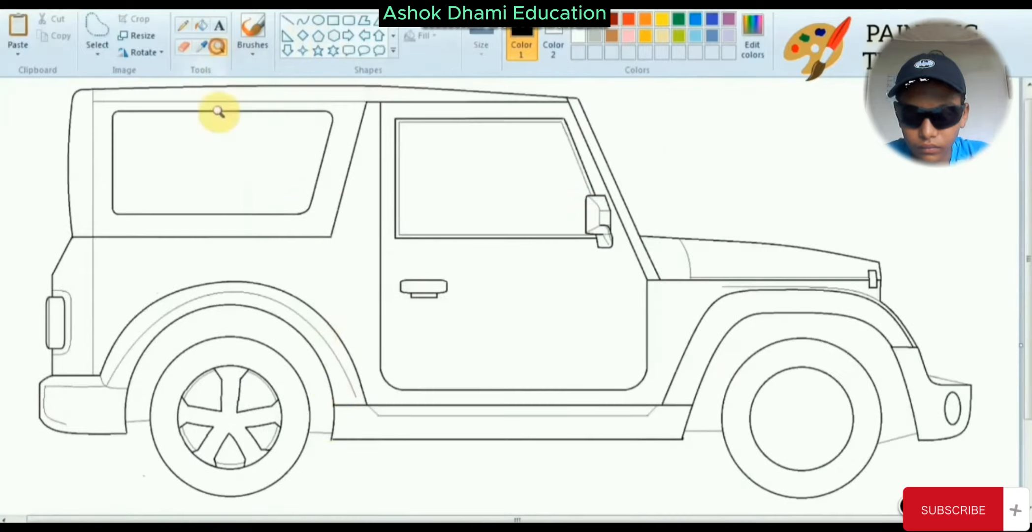
{"action": "left_click", "coordinate": [296, 372]}
{"action": "left_click", "coordinate": [295, 372]}
{"action": "left_click", "coordinate": [304, 23]}
{"action": "left_click_drag", "start_coordinate": [512, 352], "coordinate": [574, 375]}
{"action": "mouse_move", "coordinate": [573, 375]}
{"action": "left_mouse_down"}
{"action": "mouse_move", "coordinate": [573, 349]}
{"action": "mouse_move", "coordinate": [537, 327]}
{"action": "mouse_move", "coordinate": [576, 336]}
{"action": "left_mouse_up"}
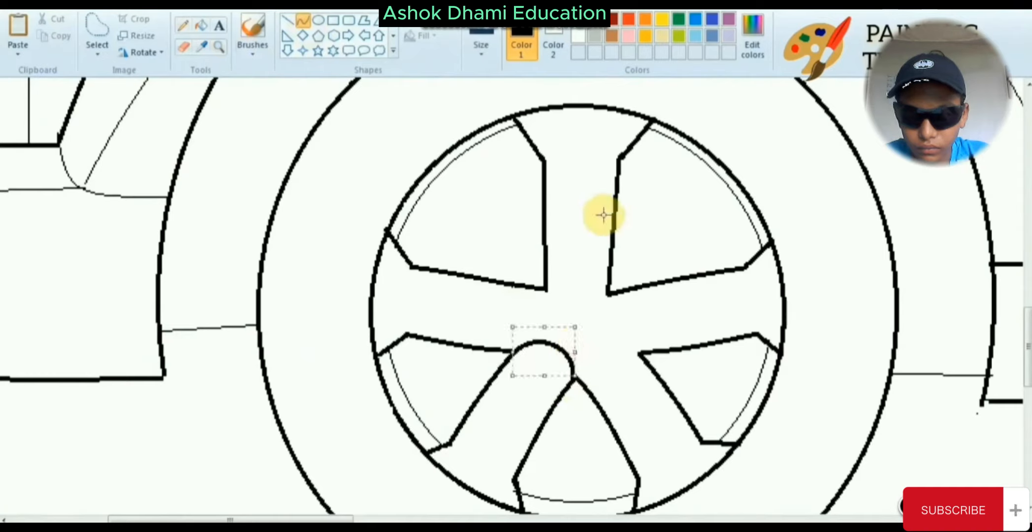
{"action": "mouse_move", "coordinate": [544, 288]}
{"action": "left_mouse_down"}
{"action": "mouse_move", "coordinate": [632, 289]}
{"action": "mouse_move", "coordinate": [611, 293]}
{"action": "left_mouse_up"}
{"action": "left_click", "coordinate": [547, 301]}
{"action": "left_click", "coordinate": [611, 302]}
{"action": "left_click_drag", "start_coordinate": [510, 283], "coordinate": [509, 340]}
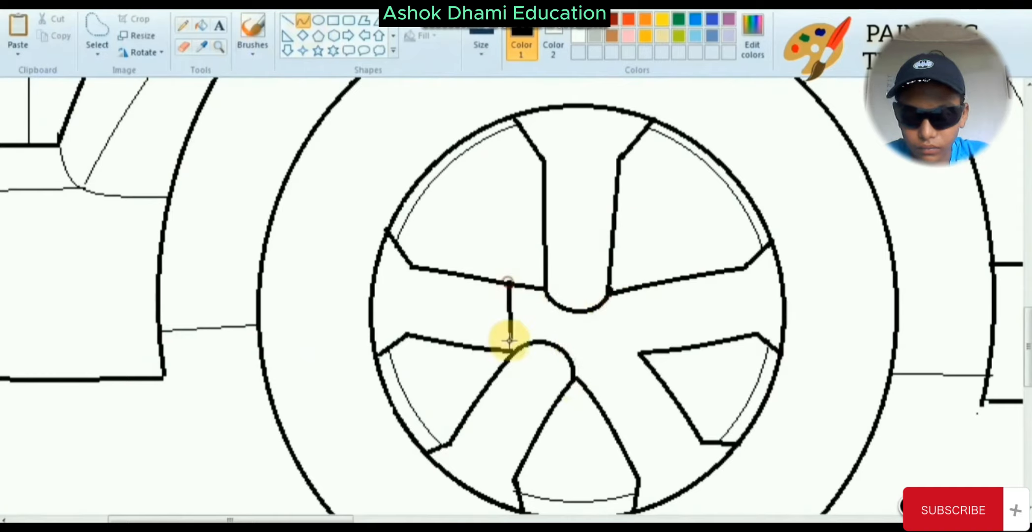
{"action": "left_click", "coordinate": [549, 292]}
{"action": "left_click", "coordinate": [537, 346]}
{"action": "key", "text": "ctrl+z"}
Draw a curve between the left spoke's two edges to round off its hub end
{"action": "left_click_drag", "start_coordinate": [544, 290], "coordinate": [508, 351]}
{"action": "left_click", "coordinate": [558, 310]}
{"action": "left_click", "coordinate": [552, 343]}
Draw curves that round off the hub ends of the right and lower-right spokes
{"action": "mouse_move", "coordinate": [615, 294]}
{"action": "left_mouse_down"}
{"action": "mouse_move", "coordinate": [643, 353]}
{"action": "mouse_move", "coordinate": [575, 380]}
{"action": "mouse_move", "coordinate": [640, 353]}
{"action": "left_mouse_up"}
{"action": "left_click", "coordinate": [601, 334]}
{"action": "left_click", "coordinate": [606, 340]}
{"action": "left_click", "coordinate": [597, 337]}
{"action": "left_click", "coordinate": [601, 345]}
{"action": "key", "text": "ctrl+z"}
{"action": "left_click", "coordinate": [593, 354]}
{"action": "left_click", "coordinate": [594, 351]}
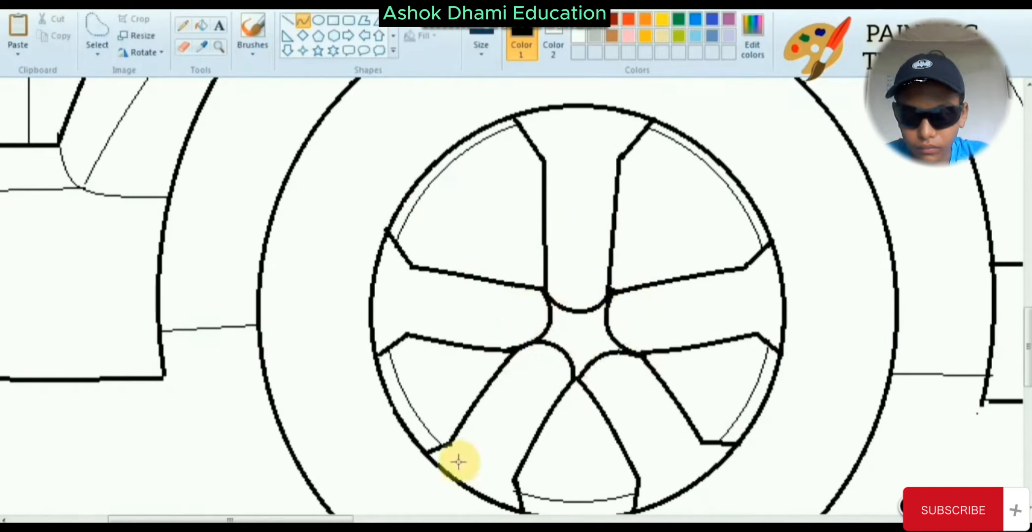
{"action": "left_click", "coordinate": [287, 19]}
{"action": "left_click_drag", "start_coordinate": [454, 459], "coordinate": [512, 370]}
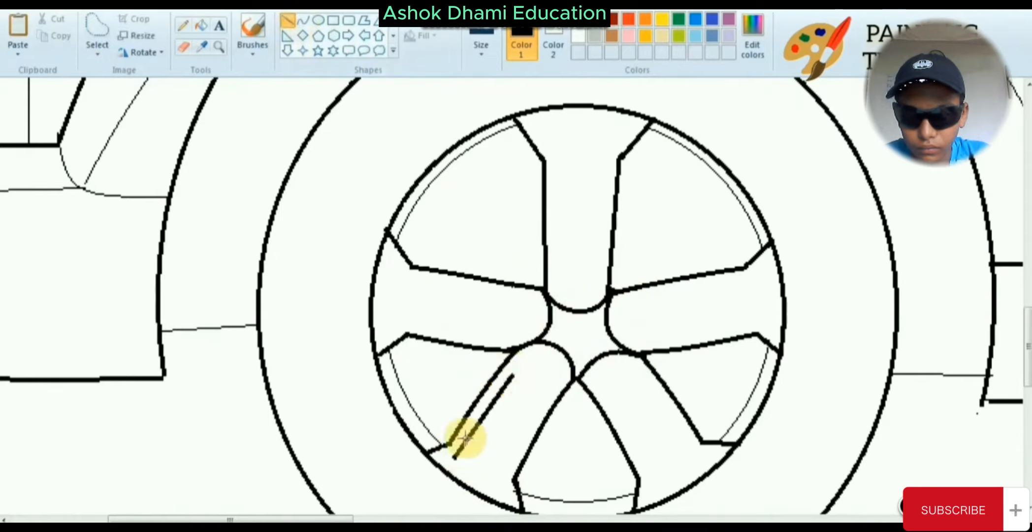
{"action": "left_click", "coordinate": [47, 7]}
{"action": "left_click", "coordinate": [81, 23]}
{"action": "key", "text": "ctrl+z"}
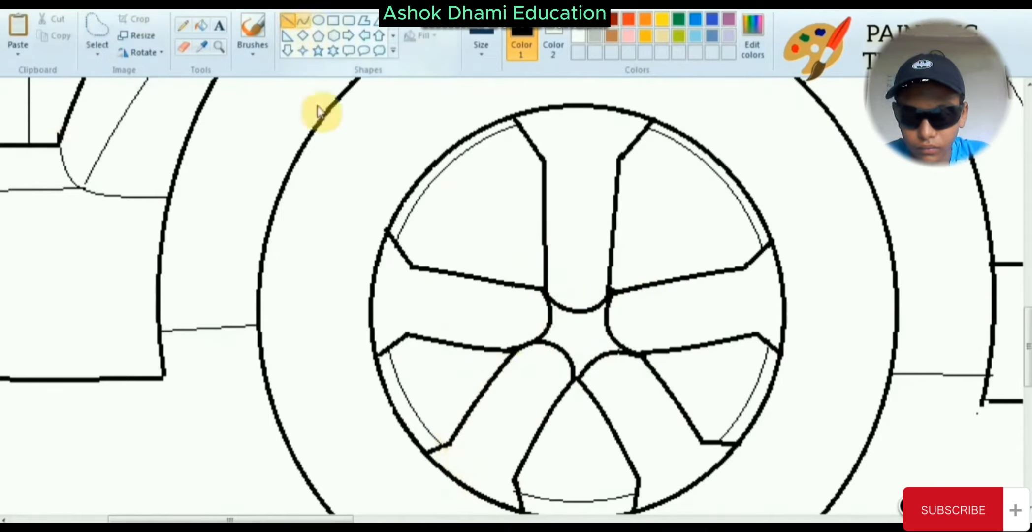
Draw an inner groove on the right spoke with two lines parallel to its edges joined by a rounded hub end
{"action": "left_click_drag", "start_coordinate": [752, 276], "coordinate": [655, 296]}
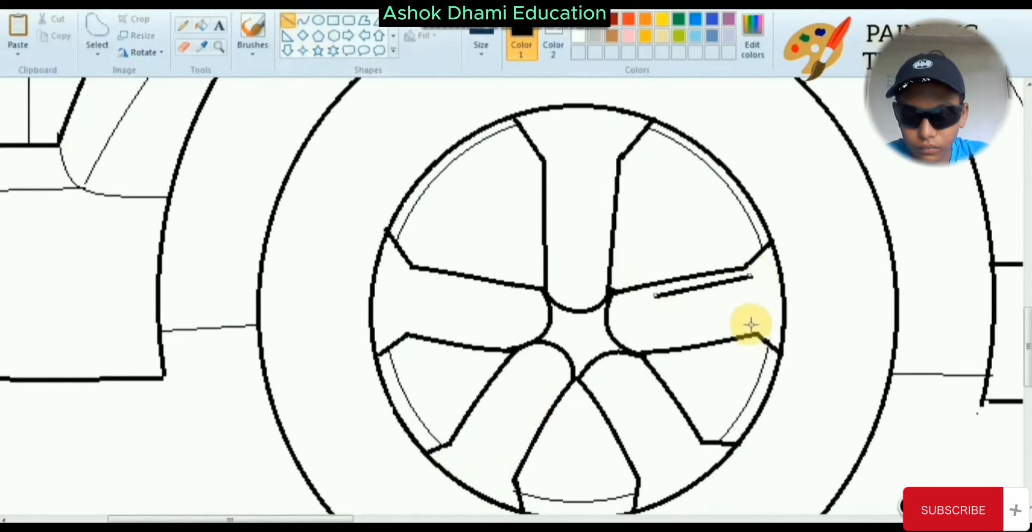
{"action": "left_click_drag", "start_coordinate": [761, 323], "coordinate": [672, 339]}
{"action": "left_click", "coordinate": [303, 20]}
{"action": "left_click_drag", "start_coordinate": [655, 296], "coordinate": [670, 339]}
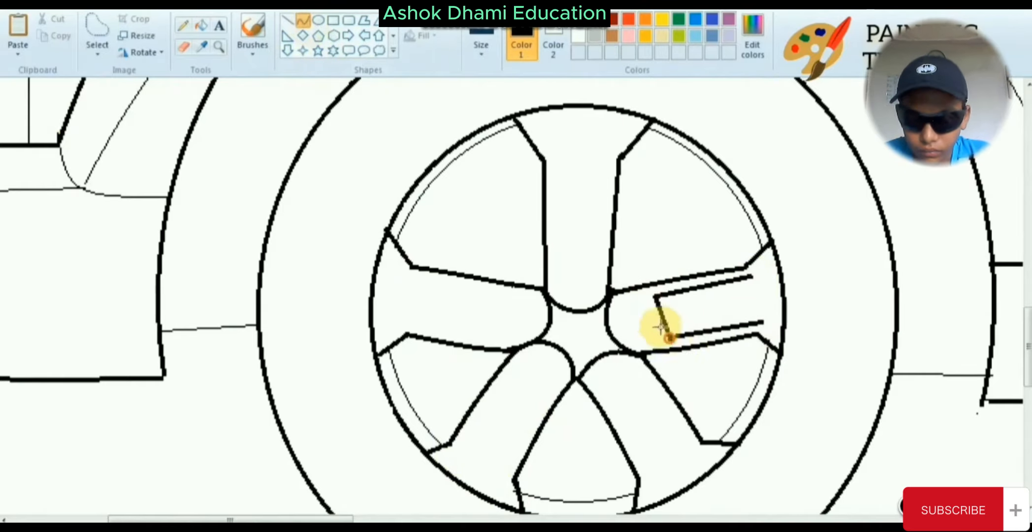
{"action": "left_click", "coordinate": [636, 303]}
{"action": "left_click", "coordinate": [632, 337]}
Draw a matching inner groove on the top spoke with two straight sides and a rounded hub end
{"action": "left_click", "coordinate": [287, 20]}
{"action": "left_click_drag", "start_coordinate": [556, 157], "coordinate": [556, 261]}
{"action": "left_click_drag", "start_coordinate": [606, 157], "coordinate": [596, 285]}
{"action": "left_click", "coordinate": [303, 20]}
{"action": "left_click", "coordinate": [561, 286]}
Draw a matching inner groove on the left spoke, joining its two sides with a rounded hub end
{"action": "left_click", "coordinate": [288, 20]}
{"action": "left_click_drag", "start_coordinate": [410, 279], "coordinate": [501, 294]}
{"action": "left_click_drag", "start_coordinate": [409, 324], "coordinate": [489, 341]}
{"action": "left_click_drag", "start_coordinate": [497, 300], "coordinate": [489, 338]}
{"action": "left_click", "coordinate": [529, 295]}
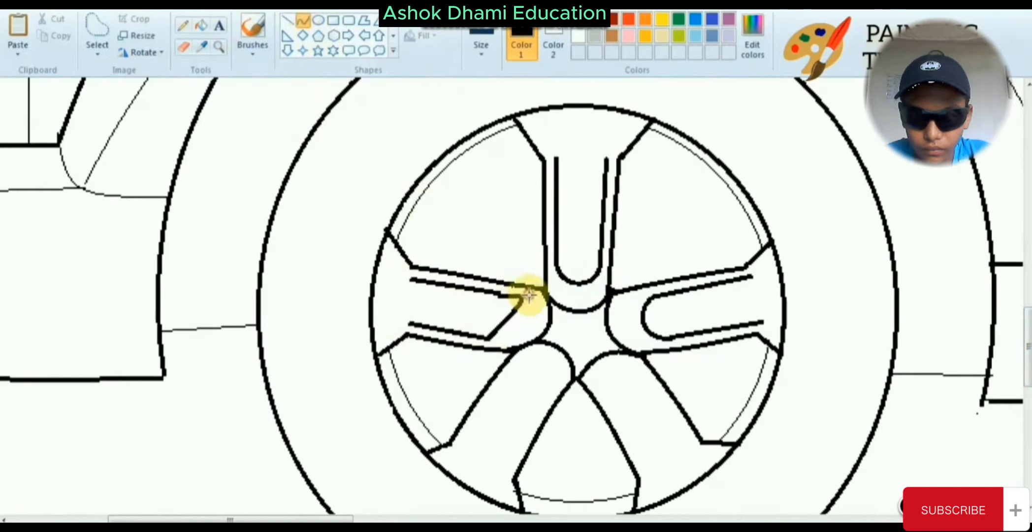
{"action": "left_click", "coordinate": [506, 348]}
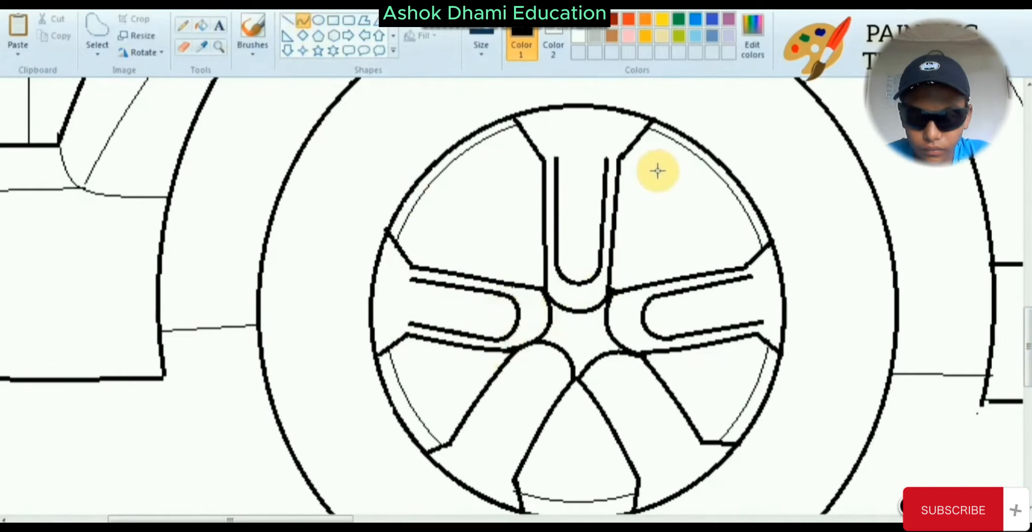
Draw the inner groove of the lower-left spoke with two parallel lines and a rounded hub end
{"action": "scroll", "coordinate": [511, 353], "scroll_direction": "down", "scroll_amount": 3}
{"action": "left_click", "coordinate": [289, 23]}
{"action": "mouse_move", "coordinate": [461, 335]}
{"action": "left_mouse_down"}
{"action": "mouse_move", "coordinate": [513, 261]}
{"action": "mouse_move", "coordinate": [504, 364]}
{"action": "left_mouse_up"}
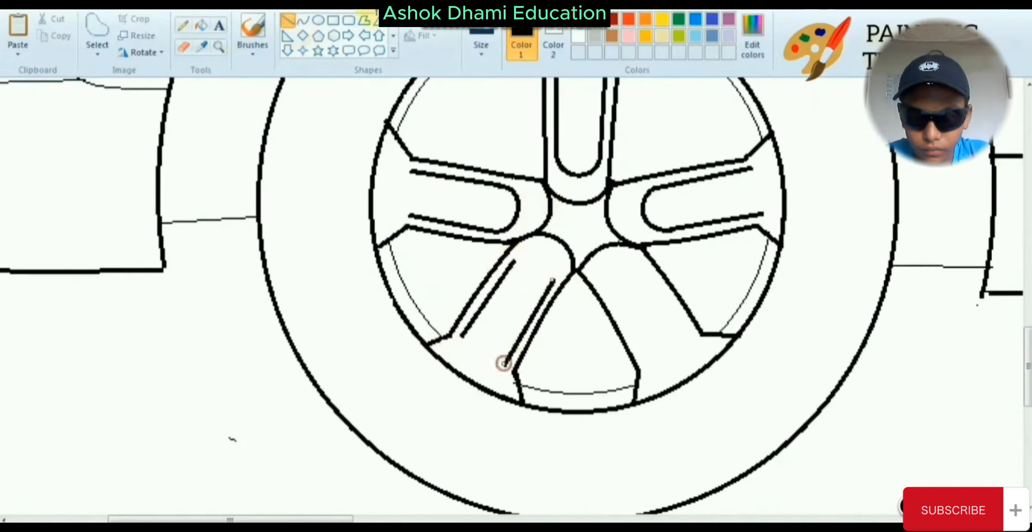
{"action": "left_click", "coordinate": [303, 20]}
Draw the inner groove of the lower-right spoke with two parallel lines and a rounded hub end
{"action": "left_click", "coordinate": [289, 21]}
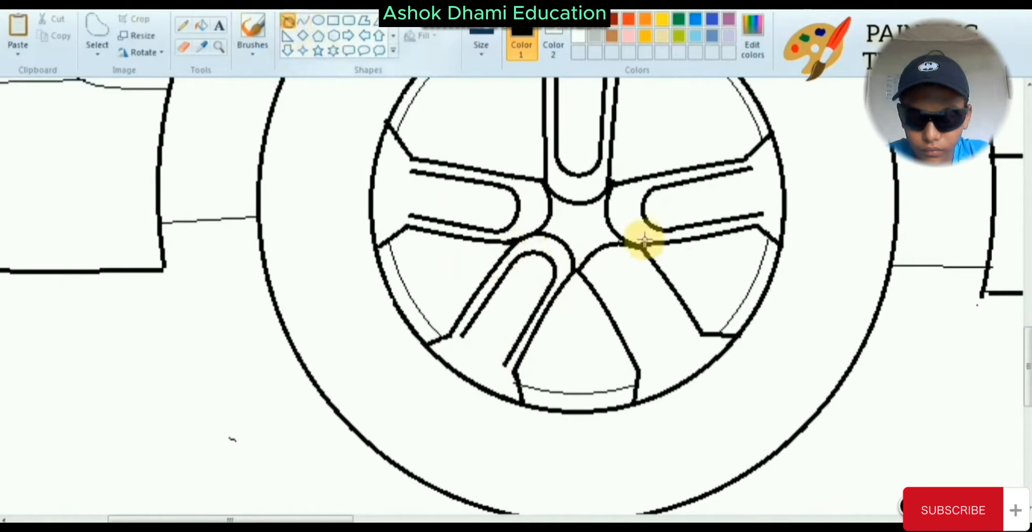
{"action": "left_click_drag", "start_coordinate": [611, 291], "coordinate": [649, 363]}
{"action": "left_click_drag", "start_coordinate": [657, 278], "coordinate": [692, 333]}
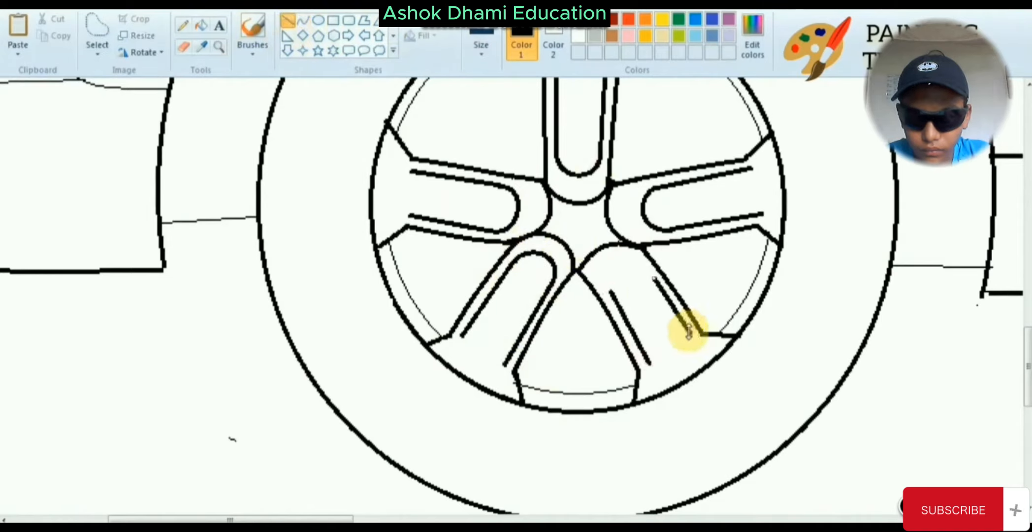
{"action": "left_click", "coordinate": [303, 20]}
{"action": "left_click_drag", "start_coordinate": [629, 277], "coordinate": [634, 250]}
{"action": "left_click", "coordinate": [649, 279]}
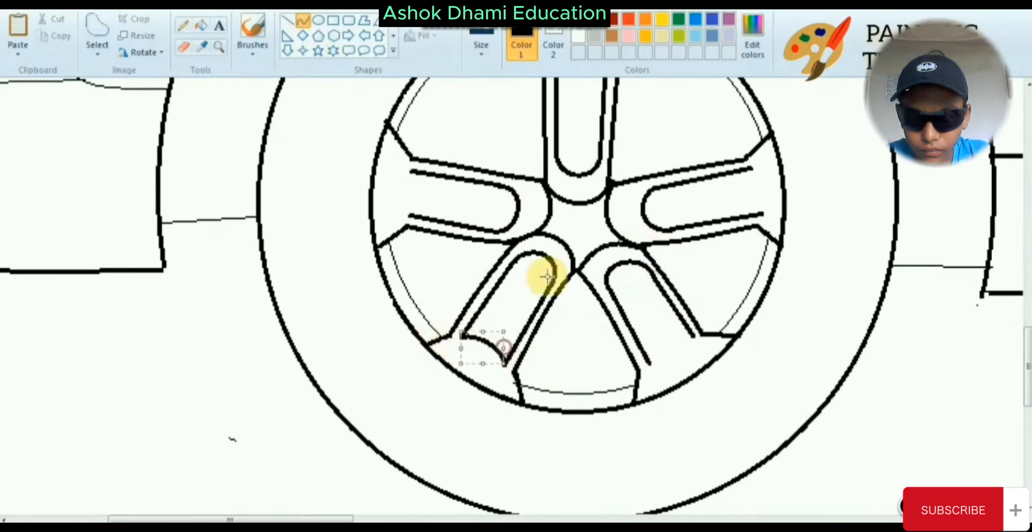
Close the outer ends of all five spoke grooves with slightly curved lines
{"action": "left_click", "coordinate": [503, 347]}
{"action": "left_click_drag", "start_coordinate": [650, 366], "coordinate": [691, 335]}
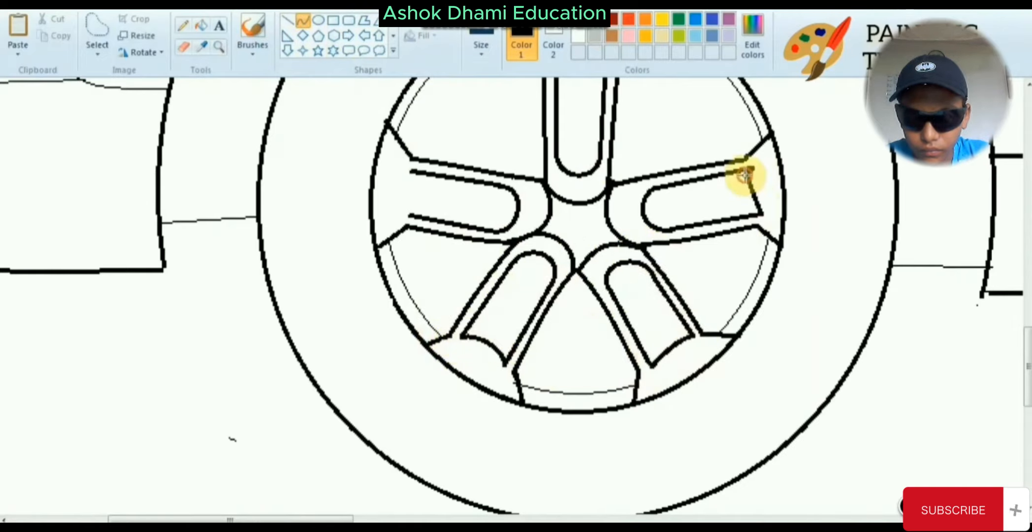
{"action": "left_click_drag", "start_coordinate": [754, 179], "coordinate": [750, 194]}
{"action": "scroll", "coordinate": [555, 266], "scroll_direction": "up", "scroll_amount": 5}
{"action": "left_click_drag", "start_coordinate": [558, 265], "coordinate": [606, 267]}
{"action": "left_click", "coordinate": [580, 281]}
{"action": "left_click_drag", "start_coordinate": [412, 388], "coordinate": [410, 431]}
{"action": "left_click", "coordinate": [418, 409]}
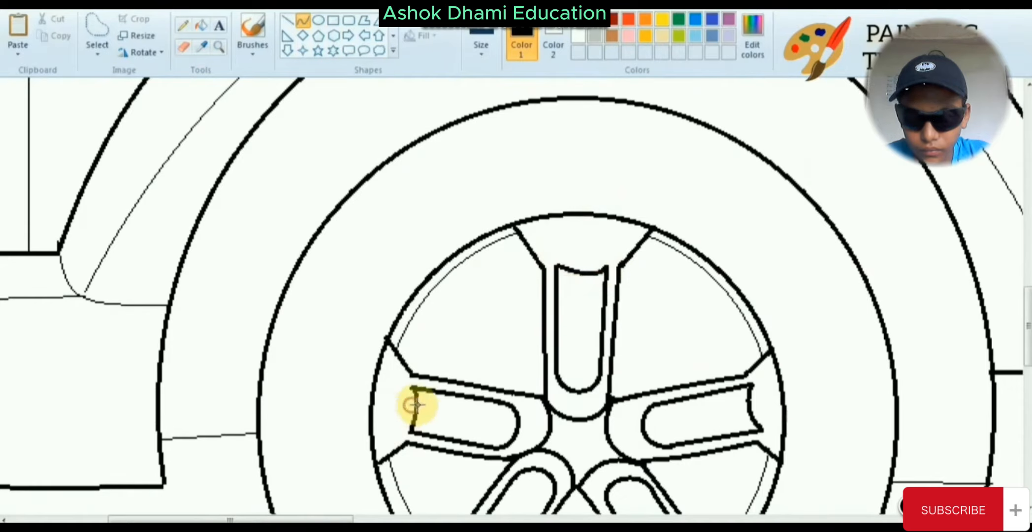
Draw a small thin circle as a wheel bolt at the hub end of each of the five spokes
{"action": "left_click", "coordinate": [219, 47]}
{"action": "right_click", "coordinate": [406, 324]}
{"action": "left_click", "coordinate": [343, 283]}
{"action": "left_click", "coordinate": [318, 20]}
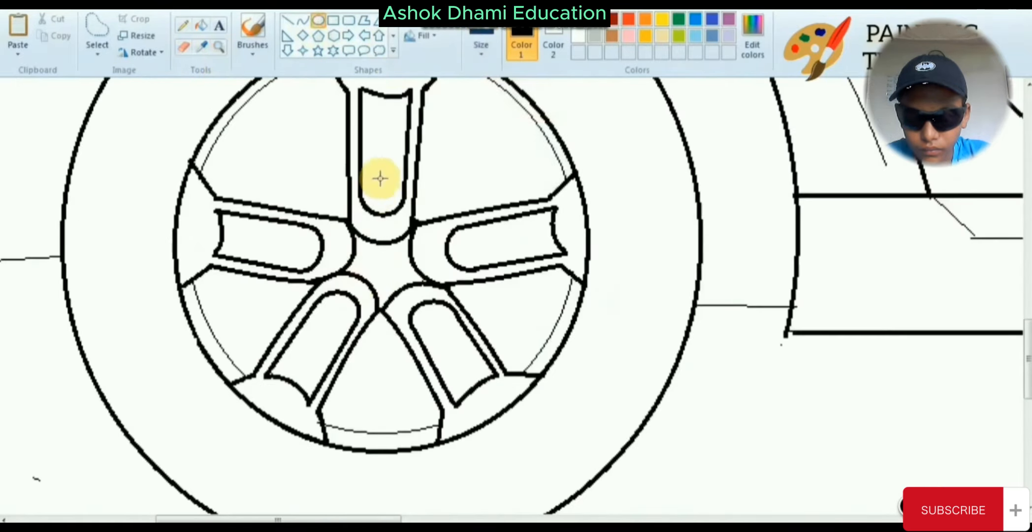
{"action": "key", "text": "Caps_Lock"}
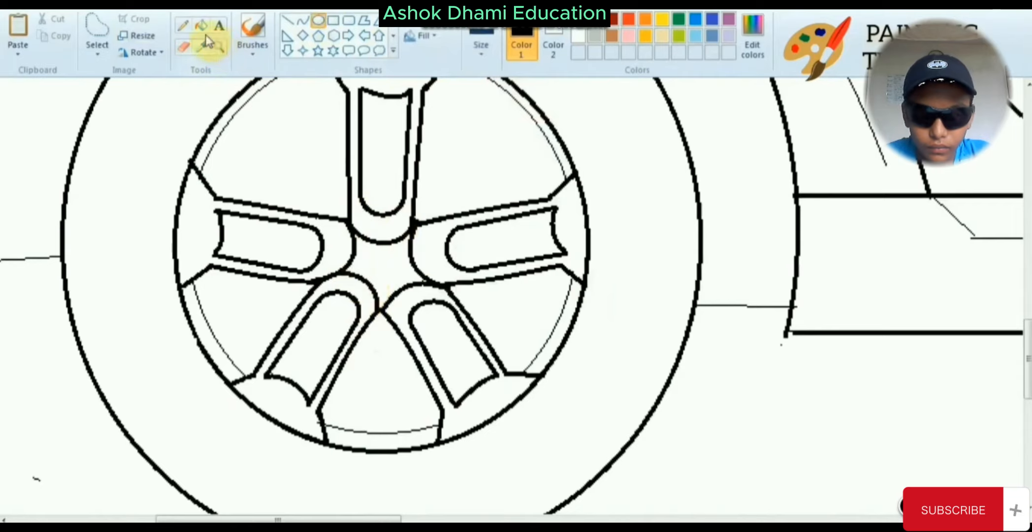
{"action": "scroll", "coordinate": [369, 294], "scroll_direction": "up", "scroll_amount": 2}
{"action": "mouse_move", "coordinate": [284, 131]}
{"action": "left_mouse_down"}
{"action": "mouse_move", "coordinate": [306, 165]}
{"action": "mouse_move", "coordinate": [396, 208]}
{"action": "left_mouse_up"}
{"action": "key", "text": "ctrl+z"}
{"action": "left_click_drag", "start_coordinate": [341, 269], "coordinate": [374, 302]}
{"action": "left_click_drag", "start_coordinate": [251, 279], "coordinate": [254, 280]}
{"action": "left_click_drag", "start_coordinate": [186, 166], "coordinate": [220, 201]}
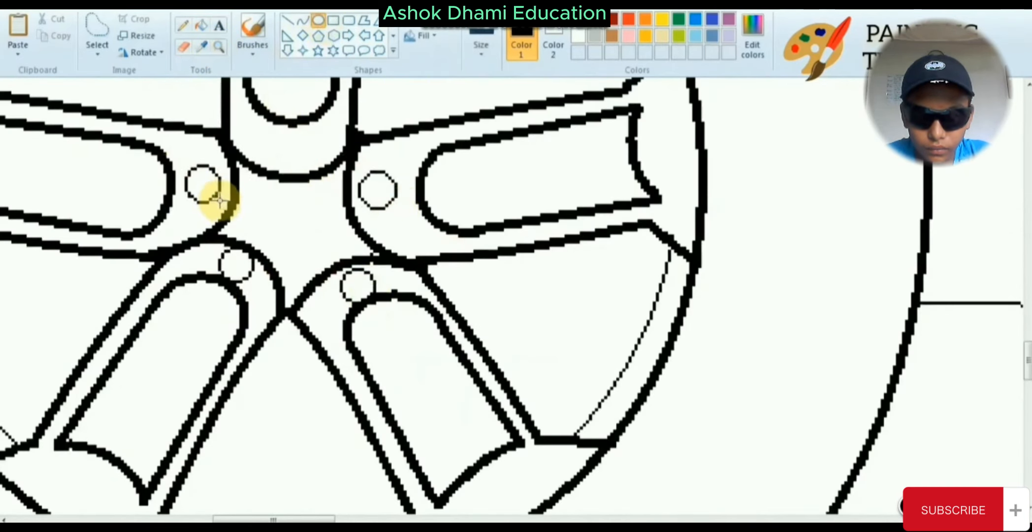
{"action": "left_click_drag", "start_coordinate": [286, 135], "coordinate": [319, 167]}
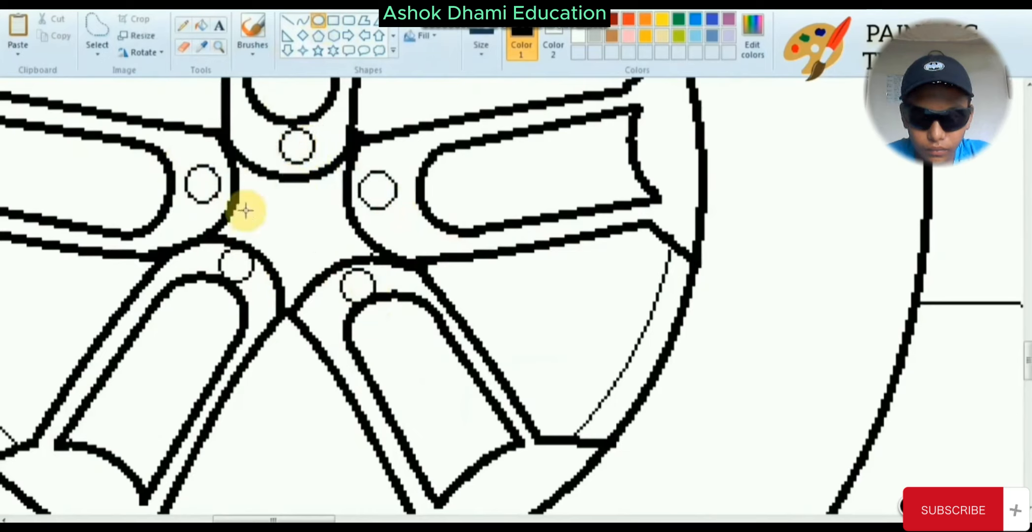
Draw a small oval logo at the wheel's center and fill its middle with thin and thick slanted strokes
{"action": "left_click_drag", "start_coordinate": [247, 238], "coordinate": [336, 201]}
{"action": "left_click", "coordinate": [288, 21]}
{"action": "left_click_drag", "start_coordinate": [277, 230], "coordinate": [295, 201]}
{"action": "left_click", "coordinate": [481, 45]}
{"action": "left_click", "coordinate": [480, 95]}
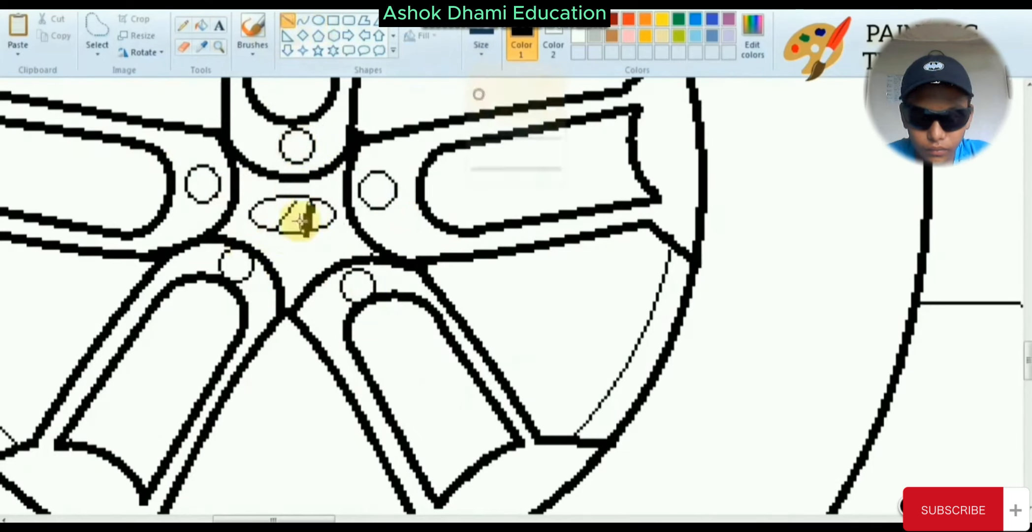
{"action": "left_click", "coordinate": [481, 45]}
{"action": "left_click", "coordinate": [485, 109]}
{"action": "left_click_drag", "start_coordinate": [309, 208], "coordinate": [286, 232]}
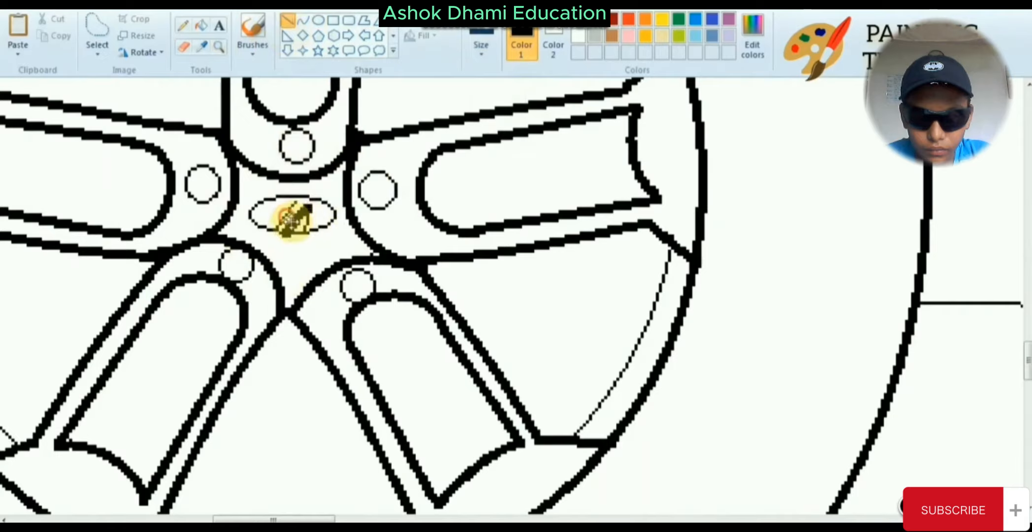
Draw a second thin curved rim line inside the upper-right and upper-left gaps between the rear wheel's spokes
{"action": "left_click", "coordinate": [218, 47]}
{"action": "right_click", "coordinate": [203, 190]}
{"action": "right_click", "coordinate": [203, 191]}
{"action": "right_click", "coordinate": [204, 197]}
{"action": "left_click", "coordinate": [319, 322]}
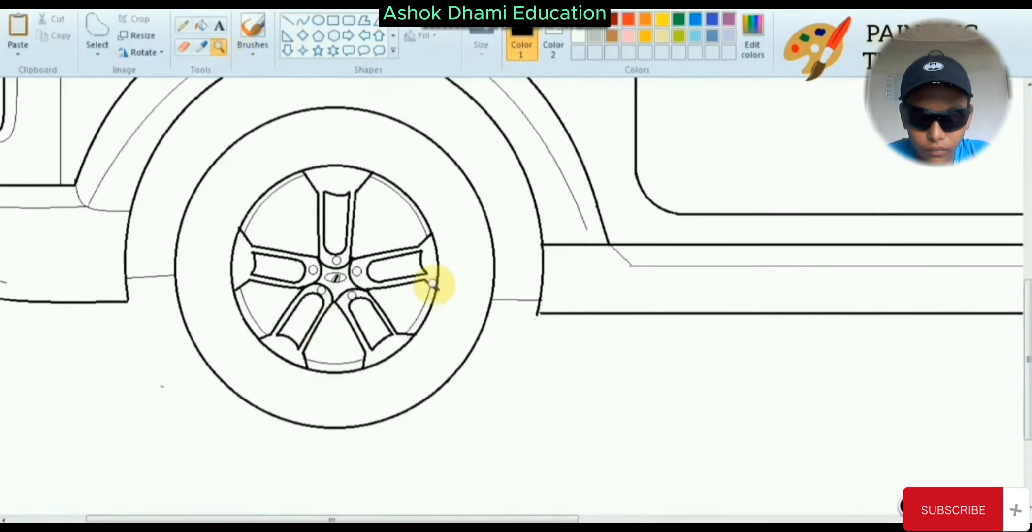
{"action": "right_click", "coordinate": [436, 286]}
{"action": "left_click", "coordinate": [314, 345]}
{"action": "left_click", "coordinate": [302, 20]}
{"action": "left_click", "coordinate": [481, 45]}
{"action": "left_click", "coordinate": [480, 109]}
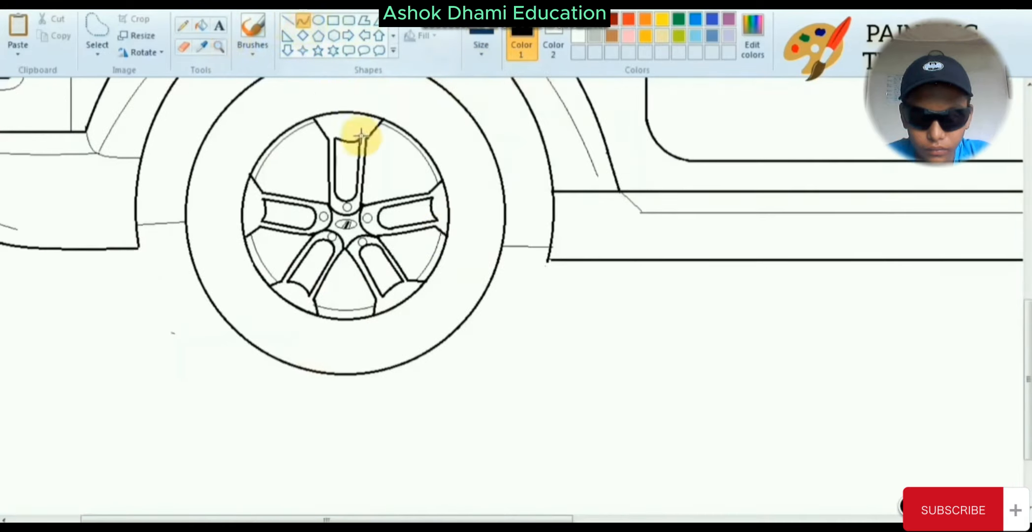
{"action": "double_click", "coordinate": [406, 144]}
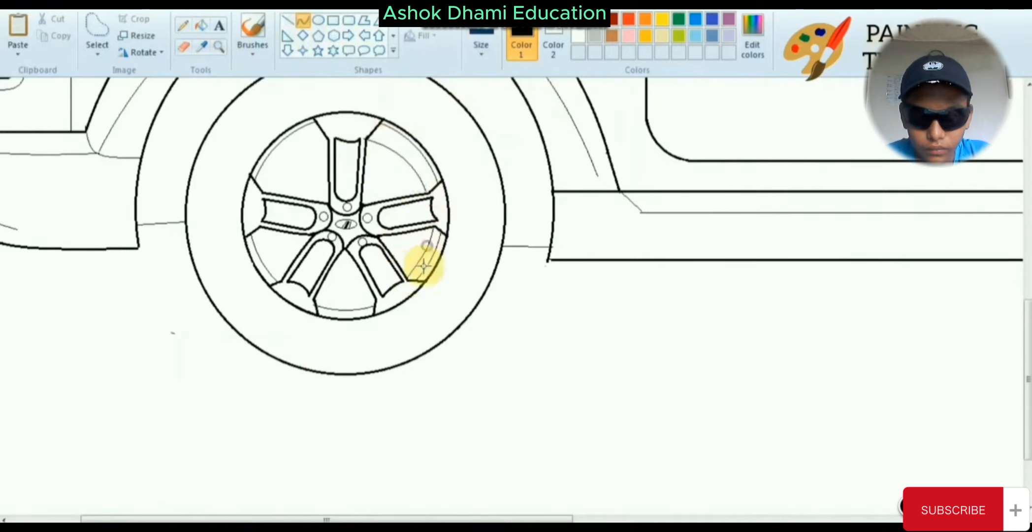
{"action": "mouse_move", "coordinate": [328, 143]}
{"action": "left_mouse_down"}
{"action": "mouse_move", "coordinate": [269, 189]}
{"action": "mouse_move", "coordinate": [329, 139]}
{"action": "left_mouse_up"}
{"action": "left_click", "coordinate": [301, 135]}
{"action": "key", "text": "ctrl+z"}
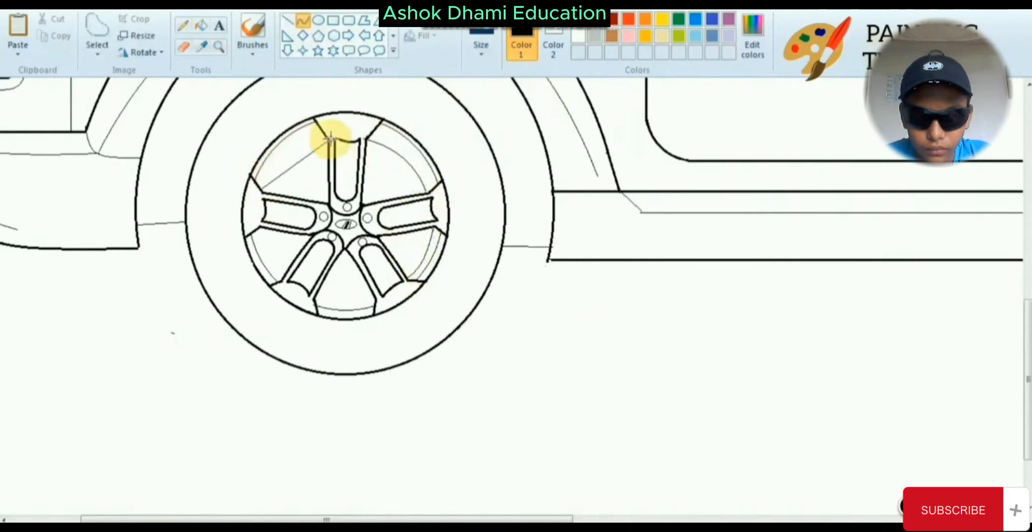
{"action": "left_click", "coordinate": [293, 143]}
{"action": "left_click", "coordinate": [293, 143]}
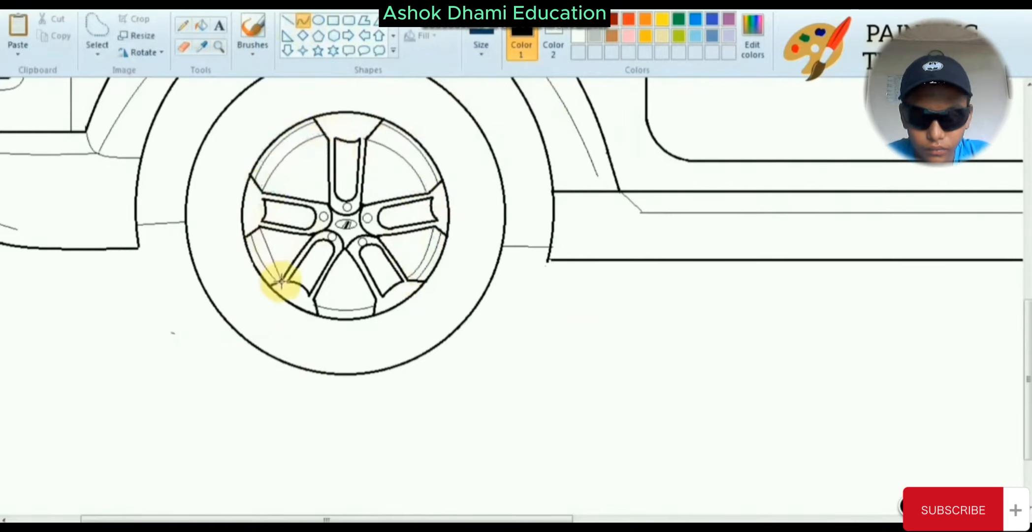
Select the finished rear wheel, copy it and place the copy as the front wheel
{"action": "left_click", "coordinate": [220, 46]}
{"action": "right_click", "coordinate": [268, 219]}
{"action": "left_click", "coordinate": [97, 26]}
{"action": "mouse_move", "coordinate": [184, 378]}
{"action": "left_mouse_down"}
{"action": "mouse_move", "coordinate": [179, 346]}
{"action": "mouse_move", "coordinate": [183, 377]}
{"action": "left_mouse_up"}
{"action": "right_click", "coordinate": [241, 336]}
{"action": "left_click", "coordinate": [263, 358]}
{"action": "key", "text": "ctrl+v"}
{"action": "left_click_drag", "start_coordinate": [73, 165], "coordinate": [823, 384]}
Mix a custom bright red and fill the rear body panel, the door and the front fender with it
{"action": "left_click", "coordinate": [219, 47]}
{"action": "right_click", "coordinate": [189, 207]}
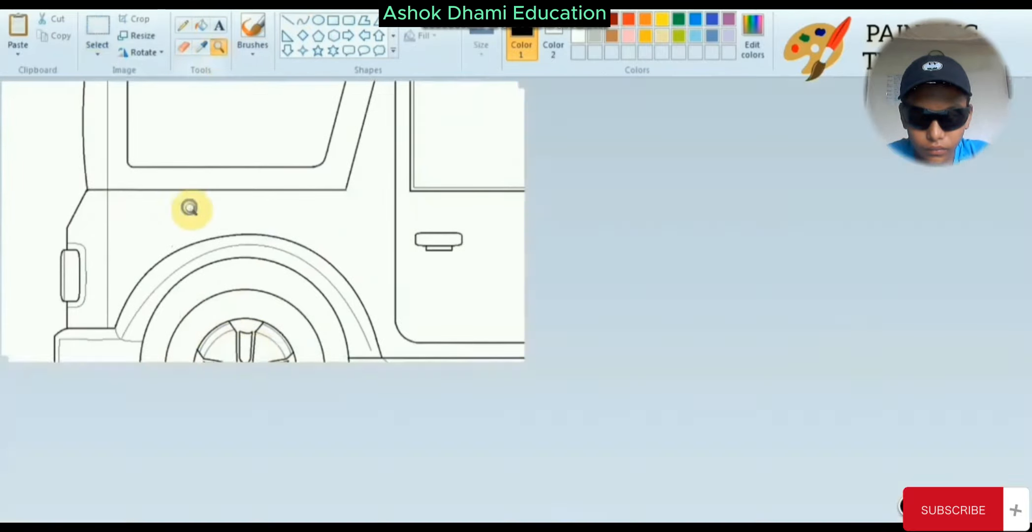
{"action": "left_click", "coordinate": [496, 120]}
{"action": "left_click", "coordinate": [898, 527]}
{"action": "left_click", "coordinate": [918, 421]}
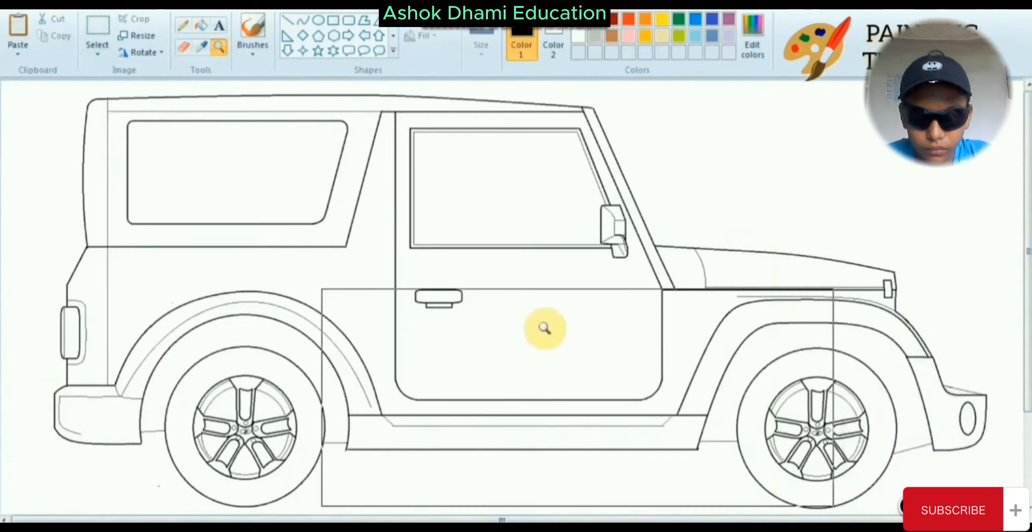
{"action": "left_click", "coordinate": [201, 25]}
{"action": "left_click", "coordinate": [752, 36]}
{"action": "left_click", "coordinate": [362, 190]}
{"action": "left_click", "coordinate": [642, 156]}
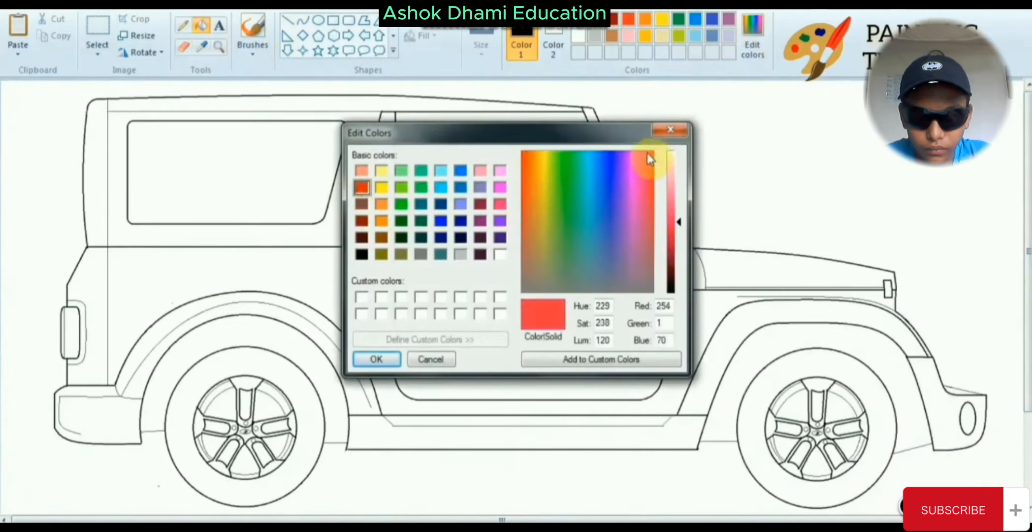
{"action": "left_click", "coordinate": [376, 359]}
{"action": "left_click", "coordinate": [334, 295]}
{"action": "left_click", "coordinate": [541, 315]}
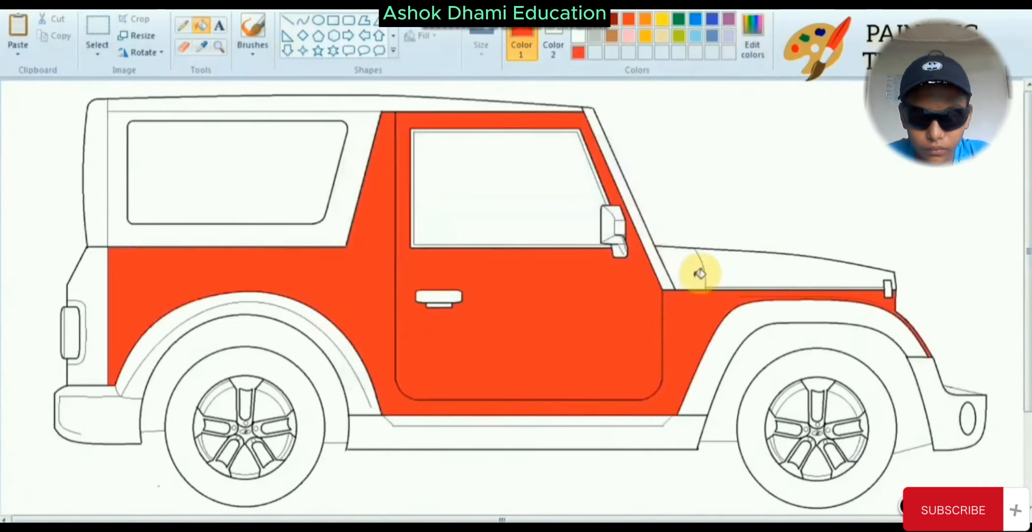
Fill the hood and the narrow rear body strip with the same bright red, undoing the stray fill
{"action": "left_click", "coordinate": [690, 268]}
{"action": "left_click", "coordinate": [661, 270]}
{"action": "key", "text": "ctrl+z"}
{"action": "left_click", "coordinate": [93, 291]}
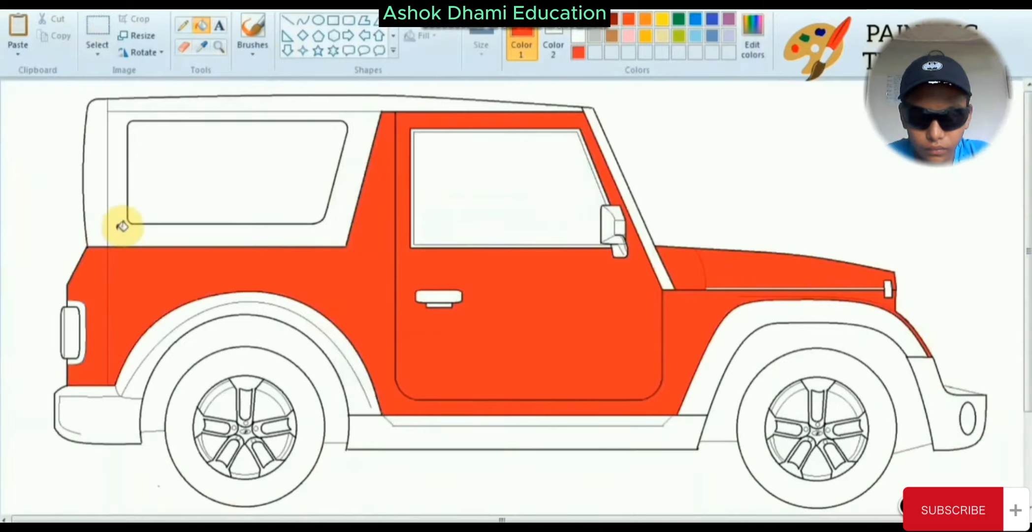
Mix a darker custom red and fill the surround of the tail light with it
{"action": "left_click", "coordinate": [750, 48]}
{"action": "left_click", "coordinate": [674, 253]}
{"action": "left_click", "coordinate": [376, 359]}
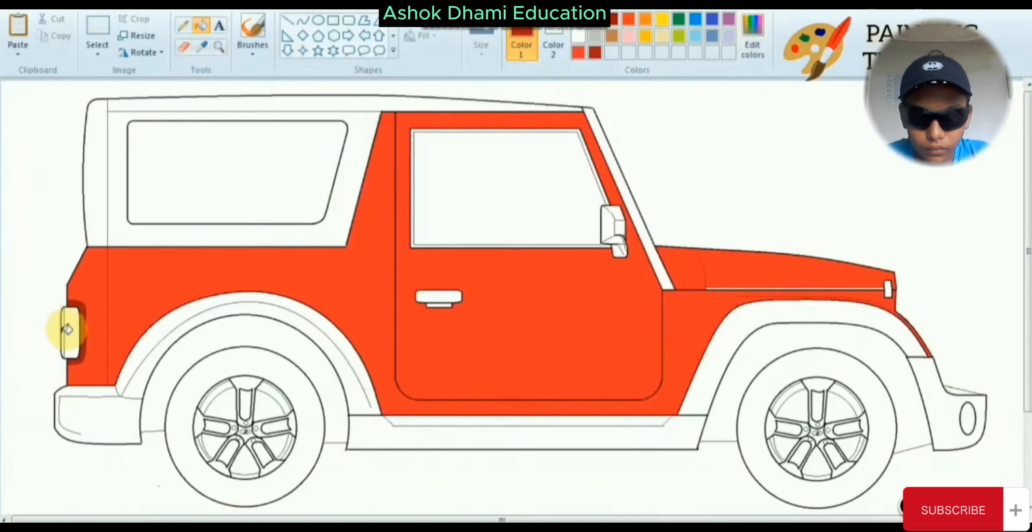
{"action": "left_click", "coordinate": [304, 19]}
{"action": "left_click", "coordinate": [579, 19]}
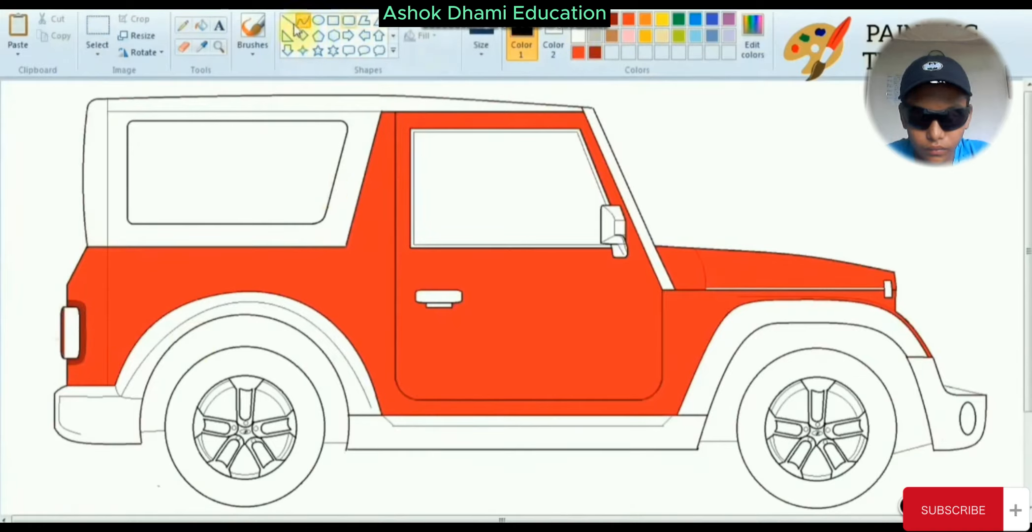
Fill the hardtop and the roof with a custom dark grey
{"action": "left_click", "coordinate": [201, 25]}
{"action": "left_click", "coordinate": [752, 48]}
{"action": "left_click", "coordinate": [641, 290]}
{"action": "left_click", "coordinate": [375, 359]}
{"action": "left_click", "coordinate": [339, 207]}
{"action": "left_click", "coordinate": [753, 49]}
{"action": "left_click", "coordinate": [371, 359]}
{"action": "left_click", "coordinate": [342, 229]}
{"action": "left_click", "coordinate": [124, 109]}
{"action": "left_click", "coordinate": [232, 102]}
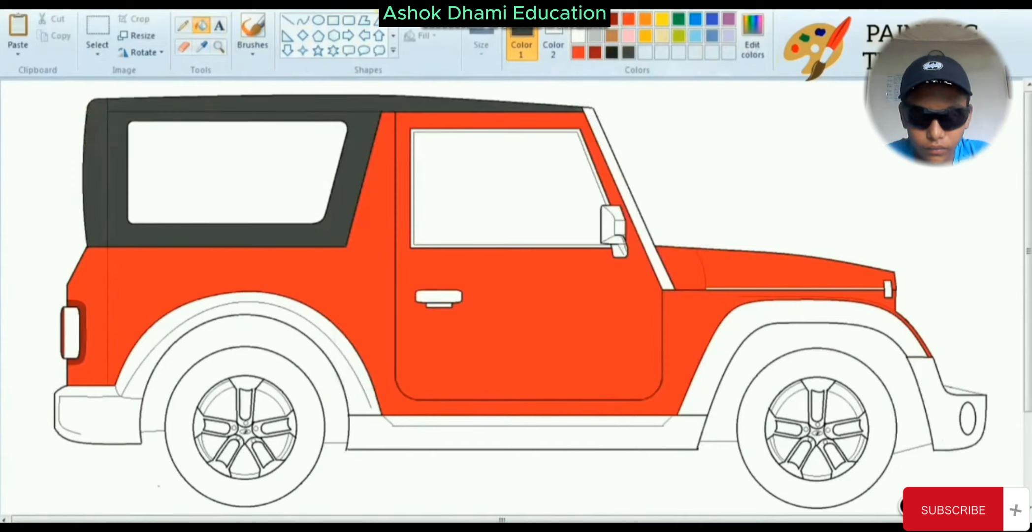
Mix a darker grey and fill the hardtop, the roof and the door's window frame with it
{"action": "left_click", "coordinate": [753, 48]}
{"action": "left_click", "coordinate": [699, 285]}
{"action": "left_click", "coordinate": [371, 359]}
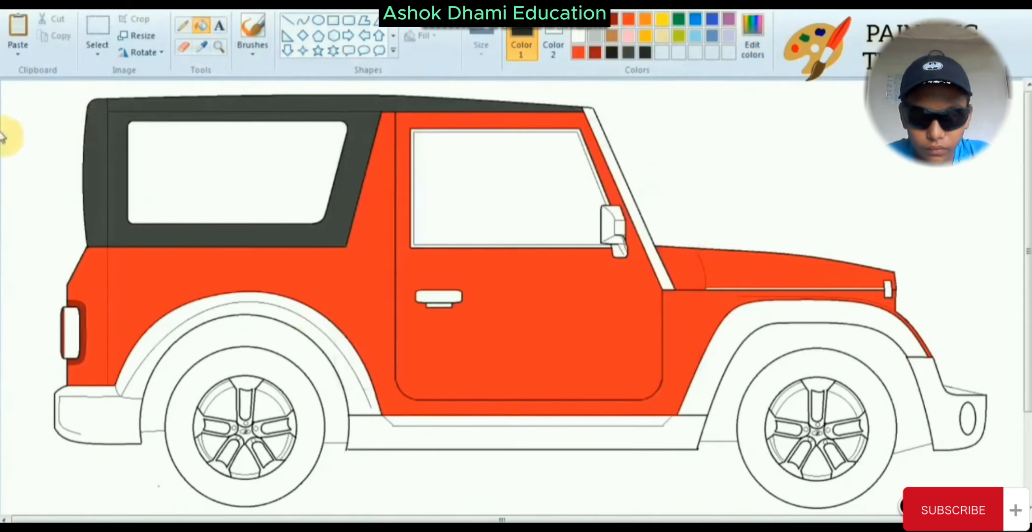
{"action": "left_click", "coordinate": [109, 139]}
{"action": "left_click", "coordinate": [141, 103]}
{"action": "left_click", "coordinate": [416, 130]}
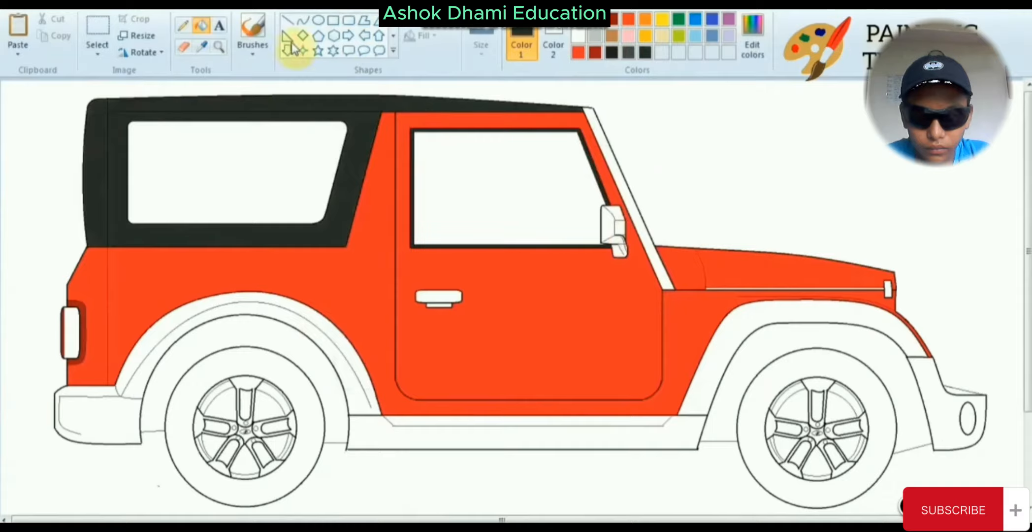
Fill all parts of the side mirror and its bracket with the same dark grey
{"action": "left_click", "coordinate": [219, 47]}
{"action": "left_click", "coordinate": [661, 256]}
{"action": "left_click", "coordinate": [278, 200]}
{"action": "left_click", "coordinate": [340, 256]}
{"action": "left_click", "coordinate": [323, 303]}
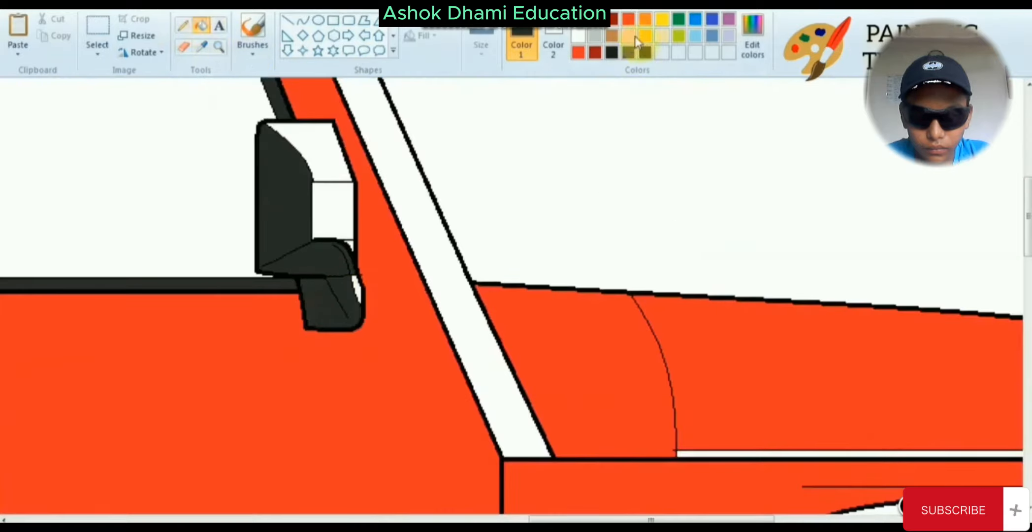
{"action": "left_click", "coordinate": [359, 288]}
{"action": "left_click", "coordinate": [340, 151]}
{"action": "left_click", "coordinate": [332, 209]}
Fill the white windshield pillar with the body's bright red
{"action": "left_click", "coordinate": [219, 47]}
{"action": "right_click", "coordinate": [258, 203]}
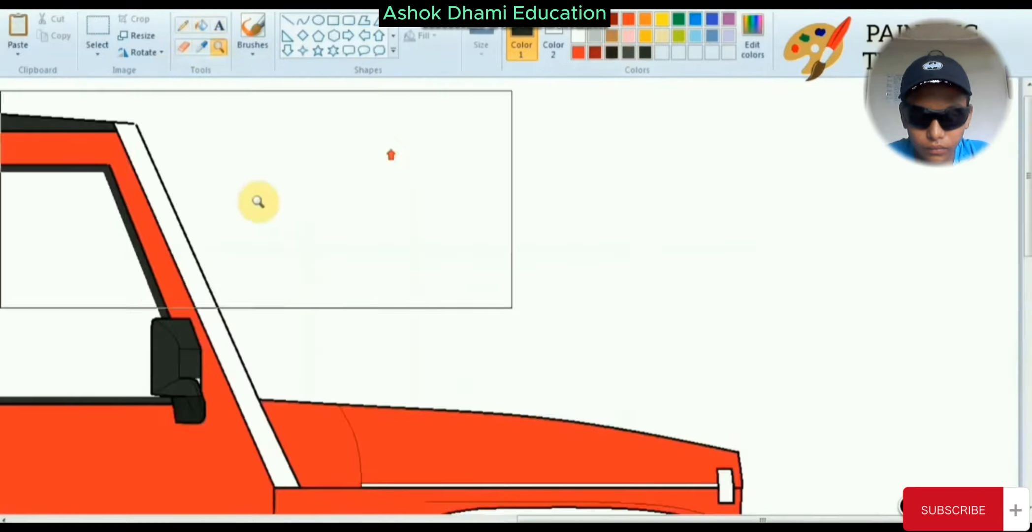
{"action": "left_click", "coordinate": [287, 19]}
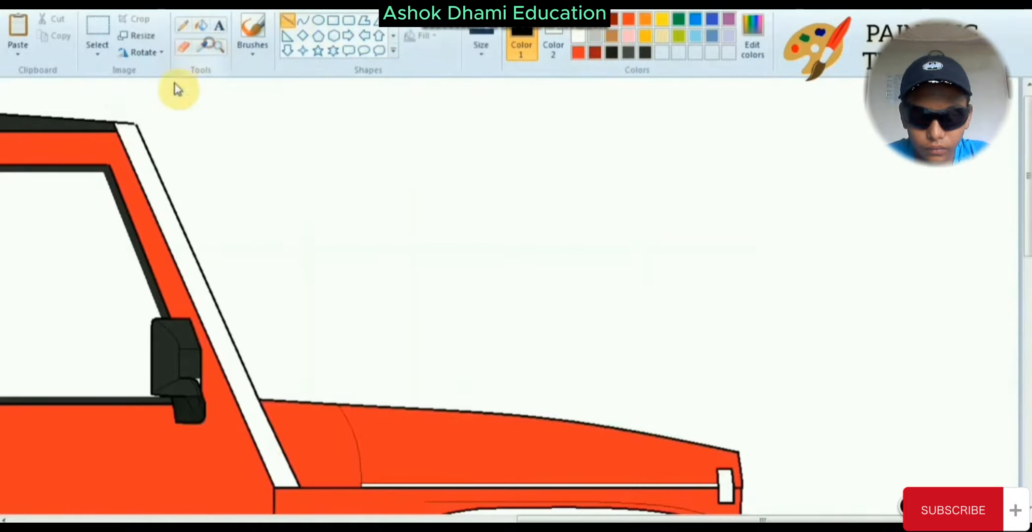
{"action": "left_click", "coordinate": [97, 143]}
{"action": "left_click", "coordinate": [144, 176]}
Fill the hood latch with dark grey and the narrow strip along the hood's lower edge with dark red
{"action": "left_click", "coordinate": [219, 46]}
{"action": "left_click", "coordinate": [800, 423]}
{"action": "scroll", "coordinate": [663, 294], "scroll_direction": "down", "scroll_amount": 5}
{"action": "left_click", "coordinate": [201, 26]}
{"action": "left_click", "coordinate": [613, 53]}
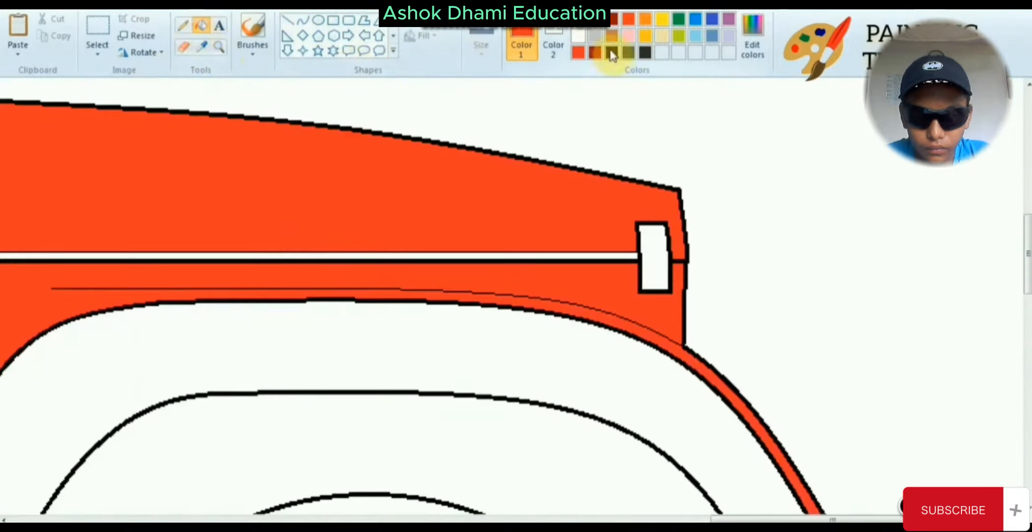
{"action": "left_click", "coordinate": [658, 262]}
{"action": "left_click", "coordinate": [595, 52]}
{"action": "left_click", "coordinate": [497, 255]}
Fill the door handle with the mirror's dark grey and the small piece beneath it with dark red
{"action": "left_click", "coordinate": [219, 47]}
{"action": "right_click", "coordinate": [365, 275]}
{"action": "left_click", "coordinate": [584, 247]}
{"action": "left_click", "coordinate": [202, 47]}
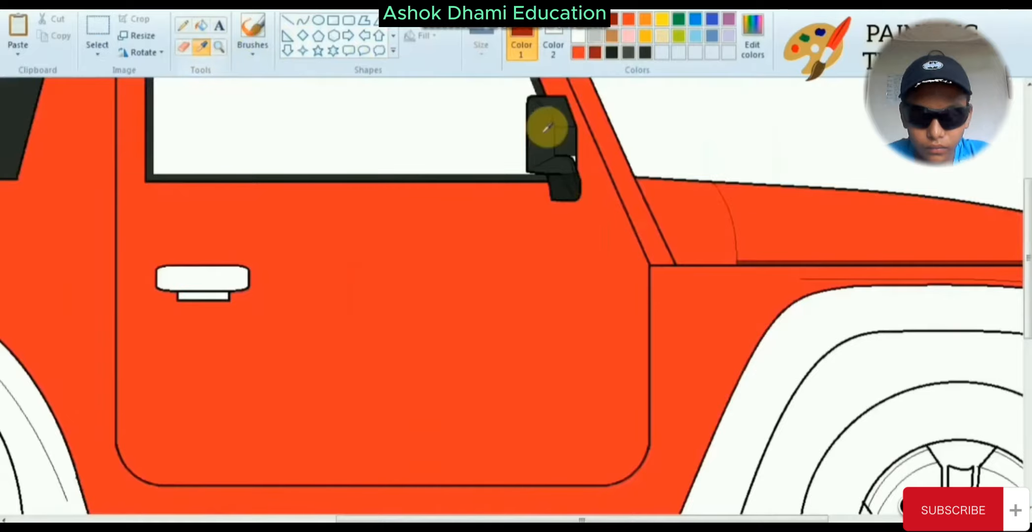
{"action": "left_click", "coordinate": [547, 127]}
{"action": "left_click", "coordinate": [197, 270]}
{"action": "left_click", "coordinate": [196, 294]}
Fill both bumpers, both wheel arch flares, the side sill and the fog light with the hardtop's dark grey
{"action": "left_click", "coordinate": [219, 46]}
{"action": "right_click", "coordinate": [198, 216]}
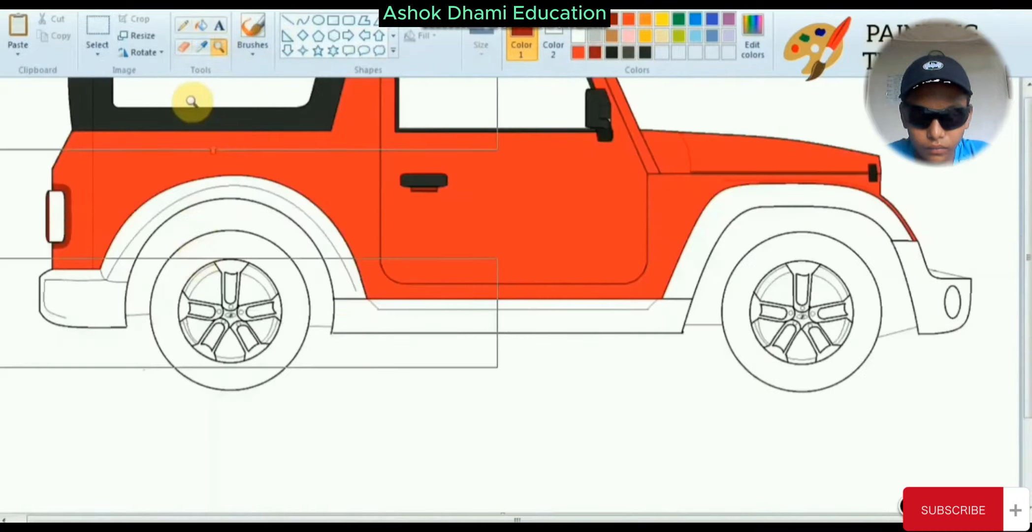
{"action": "scroll", "coordinate": [191, 101], "scroll_direction": "up", "scroll_amount": 3}
{"action": "left_click", "coordinate": [202, 47]}
{"action": "left_click", "coordinate": [77, 167]}
{"action": "left_click", "coordinate": [94, 413]}
{"action": "left_click", "coordinate": [154, 315]}
{"action": "left_click", "coordinate": [448, 442]}
{"action": "left_click", "coordinate": [703, 321]}
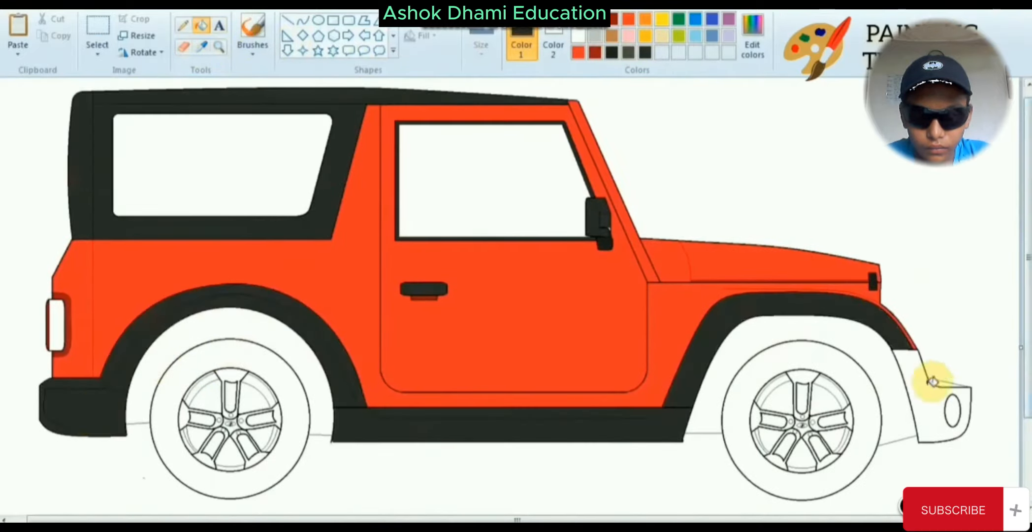
{"action": "left_click", "coordinate": [932, 382]}
{"action": "left_click", "coordinate": [953, 408]}
Mix a custom grey with RGB 53, 53, 53 and fill both tires with it
{"action": "left_click", "coordinate": [753, 42]}
{"action": "left_click_drag", "start_coordinate": [668, 277], "coordinate": [668, 261]}
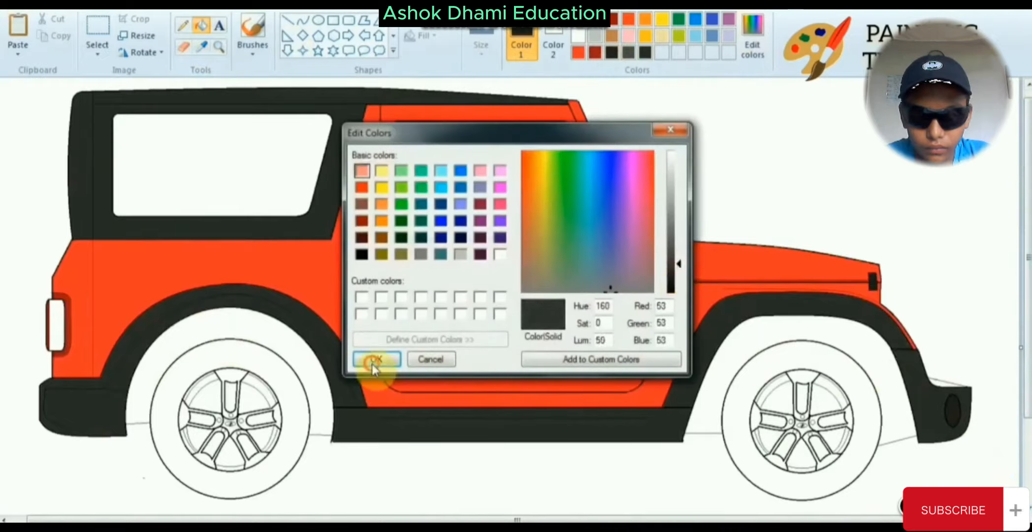
{"action": "left_click", "coordinate": [371, 358]}
{"action": "left_click", "coordinate": [225, 346]}
{"action": "left_click", "coordinate": [872, 394]}
{"action": "left_click", "coordinate": [251, 316]}
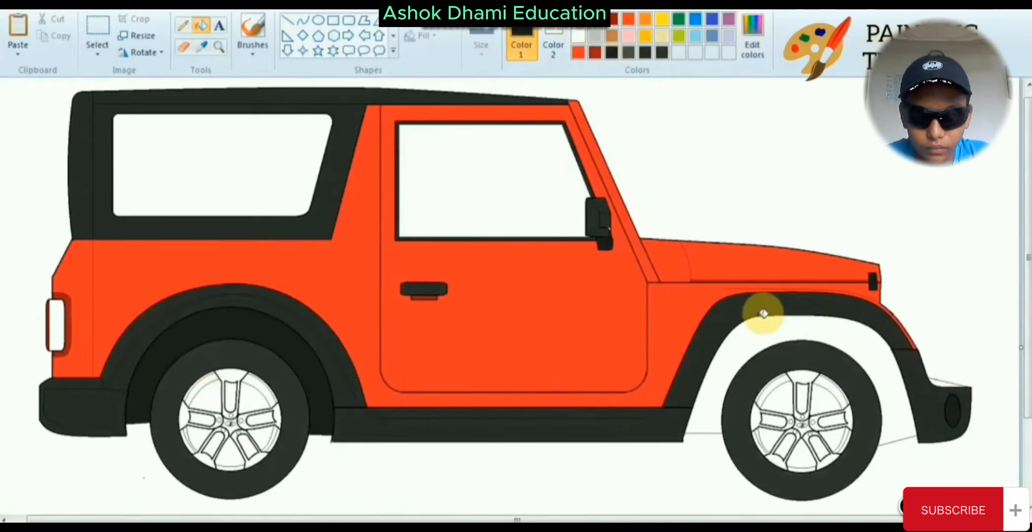
{"action": "left_click", "coordinate": [815, 328]}
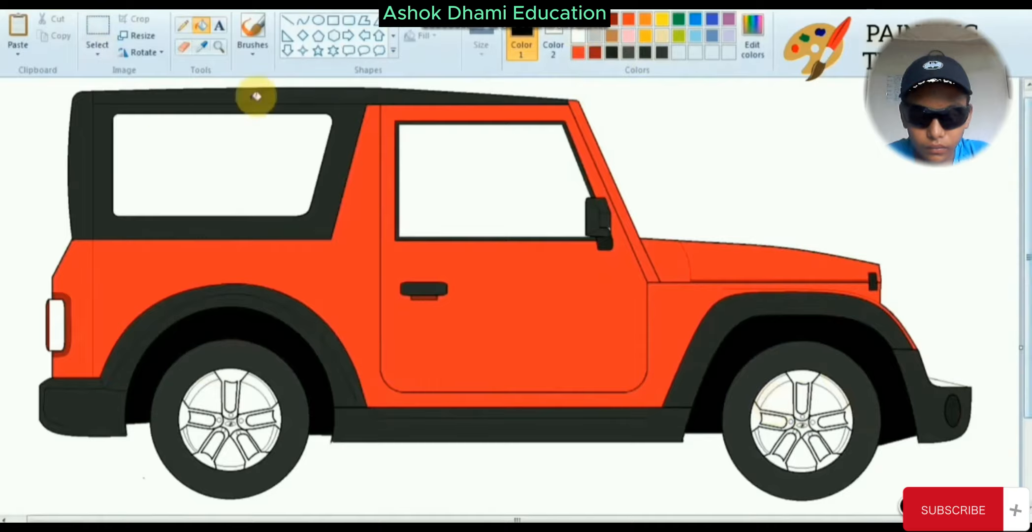
{"action": "key", "text": "ctrl+z"}
{"action": "key", "text": "ctrl+z"}
Mix a custom near-black and fill the front and rear wheel wells with it
{"action": "left_click", "coordinate": [752, 42]}
{"action": "left_click_drag", "start_coordinate": [680, 298], "coordinate": [681, 291]}
{"action": "left_click", "coordinate": [379, 359]}
{"action": "left_click", "coordinate": [785, 325]}
{"action": "left_click", "coordinate": [278, 331]}
Mix a custom grey with RGB 122, 122, 122 and fill the rear wheel's five spokes with it
{"action": "left_click", "coordinate": [220, 47]}
{"action": "left_click", "coordinate": [315, 413]}
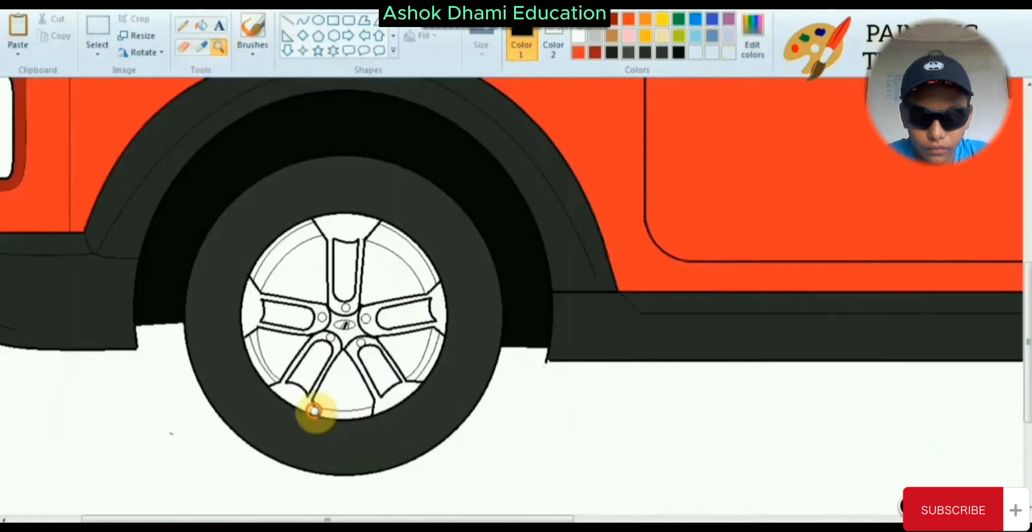
{"action": "left_click", "coordinate": [201, 47]}
{"action": "left_click", "coordinate": [552, 138]}
{"action": "left_click", "coordinate": [344, 229]}
{"action": "left_click", "coordinate": [762, 40]}
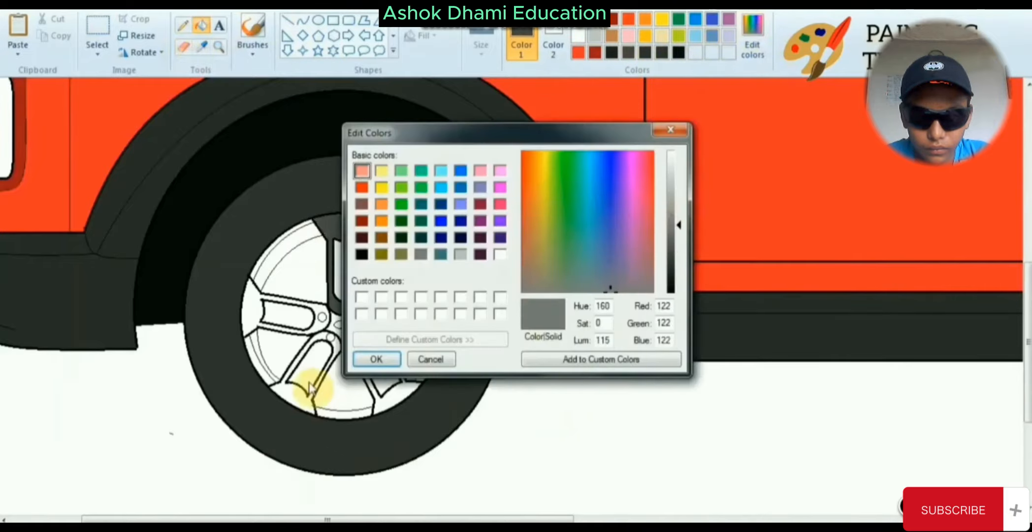
{"action": "left_click", "coordinate": [371, 360]}
{"action": "left_click", "coordinate": [251, 308]}
{"action": "left_click", "coordinate": [296, 399]}
{"action": "left_click", "coordinate": [396, 394]}
{"action": "left_click", "coordinate": [437, 309]}
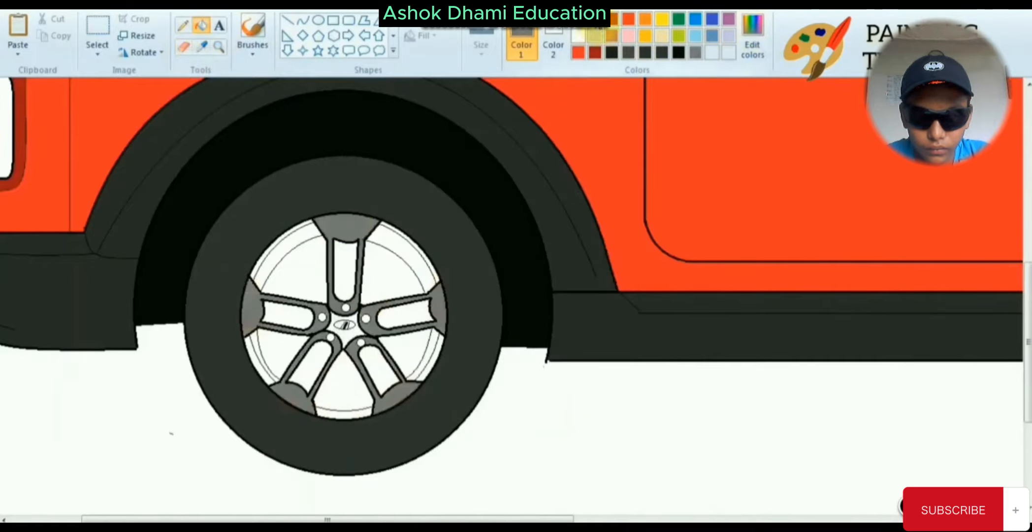
Fill the curved rim strips between the rear wheel's spokes with dark grey
{"action": "left_click", "coordinate": [685, 53]}
{"action": "left_click", "coordinate": [265, 254]}
{"action": "left_click", "coordinate": [248, 346]}
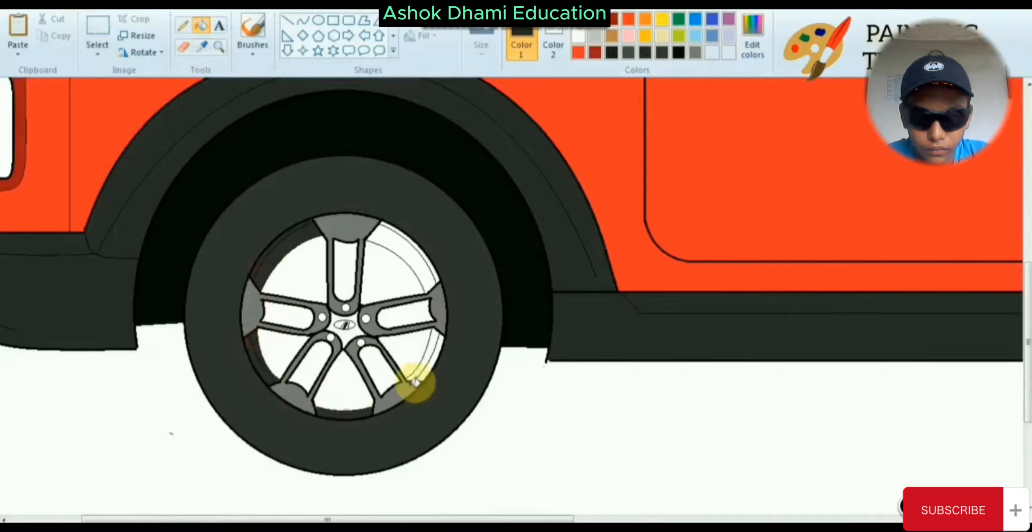
{"action": "left_click", "coordinate": [439, 347]}
{"action": "left_click", "coordinate": [433, 349]}
{"action": "left_click", "coordinate": [435, 271]}
{"action": "left_click", "coordinate": [428, 278]}
Close the gap at the end of the upper-right inner rim curve with a short line and refill the area inside it white
{"action": "left_click", "coordinate": [219, 47]}
{"action": "left_click", "coordinate": [480, 288]}
{"action": "left_click", "coordinate": [480, 289]}
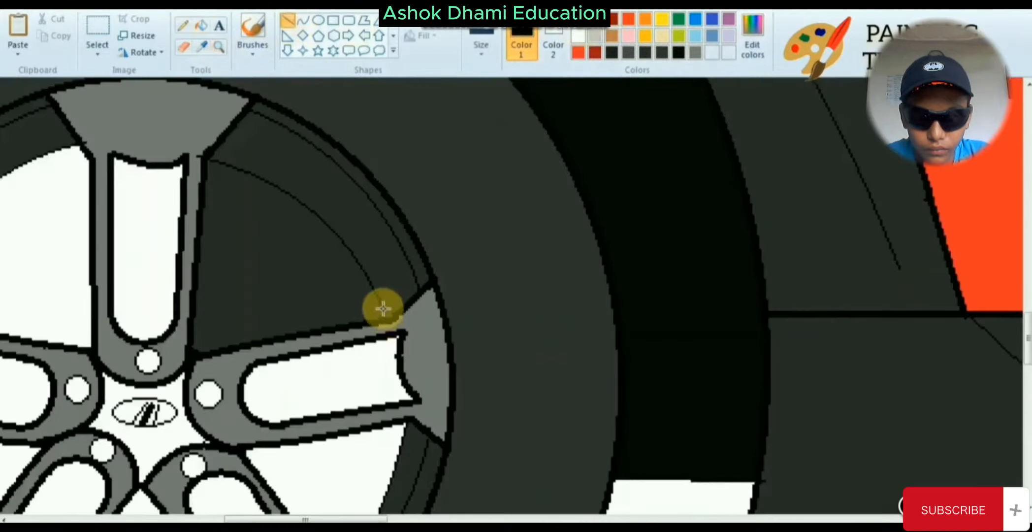
{"action": "left_click_drag", "start_coordinate": [383, 309], "coordinate": [384, 320]}
{"action": "left_click", "coordinate": [203, 25]}
{"action": "left_click", "coordinate": [579, 36]}
{"action": "left_click", "coordinate": [291, 247]}
Fill the white openings between and inside the rear wheel's spokes with black
{"action": "left_click", "coordinate": [220, 47]}
{"action": "right_click", "coordinate": [345, 327]}
{"action": "right_click", "coordinate": [346, 327]}
{"action": "left_click", "coordinate": [377, 270]}
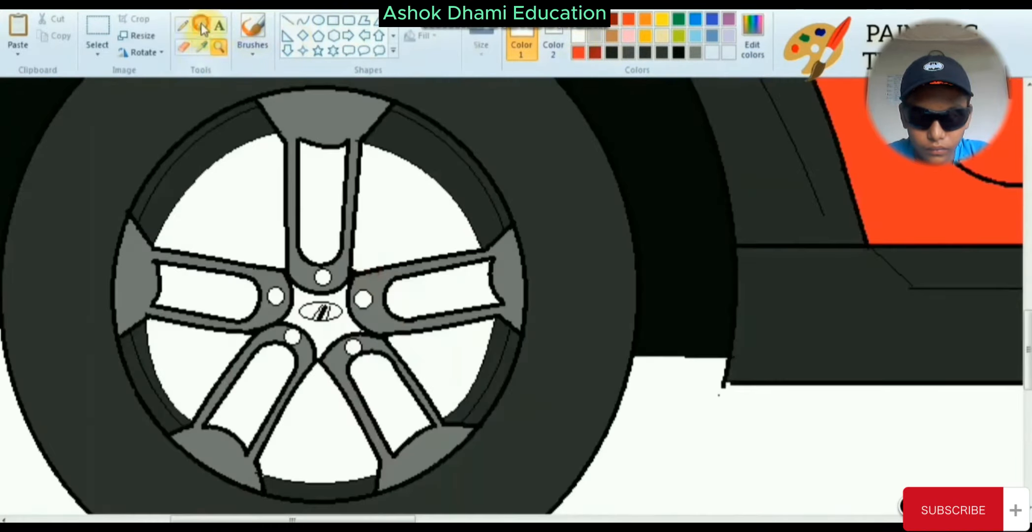
{"action": "left_click", "coordinate": [630, 153]}
{"action": "left_click", "coordinate": [375, 196]}
{"action": "left_click", "coordinate": [259, 201]}
{"action": "left_click", "coordinate": [325, 193]}
{"action": "left_click", "coordinate": [184, 359]}
{"action": "left_click", "coordinate": [217, 298]}
{"action": "left_click", "coordinate": [337, 420]}
{"action": "left_click", "coordinate": [258, 394]}
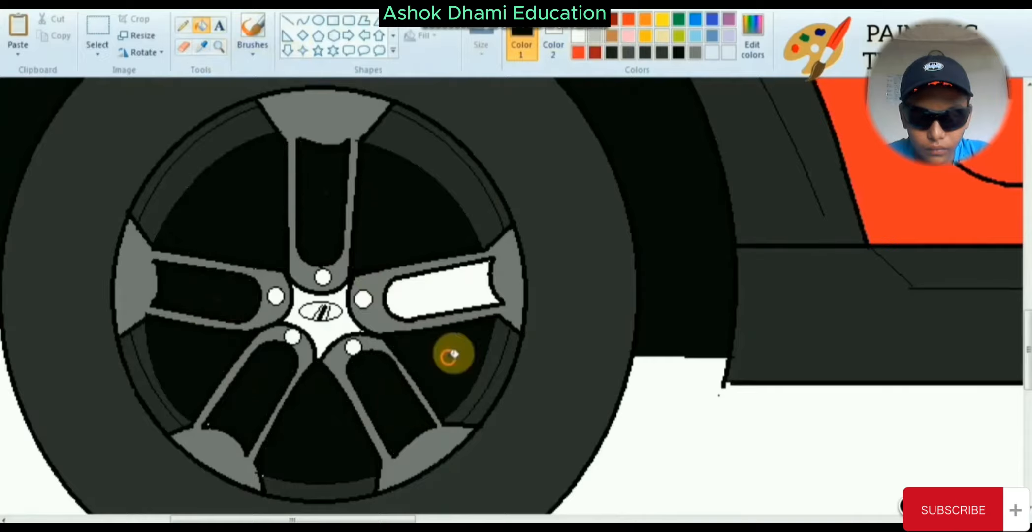
Fill the rear wheel's hub centre and badge with the same grey as the spokes
{"action": "left_click", "coordinate": [595, 20]}
{"action": "left_click", "coordinate": [329, 296]}
{"action": "left_click", "coordinate": [219, 47]}
{"action": "left_click", "coordinate": [357, 340]}
{"action": "left_click", "coordinate": [357, 340]}
{"action": "left_click", "coordinate": [356, 211]}
{"action": "left_click", "coordinate": [202, 26]}
{"action": "left_click", "coordinate": [272, 215]}
Fill the rear wheel's five bolt holes with dark grey
{"action": "left_click", "coordinate": [612, 53]}
{"action": "left_click", "coordinate": [304, 124]}
{"action": "left_click", "coordinate": [399, 186]}
{"action": "left_click", "coordinate": [375, 306]}
{"action": "left_click", "coordinate": [222, 280]}
{"action": "left_click", "coordinate": [97, 53]}
{"action": "mouse_move", "coordinate": [241, 283]}
{"action": "left_mouse_down"}
{"action": "mouse_move", "coordinate": [212, 394]}
{"action": "mouse_move", "coordinate": [246, 283]}
{"action": "left_mouse_up"}
{"action": "left_click", "coordinate": [393, 184]}
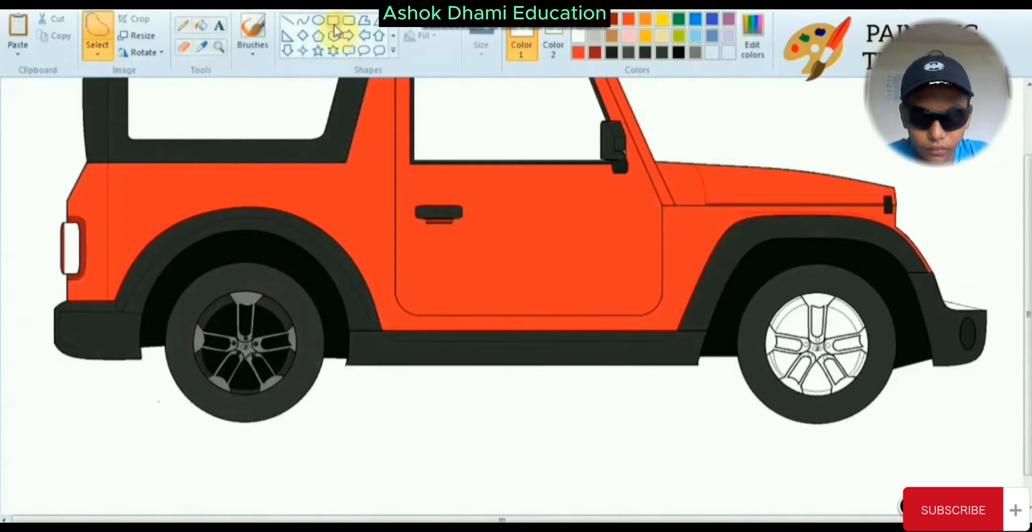
Fill the narrow outer rim strips between the rear wheel's spokes with the spoke grey
{"action": "left_click", "coordinate": [220, 48]}
{"action": "left_click", "coordinate": [276, 365]}
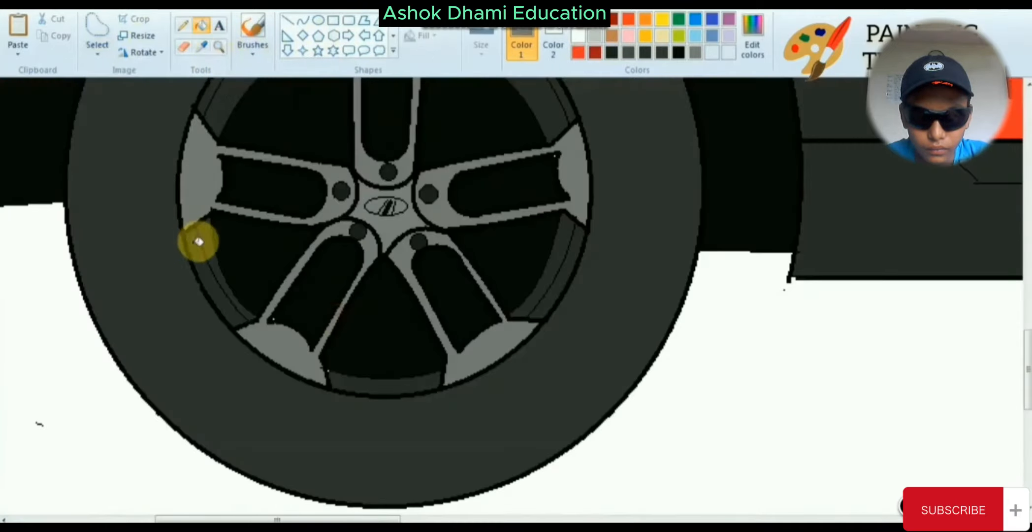
{"action": "scroll", "coordinate": [557, 297], "scroll_direction": "up", "scroll_amount": 3}
{"action": "left_click", "coordinate": [569, 214]}
{"action": "left_click", "coordinate": [314, 109]}
{"action": "scroll", "coordinate": [275, 244], "scroll_direction": "down", "scroll_amount": 3}
Draw a dividing curve across the rear wheel's lowest rim strip and fill its outer part with the spoke grey
{"action": "left_click", "coordinate": [303, 20]}
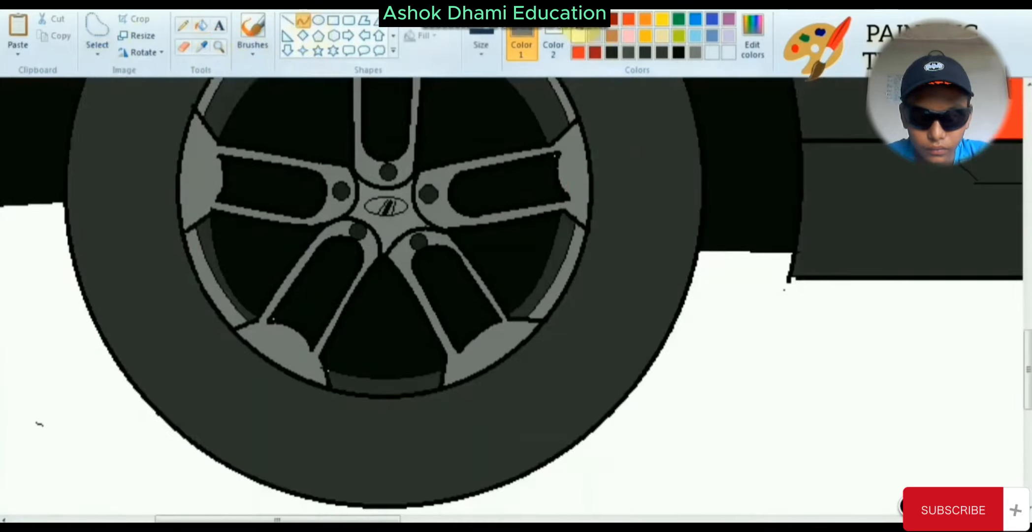
{"action": "left_click", "coordinate": [578, 19]}
{"action": "left_click_drag", "start_coordinate": [327, 378], "coordinate": [445, 378]}
{"action": "left_click", "coordinate": [357, 393]}
{"action": "left_click", "coordinate": [399, 390]}
{"action": "left_click", "coordinate": [202, 47]}
{"action": "left_click", "coordinate": [202, 179]}
{"action": "left_click", "coordinate": [201, 26]}
{"action": "left_click", "coordinate": [358, 388]}
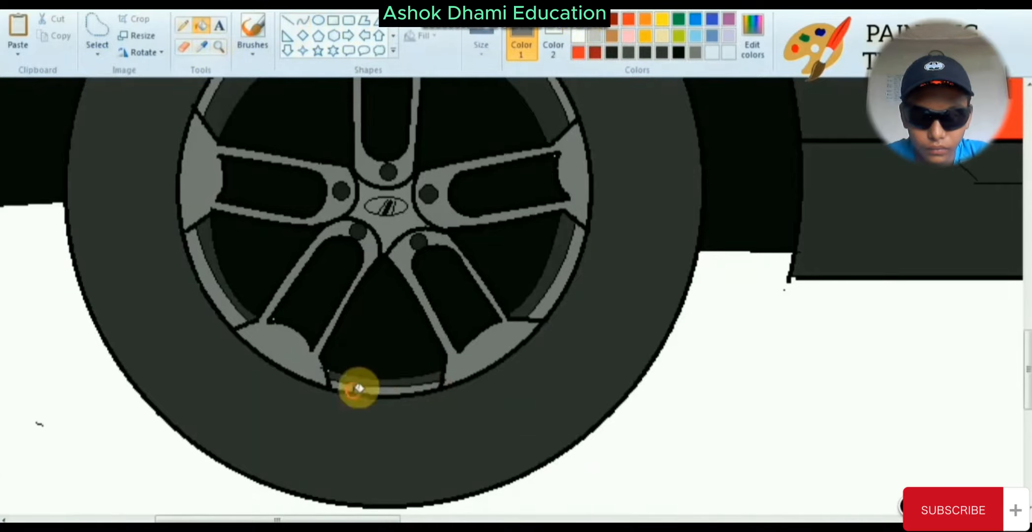
Outline the finished rear wheel rim with a free-form selection and copy it
{"action": "left_click", "coordinate": [220, 48]}
{"action": "right_click", "coordinate": [459, 207]}
{"action": "left_click", "coordinate": [241, 318]}
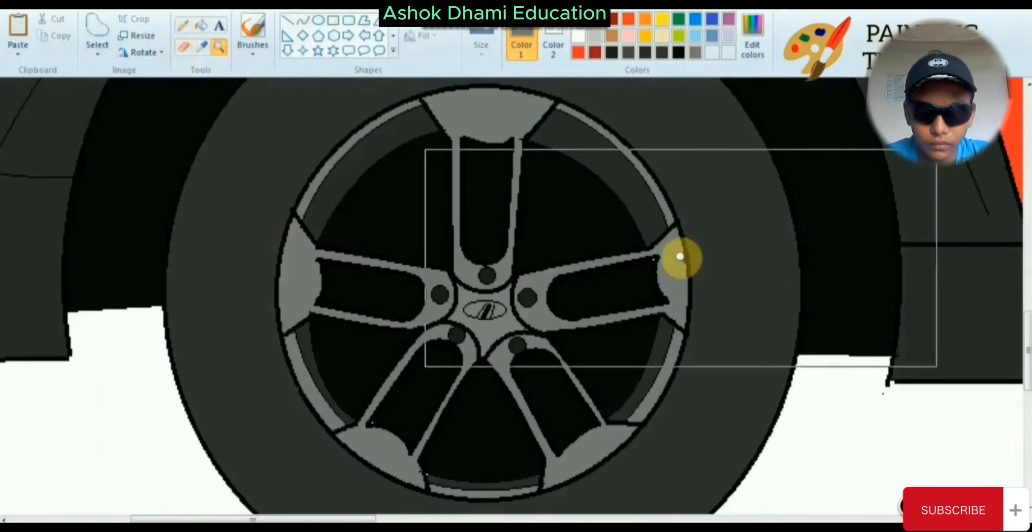
{"action": "right_click", "coordinate": [682, 259]}
{"action": "left_click", "coordinate": [279, 278]}
{"action": "left_click", "coordinate": [279, 277]}
{"action": "right_click", "coordinate": [242, 205]}
{"action": "right_click", "coordinate": [241, 205]}
{"action": "left_click", "coordinate": [97, 26]}
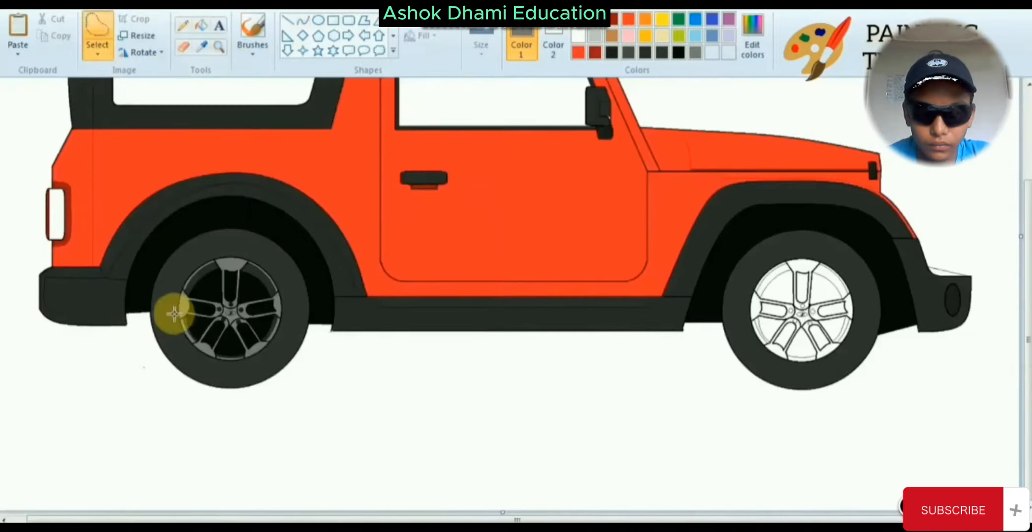
{"action": "mouse_move", "coordinate": [174, 317]}
{"action": "left_mouse_down"}
{"action": "mouse_move", "coordinate": [167, 273]}
{"action": "mouse_move", "coordinate": [174, 315]}
{"action": "left_mouse_up"}
{"action": "right_click", "coordinate": [211, 280]}
{"action": "left_click", "coordinate": [244, 306]}
Paste the copied rim and place it over the uncolored rim of the front wheel
{"action": "left_click", "coordinate": [219, 47]}
{"action": "right_click", "coordinate": [233, 138]}
{"action": "key", "text": "ctrl+v"}
{"action": "mouse_move", "coordinate": [47, 164]}
{"action": "left_mouse_down"}
{"action": "mouse_move", "coordinate": [714, 429]}
{"action": "mouse_move", "coordinate": [809, 441]}
{"action": "left_mouse_up"}
{"action": "left_click", "coordinate": [655, 340]}
Fill the rear side window and the door window with grey
{"action": "left_click", "coordinate": [202, 27]}
{"action": "left_click", "coordinate": [221, 157]}
{"action": "left_click", "coordinate": [511, 173]}
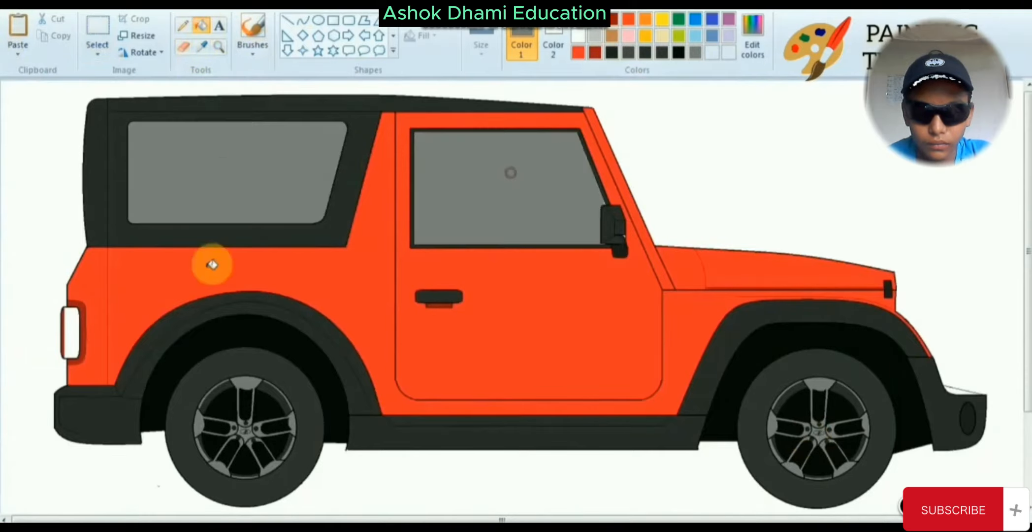
{"action": "left_click", "coordinate": [553, 47]}
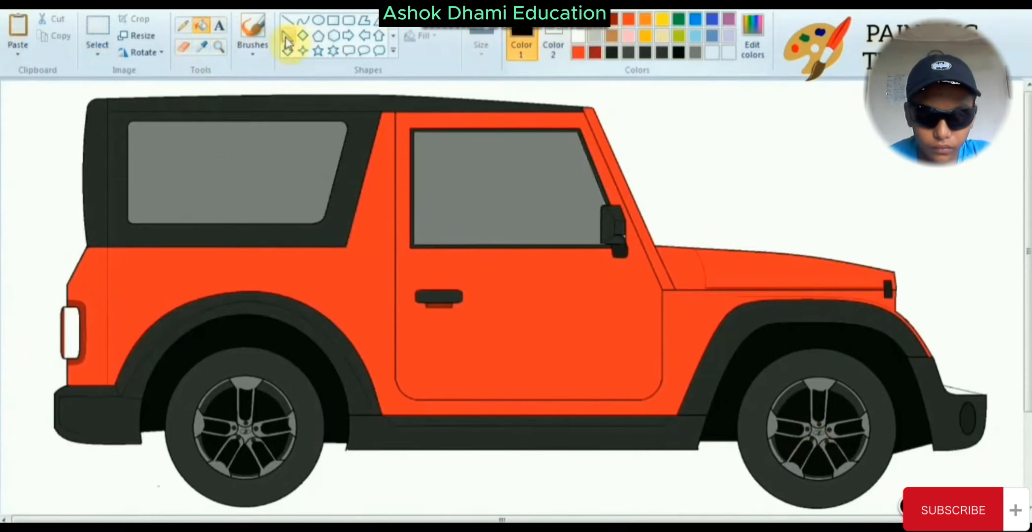
Draw the spare tyre's top edge behind the car, curving it into the rear edge of the roof
{"action": "left_click", "coordinate": [219, 47]}
{"action": "left_click", "coordinate": [123, 259]}
{"action": "left_click", "coordinate": [303, 19]}
{"action": "mouse_move", "coordinate": [161, 126]}
{"action": "left_mouse_down"}
{"action": "mouse_move", "coordinate": [119, 103]}
{"action": "mouse_move", "coordinate": [139, 105]}
{"action": "mouse_move", "coordinate": [84, 103]}
{"action": "mouse_move", "coordinate": [39, 415]}
{"action": "left_mouse_up"}
{"action": "left_click", "coordinate": [164, 105]}
{"action": "left_click", "coordinate": [287, 19]}
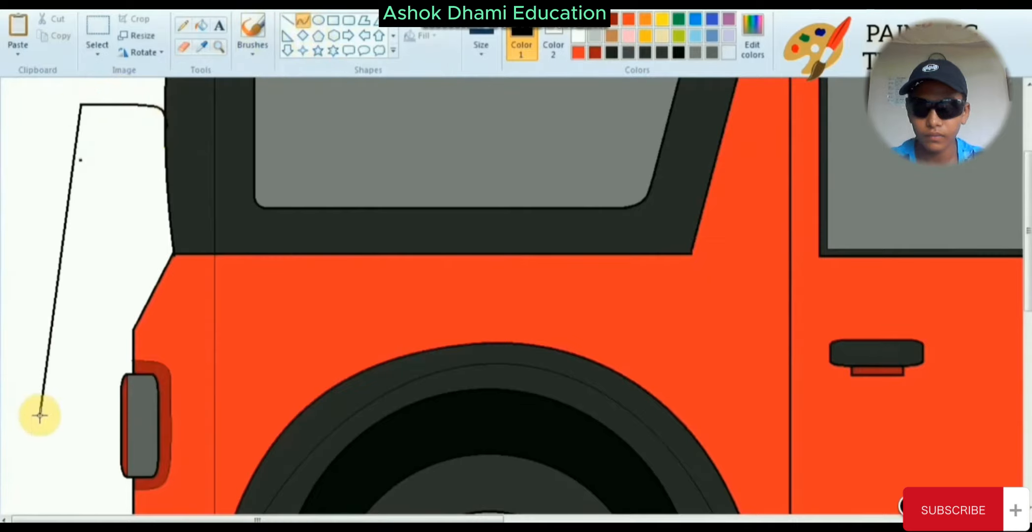
Undo the slanted outer line and round the spare tyre's outer top corner with a short curve
{"action": "left_click_drag", "start_coordinate": [38, 298], "coordinate": [37, 265]}
{"action": "left_click", "coordinate": [39, 398]}
{"action": "key", "text": "ctrl+z"}
{"action": "left_click_drag", "start_coordinate": [80, 104], "coordinate": [58, 134]}
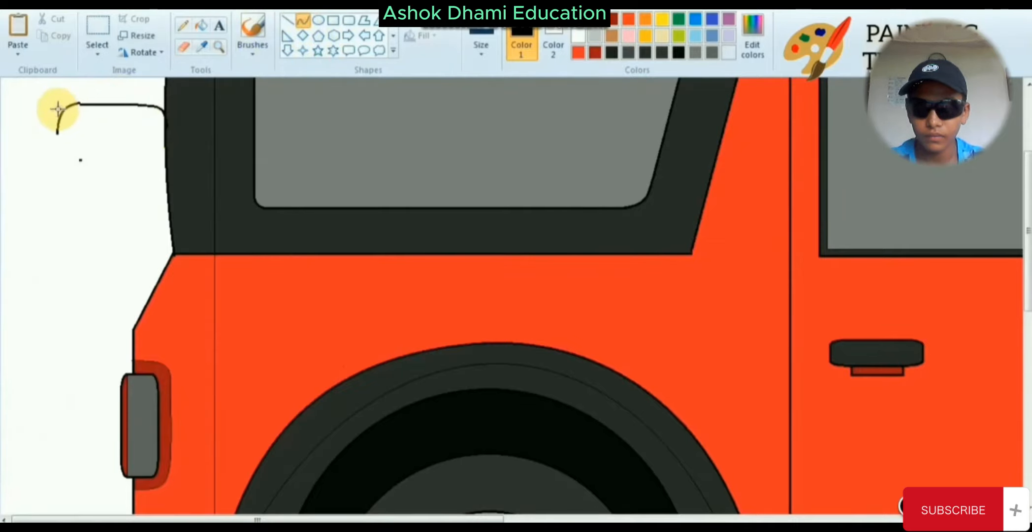
Try to draw the spare tyre's long bowed outer edge down from the rounded top corner
{"action": "left_click", "coordinate": [222, 48]}
{"action": "left_click", "coordinate": [303, 20]}
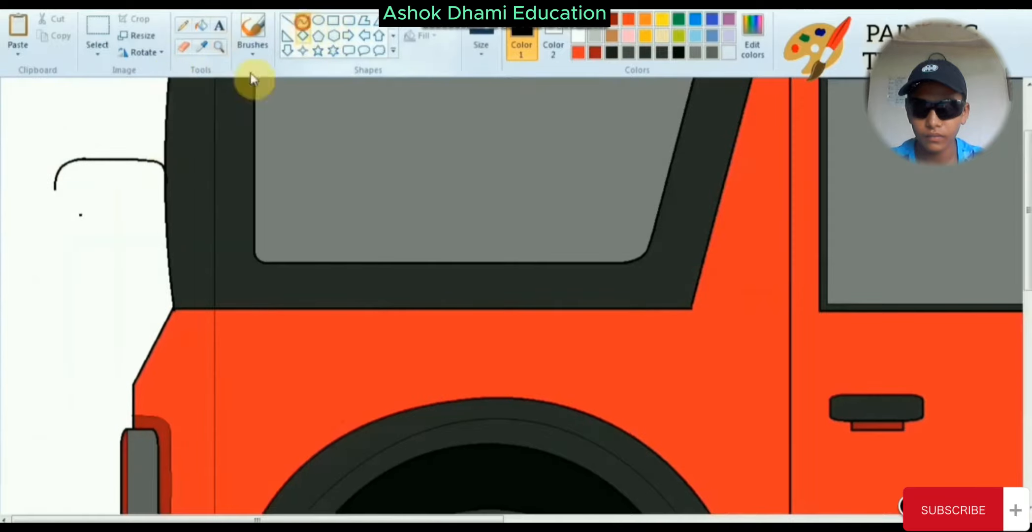
{"action": "left_click", "coordinate": [97, 28]}
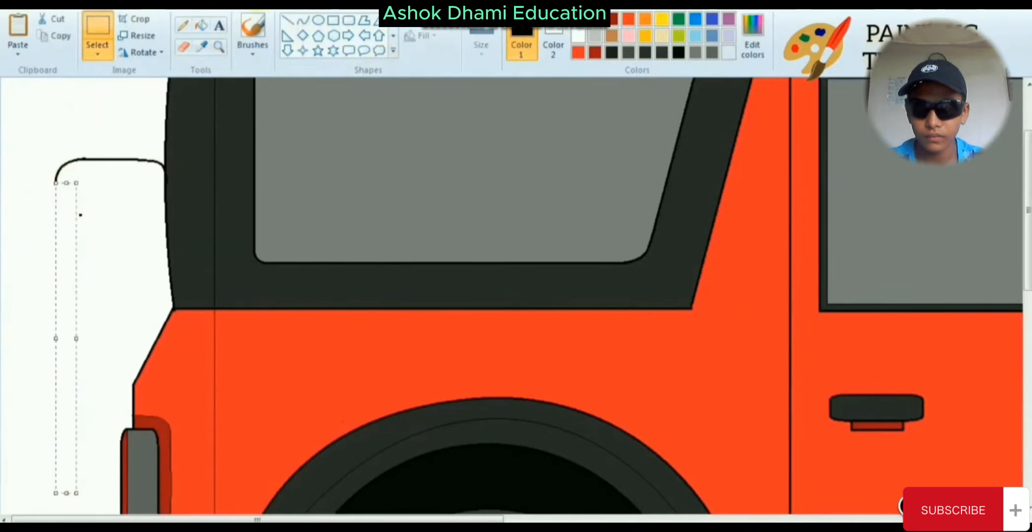
{"action": "left_click", "coordinate": [303, 20]}
{"action": "mouse_move", "coordinate": [56, 182]}
{"action": "left_mouse_down"}
{"action": "mouse_move", "coordinate": [58, 439]}
{"action": "mouse_move", "coordinate": [34, 185]}
{"action": "left_mouse_up"}
{"action": "scroll", "coordinate": [58, 439], "scroll_direction": "down", "scroll_amount": 4}
{"action": "scroll", "coordinate": [80, 187], "scroll_direction": "up", "scroll_amount": 2}
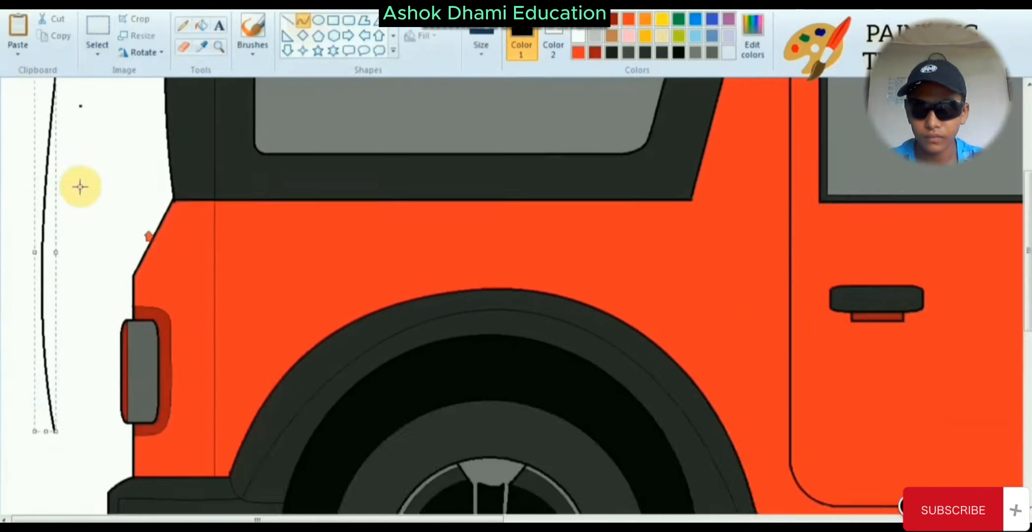
{"action": "scroll", "coordinate": [80, 186], "scroll_direction": "up", "scroll_amount": 2}
{"action": "key", "text": "ctrl+z"}
Redraw the spare tyre's outer edge as a long, gently curved line running down from the rounded top corner
{"action": "left_click", "coordinate": [219, 47]}
{"action": "right_click", "coordinate": [216, 124]}
{"action": "left_click", "coordinate": [94, 30]}
{"action": "left_click_drag", "start_coordinate": [15, 107], "coordinate": [52, 147]}
{"action": "mouse_move", "coordinate": [42, 132]}
{"action": "left_mouse_down"}
{"action": "mouse_move", "coordinate": [50, 131]}
{"action": "mouse_move", "coordinate": [49, 314]}
{"action": "left_mouse_up"}
{"action": "left_click", "coordinate": [302, 21]}
{"action": "left_click", "coordinate": [31, 266]}
{"action": "left_click", "coordinate": [36, 171]}
{"action": "left_click_drag", "start_coordinate": [48, 221], "coordinate": [40, 220]}
{"action": "left_click_drag", "start_coordinate": [36, 182], "coordinate": [37, 185]}
Select the spare tyre's outer edge and shift it closer to the car body
{"action": "left_click", "coordinate": [220, 47]}
{"action": "left_click", "coordinate": [50, 172]}
{"action": "left_click", "coordinate": [103, 25]}
{"action": "scroll", "coordinate": [67, 250], "scroll_direction": "down", "scroll_amount": 2}
{"action": "mouse_move", "coordinate": [43, 491]}
{"action": "left_mouse_down"}
{"action": "mouse_move", "coordinate": [103, 475]}
{"action": "mouse_move", "coordinate": [97, 104]}
{"action": "left_mouse_up"}
{"action": "left_click_drag", "start_coordinate": [72, 148], "coordinate": [71, 146]}
Draw a curved bottom edge joining the spare tyre's outer edge to the rear body below the tail light
{"action": "scroll", "coordinate": [72, 146], "scroll_direction": "down", "scroll_amount": 2}
{"action": "left_click", "coordinate": [302, 20]}
{"action": "left_click_drag", "start_coordinate": [81, 367], "coordinate": [132, 382]}
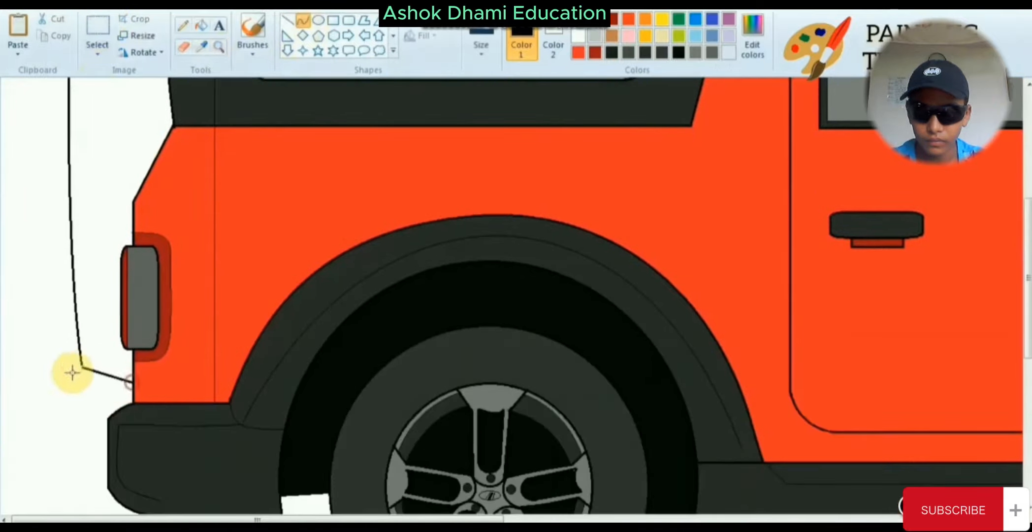
{"action": "left_click", "coordinate": [132, 378]}
Draw a thin inner line down the spare tyre beside the roof and undo the second line farther out
{"action": "scroll", "coordinate": [246, 290], "scroll_direction": "up", "scroll_amount": 2}
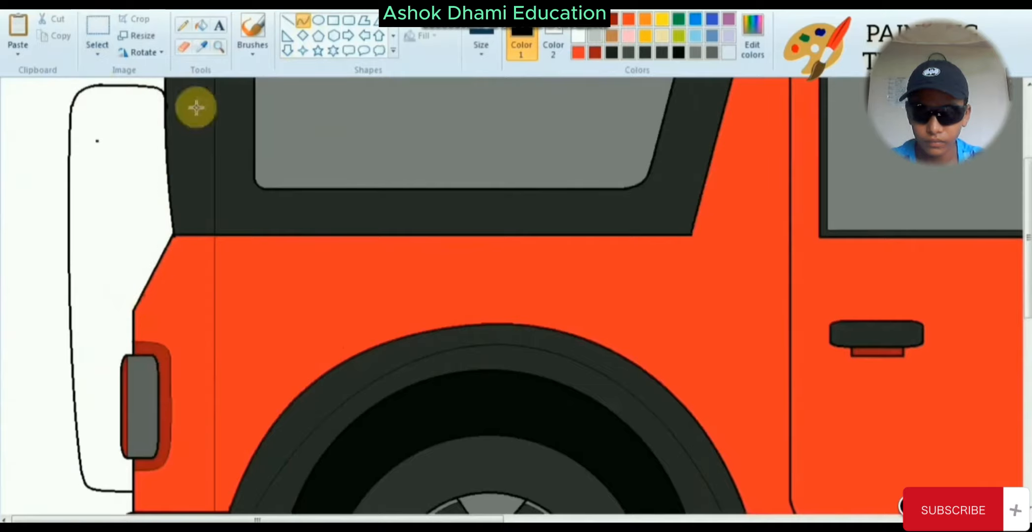
{"action": "left_click_drag", "start_coordinate": [152, 90], "coordinate": [155, 265]}
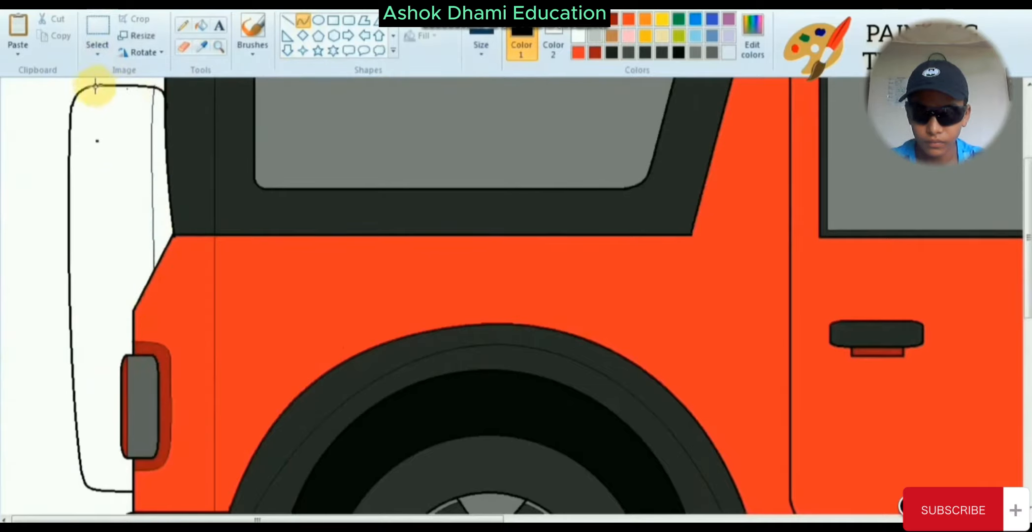
{"action": "left_click_drag", "start_coordinate": [127, 88], "coordinate": [129, 355]}
{"action": "key", "text": "ctrl+z"}
{"action": "left_click", "coordinate": [898, 529]}
Fill both sections of the spare tyre with dark grey, trying several shades
{"action": "left_click", "coordinate": [201, 26]}
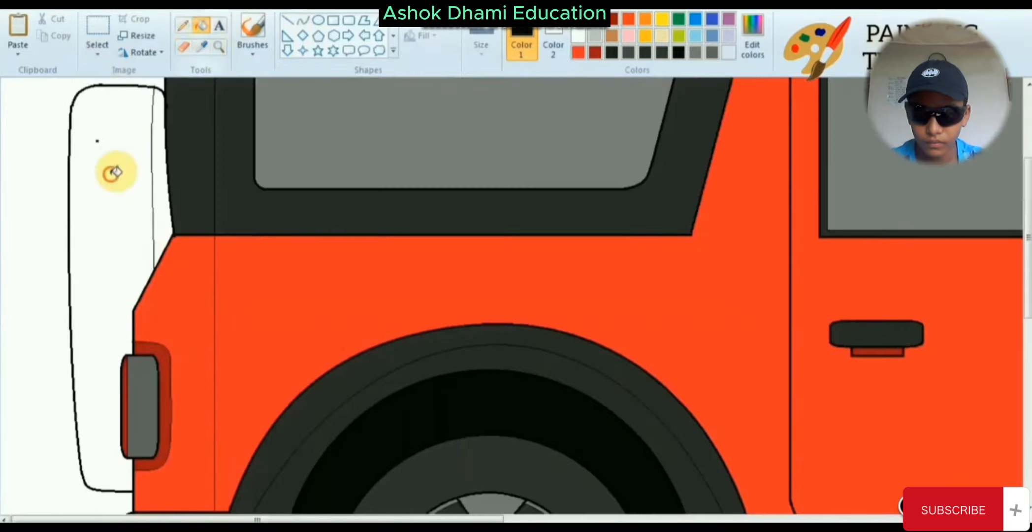
{"action": "left_click", "coordinate": [111, 174]}
{"action": "left_click", "coordinate": [645, 52]}
{"action": "left_click", "coordinate": [134, 137]}
{"action": "left_click", "coordinate": [159, 133]}
{"action": "left_click", "coordinate": [629, 53]}
{"action": "left_click", "coordinate": [124, 144]}
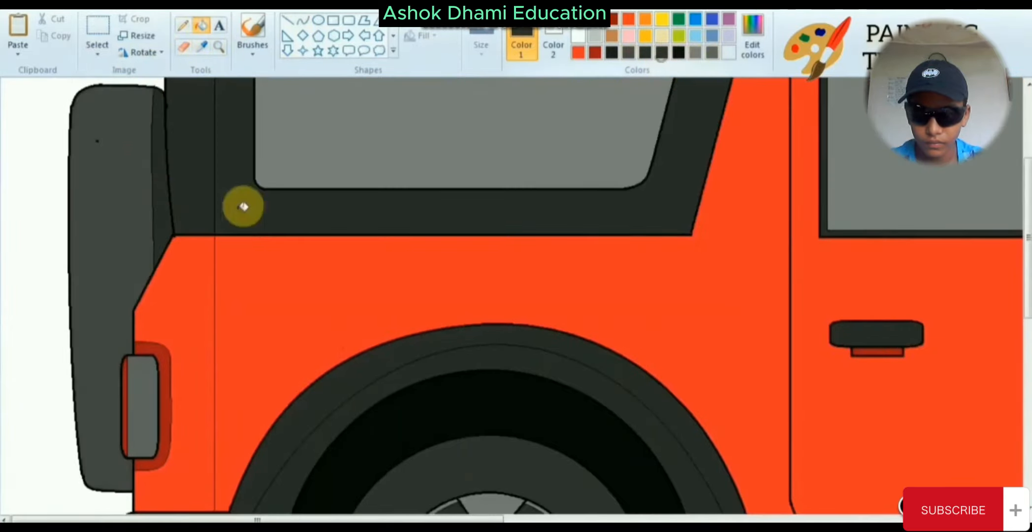
{"action": "scroll", "coordinate": [261, 204], "scroll_direction": "up", "scroll_amount": 3}
{"action": "scroll", "coordinate": [94, 264], "scroll_direction": "down", "scroll_amount": 3}
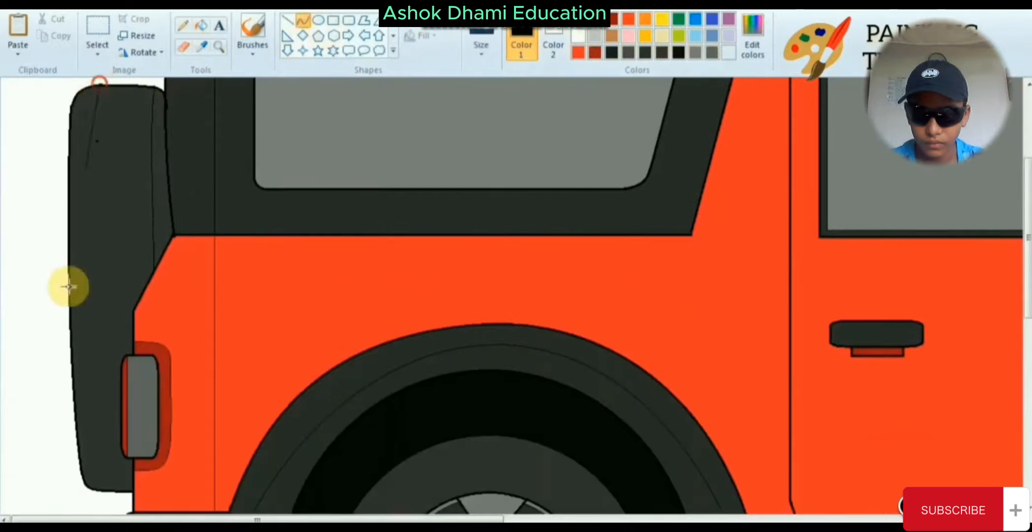
Draw five thin curved tread lines running down the length of the spare tyre
{"action": "mouse_move", "coordinate": [102, 474]}
{"action": "left_mouse_down"}
{"action": "mouse_move", "coordinate": [97, 87]}
{"action": "mouse_move", "coordinate": [120, 488]}
{"action": "left_mouse_up"}
{"action": "left_click", "coordinate": [107, 134]}
{"action": "left_click", "coordinate": [113, 354]}
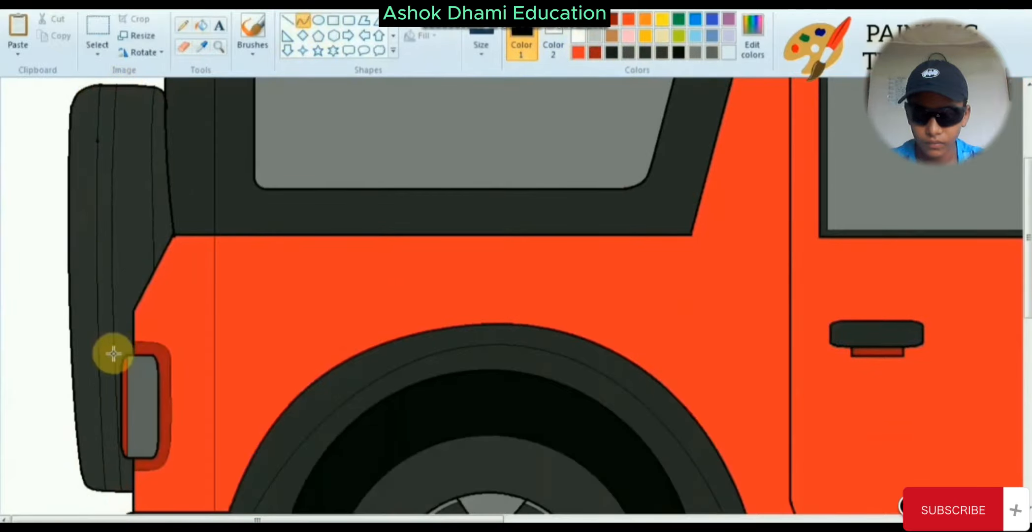
{"action": "left_click", "coordinate": [126, 162]}
{"action": "left_click", "coordinate": [125, 301]}
{"action": "left_click_drag", "start_coordinate": [142, 87], "coordinate": [143, 295]}
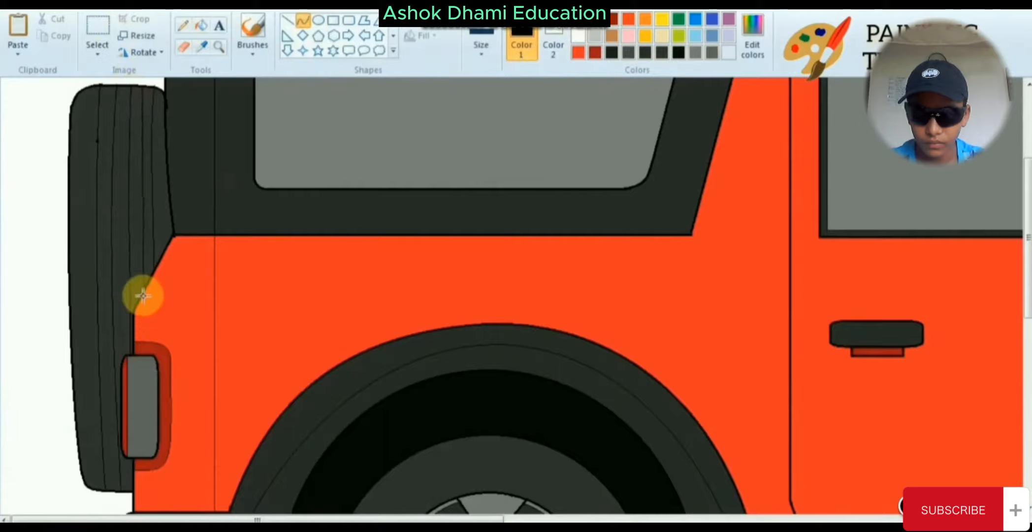
{"action": "left_click", "coordinate": [138, 222]}
{"action": "left_click", "coordinate": [143, 201]}
{"action": "left_click_drag", "start_coordinate": [88, 88], "coordinate": [95, 489]}
{"action": "left_click", "coordinate": [79, 158]}
{"action": "left_click", "coordinate": [88, 327]}
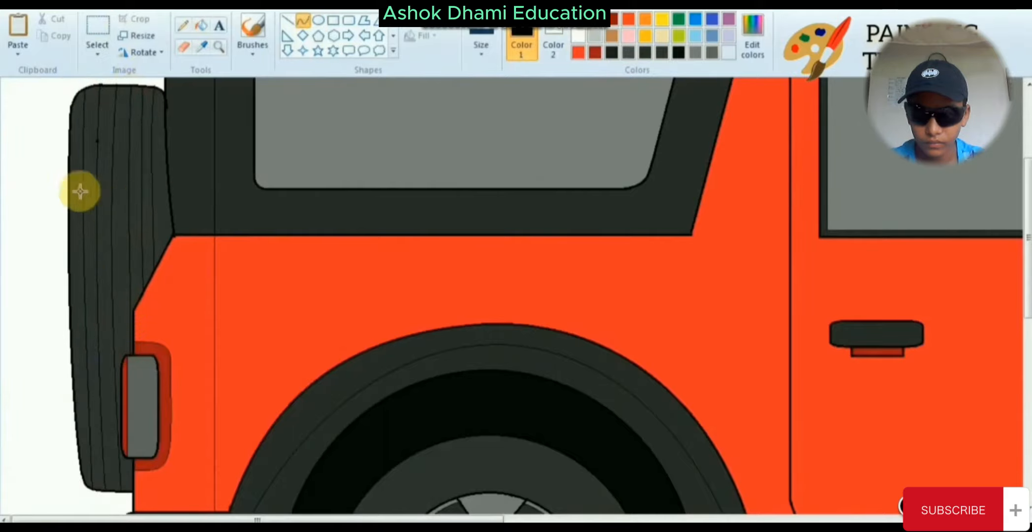
{"action": "left_click", "coordinate": [288, 20]}
{"action": "left_click_drag", "start_coordinate": [89, 105], "coordinate": [157, 109]}
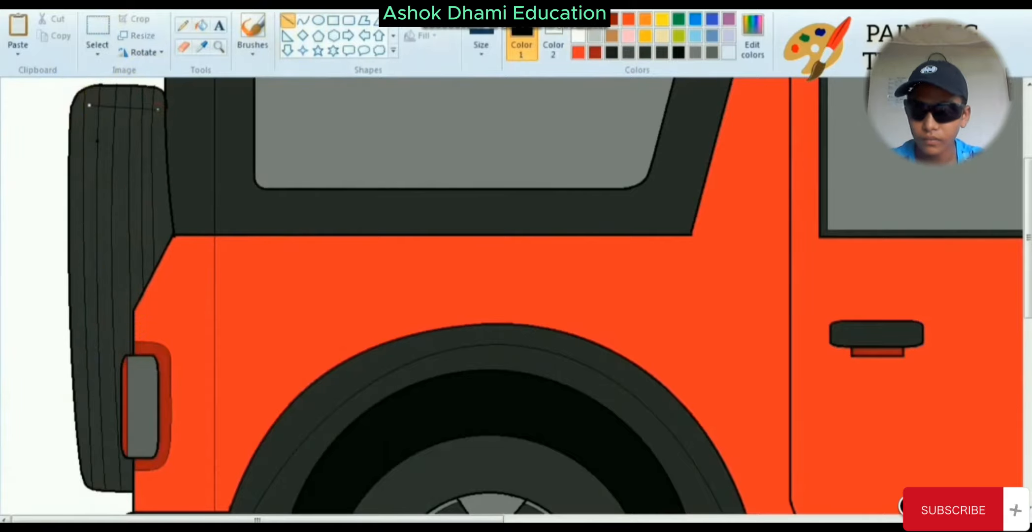
Select the upper part of the spare tyre and move it down slightly to shorten the tyre
{"action": "left_click", "coordinate": [216, 52]}
{"action": "right_click", "coordinate": [167, 209]}
{"action": "right_click", "coordinate": [194, 214]}
{"action": "left_click", "coordinate": [198, 212]}
{"action": "left_click", "coordinate": [197, 204]}
{"action": "left_click", "coordinate": [98, 30]}
{"action": "left_click_drag", "start_coordinate": [30, 148], "coordinate": [176, 297]}
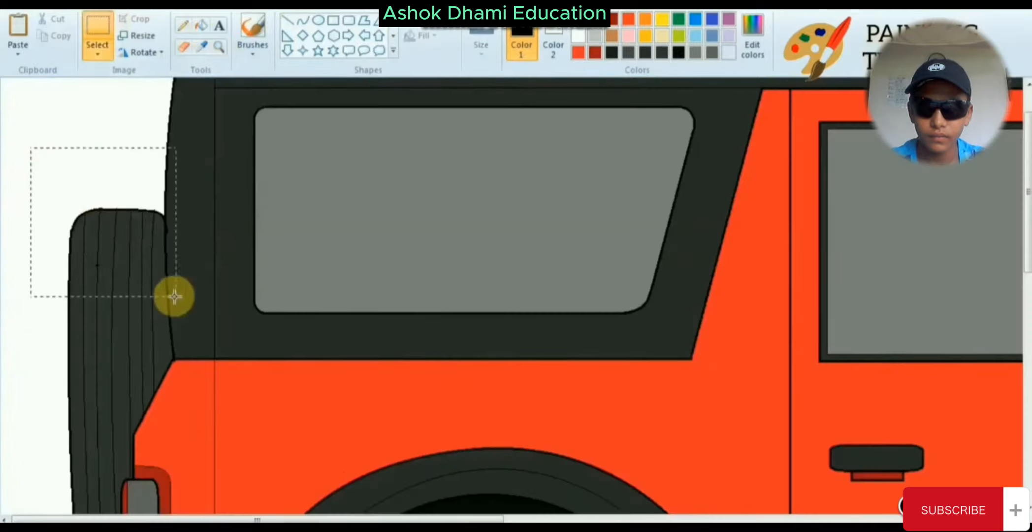
{"action": "left_click_drag", "start_coordinate": [118, 214], "coordinate": [120, 253]}
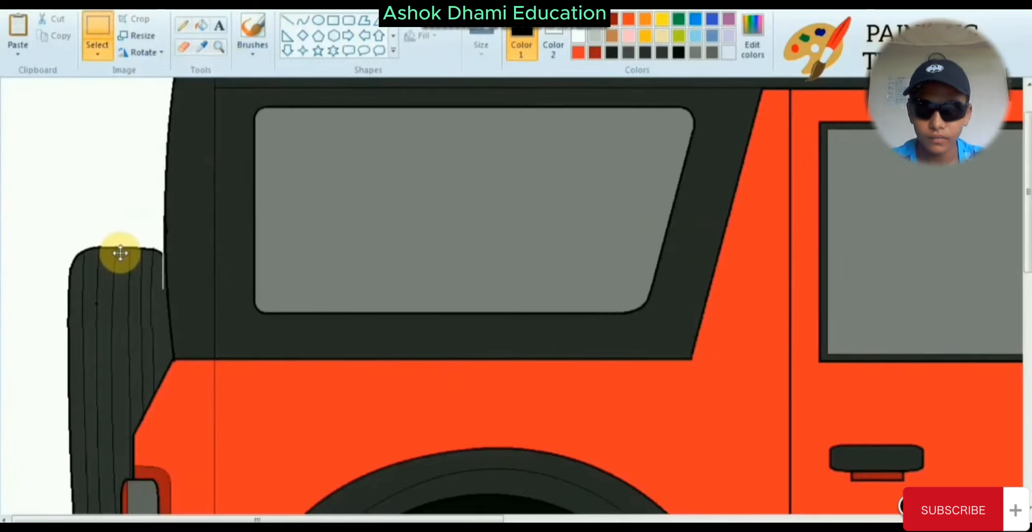
{"action": "left_click", "coordinate": [383, 212]}
Erase the stray dot on the spare tyre's tread and cover the white sliver beside the roof edge
{"action": "left_click", "coordinate": [219, 49]}
{"action": "right_click", "coordinate": [200, 185]}
{"action": "left_click", "coordinate": [202, 222]}
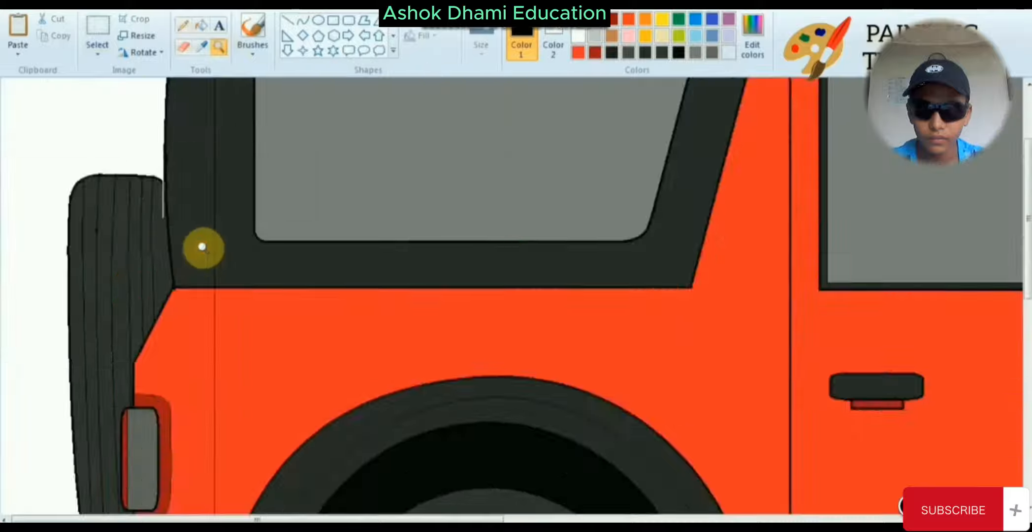
{"action": "left_click", "coordinate": [203, 238]}
{"action": "left_click", "coordinate": [185, 48]}
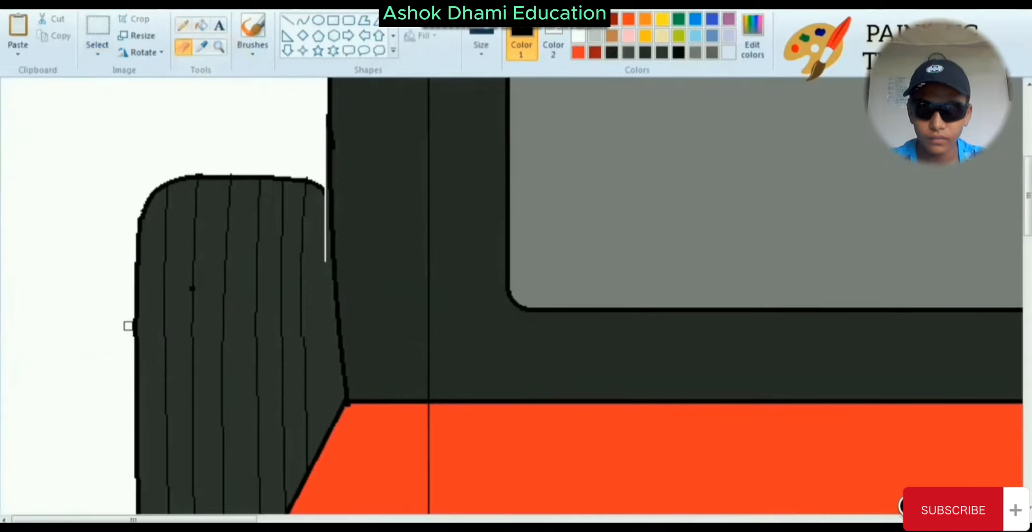
{"action": "left_click", "coordinate": [323, 307]}
{"action": "left_click", "coordinate": [325, 244]}
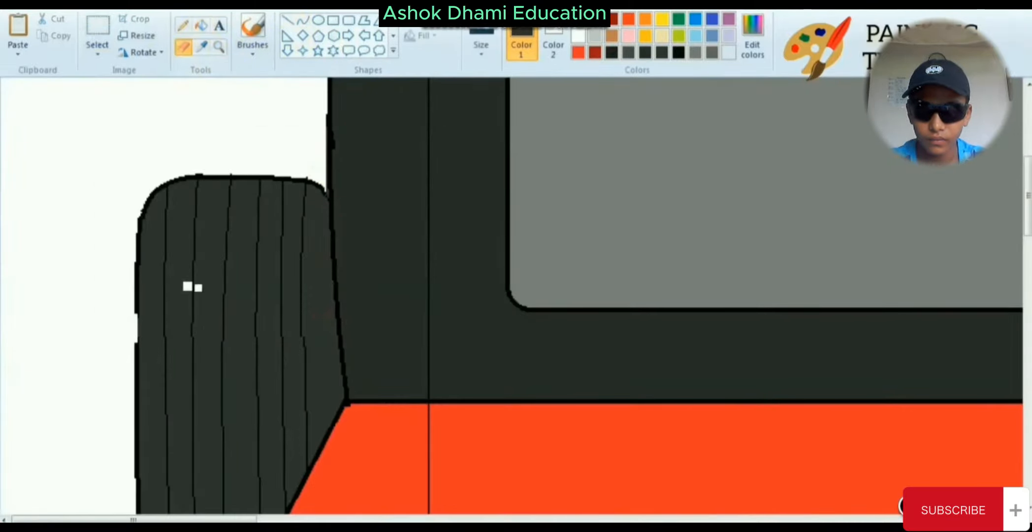
Redraw the broken section of the spare tyre's outer edge with a straight black line, adjusting the line thickness
{"action": "left_click_drag", "start_coordinate": [135, 309], "coordinate": [135, 358]}
{"action": "left_click", "coordinate": [481, 42]}
{"action": "left_click", "coordinate": [517, 110]}
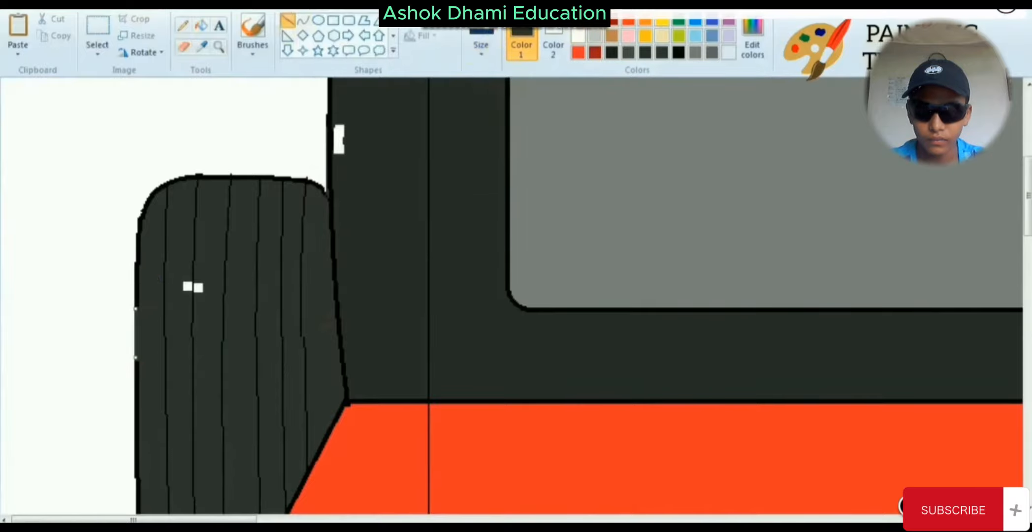
{"action": "left_click", "coordinate": [481, 42]}
{"action": "left_click", "coordinate": [517, 110]}
Fill the white patches beside the roof edge and on the spare tyre's tread with the dark trim colour
{"action": "left_click", "coordinate": [629, 19]}
{"action": "left_click", "coordinate": [554, 43]}
{"action": "left_click", "coordinate": [525, 39]}
{"action": "left_click", "coordinate": [578, 21]}
{"action": "left_click", "coordinate": [202, 48]}
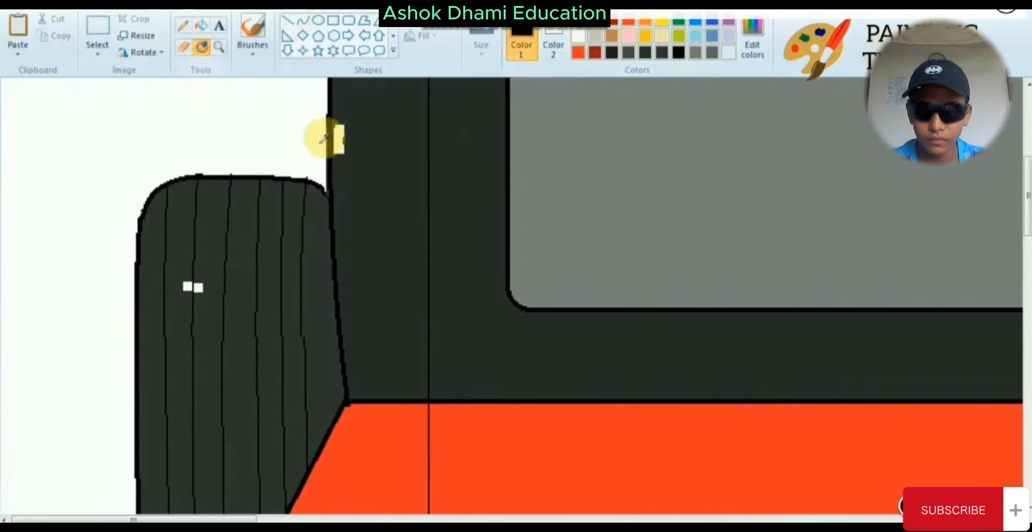
{"action": "left_click", "coordinate": [201, 25]}
{"action": "left_click", "coordinate": [339, 135]}
{"action": "left_click", "coordinate": [188, 286]}
{"action": "left_click", "coordinate": [199, 288]}
Add the text 4X4 in bold Arial Black at size 60 over the rear part of the car
{"action": "left_click", "coordinate": [218, 48]}
{"action": "right_click", "coordinate": [411, 197]}
{"action": "right_click", "coordinate": [411, 196]}
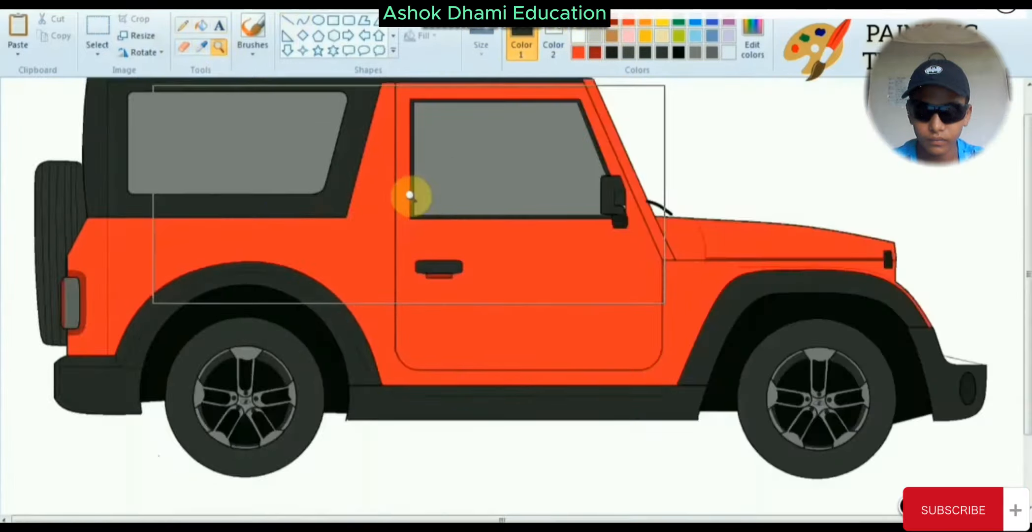
{"action": "scroll", "coordinate": [742, 315], "scroll_direction": "up", "scroll_amount": 1}
{"action": "left_click", "coordinate": [219, 25]}
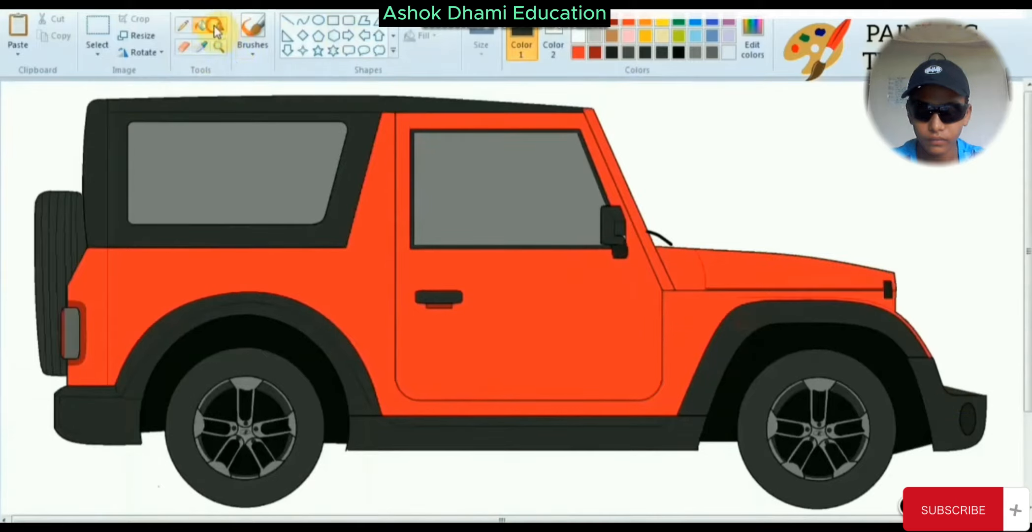
{"action": "left_click", "coordinate": [116, 279]}
{"action": "left_click", "coordinate": [99, 47]}
{"action": "type", "text": "60"}
{"action": "key", "text": "Return"}
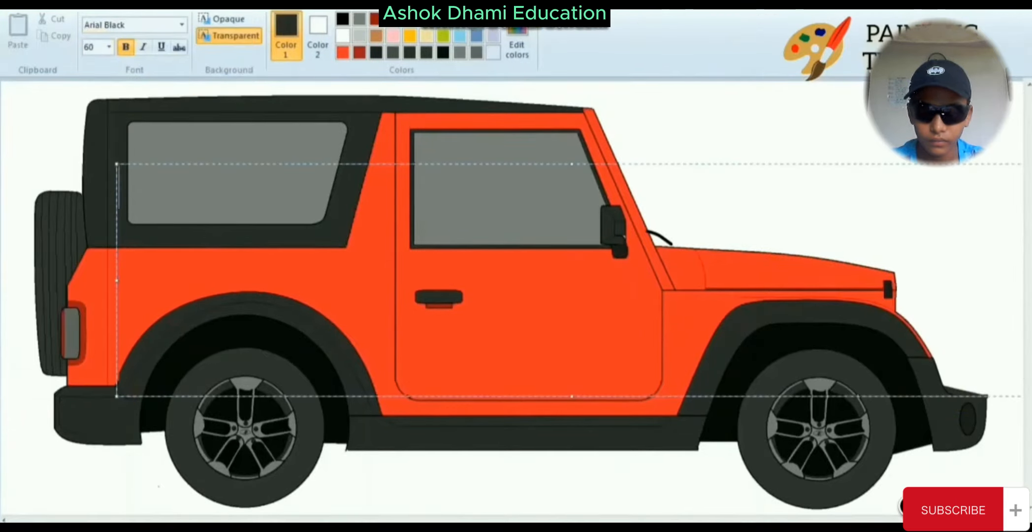
{"action": "type", "text": "4X4"}
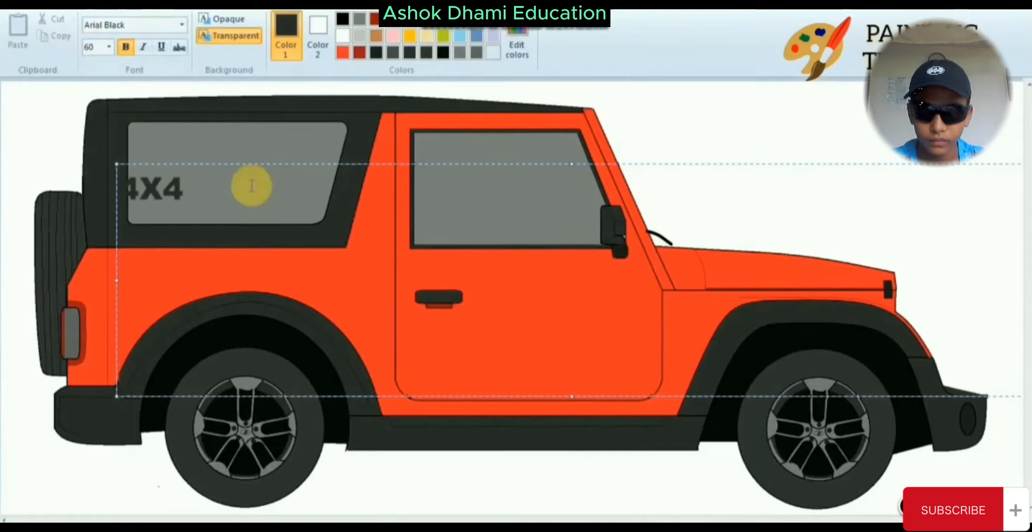
Colour the 4X4 text white, shrink its text box and move it onto the red body above the rear wheel arch
{"action": "left_click_drag", "start_coordinate": [249, 186], "coordinate": [124, 187]}
{"action": "left_click", "coordinate": [342, 35]}
{"action": "left_click", "coordinate": [557, 400]}
{"action": "left_click_drag", "start_coordinate": [117, 396], "coordinate": [828, 206]}
{"action": "left_click_drag", "start_coordinate": [849, 164], "coordinate": [132, 264]}
{"action": "left_click_drag", "start_coordinate": [199, 284], "coordinate": [114, 286]}
Set the 4X4 text to size 48 in Arial Black and place it just below the rear window trim
{"action": "left_click", "coordinate": [109, 46]}
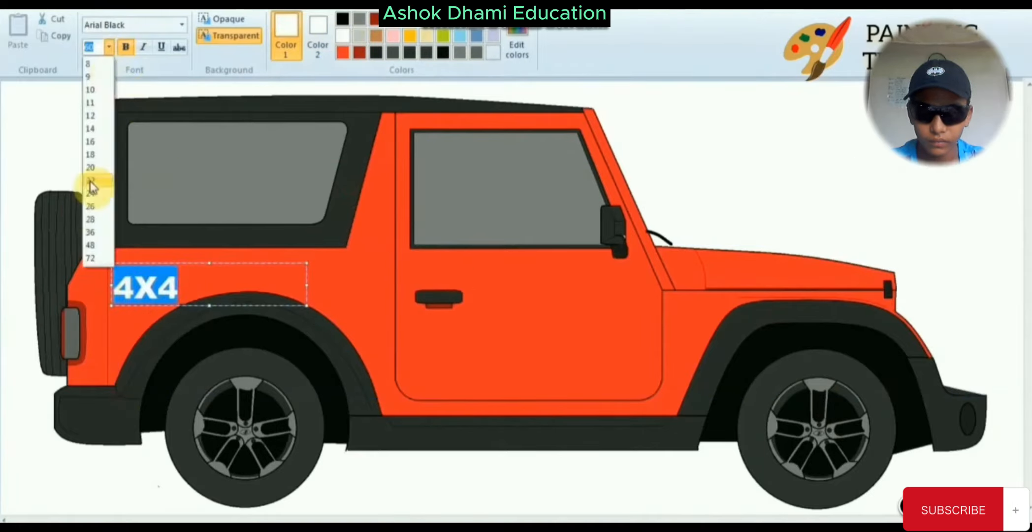
{"action": "left_click", "coordinate": [97, 247]}
{"action": "left_click_drag", "start_coordinate": [167, 262], "coordinate": [170, 251]}
{"action": "left_click", "coordinate": [181, 24]}
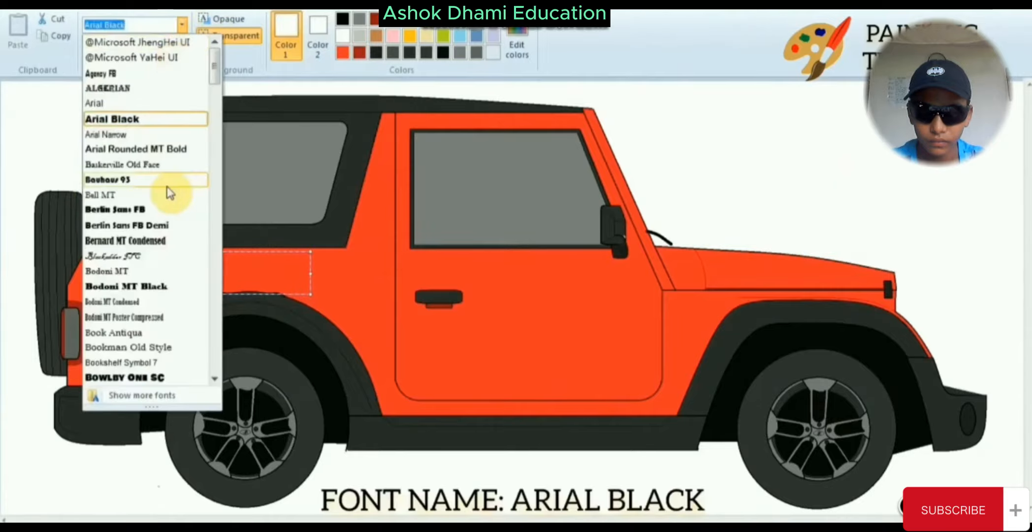
{"action": "left_click", "coordinate": [256, 192]}
Draw a thick red inverted V over the lower half of the X in the 4X4 badge
{"action": "left_click", "coordinate": [221, 47]}
{"action": "left_click", "coordinate": [264, 279]}
{"action": "left_click", "coordinate": [288, 19]}
{"action": "left_click", "coordinate": [482, 44]}
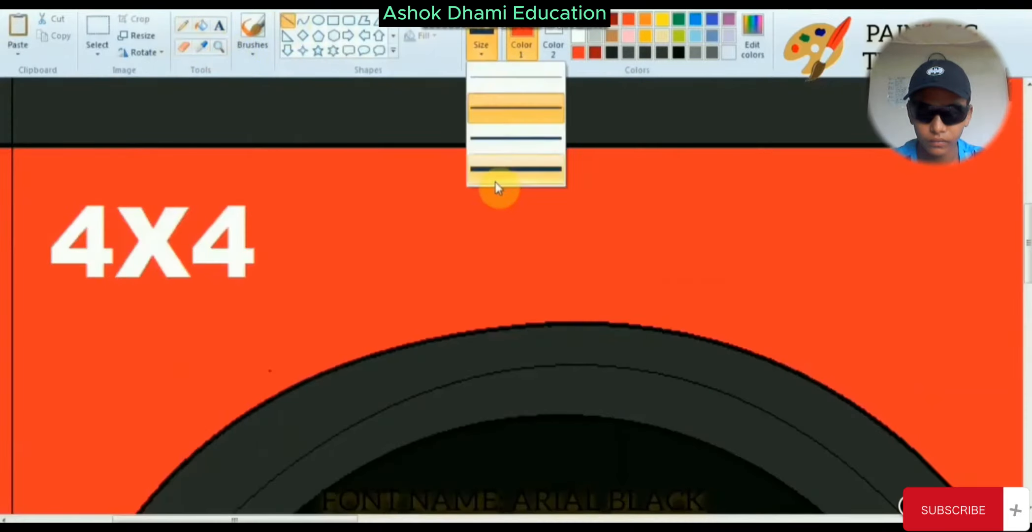
{"action": "left_click", "coordinate": [495, 180]}
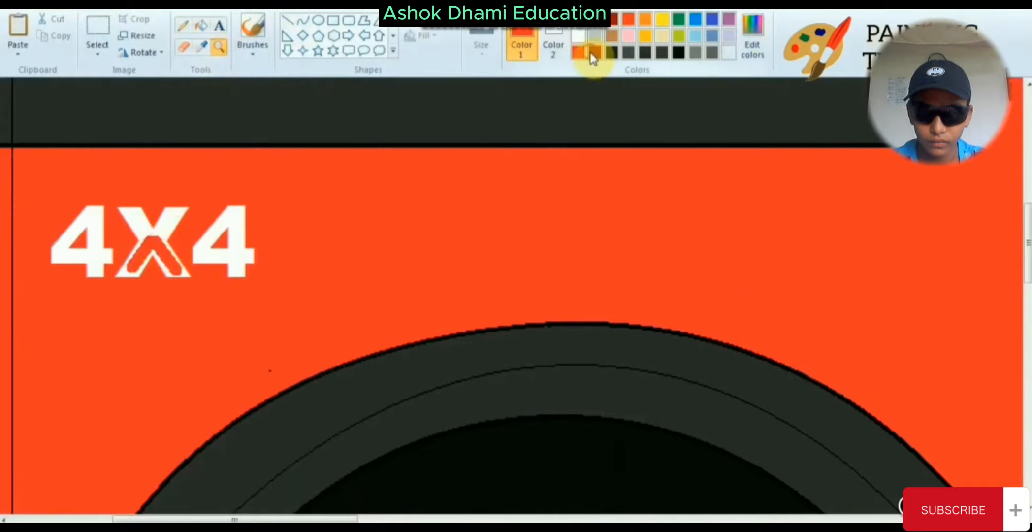
Colour the inverted V dark red and shade the lower halves of both 4s in the badge light grey
{"action": "left_click", "coordinate": [288, 20]}
{"action": "left_click", "coordinate": [482, 44]}
{"action": "left_click", "coordinate": [495, 167]}
{"action": "left_click", "coordinate": [201, 26]}
{"action": "left_click", "coordinate": [100, 255]}
{"action": "left_click", "coordinate": [235, 257]}
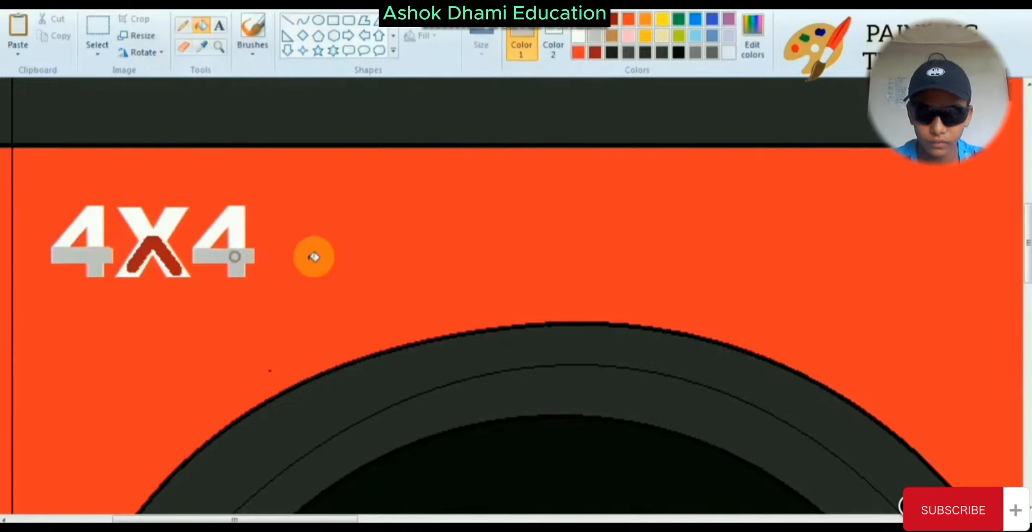
Add the white text THAR in bold Calisto MT at size 36 on the front fender
{"action": "left_click", "coordinate": [288, 19]}
{"action": "left_click", "coordinate": [219, 47]}
{"action": "right_click", "coordinate": [193, 168]}
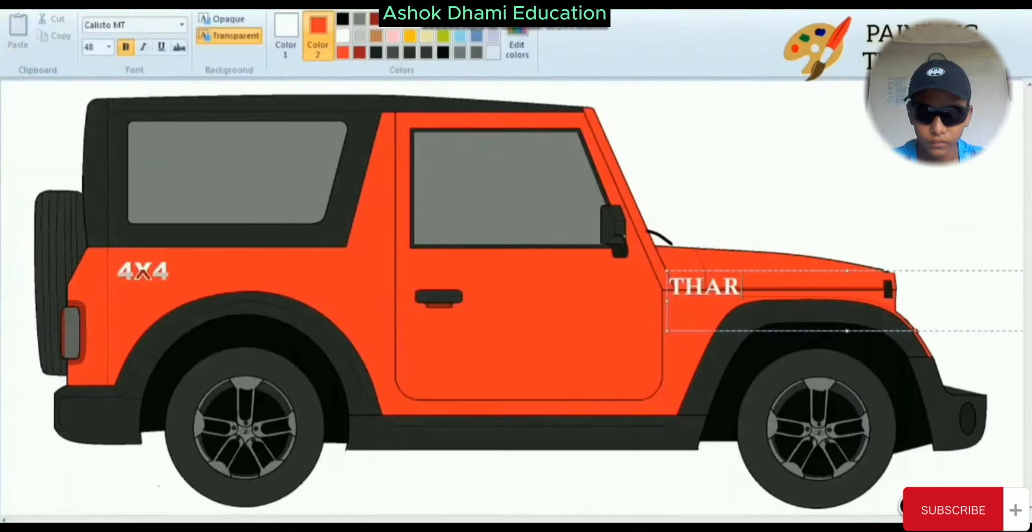
{"action": "left_click", "coordinate": [108, 47]}
{"action": "left_click", "coordinate": [99, 234]}
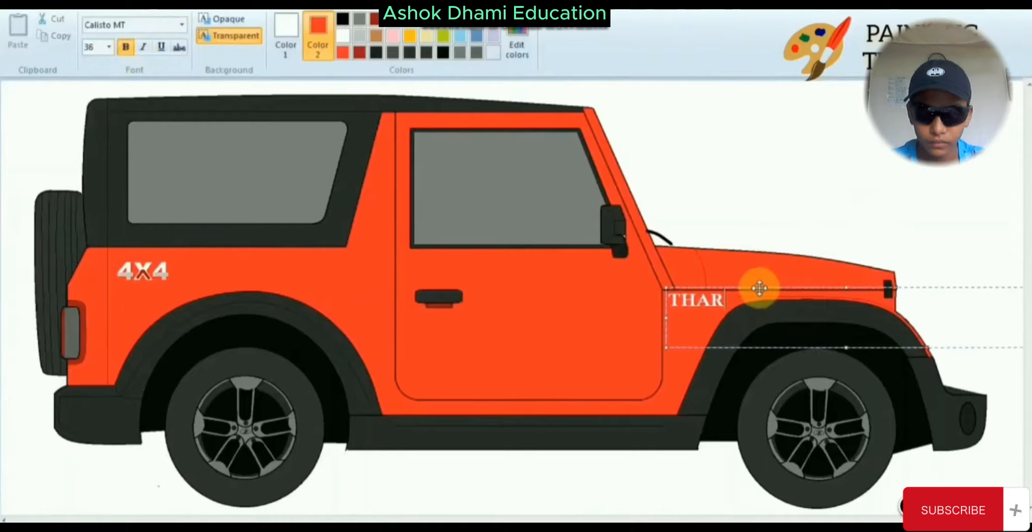
Place the THAR text on the door, then select it and move it onto the fender below the bonnet line
{"action": "left_click_drag", "start_coordinate": [757, 286], "coordinate": [614, 270]}
{"action": "left_click", "coordinate": [98, 25]}
{"action": "left_click_drag", "start_coordinate": [513, 271], "coordinate": [605, 304]}
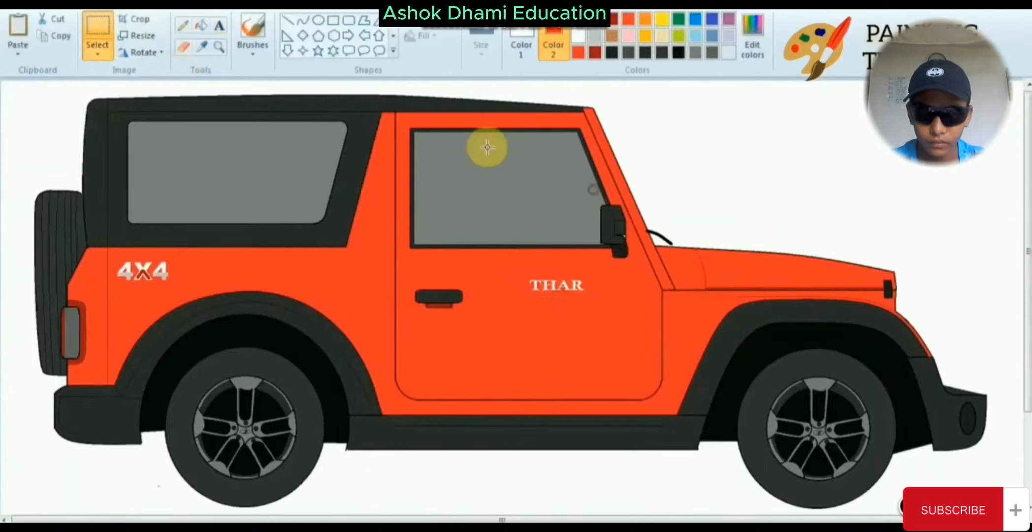
{"action": "left_click_drag", "start_coordinate": [519, 272], "coordinate": [691, 300]}
Draw a white horizontal line just above the THAR lettering, adjusting the line thickness
{"action": "left_click", "coordinate": [219, 47]}
{"action": "left_click", "coordinate": [704, 302]}
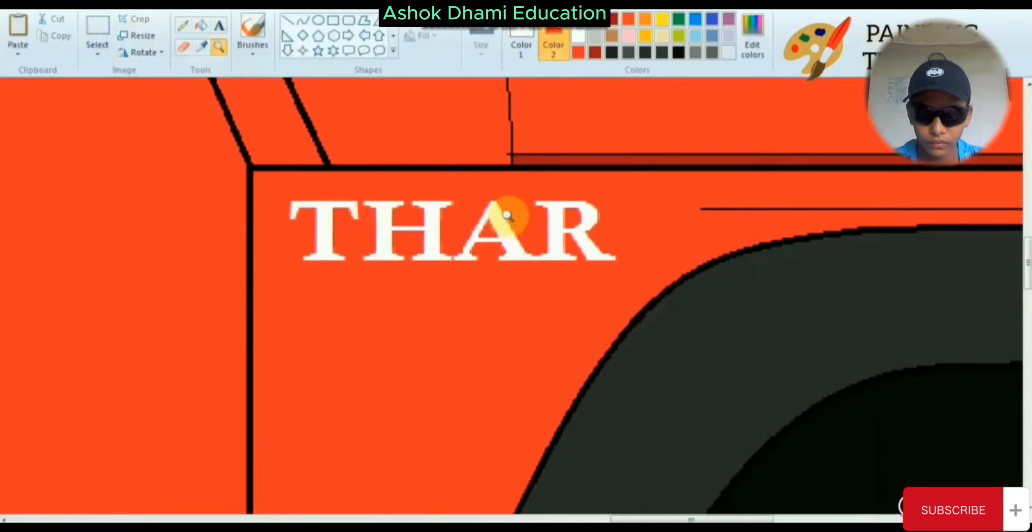
{"action": "left_click_drag", "start_coordinate": [287, 190], "coordinate": [601, 191]}
{"action": "left_click", "coordinate": [481, 47]}
{"action": "left_click", "coordinate": [502, 101]}
Draw thin light grey dividing lines across the THAR letters and fill the letters' lower halves light grey
{"action": "left_click", "coordinate": [522, 47]}
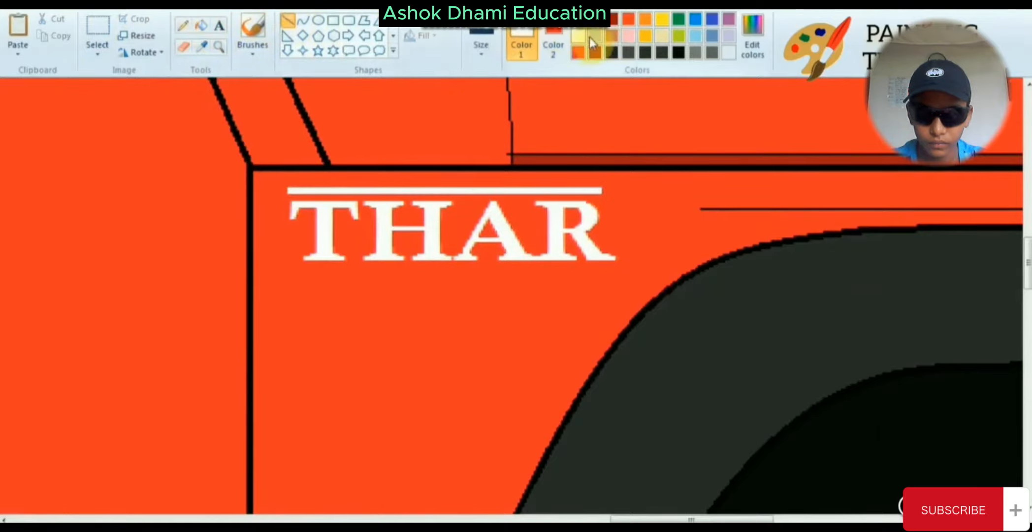
{"action": "left_click", "coordinate": [481, 47]}
{"action": "left_click", "coordinate": [502, 78]}
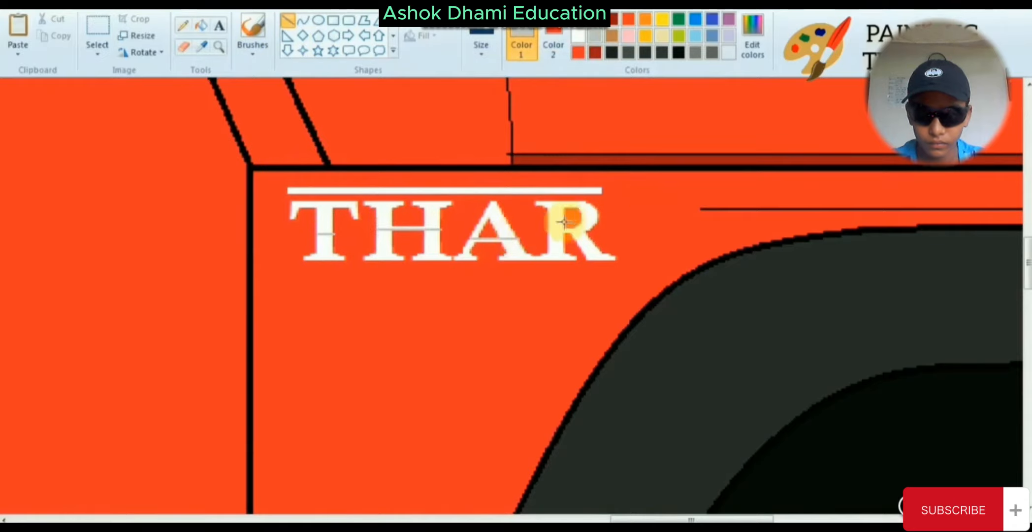
{"action": "left_click", "coordinate": [324, 244]}
{"action": "left_click", "coordinate": [432, 245]}
{"action": "left_click", "coordinate": [384, 237]}
{"action": "left_click", "coordinate": [473, 256]}
{"action": "left_click", "coordinate": [219, 46]}
{"action": "left_click", "coordinate": [431, 270]}
{"action": "triple_click", "coordinate": [431, 269]}
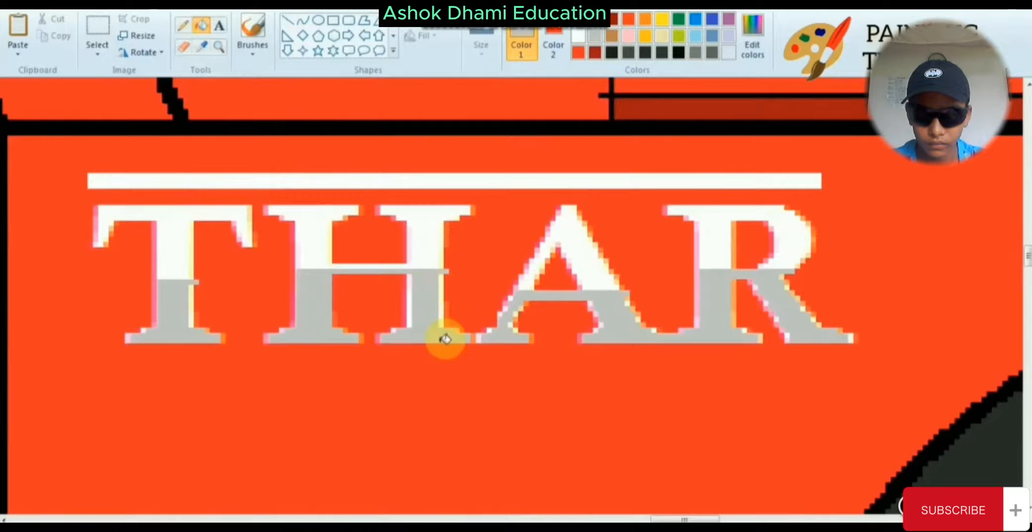
Draw a thin curved crease line on the red pillar beside the slanted edge of the rear hardtop
{"action": "left_click", "coordinate": [219, 47]}
{"action": "right_click", "coordinate": [203, 175]}
{"action": "right_click", "coordinate": [203, 175]}
{"action": "right_click", "coordinate": [203, 175]}
{"action": "right_click", "coordinate": [203, 175]}
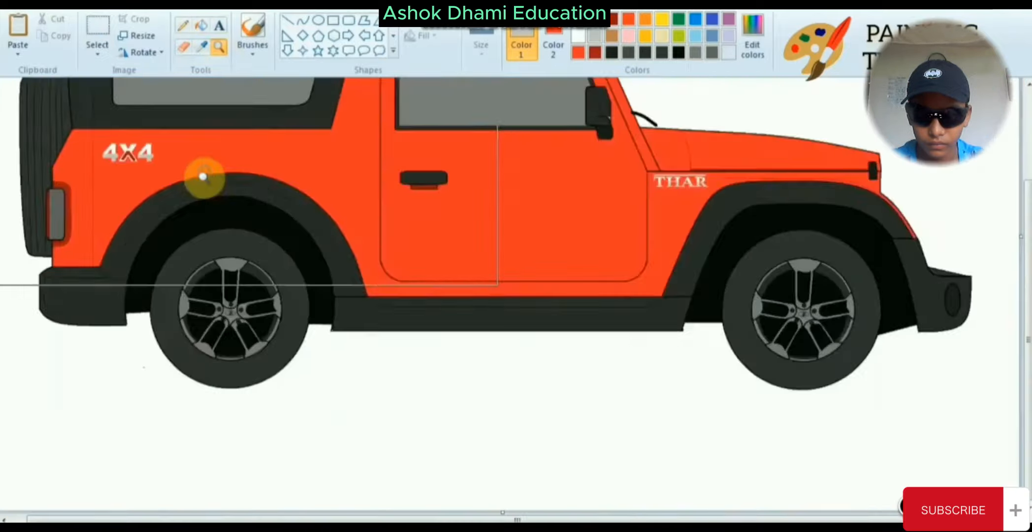
{"action": "right_click", "coordinate": [203, 176]}
{"action": "left_click", "coordinate": [254, 51]}
{"action": "left_click", "coordinate": [319, 21]}
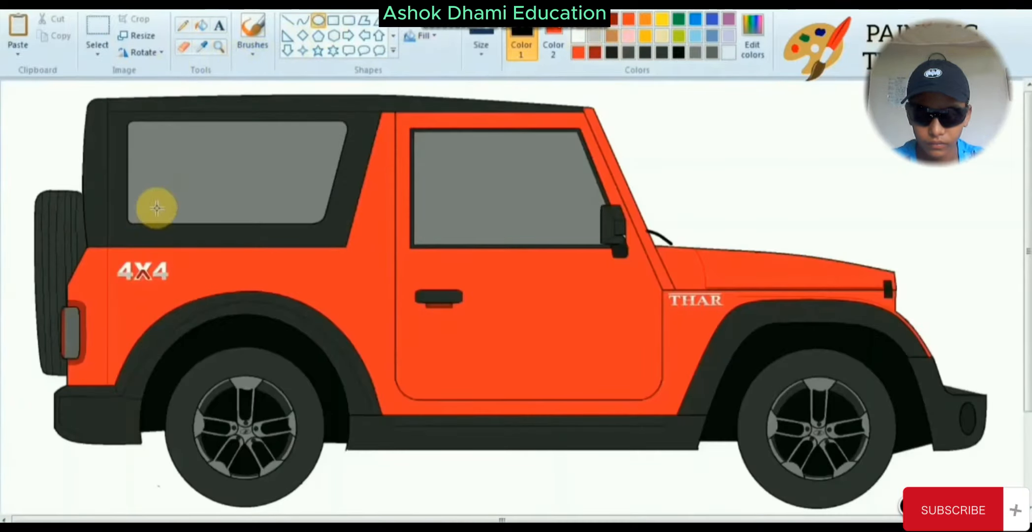
{"action": "left_click_drag", "start_coordinate": [382, 114], "coordinate": [351, 268]}
{"action": "left_click", "coordinate": [351, 267]}
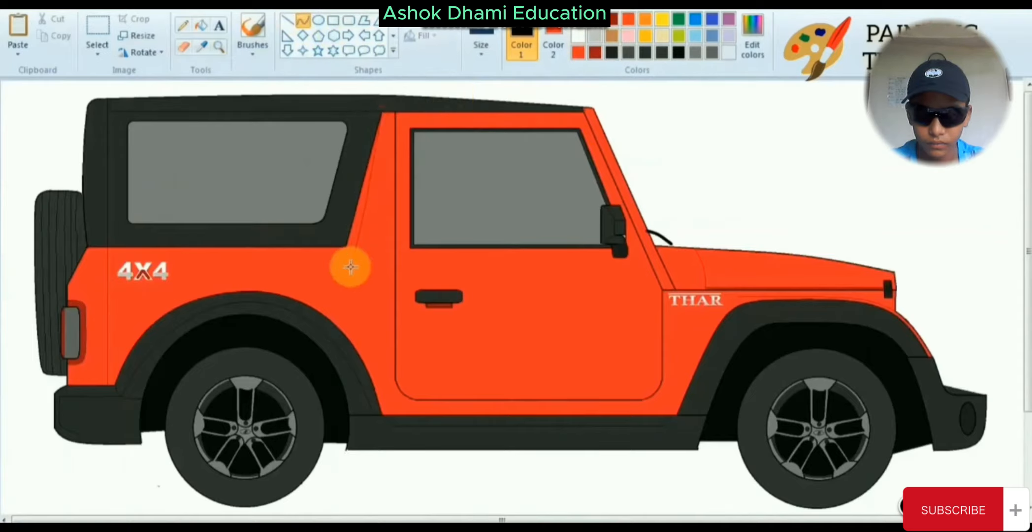
Draw thin crease lines below the rear hardtop and join them to the crease along the red pillar
{"action": "mouse_move", "coordinate": [103, 259]}
{"action": "left_mouse_down"}
{"action": "mouse_move", "coordinate": [361, 273]}
{"action": "mouse_move", "coordinate": [351, 263]}
{"action": "mouse_move", "coordinate": [381, 116]}
{"action": "left_mouse_up"}
{"action": "left_click", "coordinate": [303, 250]}
{"action": "left_click", "coordinate": [373, 158]}
{"action": "left_click", "coordinate": [373, 160]}
{"action": "left_click", "coordinate": [468, 190]}
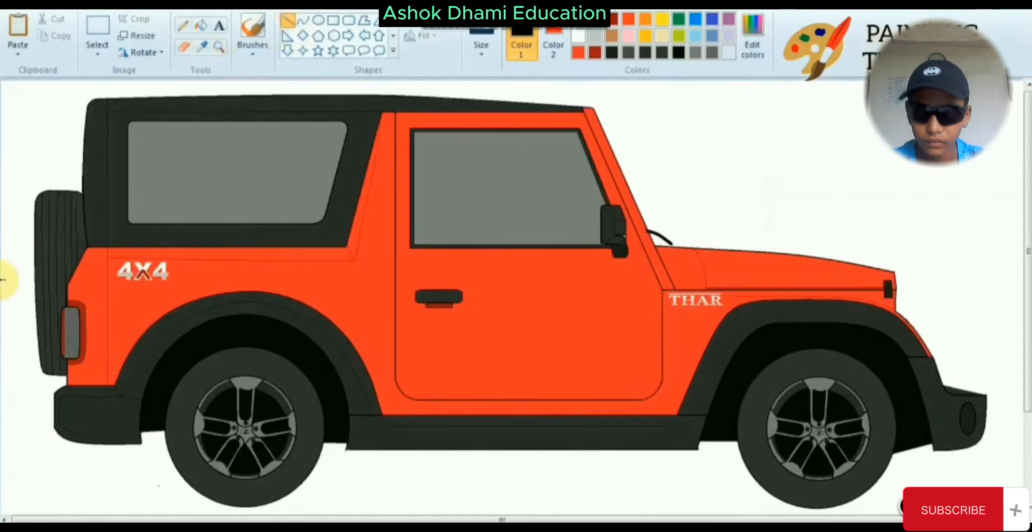
Draw a small rounded rectangle for the side indicator in the black area above the front tyre
{"action": "left_click", "coordinate": [896, 530]}
{"action": "right_click", "coordinate": [920, 416]}
{"action": "left_click", "coordinate": [888, 241]}
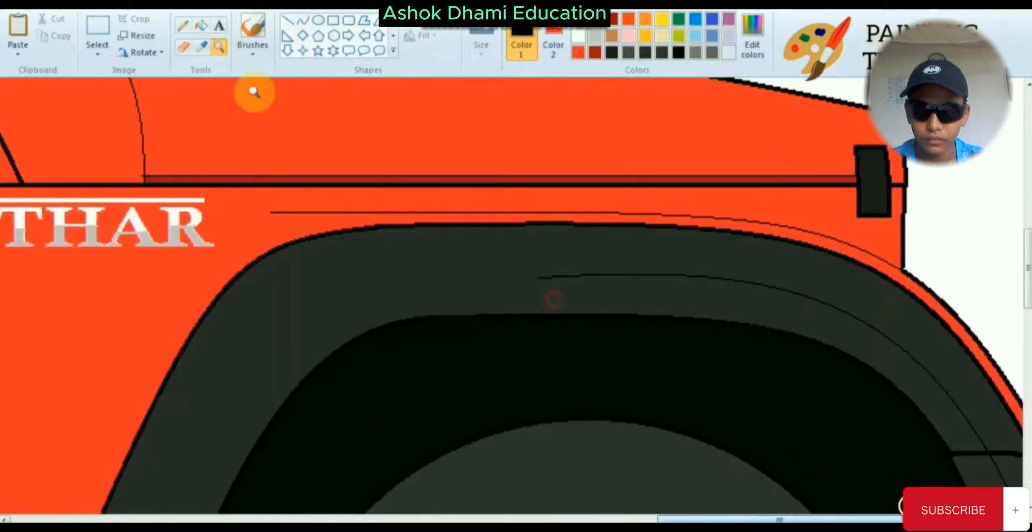
{"action": "left_click", "coordinate": [553, 46]}
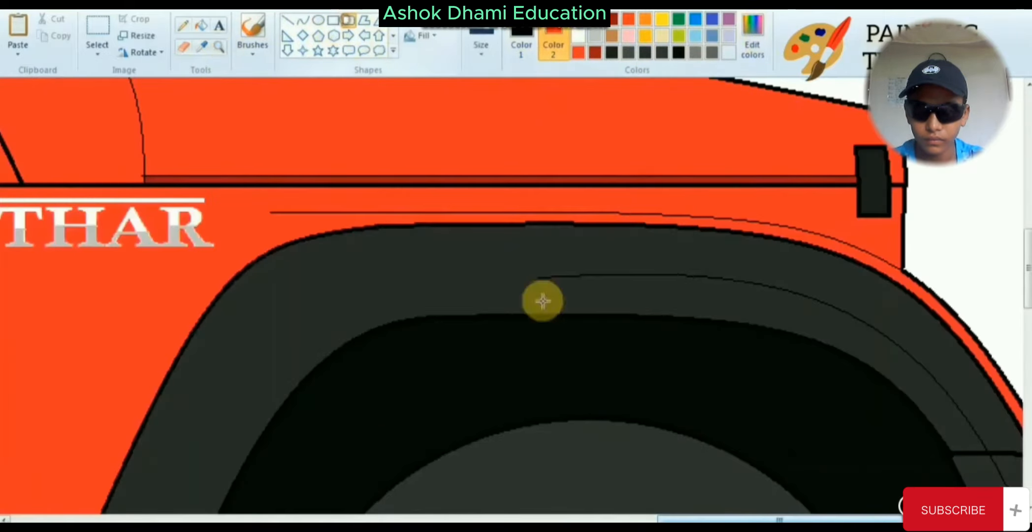
{"action": "left_click_drag", "start_coordinate": [537, 353], "coordinate": [601, 383]}
Define an orange colour and fill the rounded indicator above the front tyre with it
{"action": "left_click", "coordinate": [522, 47]}
{"action": "left_click", "coordinate": [752, 47]}
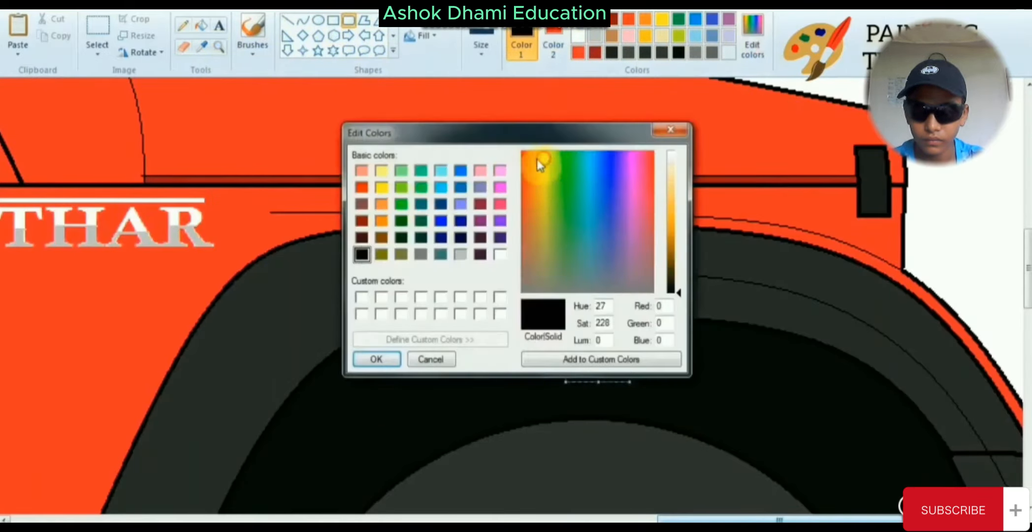
{"action": "left_click", "coordinate": [381, 204]}
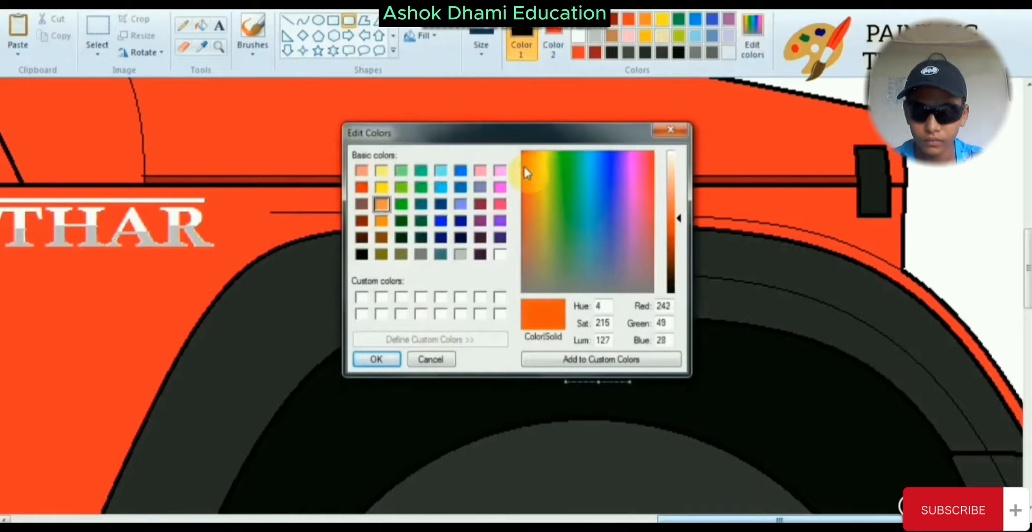
{"action": "left_click", "coordinate": [376, 359]}
{"action": "left_click", "coordinate": [201, 25]}
{"action": "left_click", "coordinate": [597, 376]}
Select the orange indicator and move it up onto the dark trim of the front wheel arch
{"action": "left_click", "coordinate": [219, 48]}
{"action": "right_click", "coordinate": [905, 302]}
{"action": "right_click", "coordinate": [906, 302]}
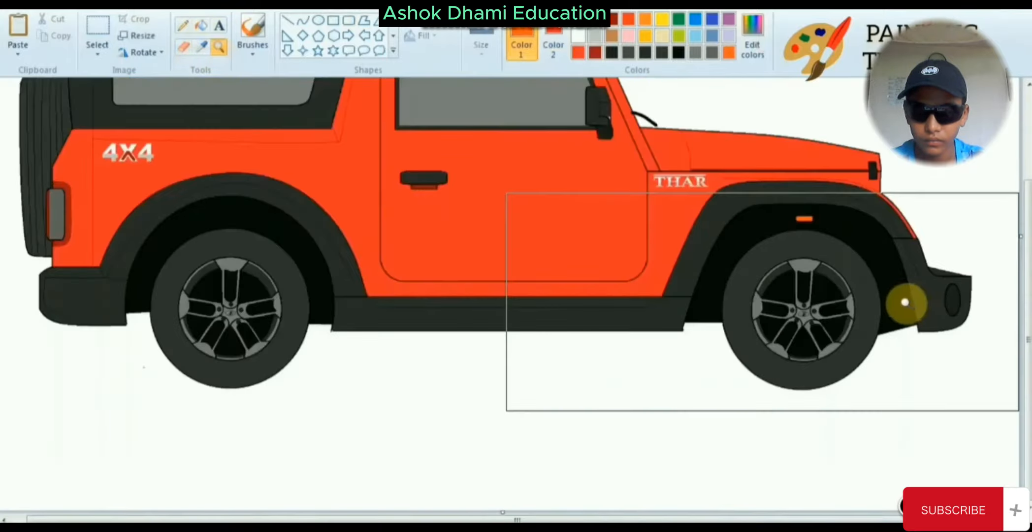
{"action": "left_click", "coordinate": [906, 302]}
{"action": "left_click", "coordinate": [571, 148]}
{"action": "left_click", "coordinate": [98, 27]}
{"action": "left_click_drag", "start_coordinate": [508, 170], "coordinate": [646, 220]}
{"action": "left_click_drag", "start_coordinate": [586, 209], "coordinate": [604, 163]}
{"action": "scroll", "coordinate": [604, 163], "scroll_direction": "up", "scroll_amount": 3}
{"action": "left_click_drag", "start_coordinate": [599, 260], "coordinate": [542, 208]}
Pick the surrounding colours and fill the leftover areas around the indicator and inside the wheel arch to match
{"action": "left_click", "coordinate": [201, 47]}
{"action": "left_click", "coordinate": [470, 189]}
{"action": "left_click", "coordinate": [575, 209]}
{"action": "left_click", "coordinate": [581, 294]}
{"action": "left_click", "coordinate": [201, 47]}
{"action": "left_click", "coordinate": [323, 293]}
{"action": "left_click", "coordinate": [566, 300]}
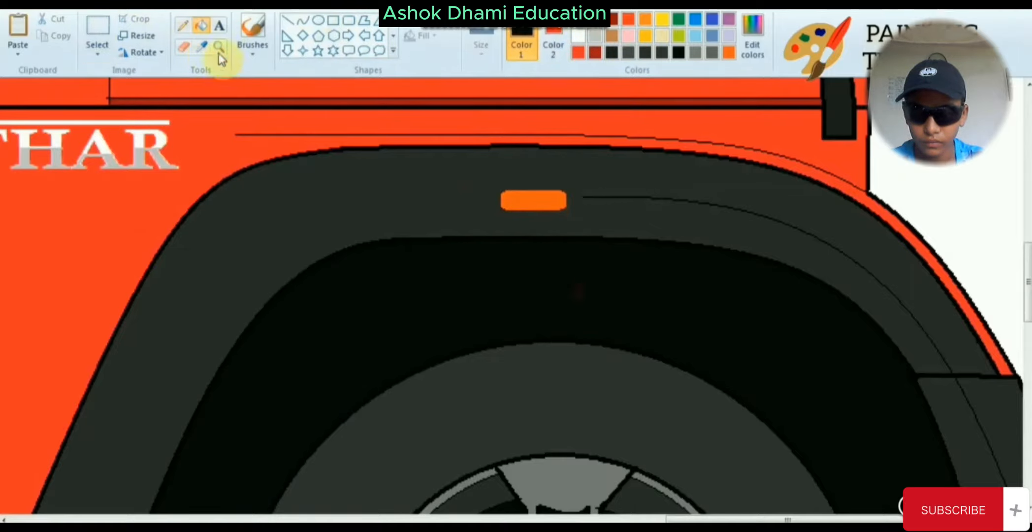
Set the eraser colour to white and erase the old front edge of the red bonnet and fender
{"action": "left_click", "coordinate": [219, 47]}
{"action": "right_click", "coordinate": [566, 276]}
{"action": "right_click", "coordinate": [567, 275]}
{"action": "left_click", "coordinate": [907, 192]}
{"action": "left_click", "coordinate": [851, 228]}
{"action": "left_click", "coordinate": [183, 48]}
{"action": "left_click", "coordinate": [554, 44]}
{"action": "left_click", "coordinate": [578, 36]}
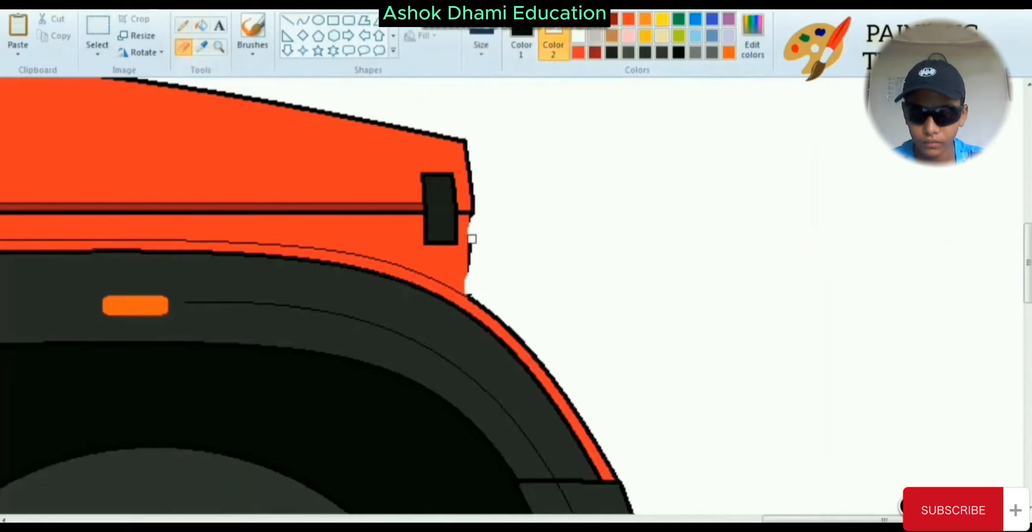
Redraw the front edge as a black curve from bonnet tip to wheel arch and fill the gap behind it with body red
{"action": "left_click", "coordinate": [303, 21]}
{"action": "left_click_drag", "start_coordinate": [452, 138], "coordinate": [484, 305]}
{"action": "left_click", "coordinate": [481, 48]}
{"action": "left_click", "coordinate": [502, 107]}
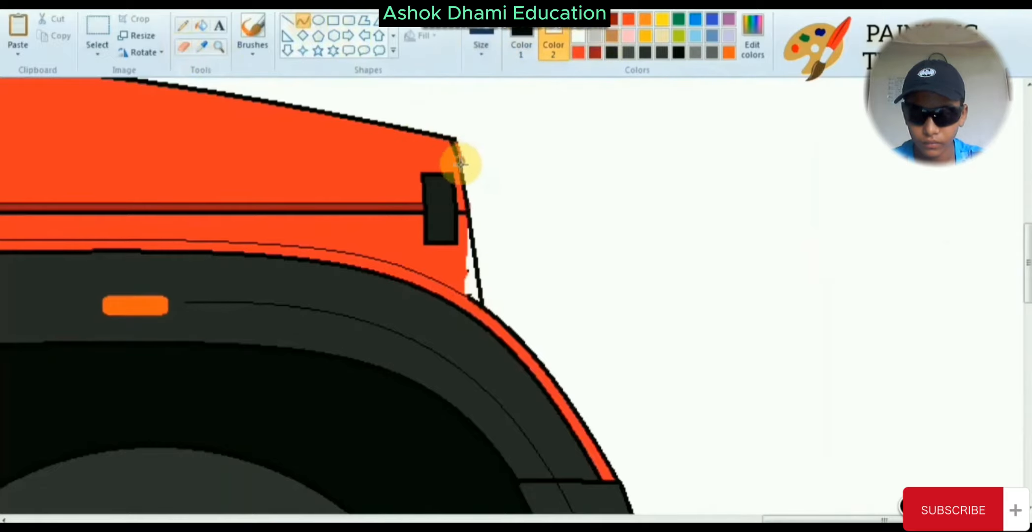
{"action": "left_click", "coordinate": [462, 163]}
{"action": "left_click", "coordinate": [492, 309]}
{"action": "left_click", "coordinate": [201, 47]}
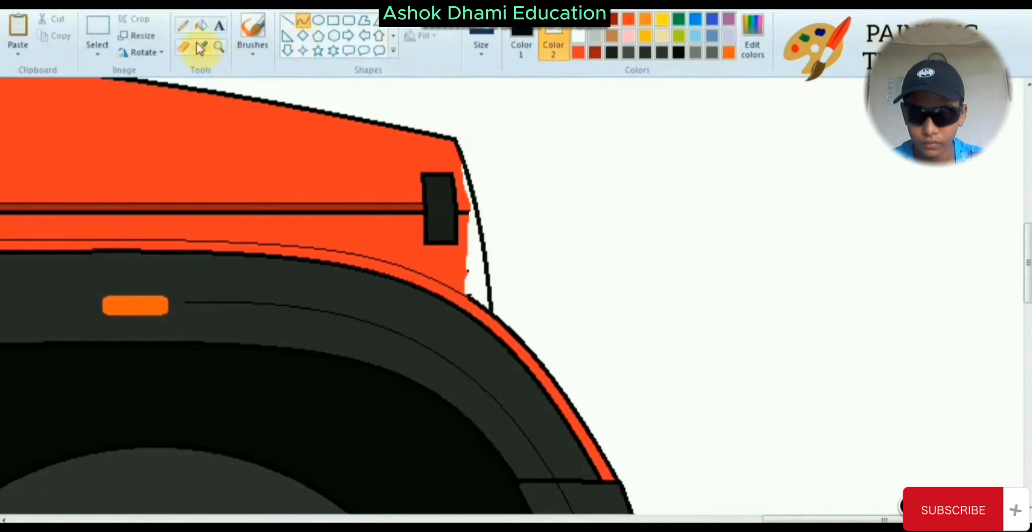
{"action": "left_click", "coordinate": [486, 266]}
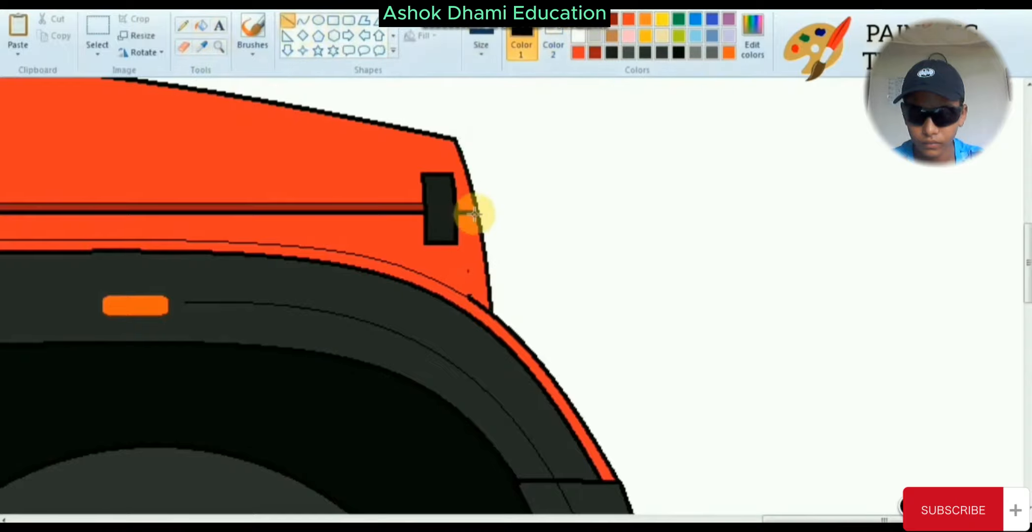